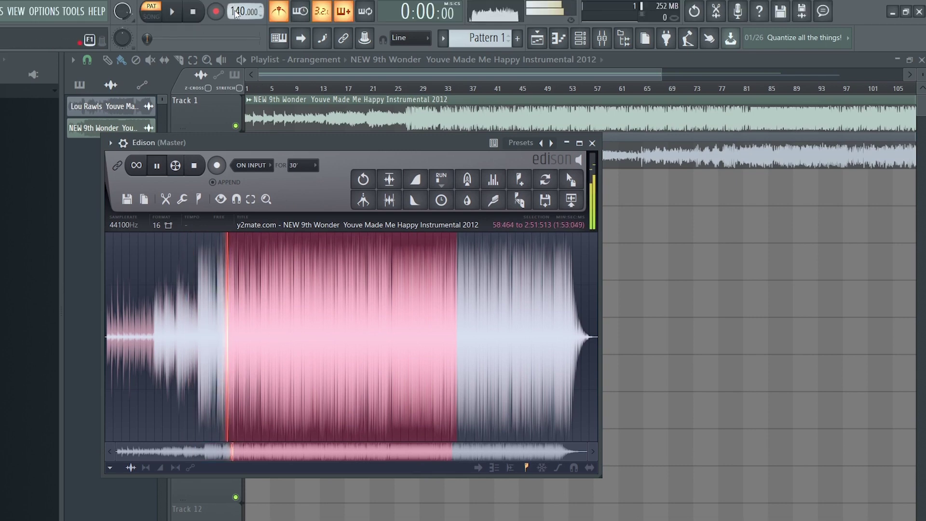
- Tap the project tempo along with the playing 9th Wonder instrumental to 91 BPM, then close the tapper and Edison
{"action": "right_click", "coordinate": [236, 14]}
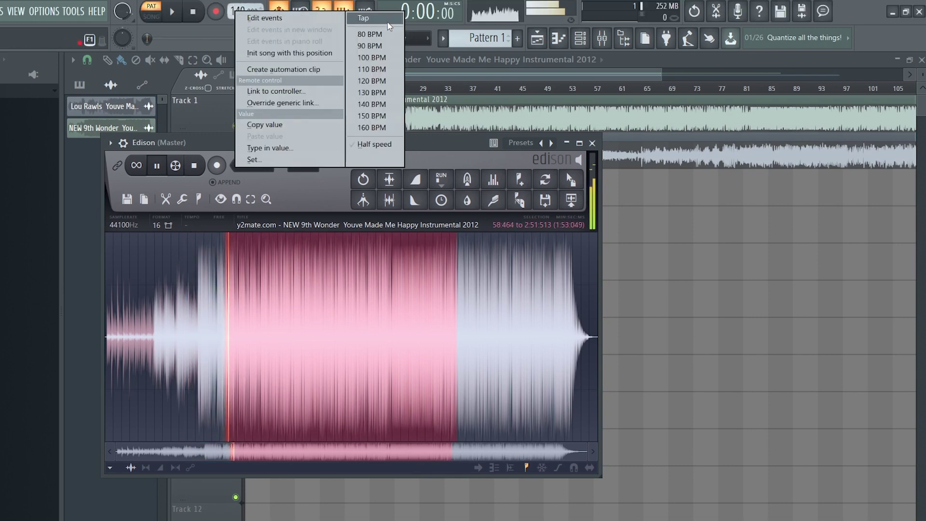
{"action": "left_click", "coordinate": [369, 16]}
{"action": "left_click", "coordinate": [413, 259]}
{"action": "left_click", "coordinate": [411, 262]}
{"action": "left_click", "coordinate": [411, 262]}
{"action": "left_click", "coordinate": [411, 262]}
{"action": "left_click", "coordinate": [411, 262]}
{"action": "left_click", "coordinate": [412, 262]}
{"action": "left_click", "coordinate": [412, 262]}
{"action": "left_click", "coordinate": [412, 262]}
{"action": "left_click", "coordinate": [412, 262]}
{"action": "left_click", "coordinate": [412, 262]}
{"action": "key", "text": "space"}
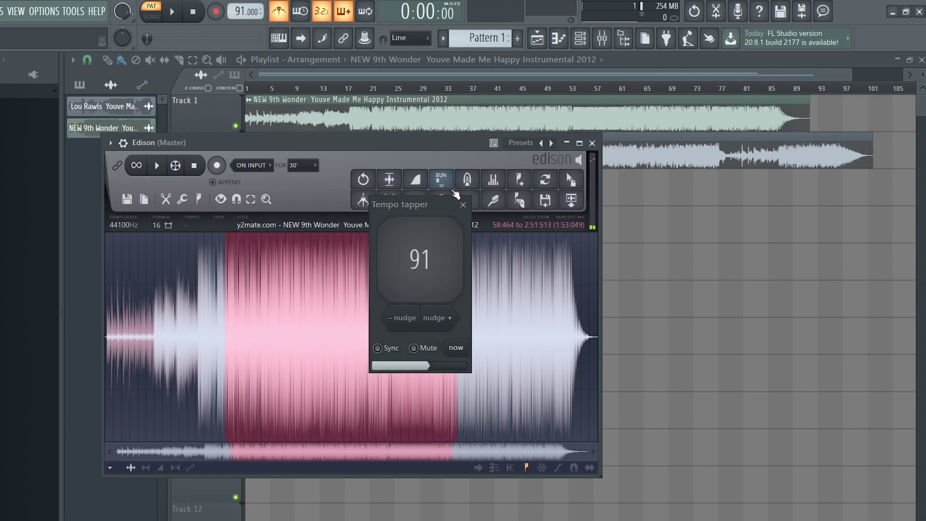
{"action": "left_click", "coordinate": [463, 204]}
{"action": "key", "text": "Escape"}
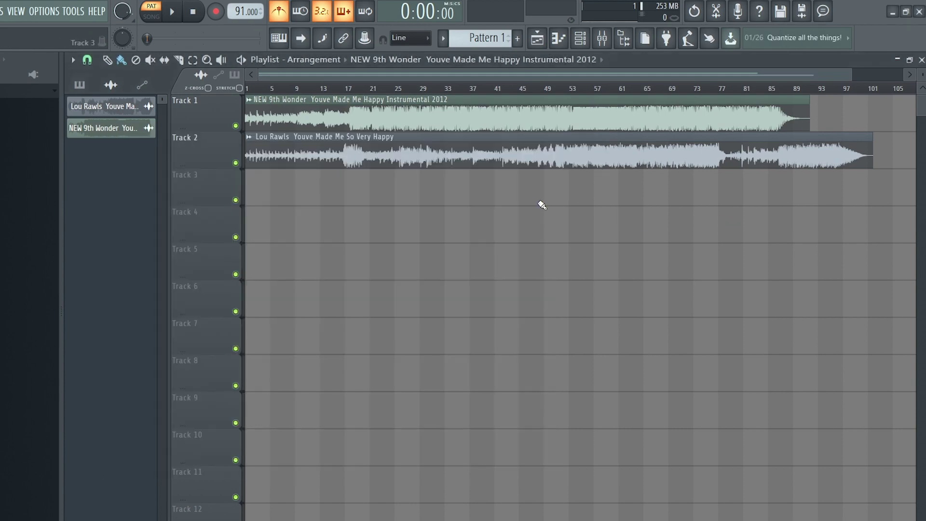
- Play the looped bars 21 to 24 of the instrumental to check its alignment with the playlist grid
{"action": "scroll", "coordinate": [195, 183], "scroll_direction": "up", "scroll_amount": 10}
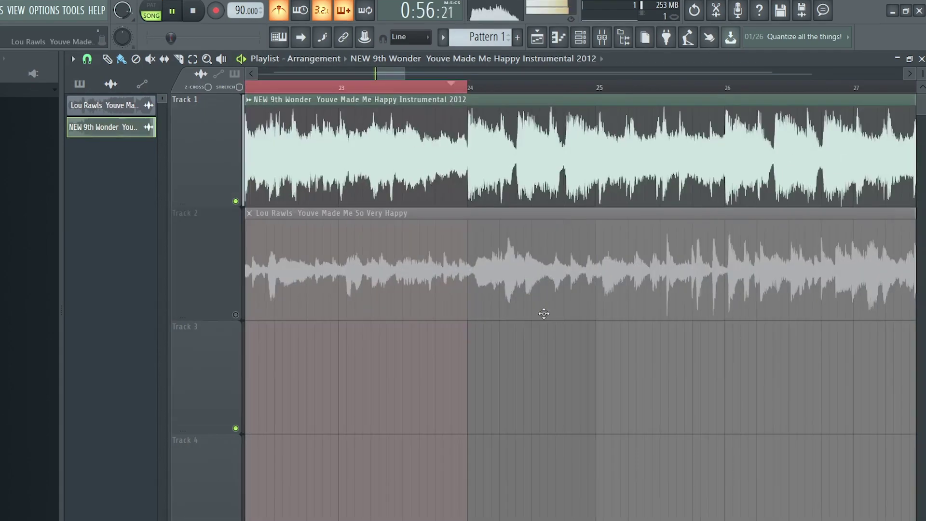
{"action": "key", "text": "space"}
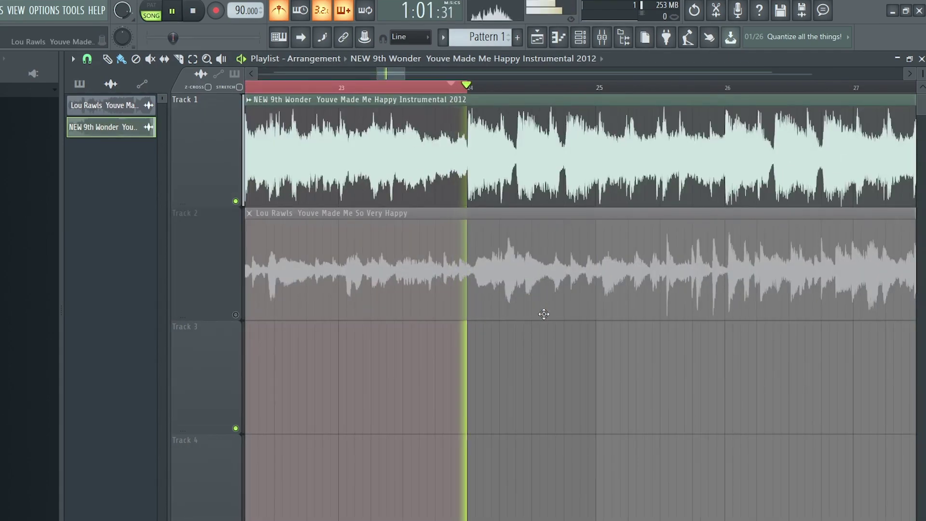
{"action": "scroll", "coordinate": [544, 314], "scroll_direction": "down", "scroll_amount": 2}
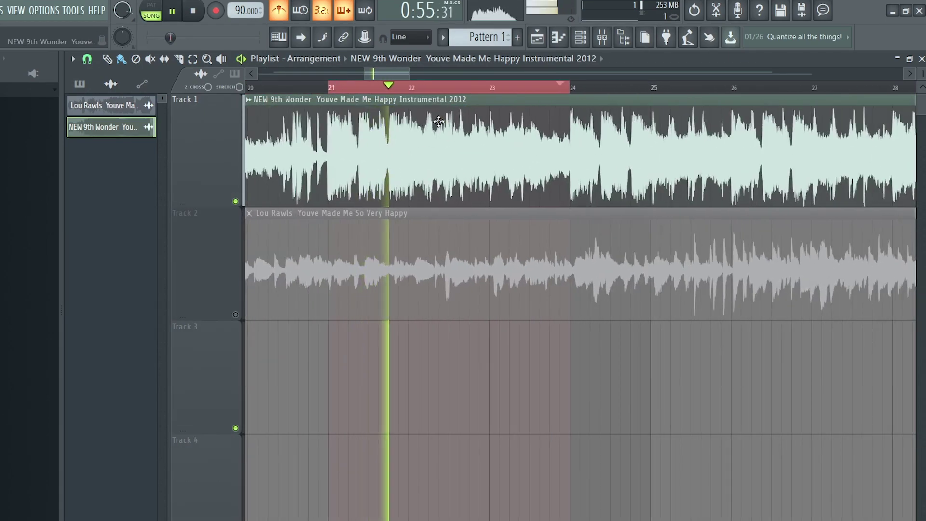
{"action": "scroll", "coordinate": [314, 136], "scroll_direction": "down", "scroll_amount": 5}
{"action": "scroll", "coordinate": [314, 135], "scroll_direction": "up", "scroll_amount": 5}
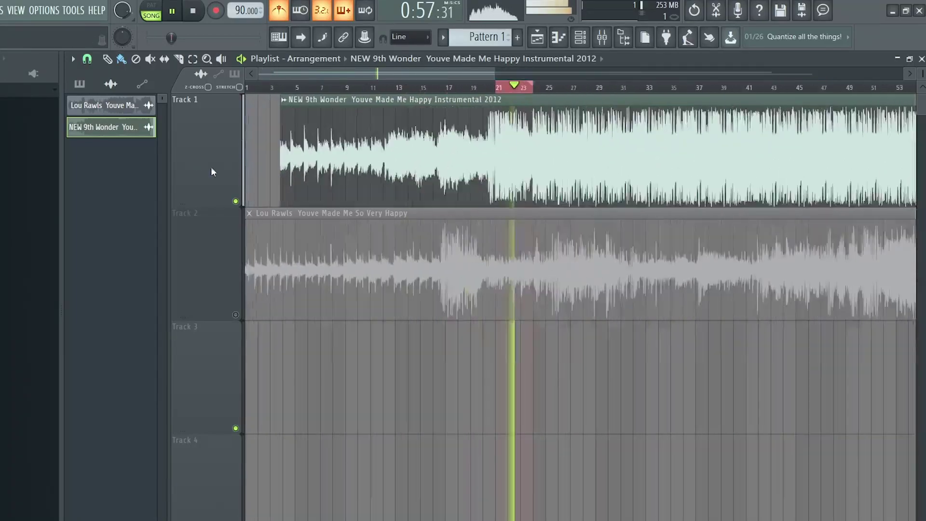
- Add Auto-Key to the third effect slot of the master mixer track and start playback of the instrumental
{"action": "double_click", "coordinate": [392, 144]}
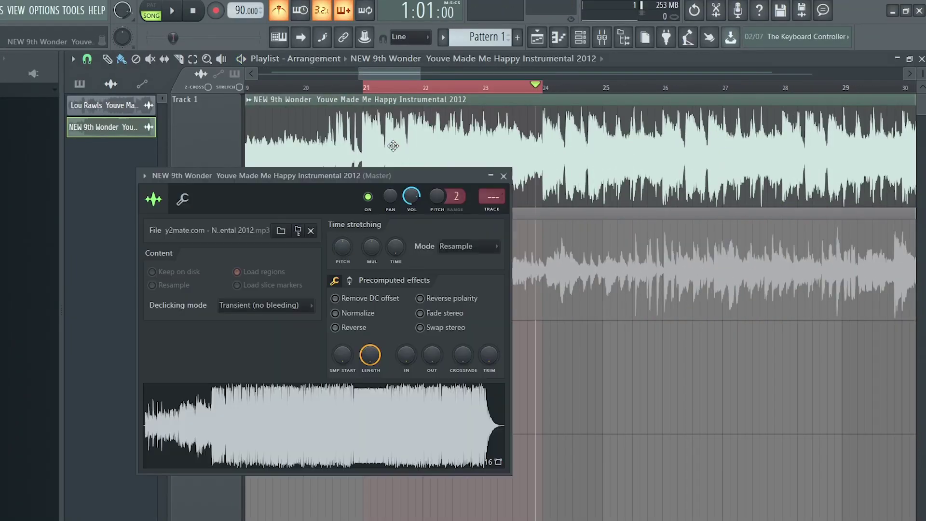
{"action": "left_click", "coordinate": [505, 178]}
{"action": "left_click", "coordinate": [603, 38]}
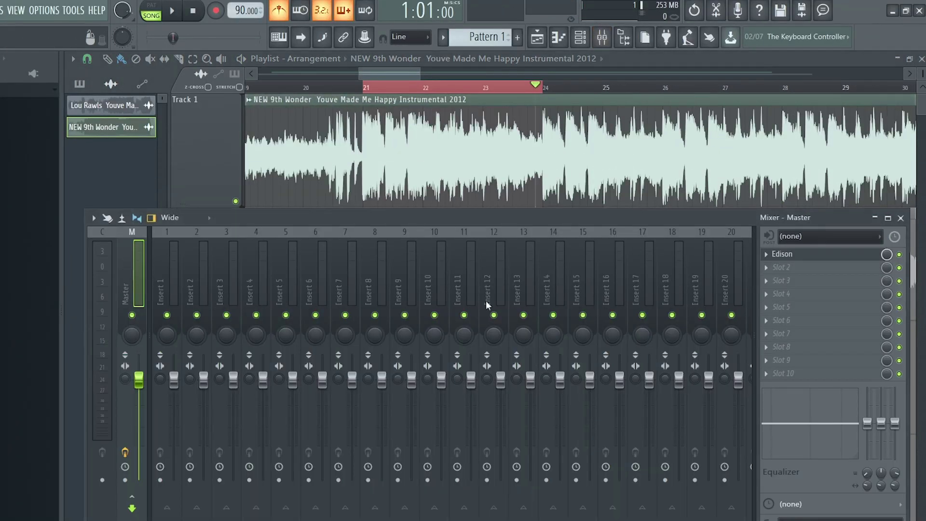
{"action": "left_click", "coordinate": [820, 281]}
{"action": "left_click", "coordinate": [482, 22]}
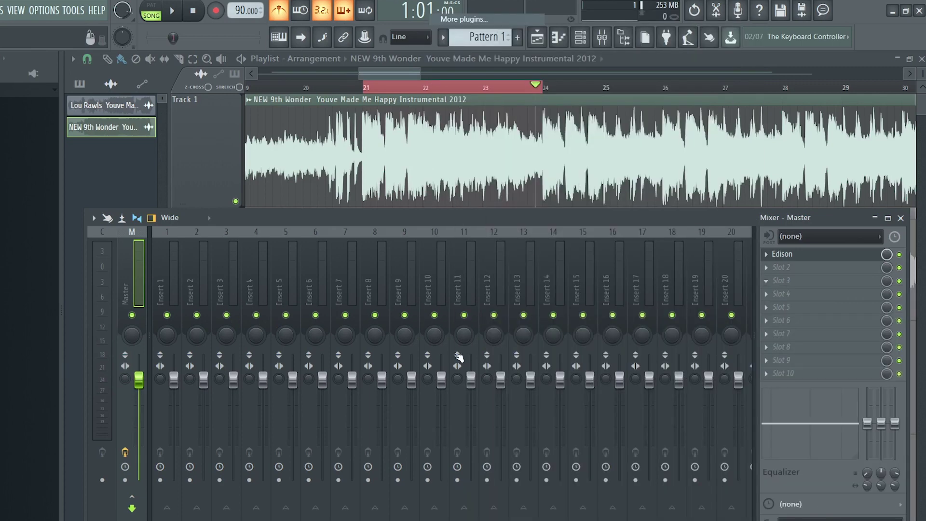
{"action": "key", "text": "space"}
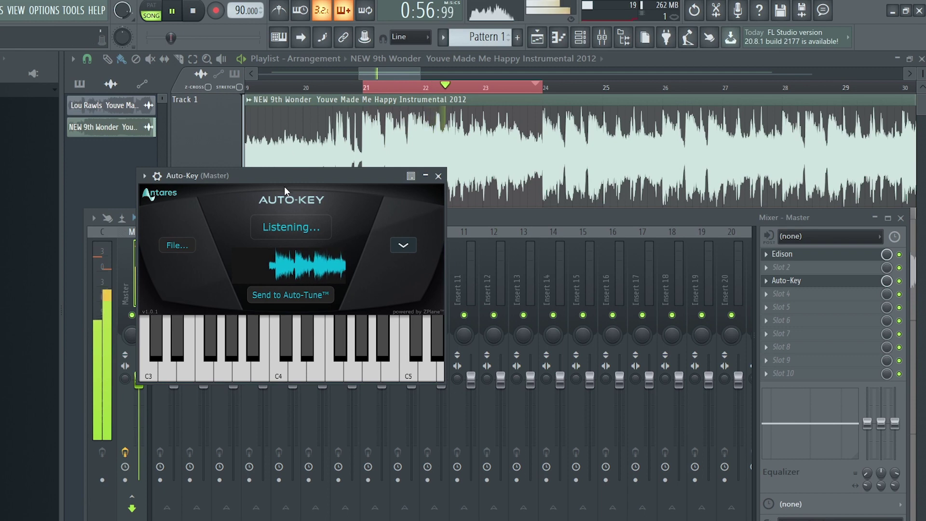
- Detect the instrumental's key with Auto-Key, extending the playback loop back to bar 10, and close the plugin windows
{"action": "left_click_drag", "start_coordinate": [198, 219], "coordinate": [406, 203]}
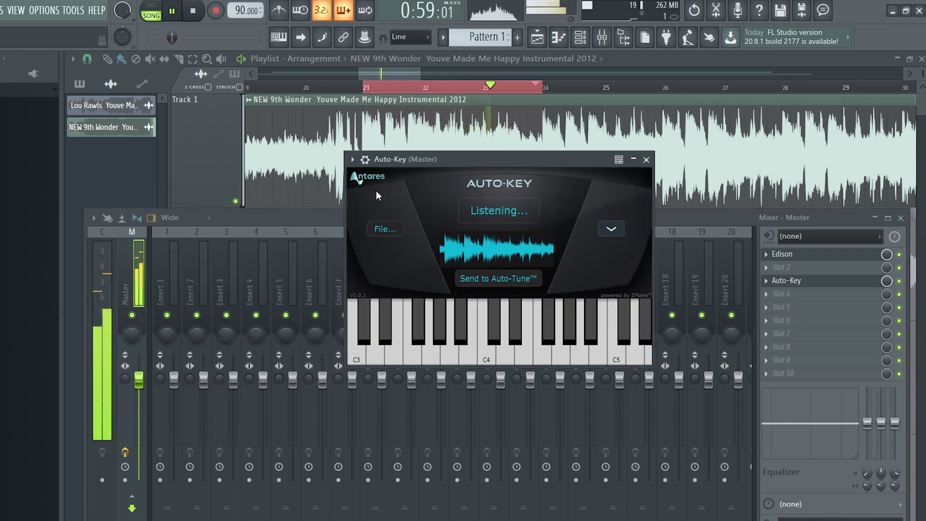
{"action": "scroll", "coordinate": [374, 147], "scroll_direction": "down", "scroll_amount": 3}
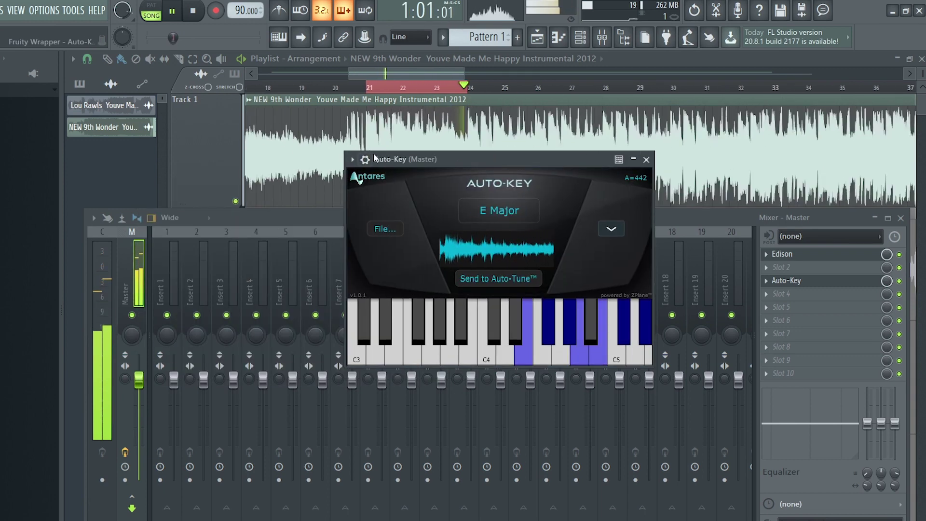
{"action": "left_click_drag", "start_coordinate": [310, 89], "coordinate": [247, 89]}
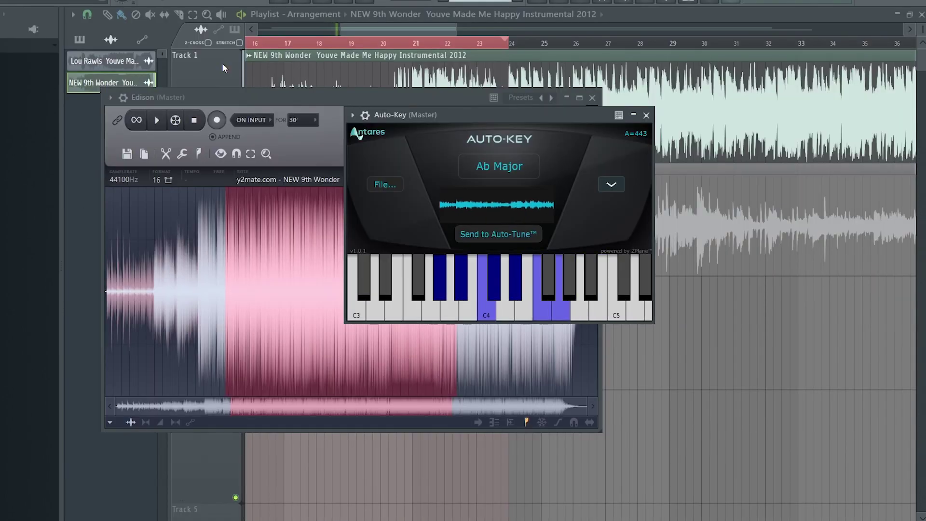
{"action": "key", "text": "space"}
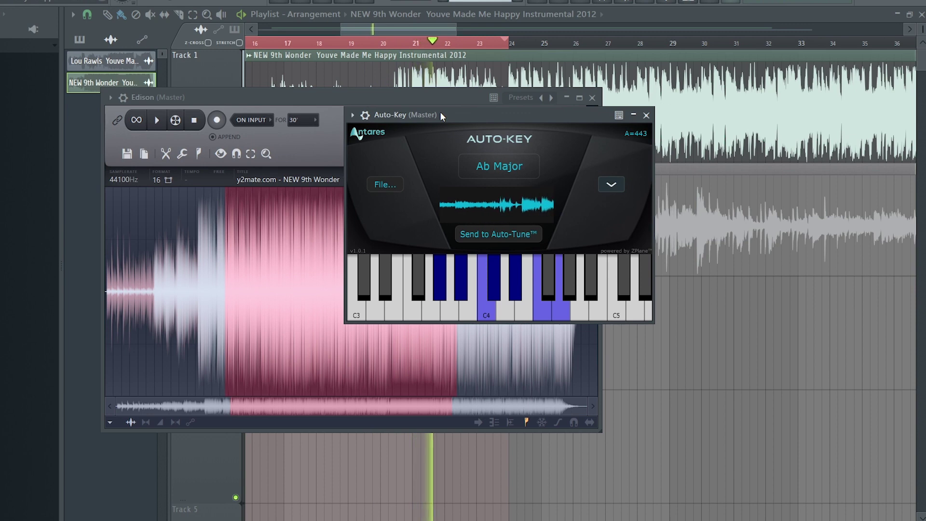
{"action": "key", "text": "F12"}
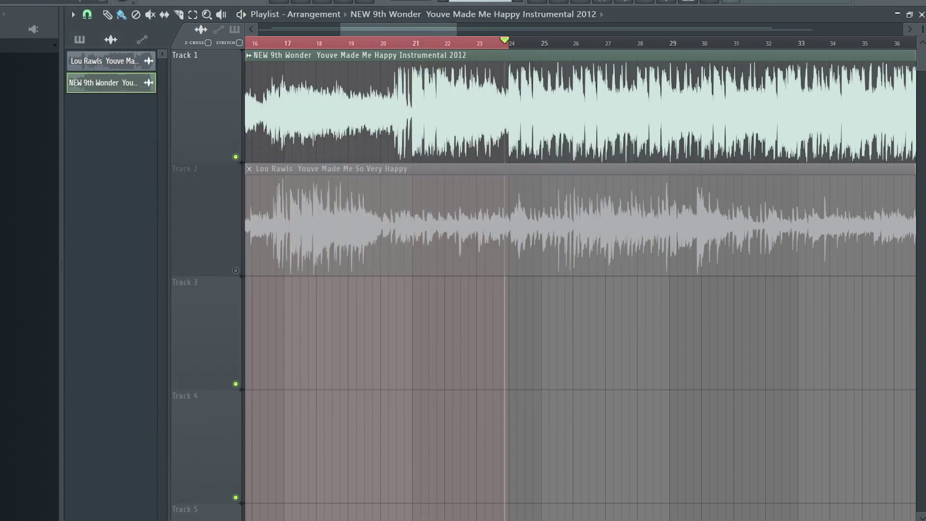
- Rename the instrumental's playlist track "EMj - or AbMj"
{"action": "right_click", "coordinate": [196, 95]}
{"action": "left_click", "coordinate": [247, 56]}
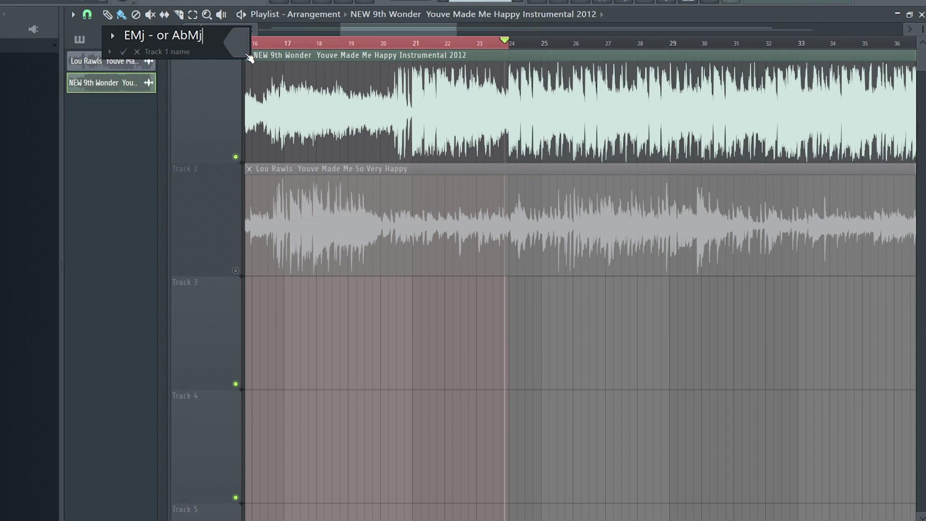
{"action": "key", "text": "Return"}
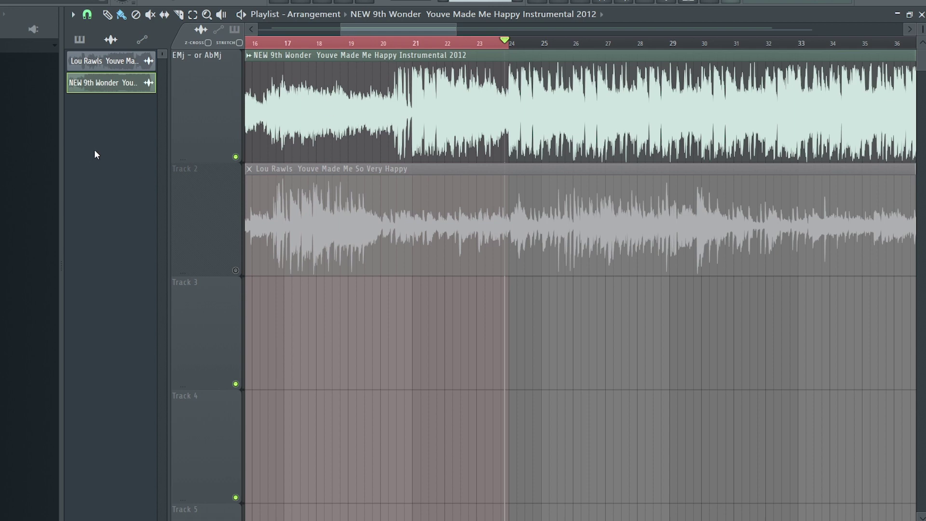
- Append the tempo 90 to the instrumental track's name so it reads "EMj - or AbMj 90"
{"action": "right_click", "coordinate": [215, 49]}
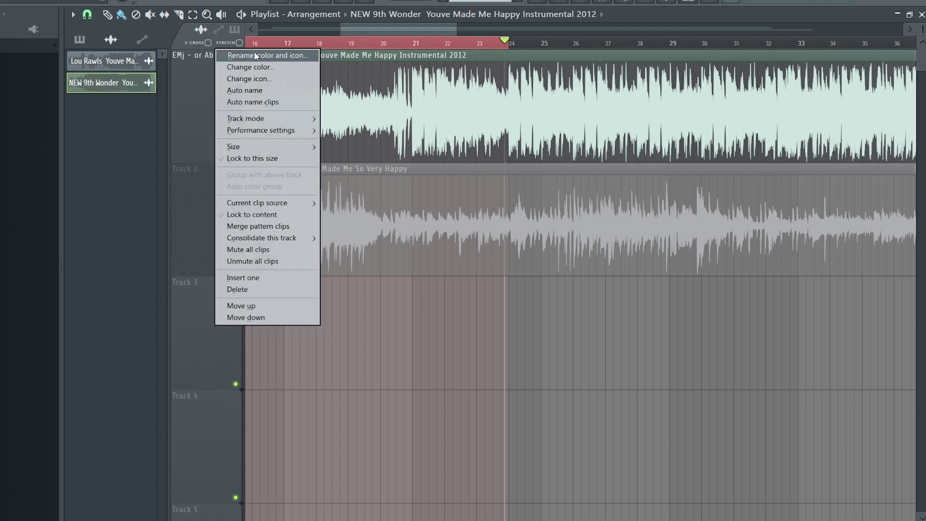
{"action": "left_click", "coordinate": [254, 51]}
{"action": "left_click", "coordinate": [223, 32]}
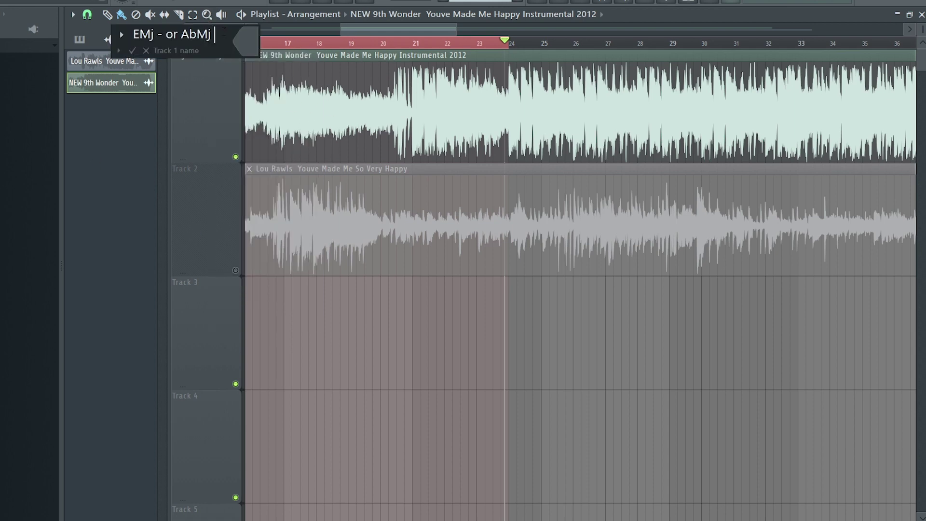
{"action": "key", "text": "Return"}
- Unmute Track 2 with the Lou Rawls sample and mute the instrumental track
{"action": "scroll", "coordinate": [247, 205], "scroll_direction": "down", "scroll_amount": 4}
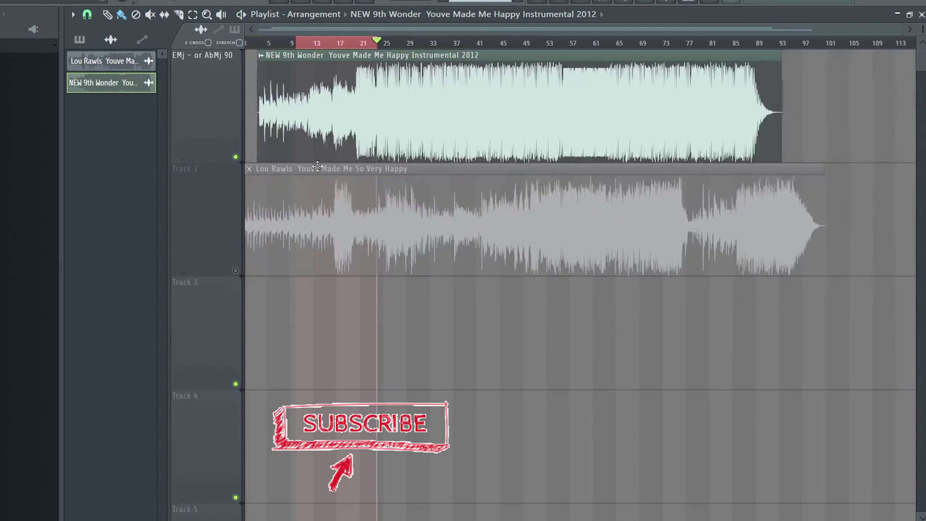
{"action": "scroll", "coordinate": [247, 205], "scroll_direction": "up", "scroll_amount": 4}
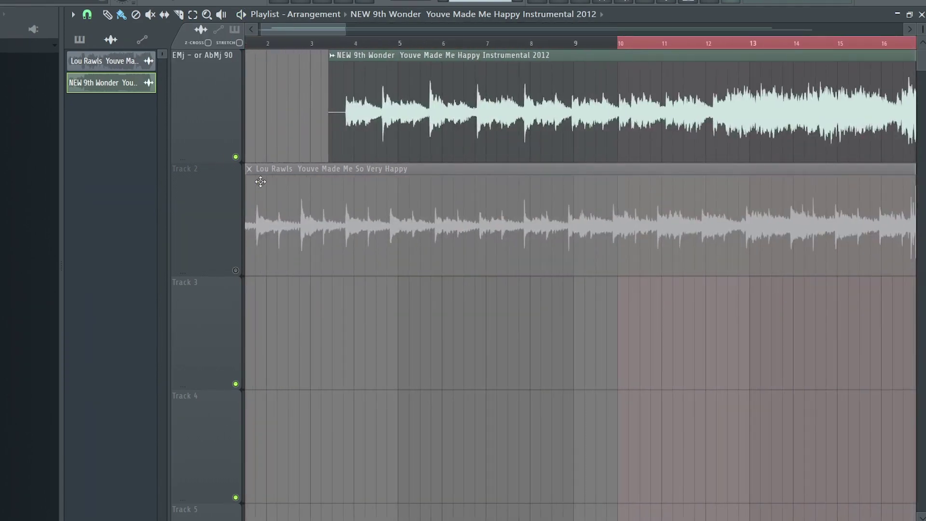
{"action": "scroll", "coordinate": [299, 183], "scroll_direction": "down", "scroll_amount": 3}
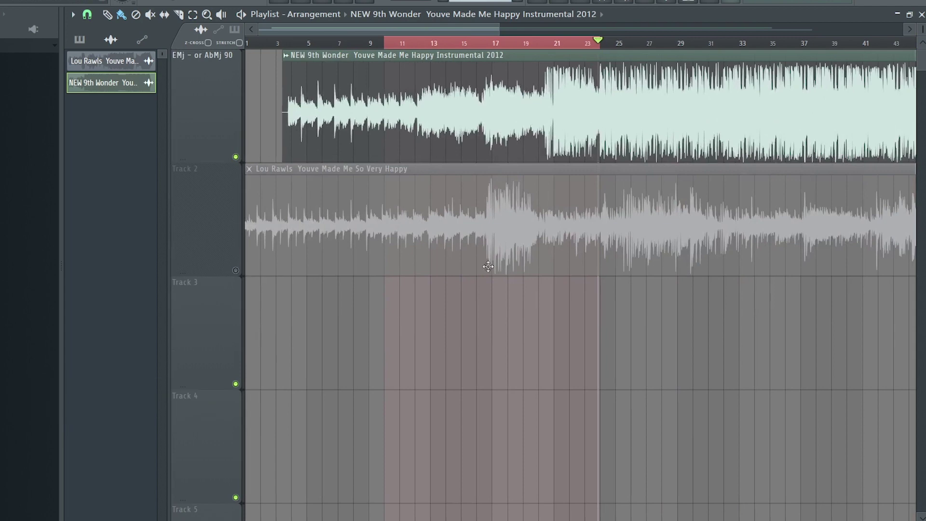
{"action": "left_click", "coordinate": [237, 270]}
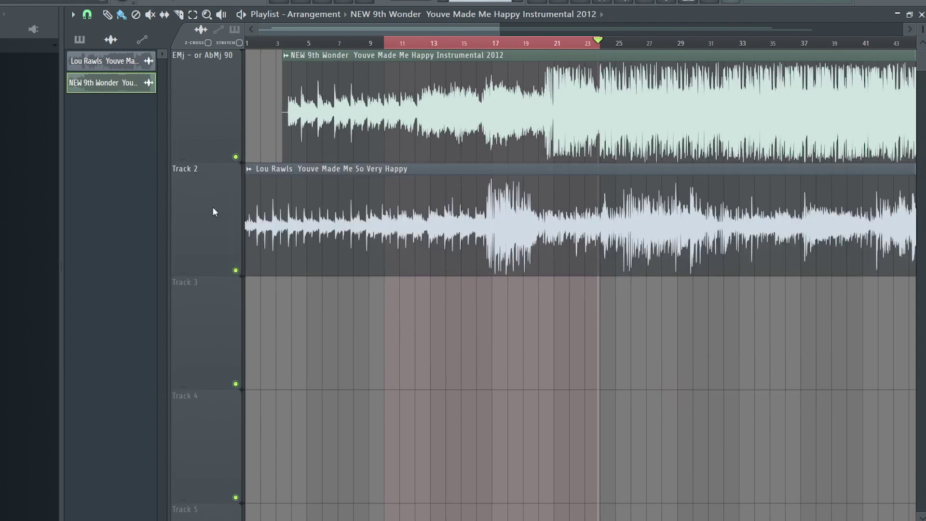
{"action": "left_click", "coordinate": [236, 157]}
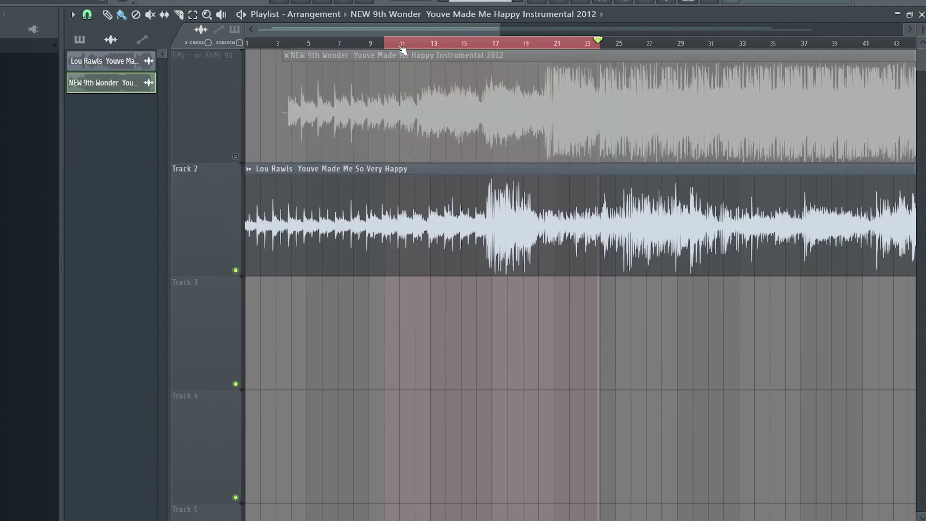
- Open the Lou Rawls clip's sample settings and load its audio into the Edison audio editor
{"action": "key", "text": "ctrl+e"}
{"action": "key", "text": "F9"}
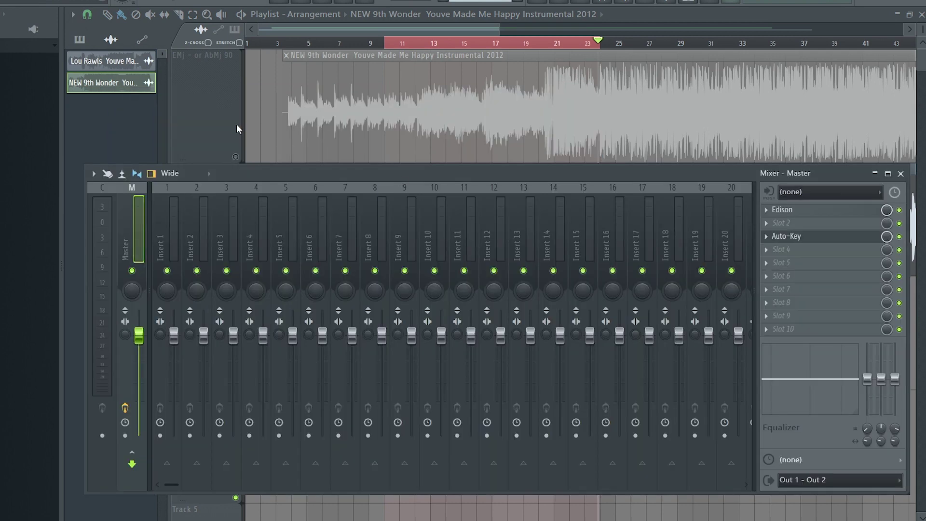
{"action": "key", "text": "F9"}
{"action": "double_click", "coordinate": [345, 211]}
{"action": "left_click", "coordinate": [358, 326]}
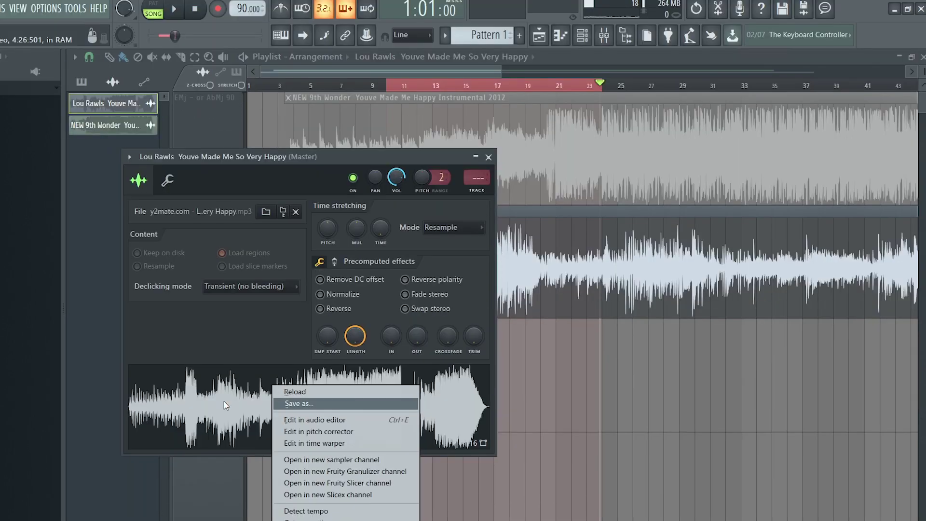
{"action": "left_click", "coordinate": [208, 288]}
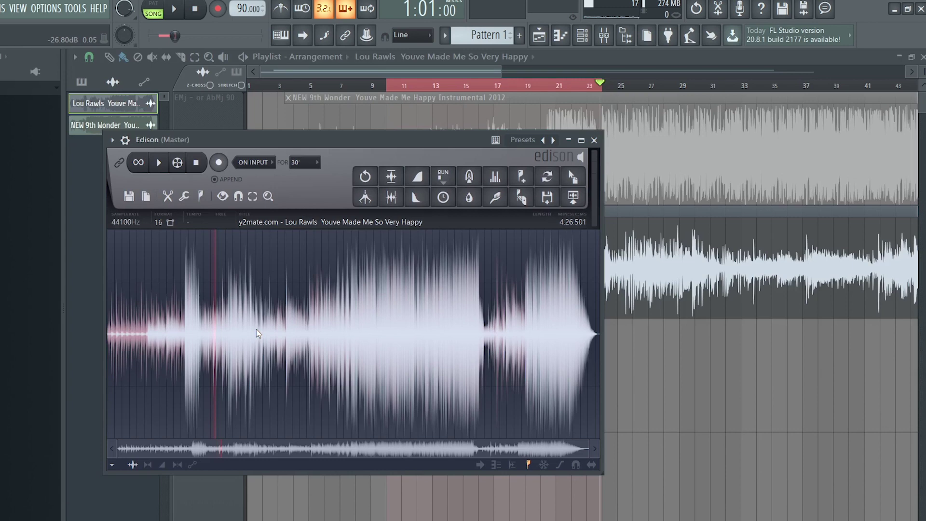
- Select the section of the Lou Rawls audio from about 0:35 to 1:44 in Edison and play it
{"action": "scroll", "coordinate": [139, 368], "scroll_direction": "up", "scroll_amount": 3}
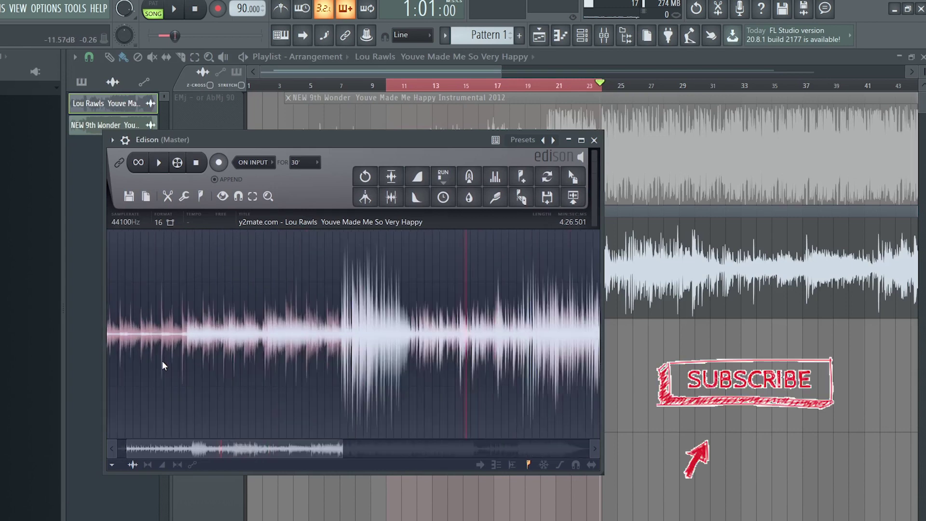
{"action": "left_click_drag", "start_coordinate": [311, 338], "coordinate": [459, 338]}
{"action": "left_click_drag", "start_coordinate": [310, 355], "coordinate": [146, 350]}
{"action": "left_click_drag", "start_coordinate": [224, 351], "coordinate": [221, 352]}
{"action": "key", "text": "space"}
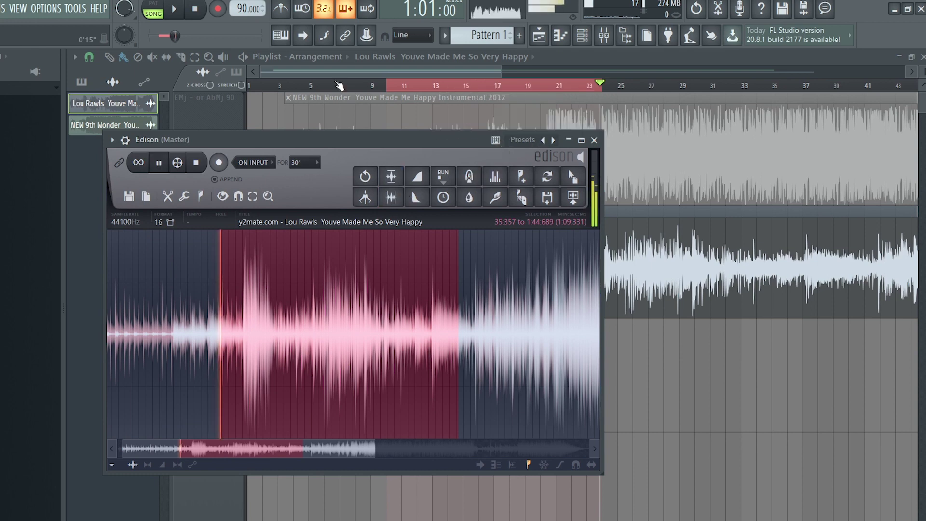
- Tap the project tempo along with the playing Lou Rawls audio to set it to 95 BPM
{"action": "right_click", "coordinate": [247, 8]}
{"action": "left_click", "coordinate": [265, 201]}
{"action": "left_click", "coordinate": [426, 259]}
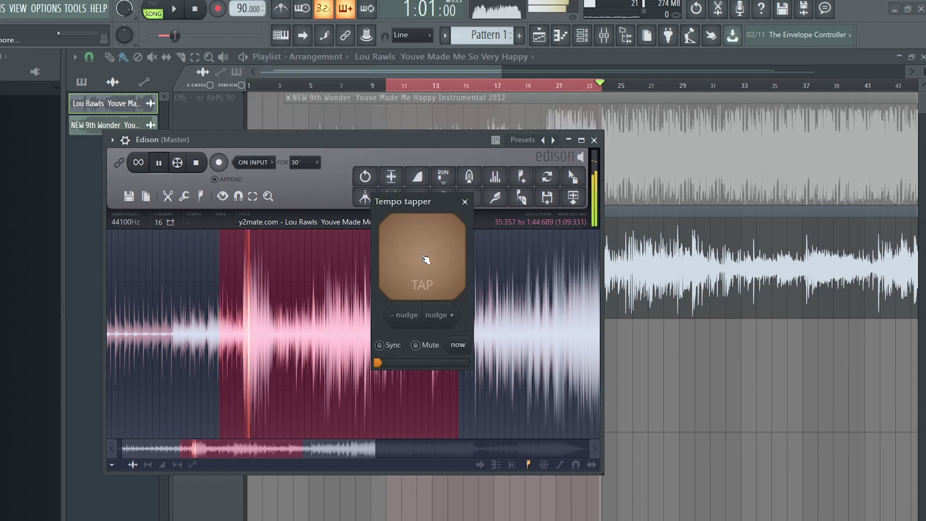
{"action": "left_click", "coordinate": [426, 259]}
{"action": "left_click", "coordinate": [425, 259]}
{"action": "left_click", "coordinate": [425, 259]}
{"action": "left_click", "coordinate": [425, 259]}
{"action": "left_click", "coordinate": [426, 259]}
{"action": "left_click", "coordinate": [425, 259]}
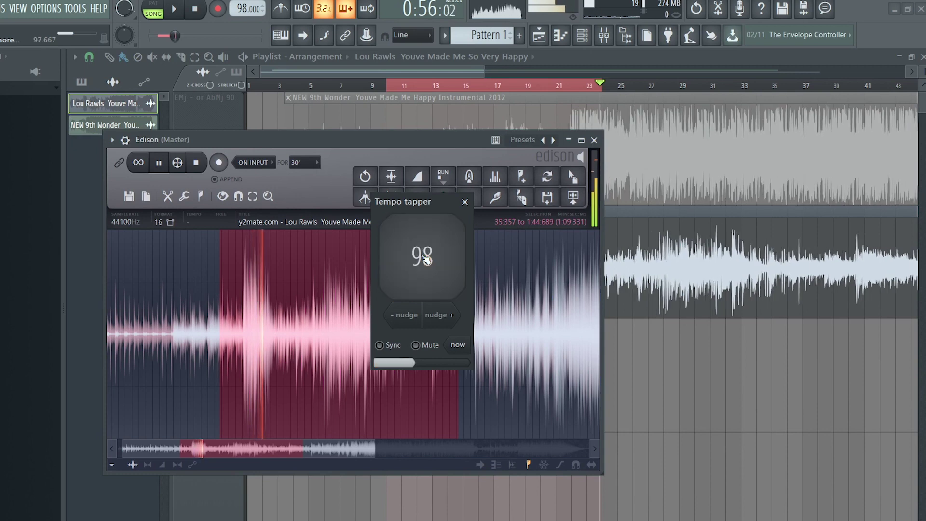
{"action": "left_click", "coordinate": [425, 259]}
{"action": "left_click", "coordinate": [426, 259]}
{"action": "left_click", "coordinate": [425, 259]}
{"action": "left_click", "coordinate": [426, 259]}
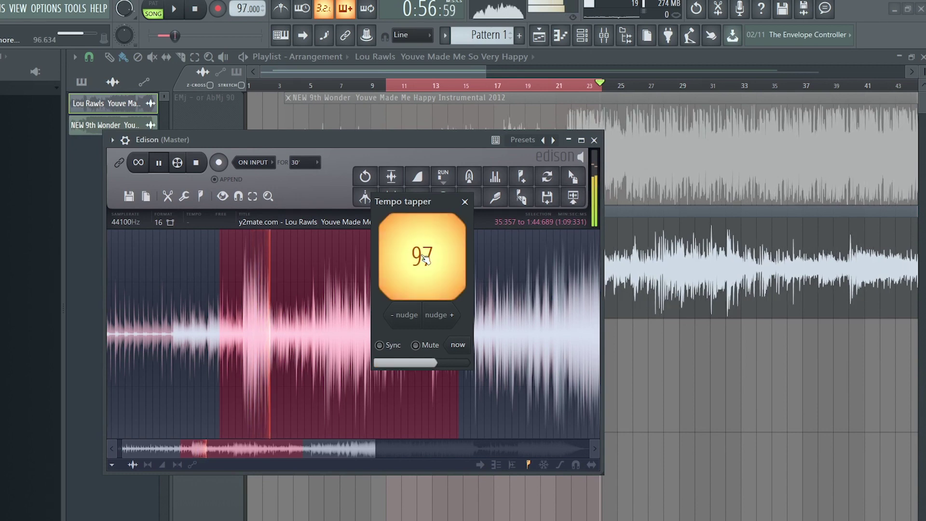
{"action": "left_click", "coordinate": [426, 259]}
{"action": "left_click", "coordinate": [425, 259]}
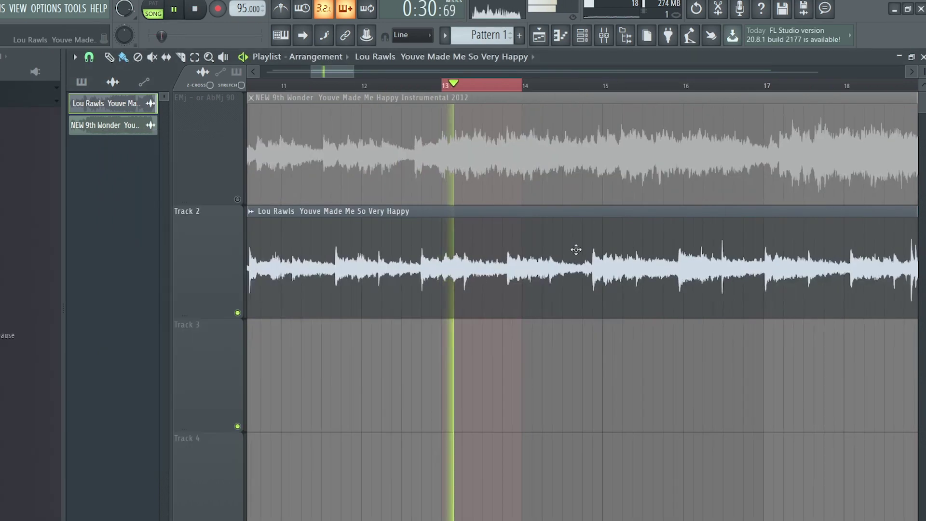
- Stop playback and undo the deletion of the muted instrumental clip
{"action": "key", "text": "space"}
{"action": "right_click", "coordinate": [626, 103]}
{"action": "key", "text": "ctrl+z"}
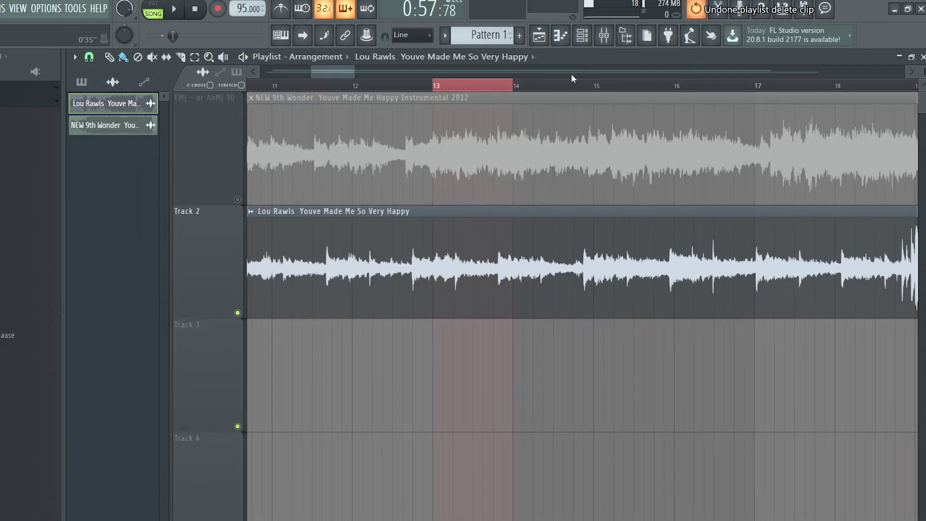
- Select both clips, play the song from just before bar 15 and restart the time selection at the strong Lou Rawls hit just before bar 20
{"action": "key", "text": "ctrl+a"}
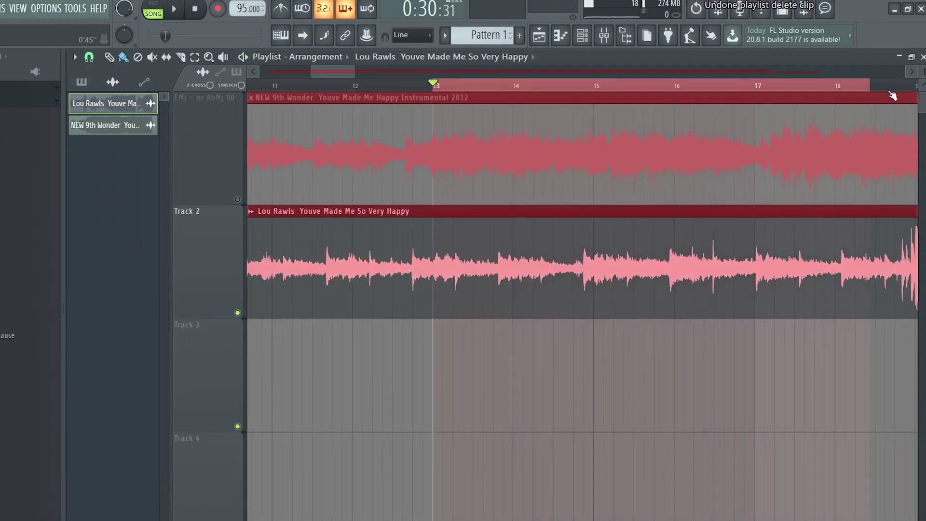
{"action": "left_click_drag", "start_coordinate": [870, 86], "coordinate": [581, 86]}
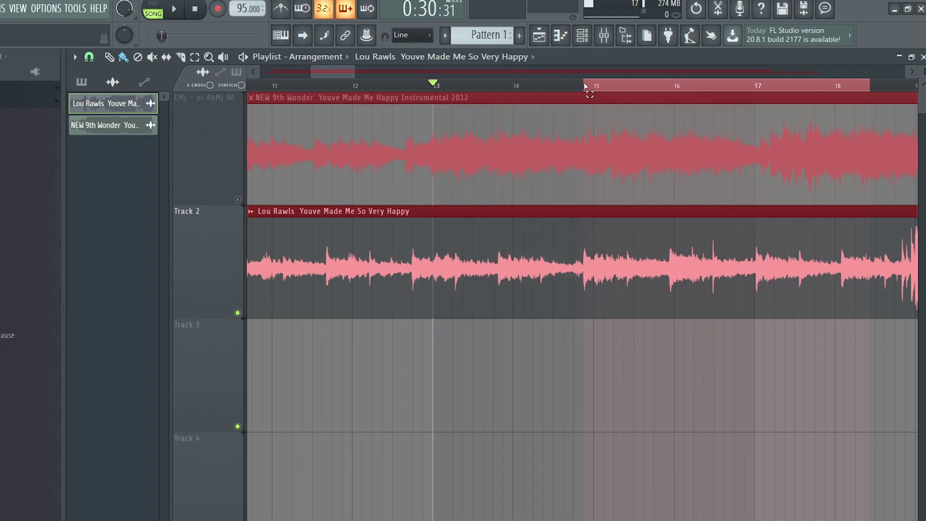
{"action": "key", "text": "space"}
{"action": "scroll", "coordinate": [568, 165], "scroll_direction": "down", "scroll_amount": 3, "text": "ctrl"}
{"action": "left_click_drag", "start_coordinate": [562, 86], "coordinate": [820, 87]}
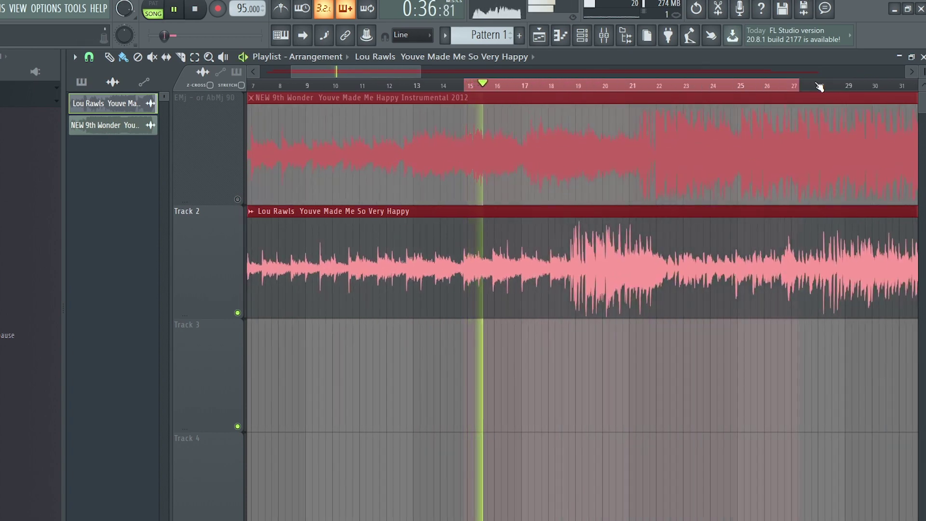
{"action": "left_click_drag", "start_coordinate": [573, 86], "coordinate": [805, 86]}
{"action": "scroll", "coordinate": [570, 202], "scroll_direction": "up", "scroll_amount": 3, "text": "ctrl"}
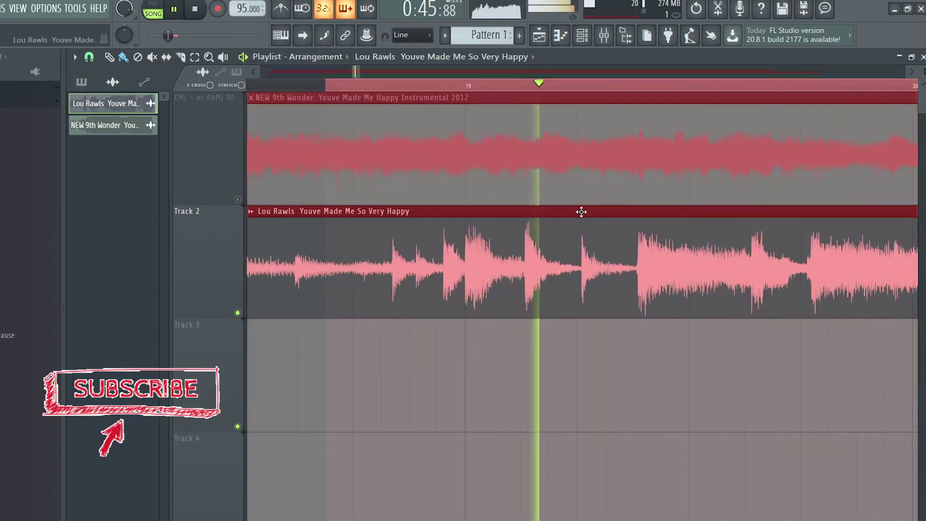
{"action": "left_click", "coordinate": [633, 87]}
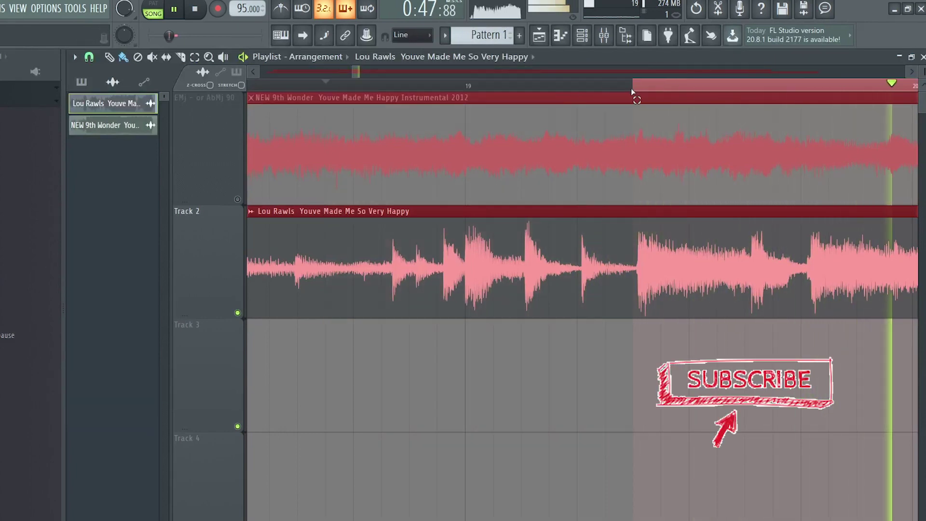
- Stop playback, shift both clips so the strong Lou Rawls hit lands on bar 21, and start the time selection there
{"action": "left_click", "coordinate": [595, 374]}
{"action": "key", "text": "space"}
{"action": "scroll", "coordinate": [618, 328], "scroll_direction": "down", "scroll_amount": 4, "text": "ctrl"}
{"action": "left_click_drag", "start_coordinate": [593, 268], "coordinate": [794, 227]}
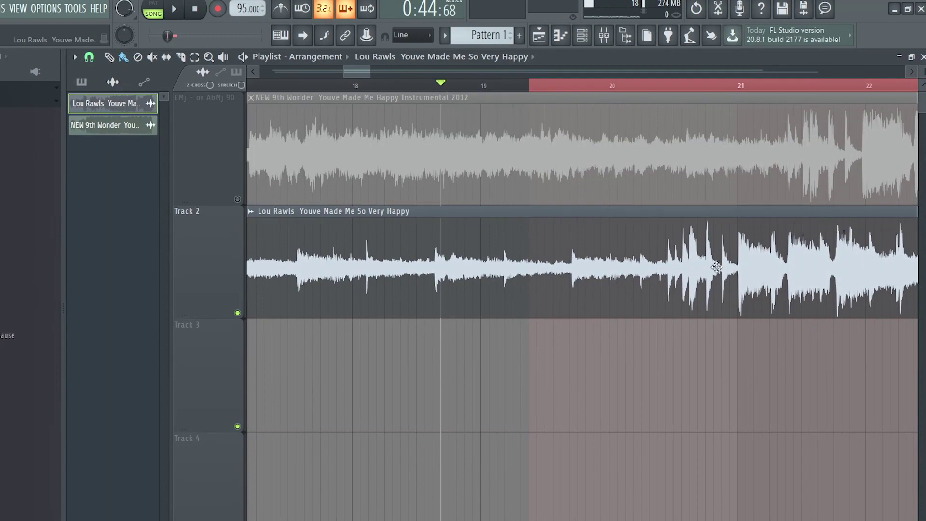
{"action": "left_click_drag", "start_coordinate": [716, 267], "coordinate": [548, 211]}
{"action": "scroll", "coordinate": [523, 99], "scroll_direction": "up", "scroll_amount": 3, "text": "ctrl"}
{"action": "key", "text": "ctrl+a"}
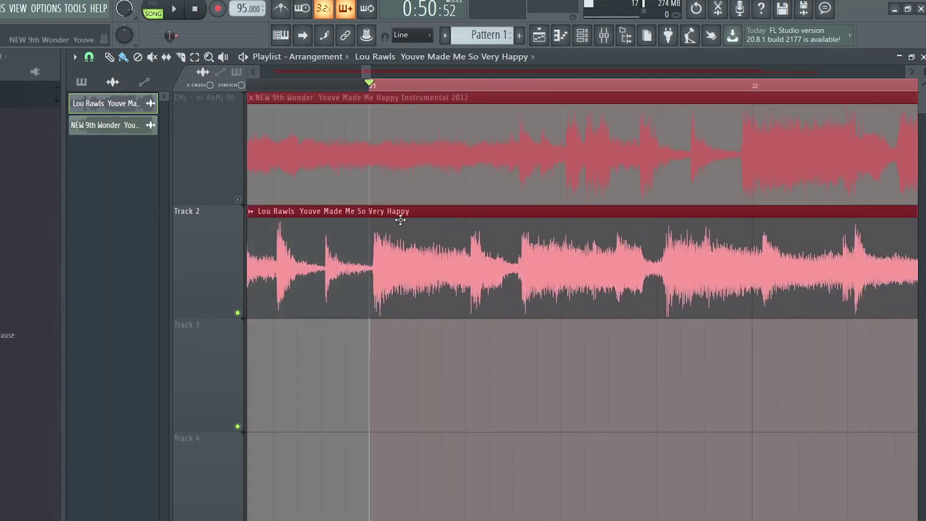
- Shorten the time selection to bars 21 to 23 and play the Lou Rawls audio in that loop
{"action": "left_click", "coordinate": [441, 352]}
{"action": "scroll", "coordinate": [440, 352], "scroll_direction": "down", "scroll_amount": 3, "text": "ctrl"}
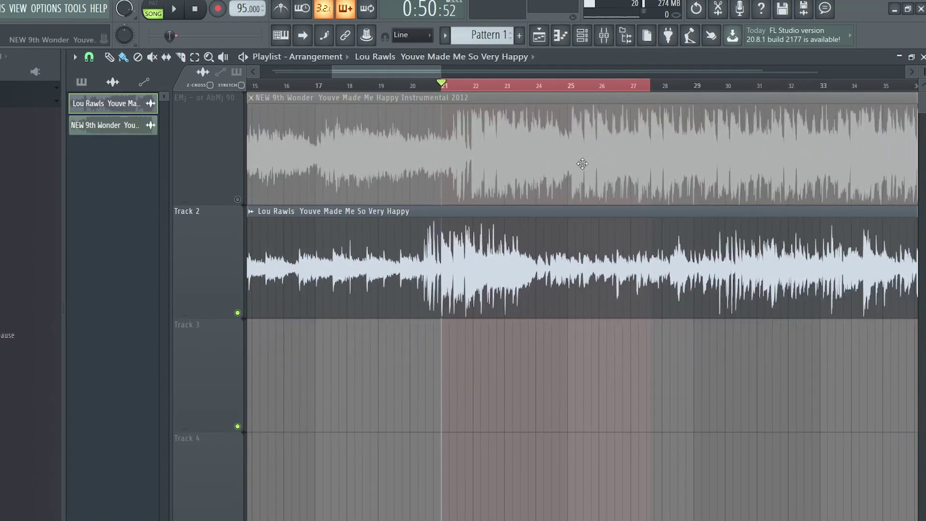
{"action": "left_click_drag", "start_coordinate": [644, 87], "coordinate": [506, 72]}
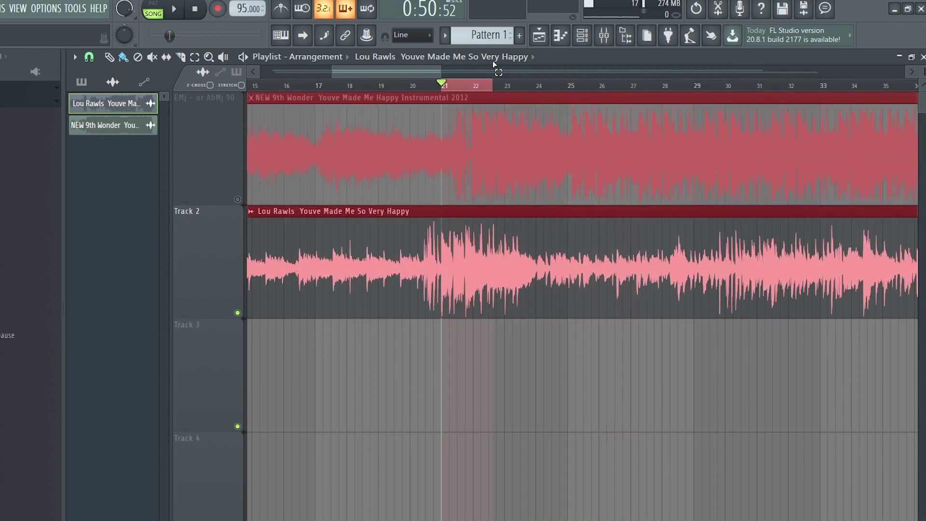
{"action": "scroll", "coordinate": [444, 133], "scroll_direction": "up", "scroll_amount": 4, "text": "ctrl"}
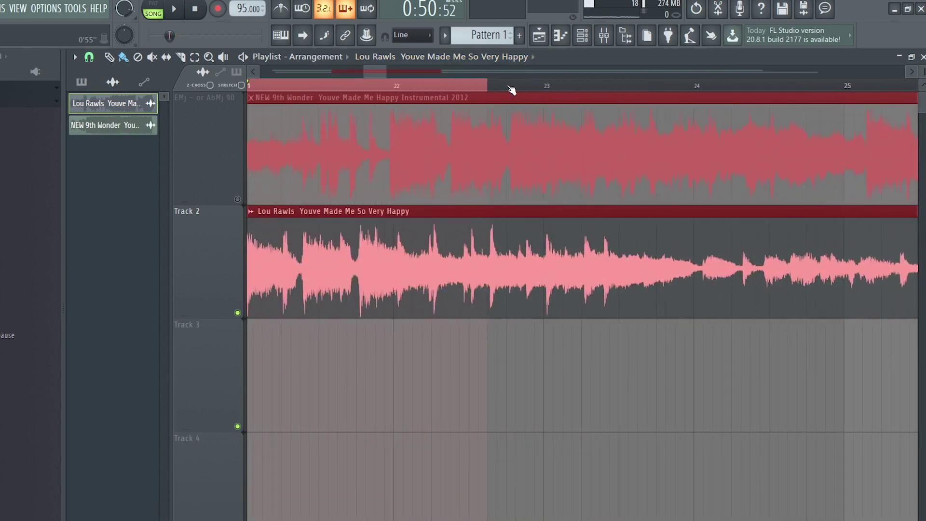
{"action": "left_click", "coordinate": [575, 259]}
{"action": "key", "text": "space"}
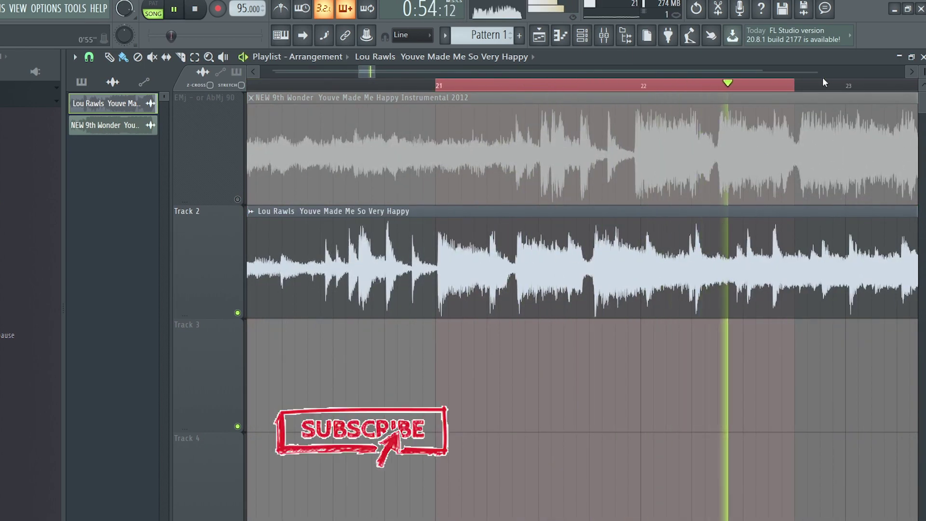
{"action": "left_click_drag", "start_coordinate": [821, 85], "coordinate": [787, 87]}
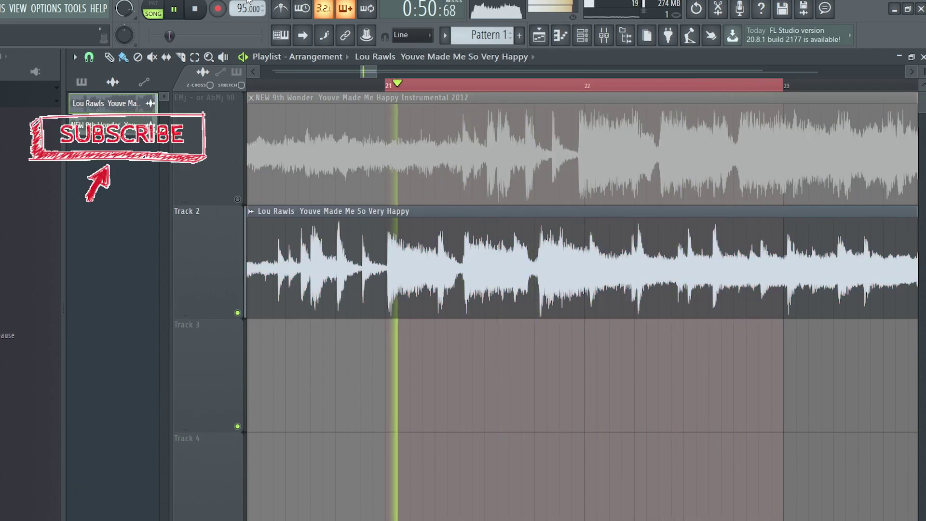
- Check the loop edges at bars 21 and 23 against the Lou Rawls waveform and detect its key with Auto-Key
{"action": "scroll", "coordinate": [280, 234], "scroll_direction": "up", "scroll_amount": 3}
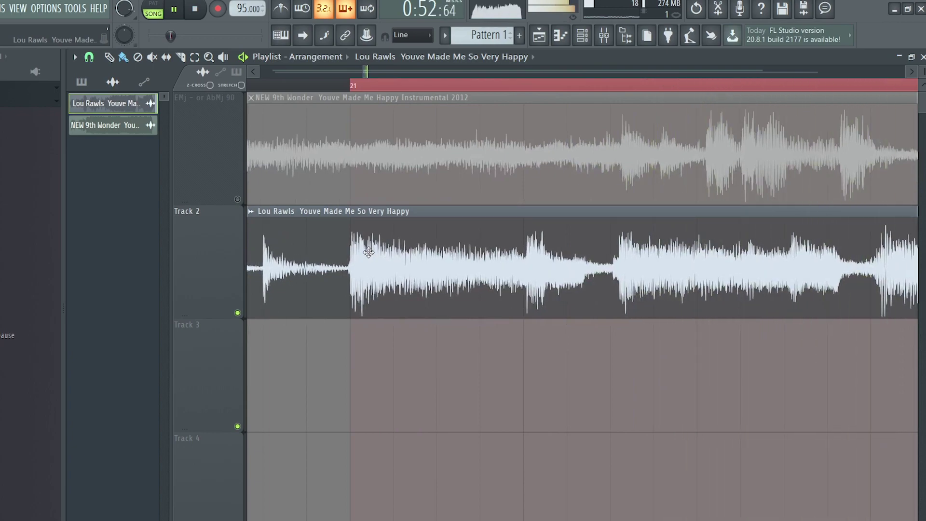
{"action": "scroll", "coordinate": [405, 256], "scroll_direction": "down", "scroll_amount": 5}
{"action": "scroll", "coordinate": [690, 267], "scroll_direction": "up", "scroll_amount": 4}
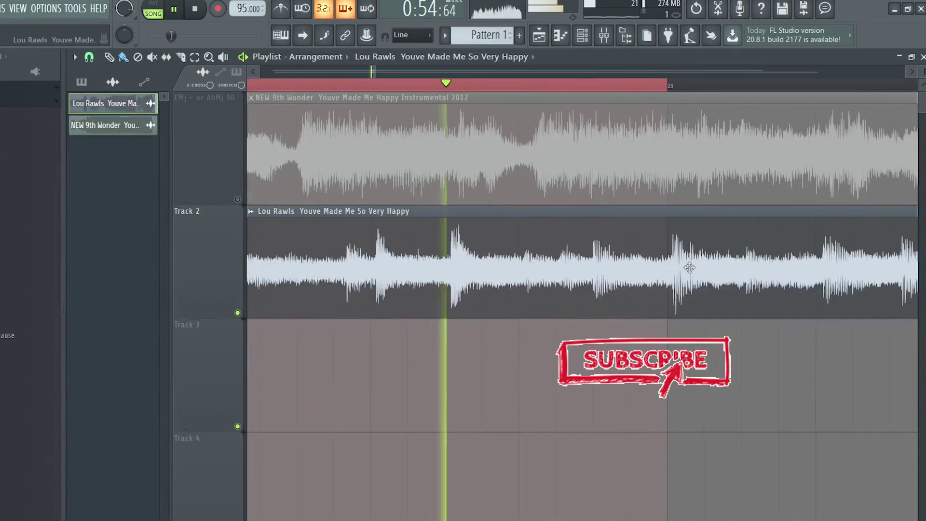
{"action": "left_click", "coordinate": [531, 212]}
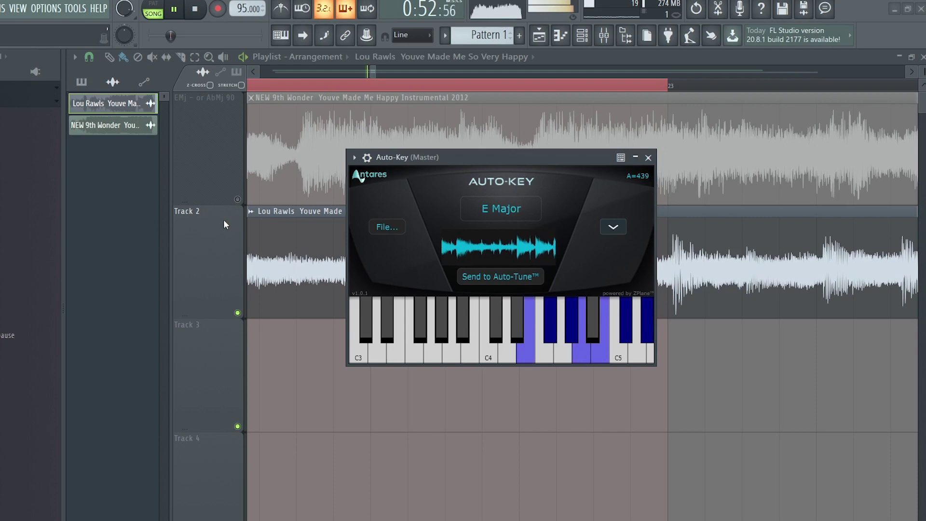
- Remove the stray Lou Rawls clip from track 3 and rename the Lou Rawls track "EMj - 95"
{"action": "right_click", "coordinate": [225, 234]}
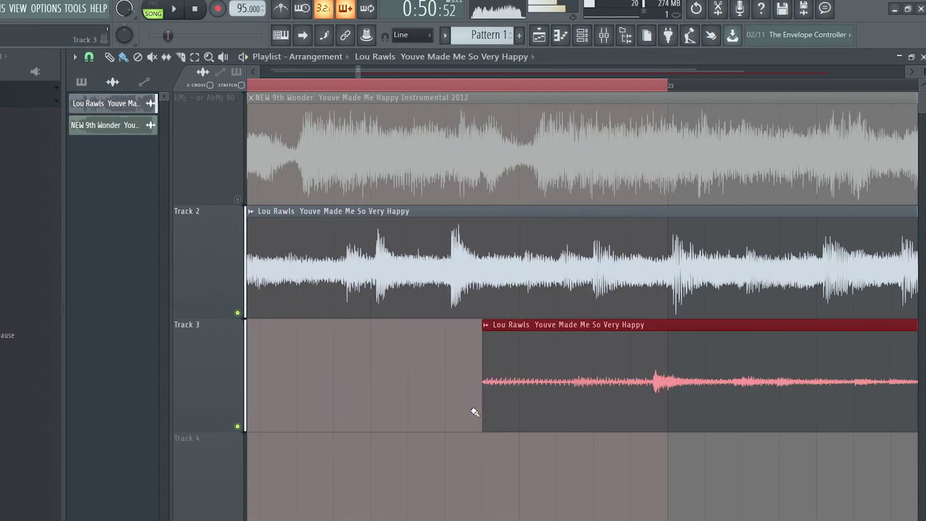
{"action": "right_click", "coordinate": [471, 407]}
{"action": "right_click", "coordinate": [233, 243]}
{"action": "left_click", "coordinate": [268, 212]}
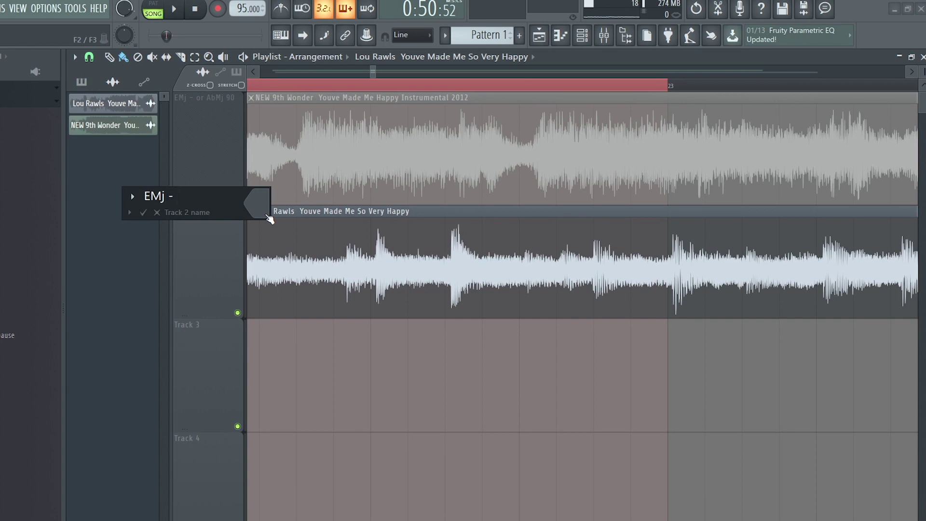
{"action": "type", "text": "EMj - 95"}
{"action": "key", "text": "Return"}
- Extend the time selection back to bar 1 and fit the Lou Rawls sample to tempo
{"action": "scroll", "coordinate": [366, 415], "scroll_direction": "down", "scroll_amount": 10}
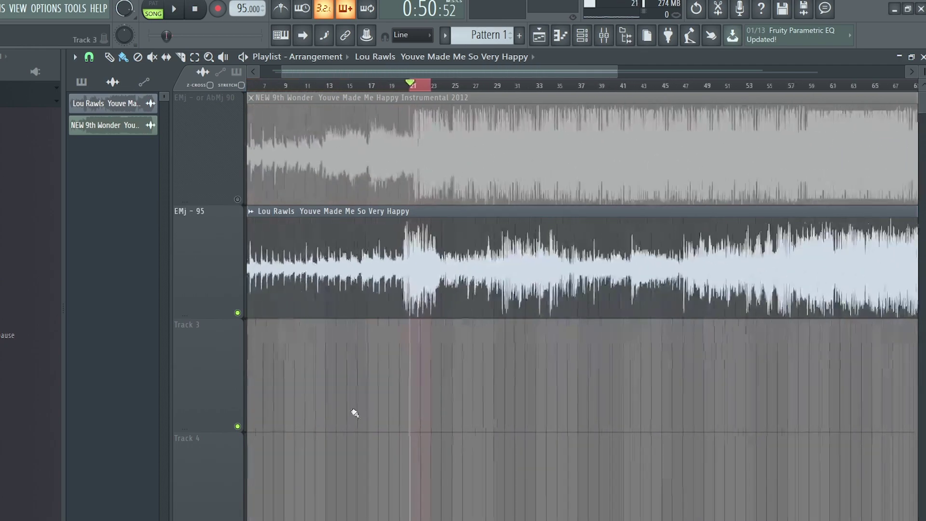
{"action": "left_click_drag", "start_coordinate": [386, 89], "coordinate": [260, 323]}
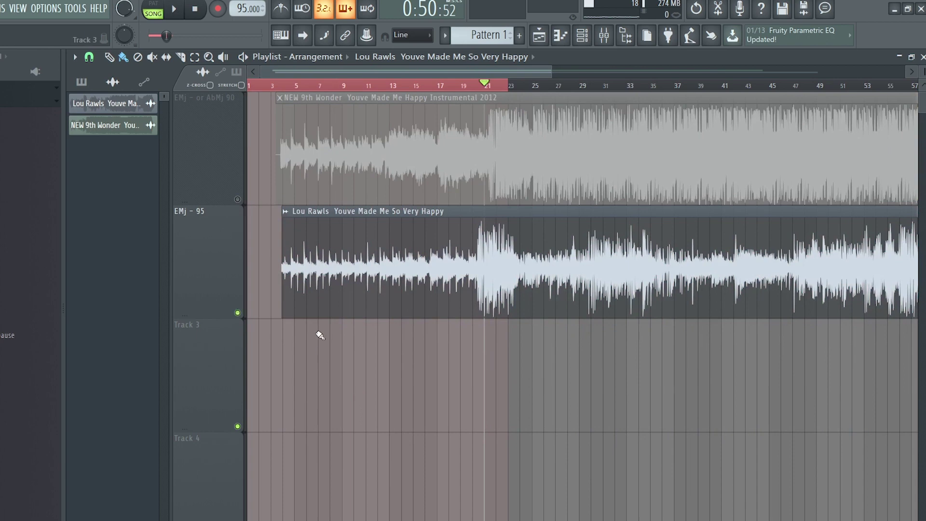
{"action": "left_click", "coordinate": [285, 212]}
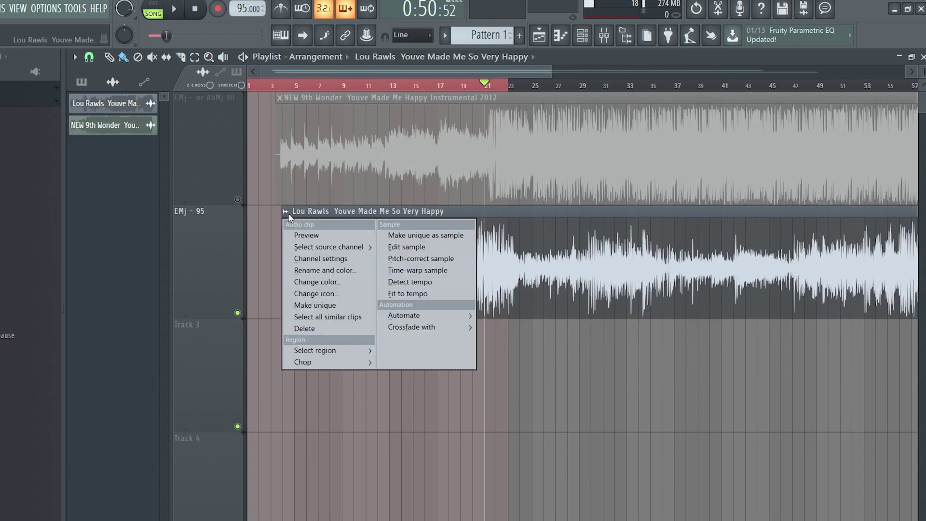
{"action": "left_click", "coordinate": [424, 294]}
{"action": "left_click", "coordinate": [423, 473]}
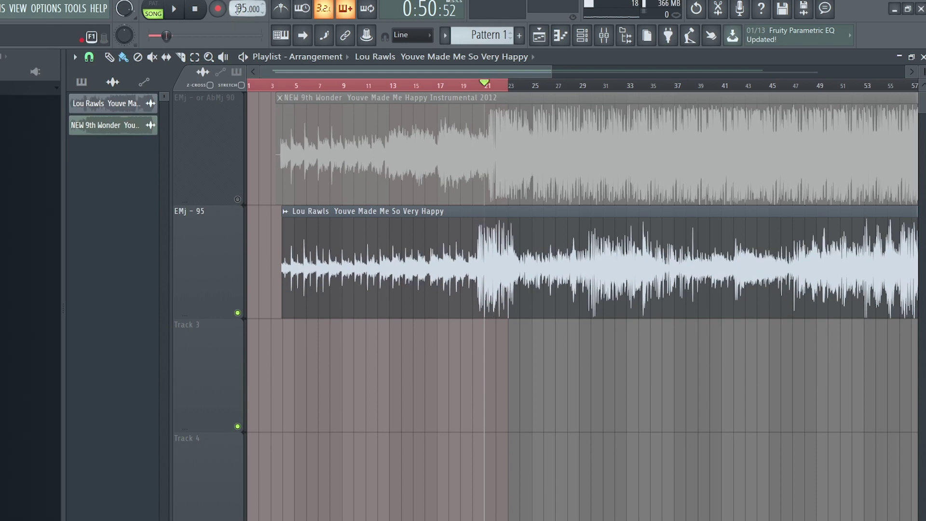
- Set the project tempo to 90 BPM and restretch all channels
{"action": "left_click_drag", "start_coordinate": [238, 9], "coordinate": [238, 21]}
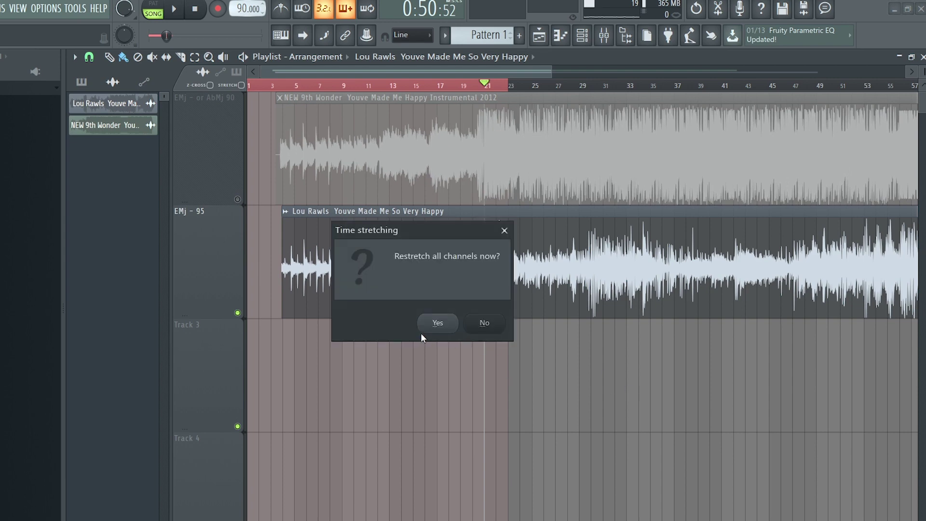
{"action": "left_click", "coordinate": [454, 328]}
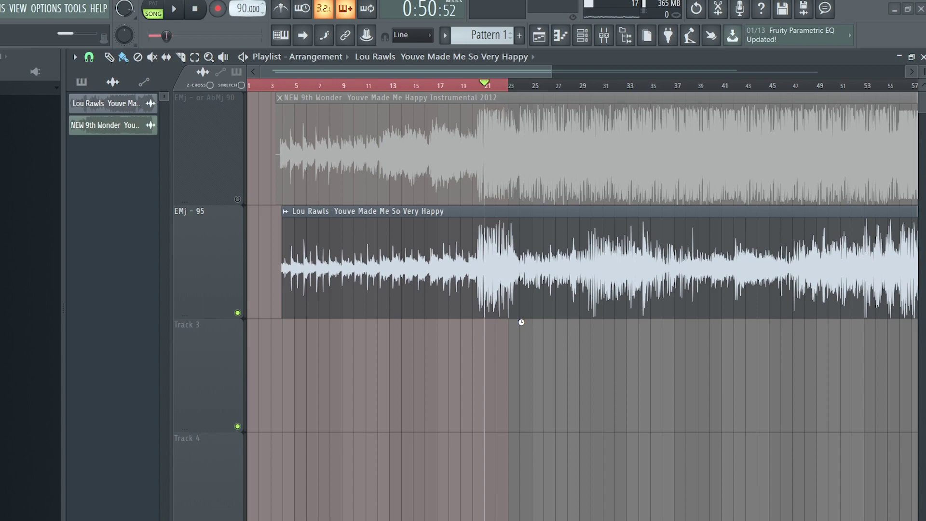
{"action": "scroll", "coordinate": [521, 322], "scroll_direction": "up", "scroll_amount": 4}
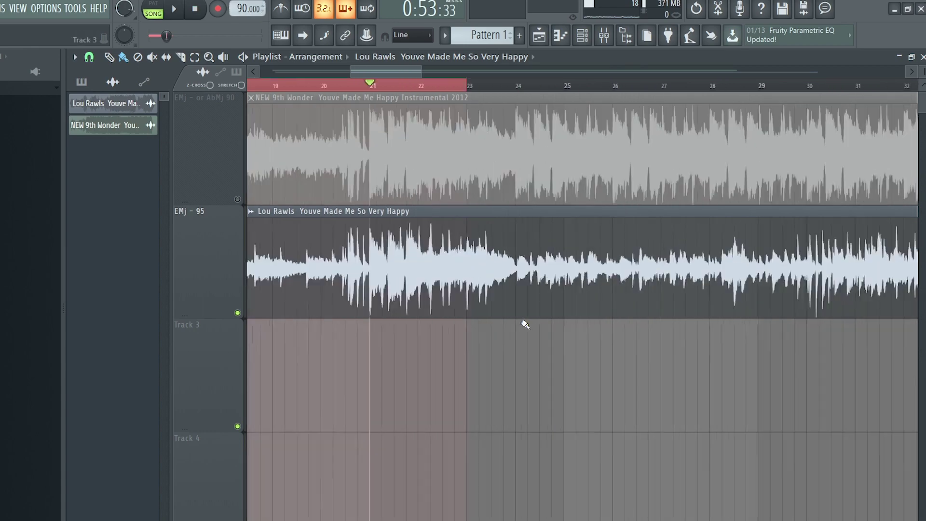
{"action": "scroll", "coordinate": [524, 324], "scroll_direction": "down", "scroll_amount": 5}
{"action": "scroll", "coordinate": [262, 317], "scroll_direction": "up", "scroll_amount": 9}
- Solo each track in turn and align the start of the Lou Rawls clip with the instrumental's first sound
{"action": "key", "text": "space"}
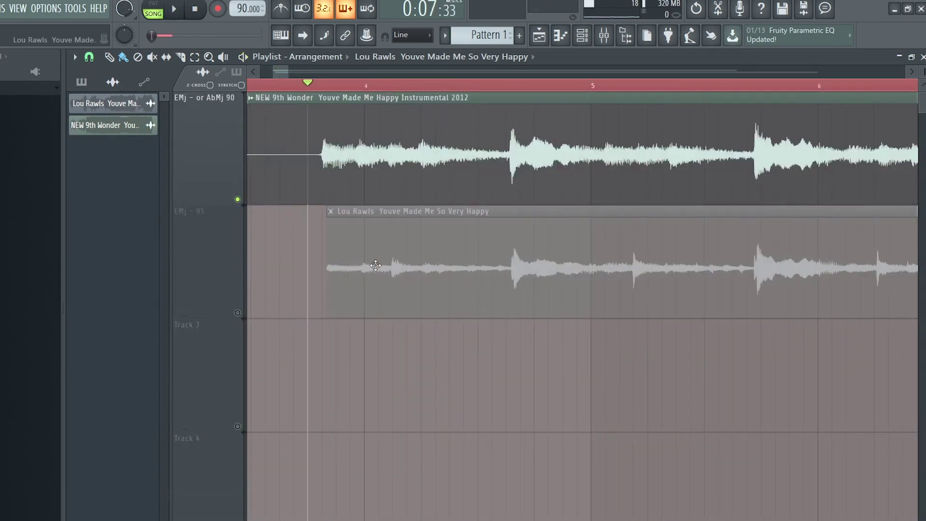
{"action": "left_click", "coordinate": [238, 313], "text": "ctrl"}
{"action": "key", "text": "space"}
{"action": "double_click", "coordinate": [447, 239]}
{"action": "left_click", "coordinate": [447, 231]}
{"action": "key", "text": "Escape"}
{"action": "key", "text": "Escape"}
{"action": "key", "text": "space"}
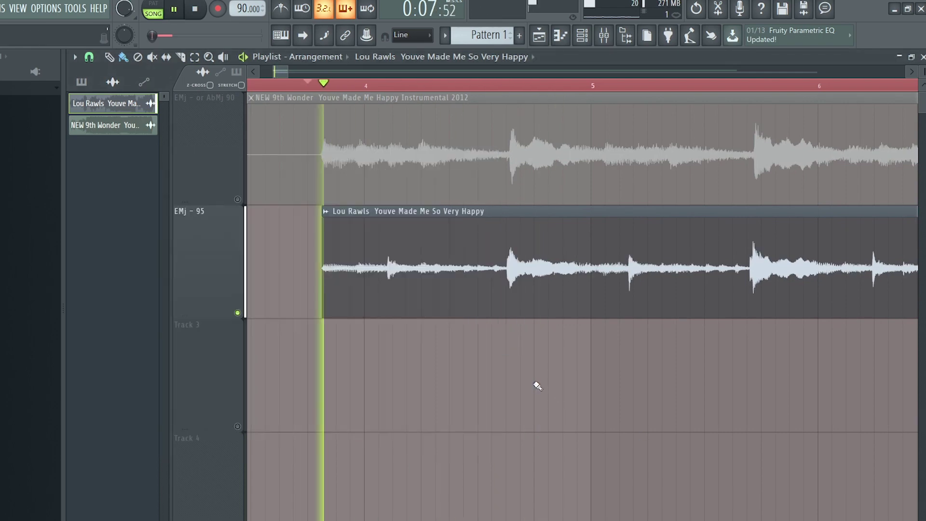
- Alternate between the instrumental and the Lou Rawls track during playback, and view the Lou Rawls clip's sample settings
{"action": "left_click", "coordinate": [238, 199], "text": "ctrl"}
{"action": "left_click", "coordinate": [238, 312], "text": "ctrl"}
{"action": "double_click", "coordinate": [392, 256]}
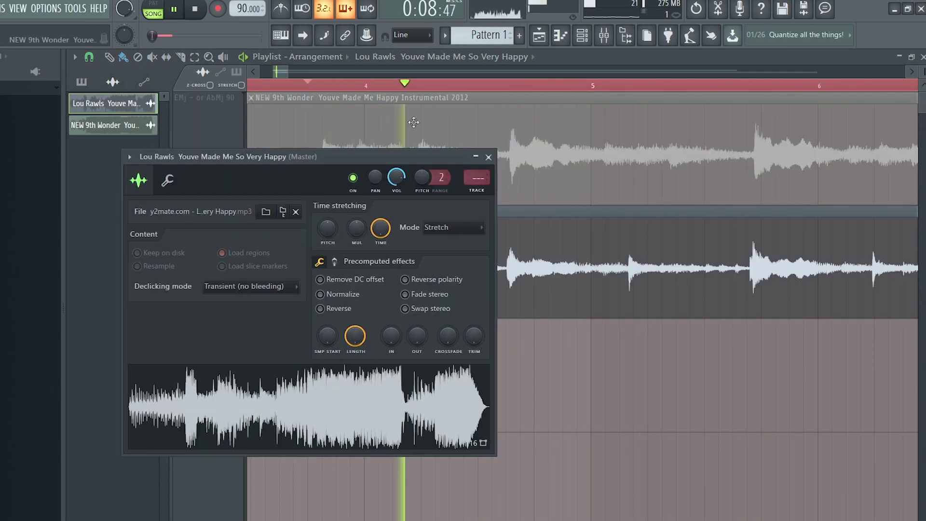
{"action": "key", "text": "F9"}
{"action": "right_click", "coordinate": [193, 386]}
{"action": "key", "text": "Escape"}
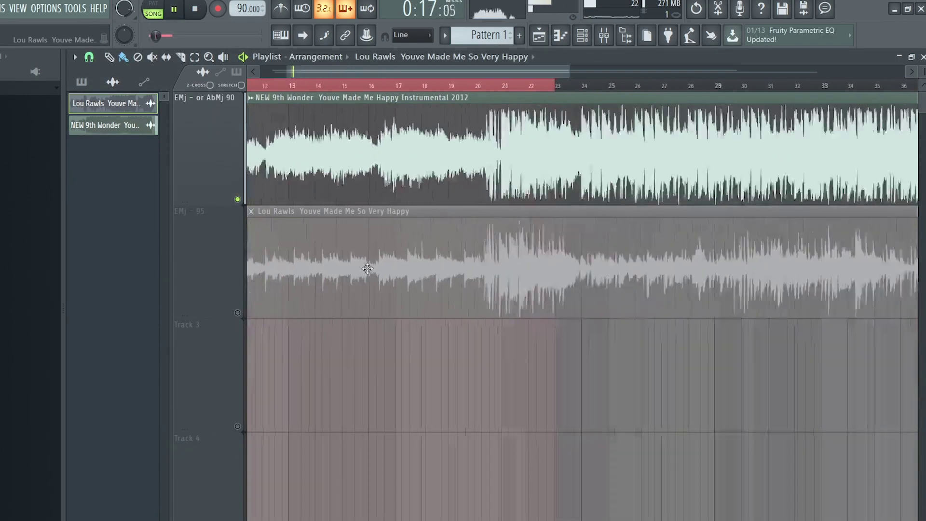
- Solo the Lou Rawls track, slice its clip just after bar 7 and stretch it so its hits match the instrumental's
{"action": "scroll", "coordinate": [263, 287], "scroll_direction": "up", "scroll_amount": 5}
{"action": "left_click", "coordinate": [237, 313]}
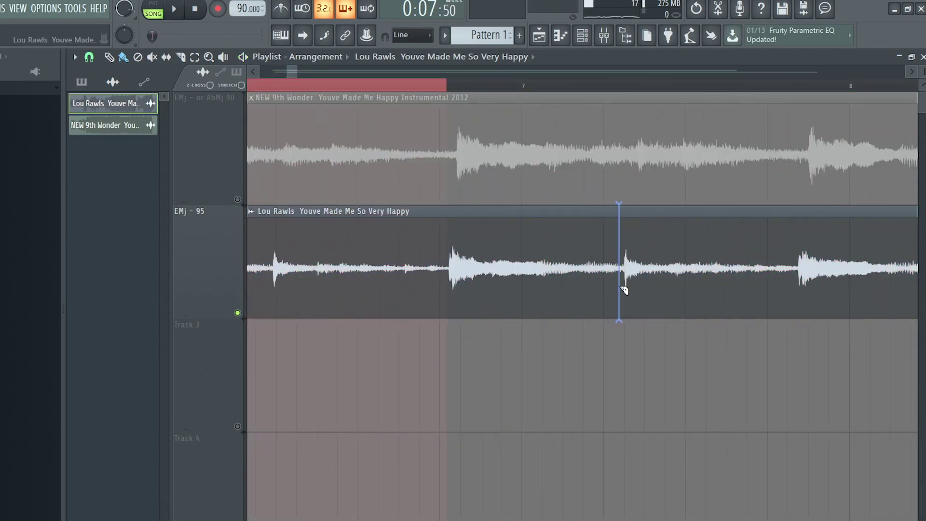
{"action": "right_click", "coordinate": [618, 290]}
{"action": "left_click_drag", "start_coordinate": [621, 263], "coordinate": [869, 240]}
{"action": "scroll", "coordinate": [752, 256], "scroll_direction": "down", "scroll_amount": 6}
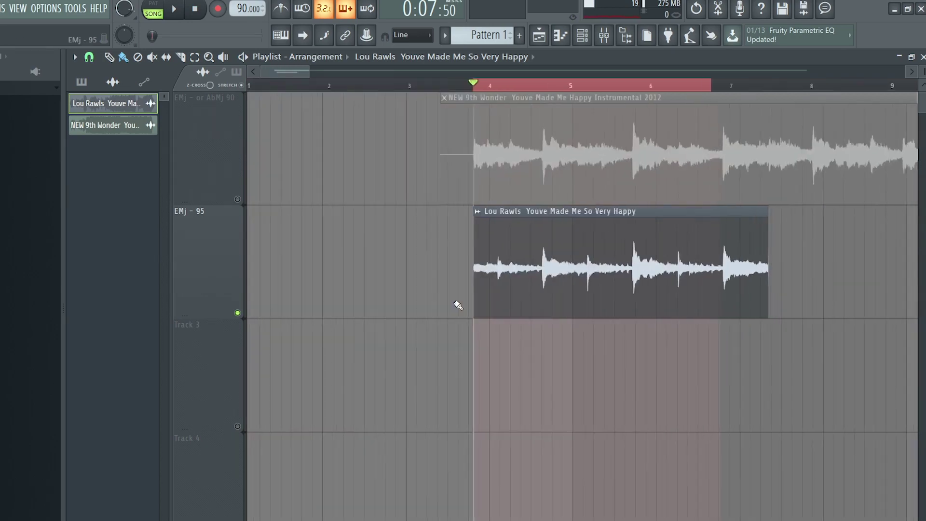
- Compare the hits in the Lou Rawls waveform with those in the instrumental up to about bar 11
{"action": "scroll", "coordinate": [501, 295], "scroll_direction": "right", "scroll_amount": 3}
{"action": "scroll", "coordinate": [511, 318], "scroll_direction": "down", "scroll_amount": 3}
{"action": "scroll", "coordinate": [463, 309], "scroll_direction": "up", "scroll_amount": 4}
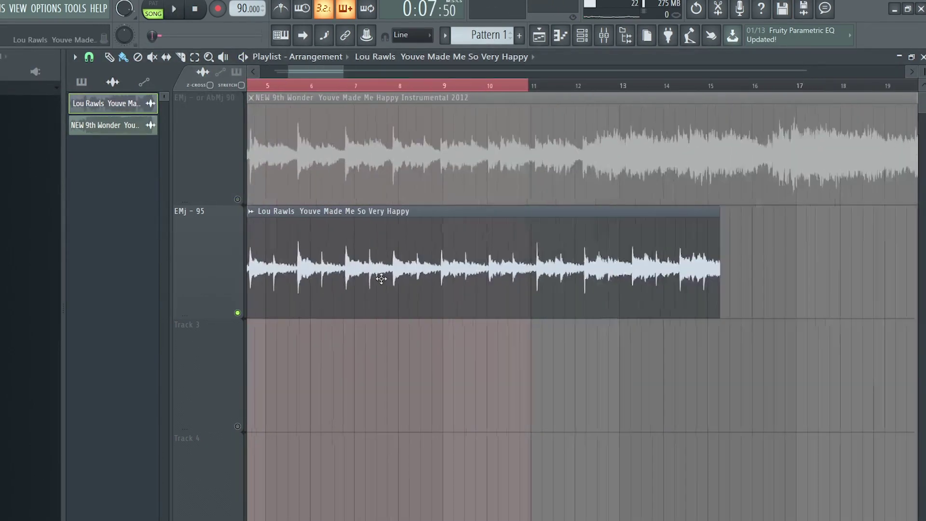
{"action": "scroll", "coordinate": [672, 273], "scroll_direction": "up", "scroll_amount": 4}
{"action": "scroll", "coordinate": [620, 296], "scroll_direction": "right", "scroll_amount": 5}
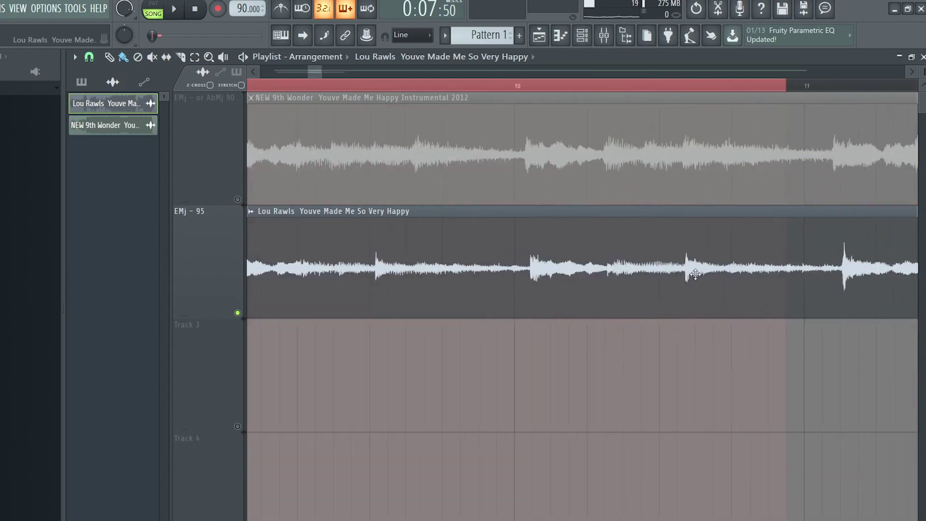
{"action": "scroll", "coordinate": [550, 302], "scroll_direction": "down", "scroll_amount": 1}
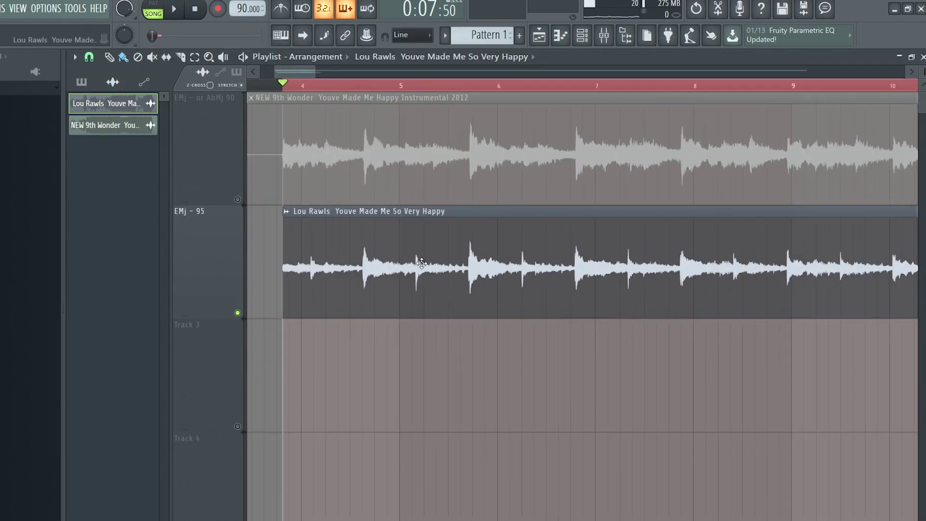
{"action": "scroll", "coordinate": [627, 288], "scroll_direction": "up", "scroll_amount": 2}
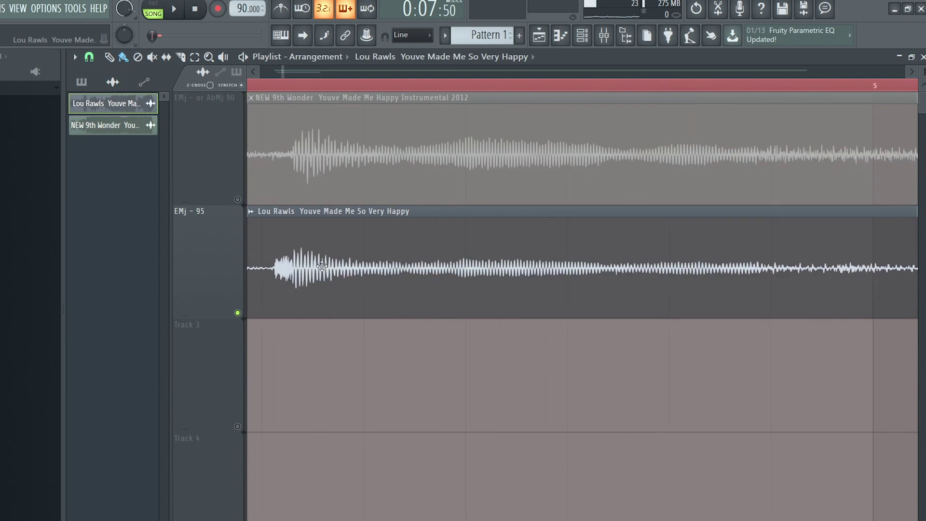
- Make the first Lou Rawls clip segment, ending just before bar 7, unique
{"action": "left_click", "coordinate": [251, 215]}
{"action": "left_click", "coordinate": [294, 306]}
{"action": "scroll", "coordinate": [500, 238], "scroll_direction": "left", "scroll_amount": 3}
{"action": "scroll", "coordinate": [388, 279], "scroll_direction": "down", "scroll_amount": 2}
{"action": "scroll", "coordinate": [365, 274], "scroll_direction": "up", "scroll_amount": 2}
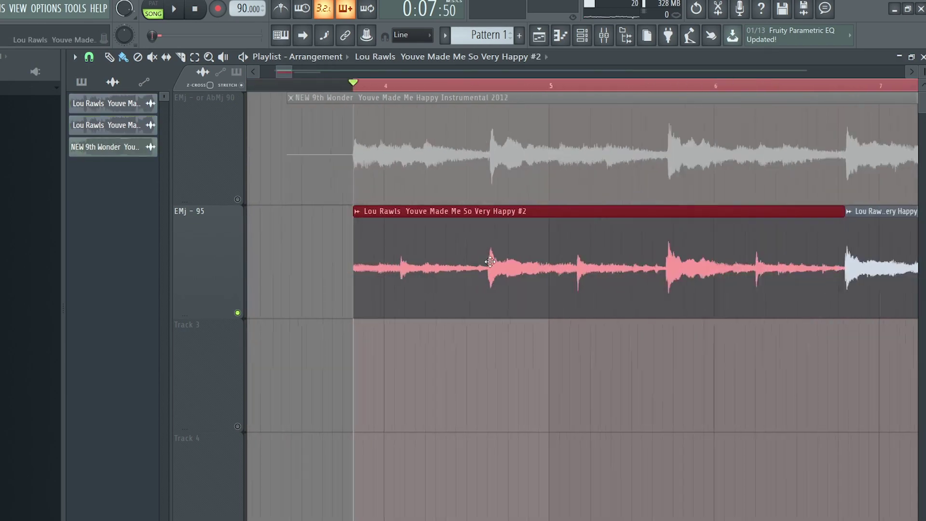
- Toggle stretching for audio clip resizing and resize the first Lou Rawls segment to meet the next segment just before bar 7
{"action": "scroll", "coordinate": [606, 228], "scroll_direction": "down", "scroll_amount": 2}
{"action": "scroll", "coordinate": [572, 230], "scroll_direction": "up", "scroll_amount": 4}
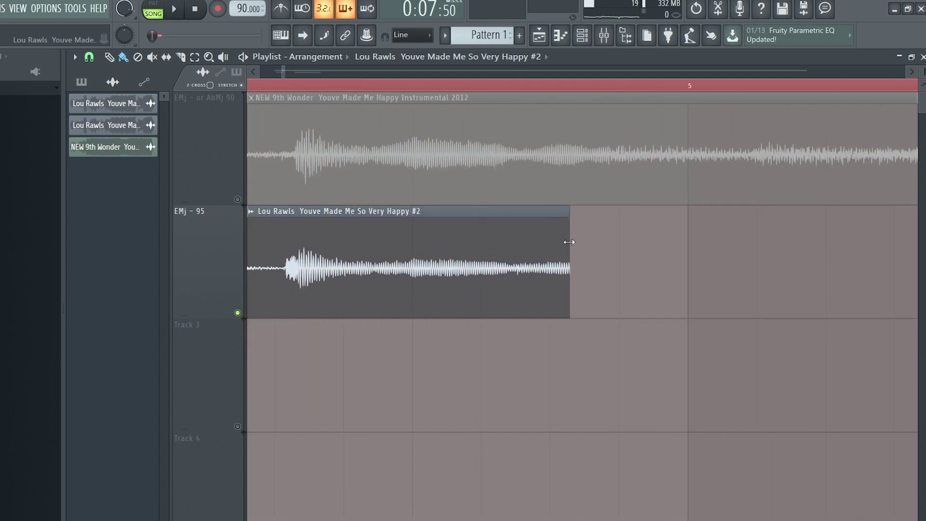
{"action": "left_click_drag", "start_coordinate": [571, 243], "coordinate": [580, 243]}
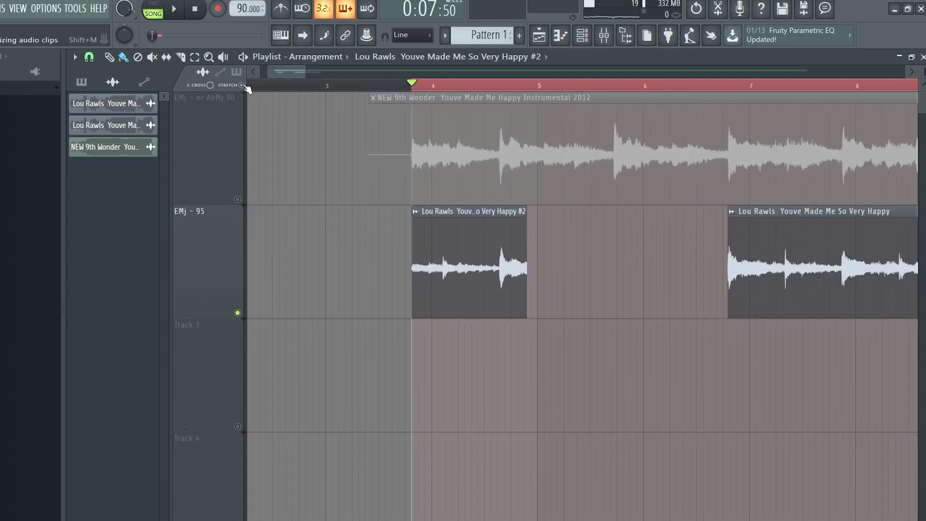
{"action": "left_click", "coordinate": [241, 85]}
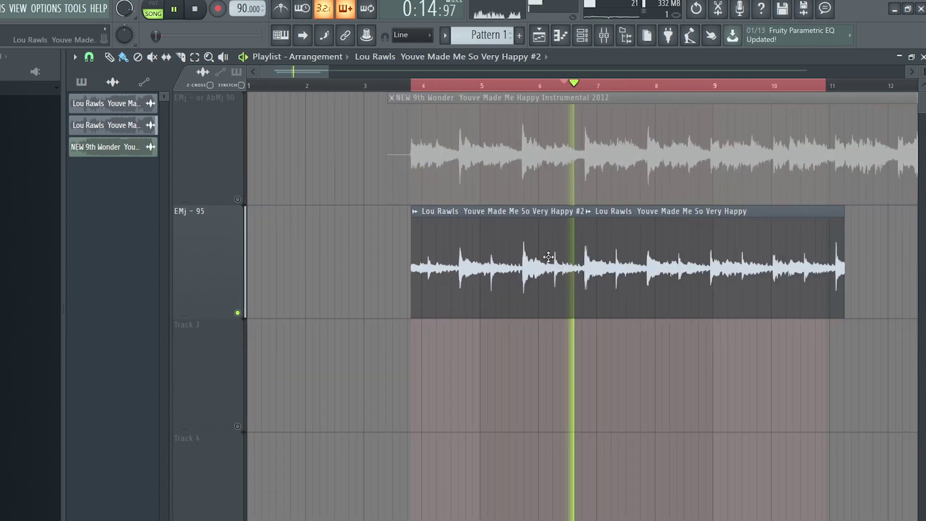
{"action": "scroll", "coordinate": [509, 228], "scroll_direction": "up", "scroll_amount": 4}
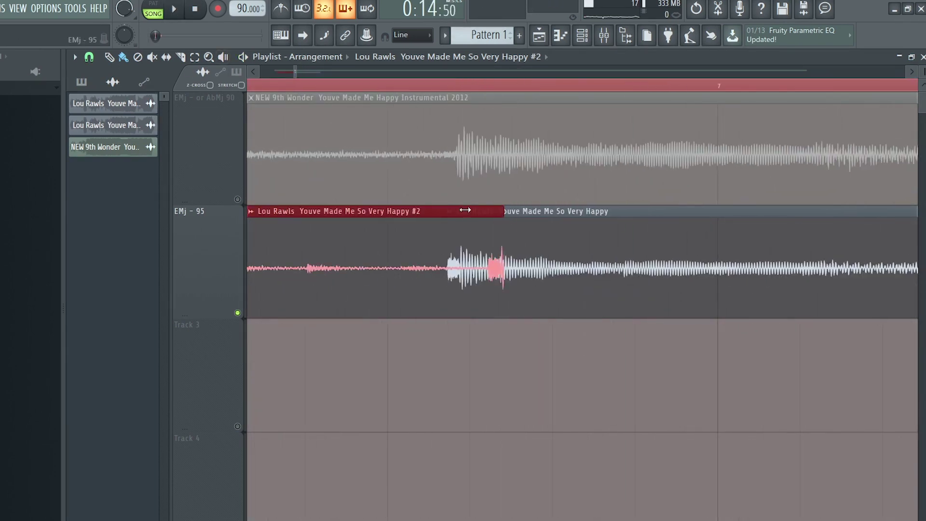
{"action": "key", "text": "space"}
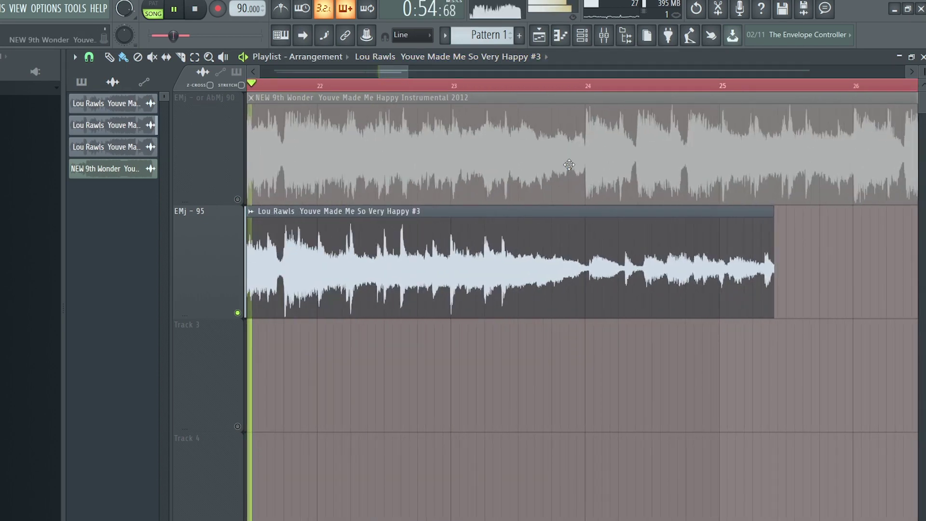
- View the sample settings of the Lou Rawls #3 clip, then stop playback and trim the clip to end at bar 24
{"action": "double_click", "coordinate": [527, 302]}
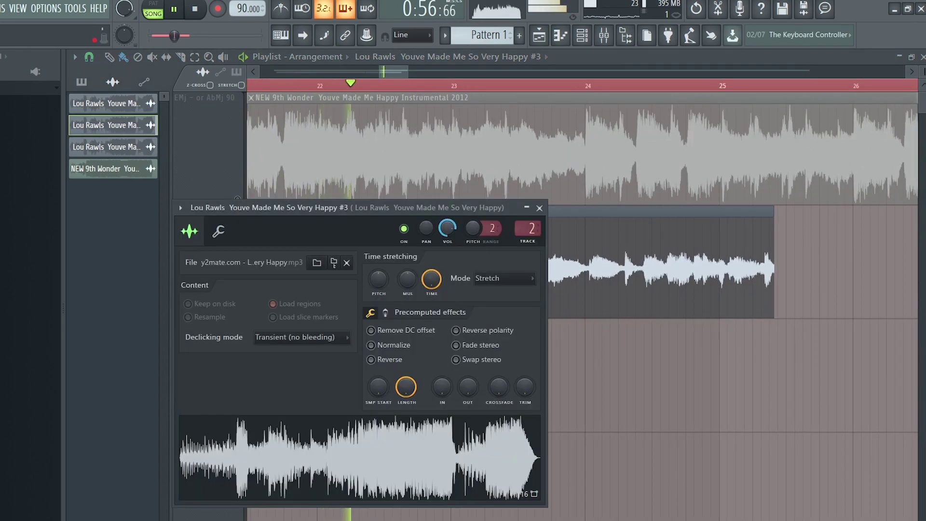
{"action": "left_click", "coordinate": [720, 324]}
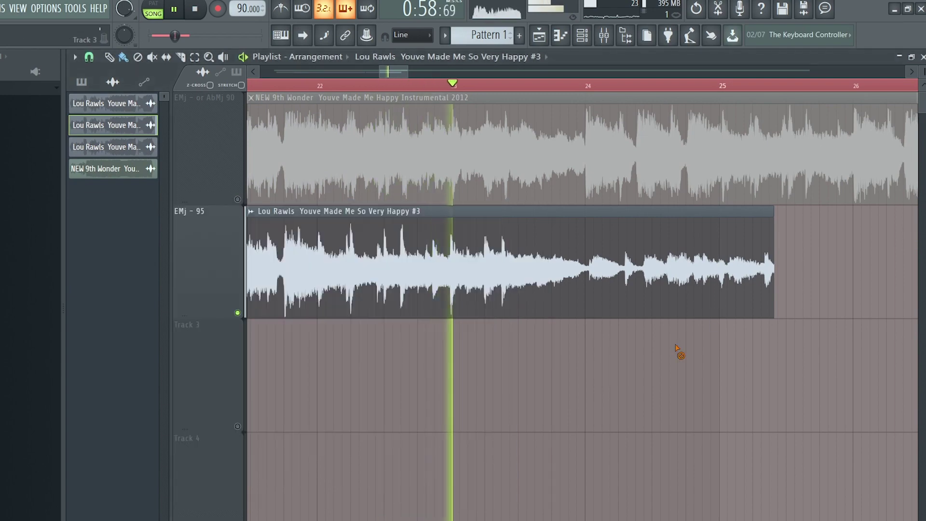
{"action": "scroll", "coordinate": [496, 242], "scroll_direction": "up", "scroll_amount": 4}
{"action": "scroll", "coordinate": [530, 271], "scroll_direction": "down", "scroll_amount": 1}
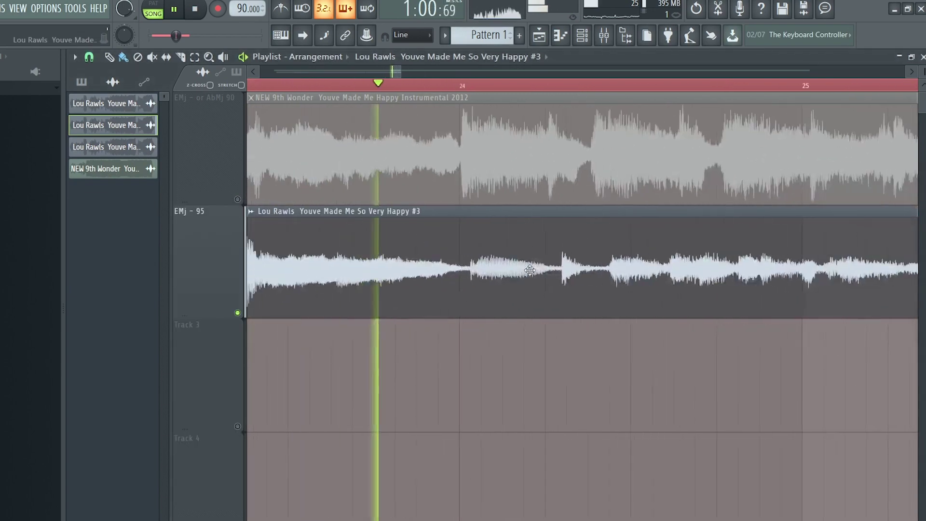
{"action": "scroll", "coordinate": [636, 247], "scroll_direction": "down", "scroll_amount": 4}
{"action": "key", "text": "space"}
{"action": "left_click_drag", "start_coordinate": [626, 225], "coordinate": [508, 223]}
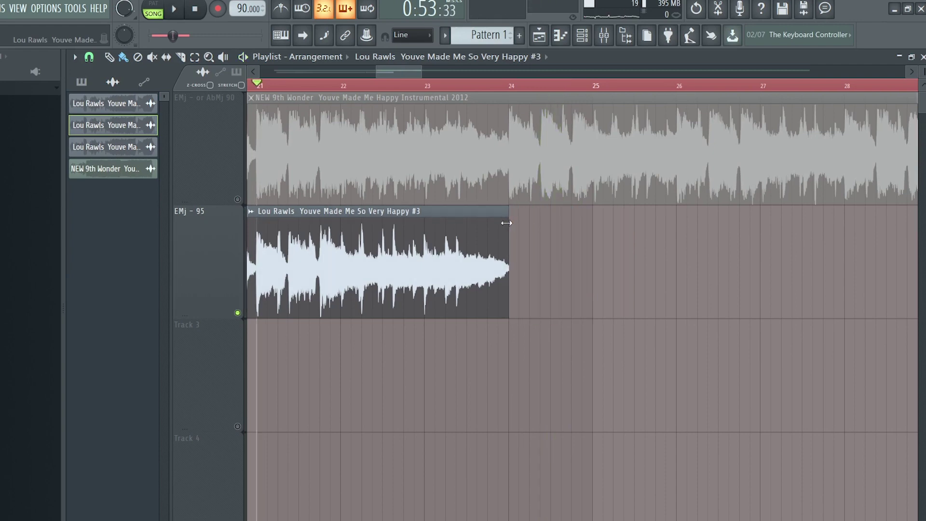
- Slice the Lou Rawls #3 clip at the hit at bar 21 and duplicate the resulting three-bar section
{"action": "scroll", "coordinate": [506, 223], "scroll_direction": "up", "scroll_amount": 4}
{"action": "scroll", "coordinate": [606, 265], "scroll_direction": "down", "scroll_amount": 4}
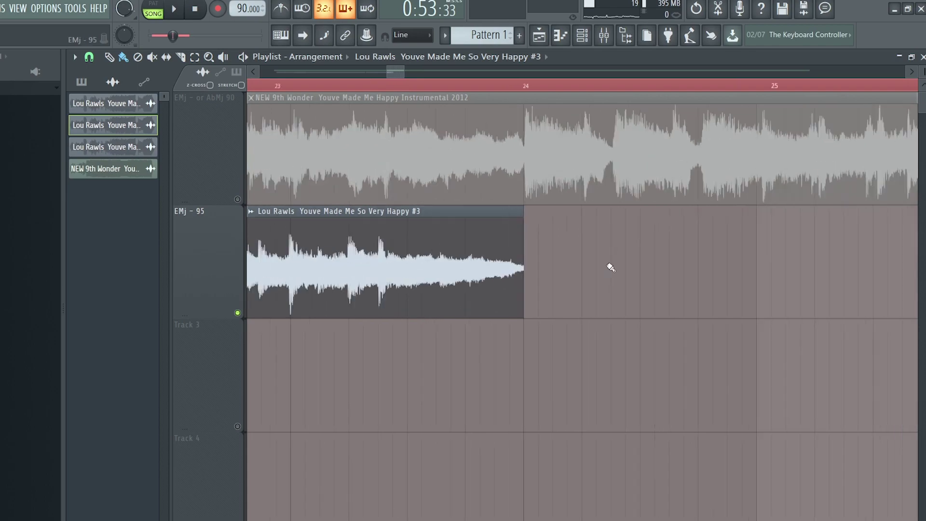
{"action": "scroll", "coordinate": [337, 276], "scroll_direction": "down", "scroll_amount": 2}
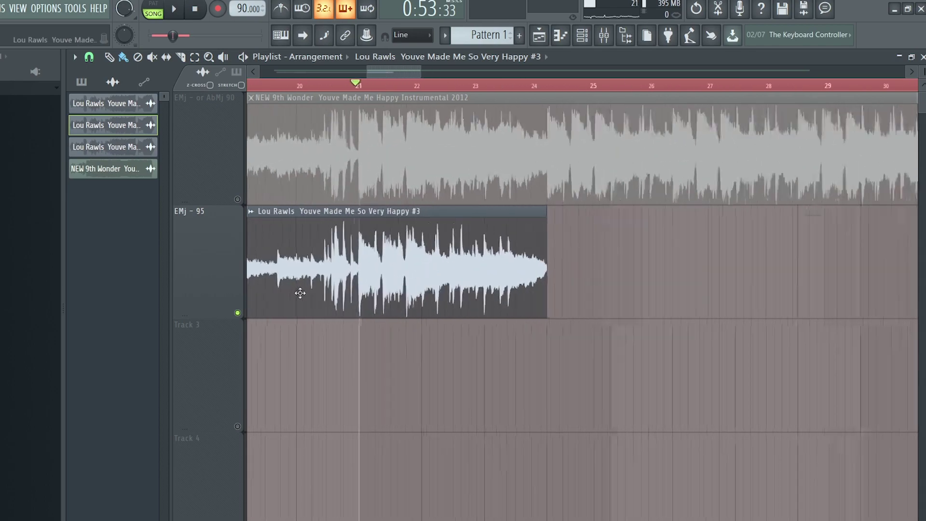
{"action": "scroll", "coordinate": [454, 288], "scroll_direction": "up", "scroll_amount": 6}
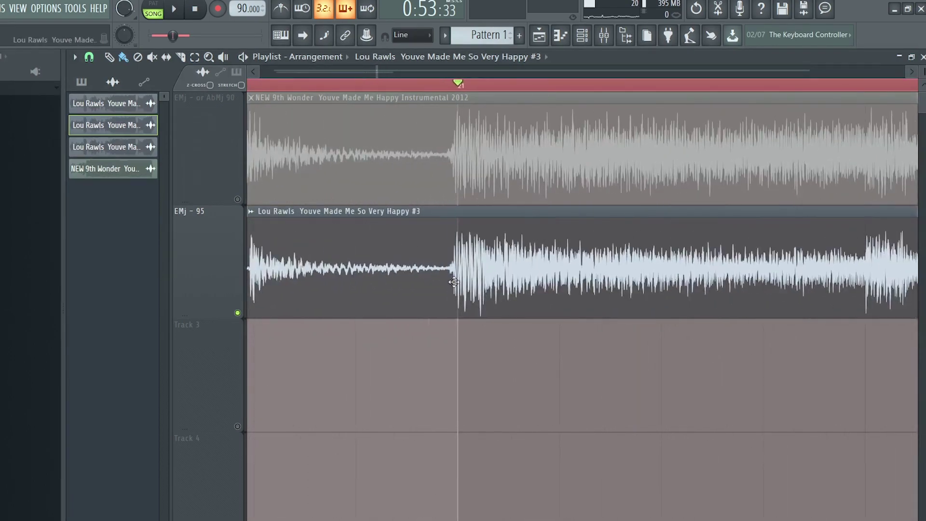
{"action": "scroll", "coordinate": [478, 262], "scroll_direction": "down", "scroll_amount": 6}
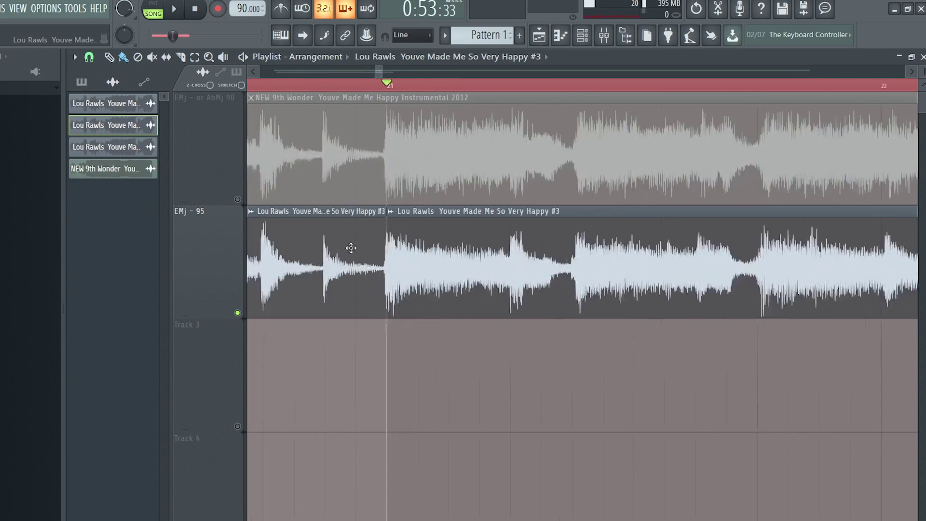
{"action": "key", "text": "ctrl+b"}
- Place the duplicated section at bar 24 and nudge it so its first hit lines up with the instrumental's
{"action": "left_click_drag", "start_coordinate": [813, 255], "coordinate": [863, 248]}
{"action": "key", "text": "space"}
{"action": "scroll", "coordinate": [812, 276], "scroll_direction": "up", "scroll_amount": 2}
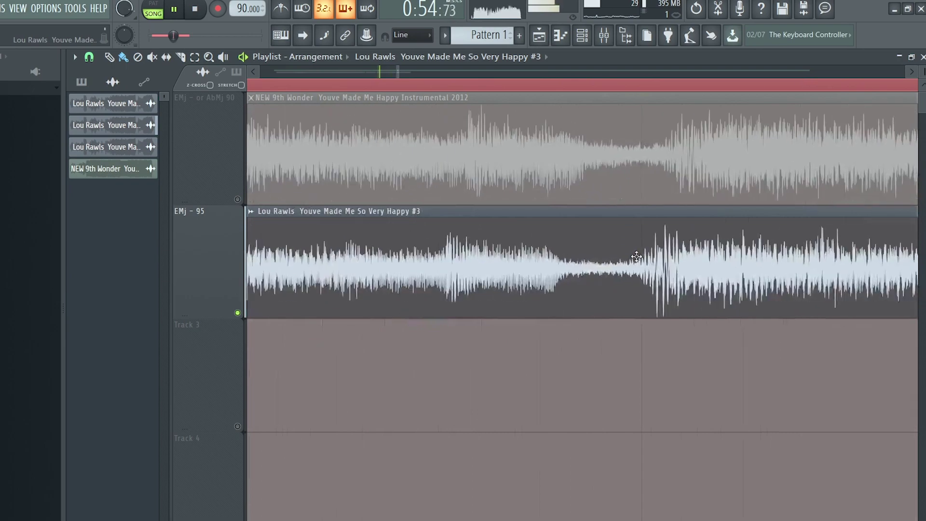
{"action": "scroll", "coordinate": [331, 239], "scroll_direction": "up", "scroll_amount": 3}
{"action": "left_click_drag", "start_coordinate": [383, 262], "coordinate": [392, 253]}
{"action": "left_click_drag", "start_coordinate": [349, 229], "coordinate": [348, 230]}
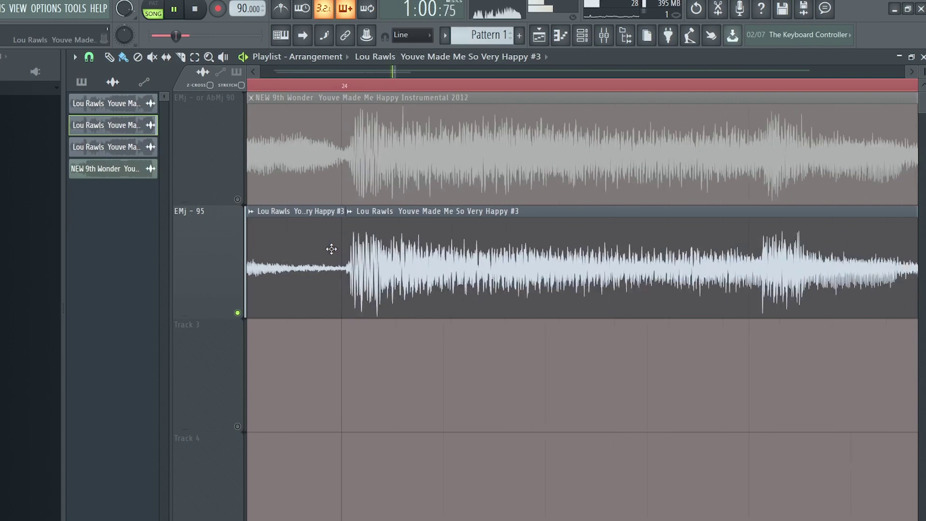
{"action": "scroll", "coordinate": [369, 235], "scroll_direction": "down", "scroll_amount": 5}
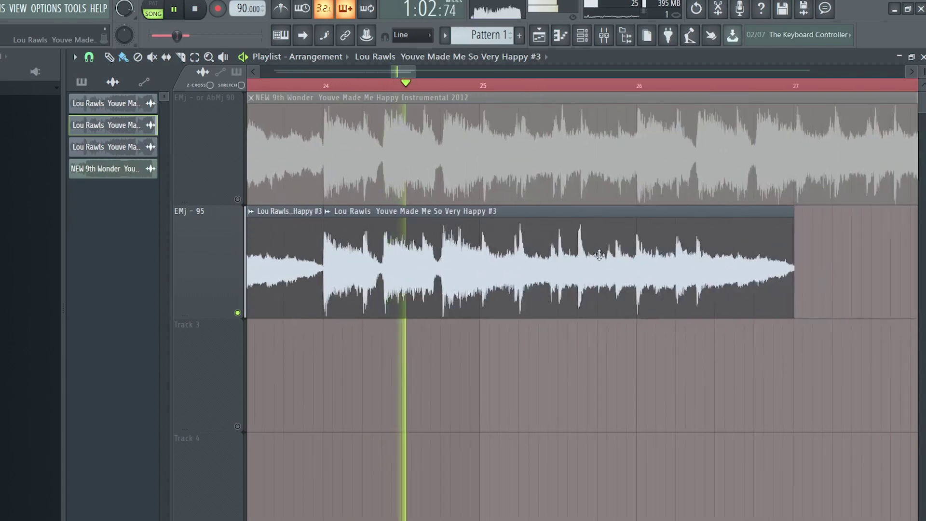
- Check the looped Lou Rawls section briefly against the metronome and examine how it ends around bar 27
{"action": "left_click", "coordinate": [284, 12]}
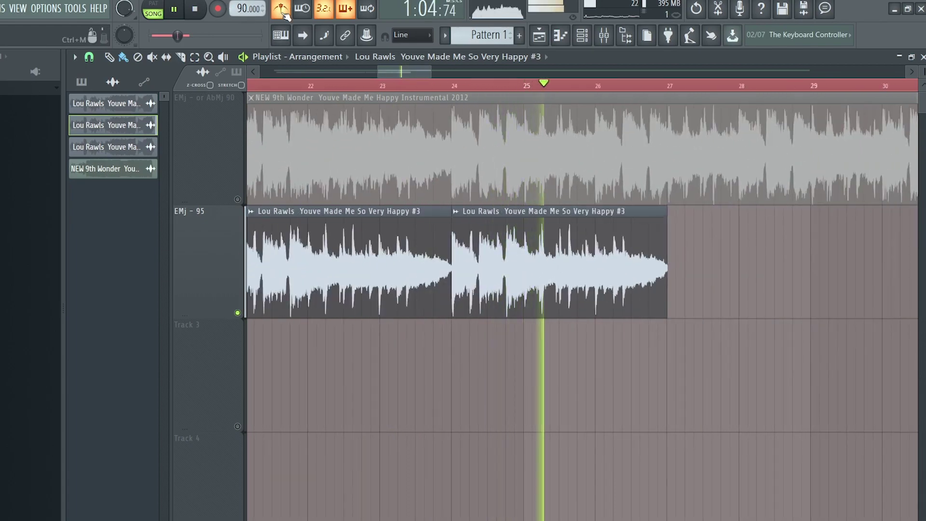
{"action": "left_click", "coordinate": [284, 10]}
{"action": "scroll", "coordinate": [558, 279], "scroll_direction": "up", "scroll_amount": 4}
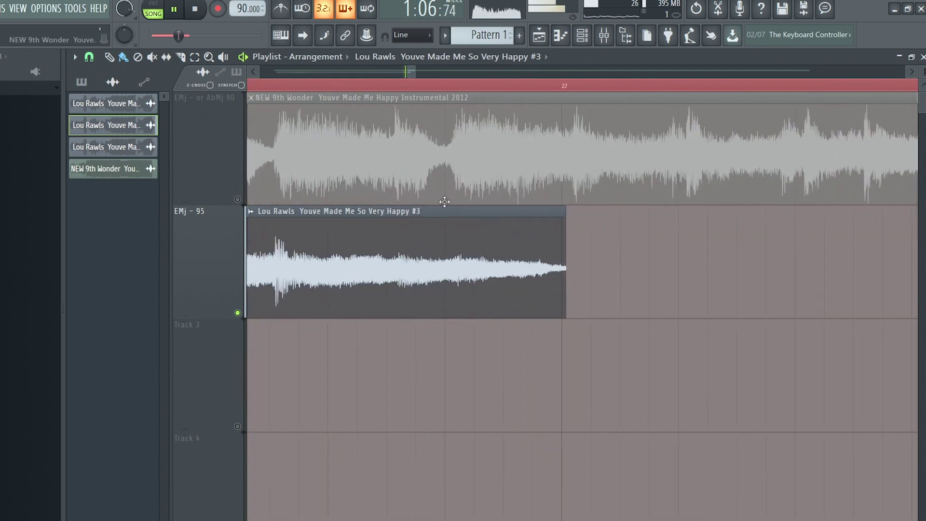
{"action": "scroll", "coordinate": [367, 246], "scroll_direction": "up", "scroll_amount": 2}
{"action": "scroll", "coordinate": [357, 263], "scroll_direction": "down", "scroll_amount": 5}
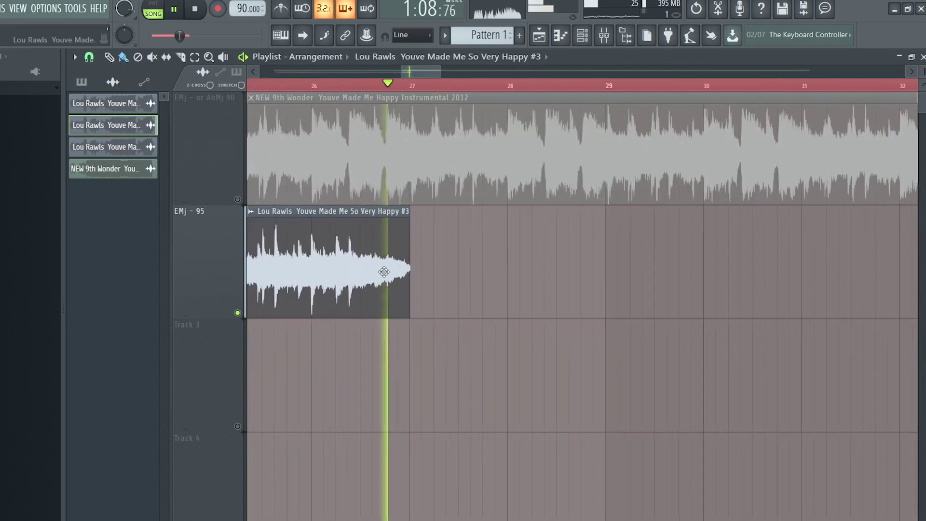
- Add two more copies of the three-bar Lou Rawls section at bars 27 and 30, and stop playback
{"action": "left_click", "coordinate": [412, 268]}
{"action": "scroll", "coordinate": [513, 151], "scroll_direction": "down", "scroll_amount": 3}
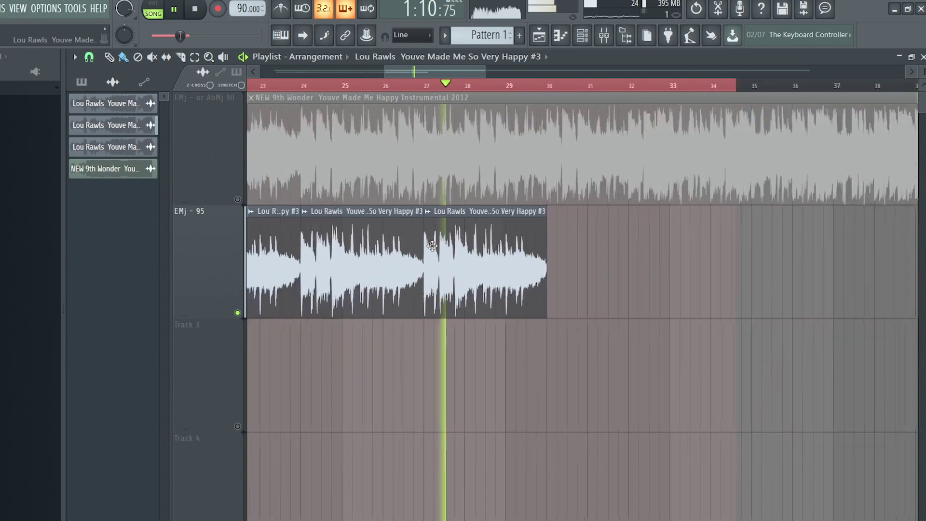
{"action": "left_click_drag", "start_coordinate": [656, 239], "coordinate": [617, 237]}
{"action": "scroll", "coordinate": [555, 241], "scroll_direction": "down", "scroll_amount": 2}
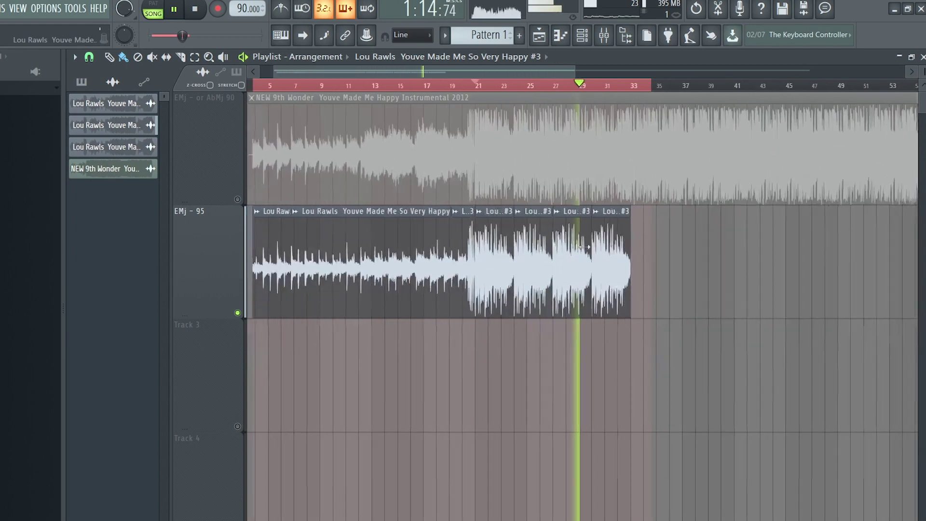
{"action": "key", "text": "space"}
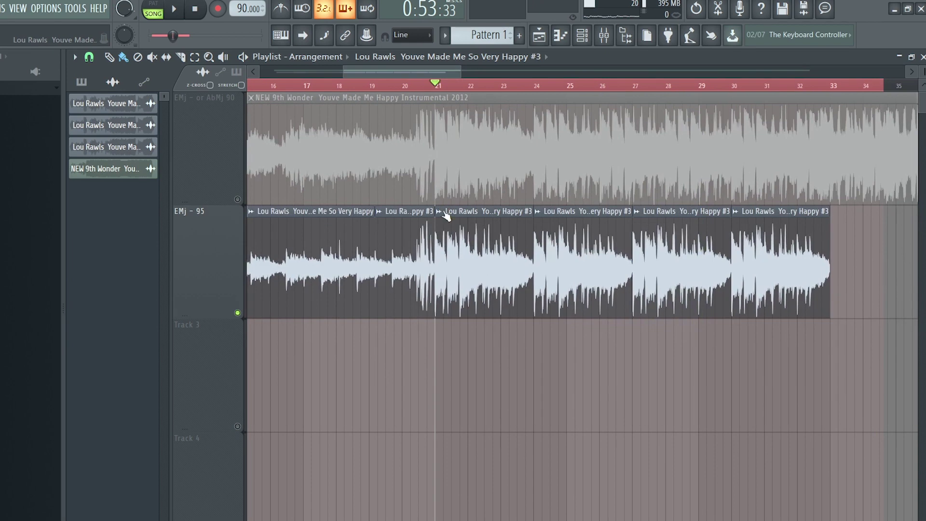
- Make the Lou Rawls clip starting at bar 21 unique and color it teal
{"action": "left_click", "coordinate": [445, 214]}
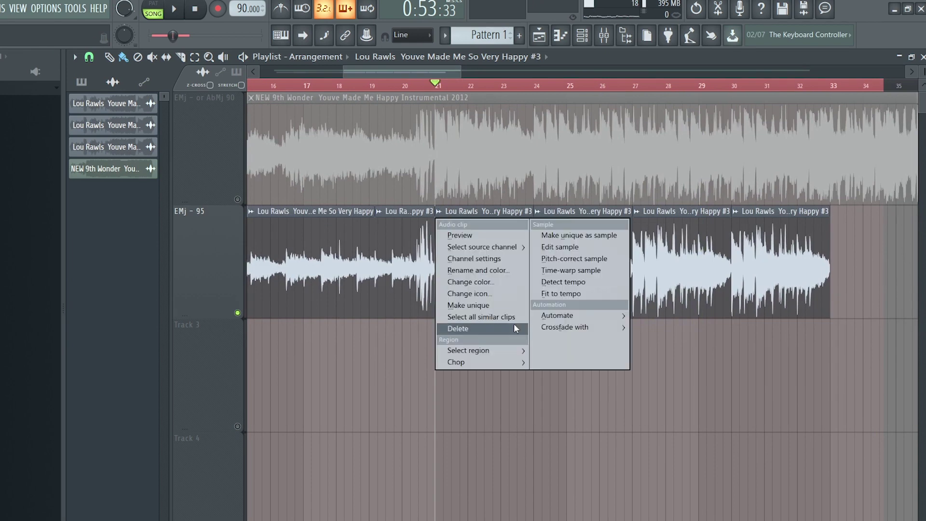
{"action": "left_click", "coordinate": [499, 310]}
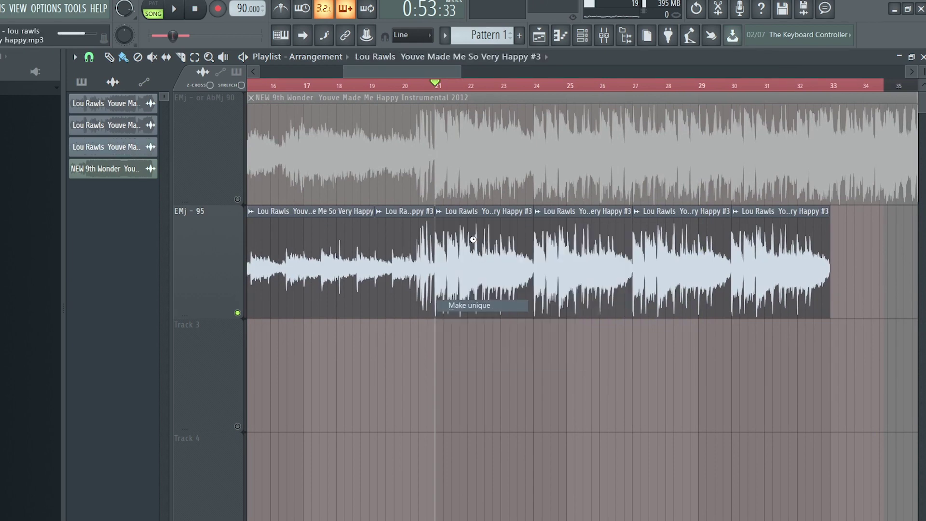
{"action": "key", "text": "F2"}
{"action": "left_click", "coordinate": [476, 234]}
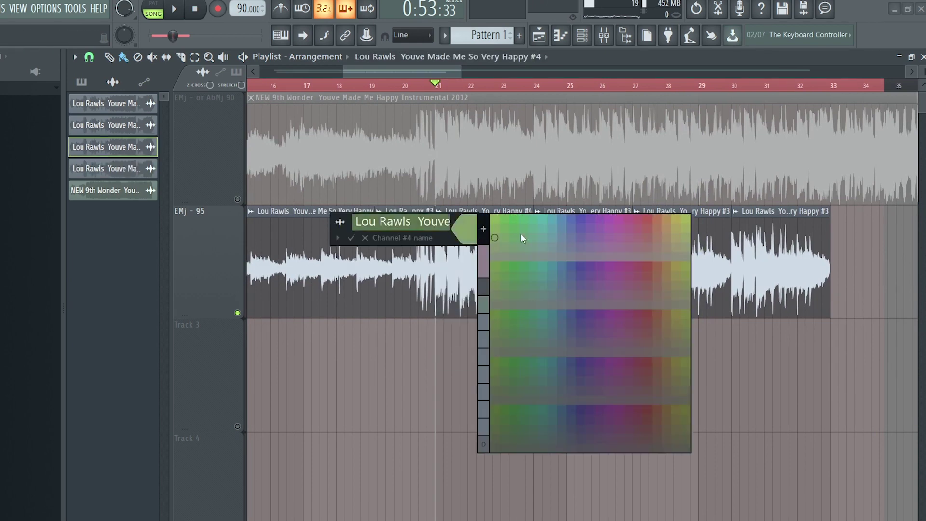
{"action": "left_click", "coordinate": [537, 230]}
{"action": "key", "text": "Return"}
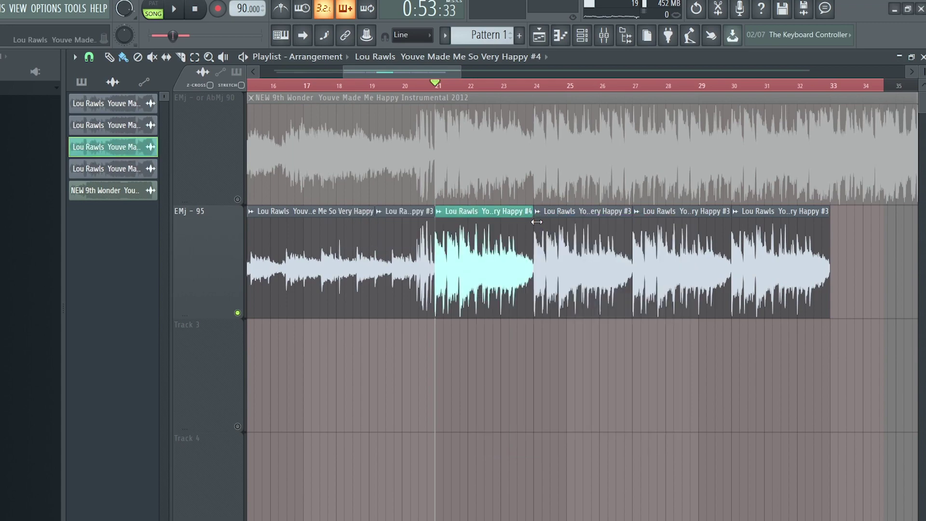
- Move the teal clip to Track 3 and replace the three uncolored copies after it with repeats of it up to bar 33
{"action": "scroll", "coordinate": [539, 243], "scroll_direction": "down", "scroll_amount": 2}
{"action": "scroll", "coordinate": [539, 243], "scroll_direction": "down", "scroll_amount": 1}
{"action": "left_click", "coordinate": [492, 290]}
{"action": "left_click_drag", "start_coordinate": [492, 289], "coordinate": [494, 402]}
{"action": "left_click", "coordinate": [716, 317]}
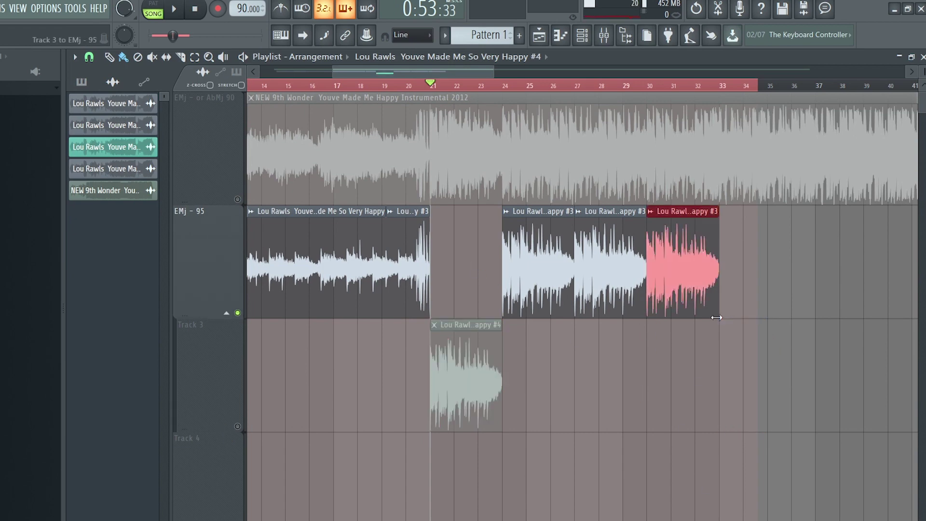
{"action": "left_click", "coordinate": [512, 388]}
{"action": "left_click_drag", "start_coordinate": [480, 372], "coordinate": [560, 371]}
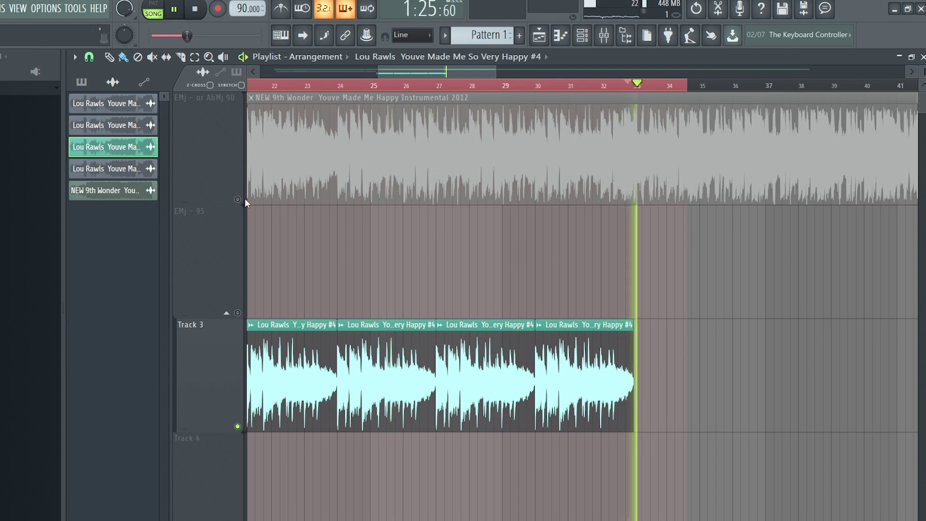
- Solo the instrumental track and undo the shift of all clips along the timeline
{"action": "right_click", "coordinate": [231, 202]}
{"action": "key", "text": "space"}
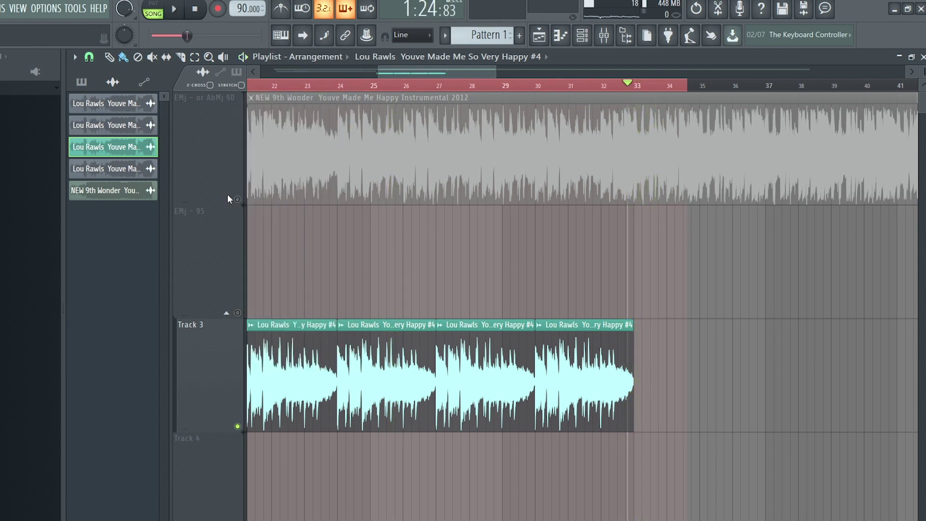
{"action": "left_click", "coordinate": [227, 194]}
{"action": "key", "text": "ctrl+z"}
{"action": "key", "text": "ctrl+z"}
{"action": "key", "text": "ctrl+z"}
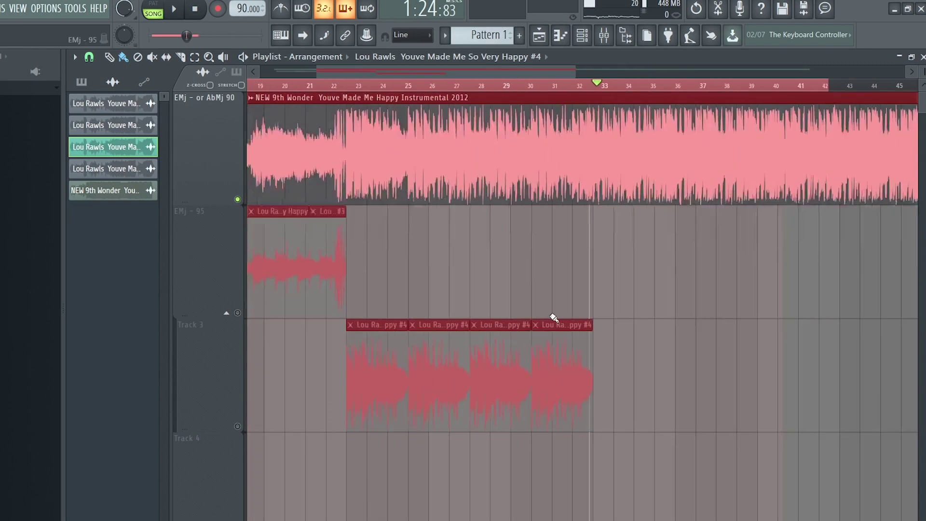
{"action": "scroll", "coordinate": [541, 350], "scroll_direction": "down", "scroll_amount": 4}
{"action": "scroll", "coordinate": [435, 300], "scroll_direction": "up", "scroll_amount": 5}
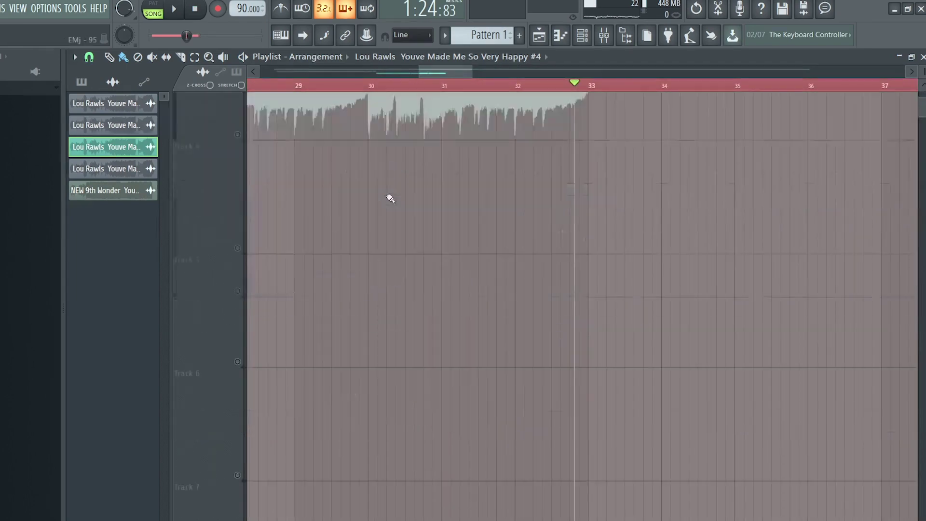
{"action": "key", "text": "space"}
{"action": "scroll", "coordinate": [476, 250], "scroll_direction": "down", "scroll_amount": 3}
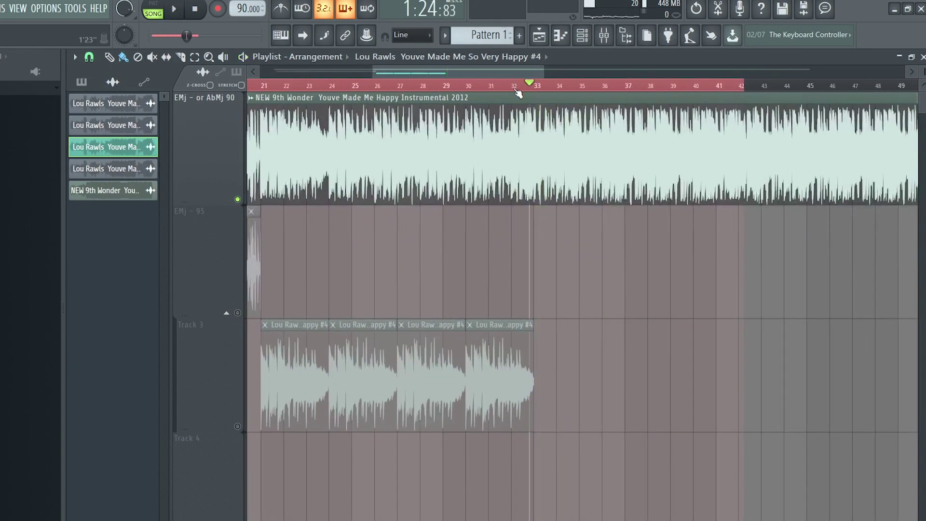
- Slice the last teal clip at the hit near bar 32 and move the slice down to Track 4
{"action": "left_click_drag", "start_coordinate": [507, 90], "coordinate": [497, 87]}
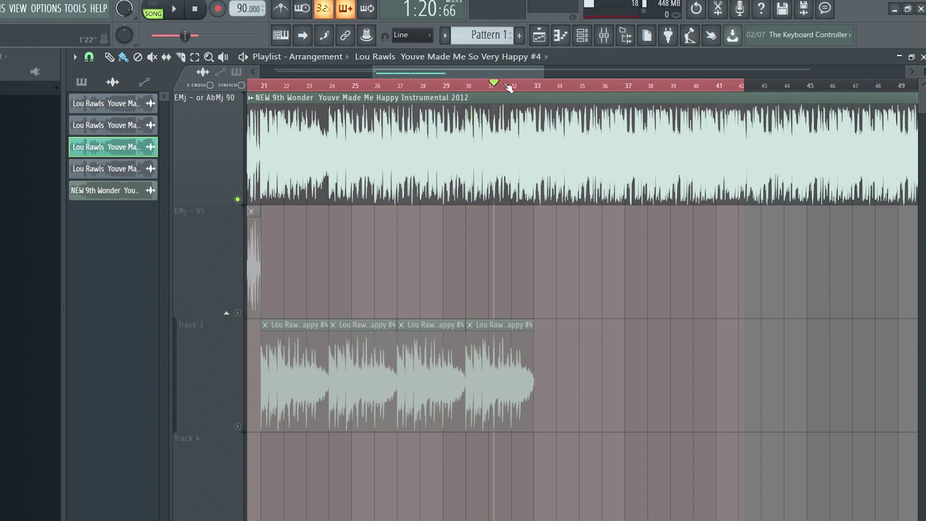
{"action": "scroll", "coordinate": [504, 374], "scroll_direction": "up", "scroll_amount": 10}
{"action": "right_click", "coordinate": [453, 408], "text": "shift"}
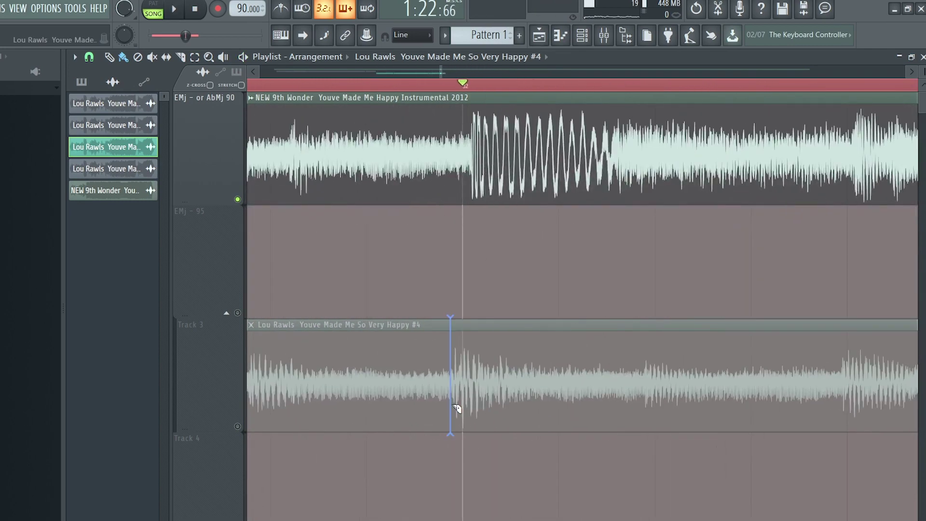
{"action": "left_click_drag", "start_coordinate": [592, 362], "coordinate": [592, 482]}
{"action": "scroll", "coordinate": [591, 482], "scroll_direction": "down", "scroll_amount": 4}
- Rename Track 4 as Drum Drop
{"action": "right_click", "coordinate": [207, 448]}
{"action": "left_click", "coordinate": [248, 290]}
{"action": "type", "text": "D"}
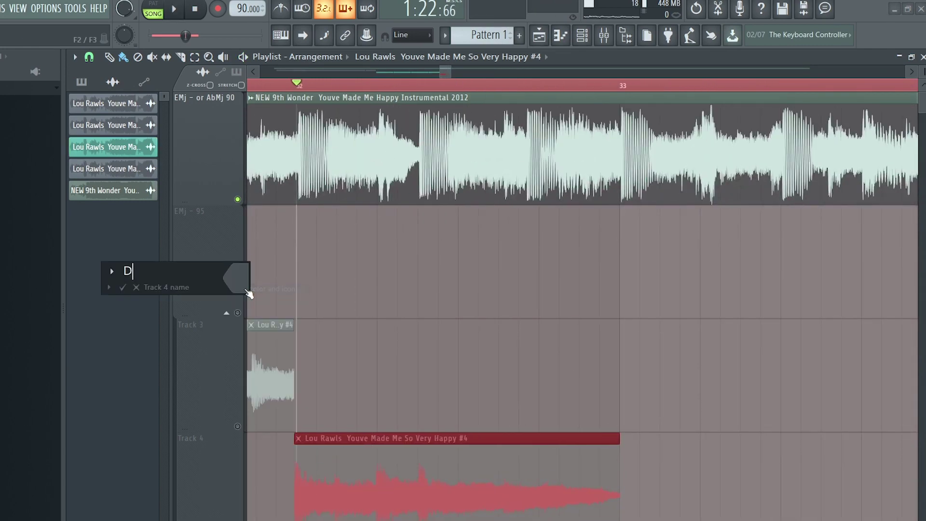
{"action": "type", "text": "rum Drop"}
- Listen to the instrumental from bar 32 above the Drum Drop slice and undo the slice's deletion
{"action": "key", "text": "space"}
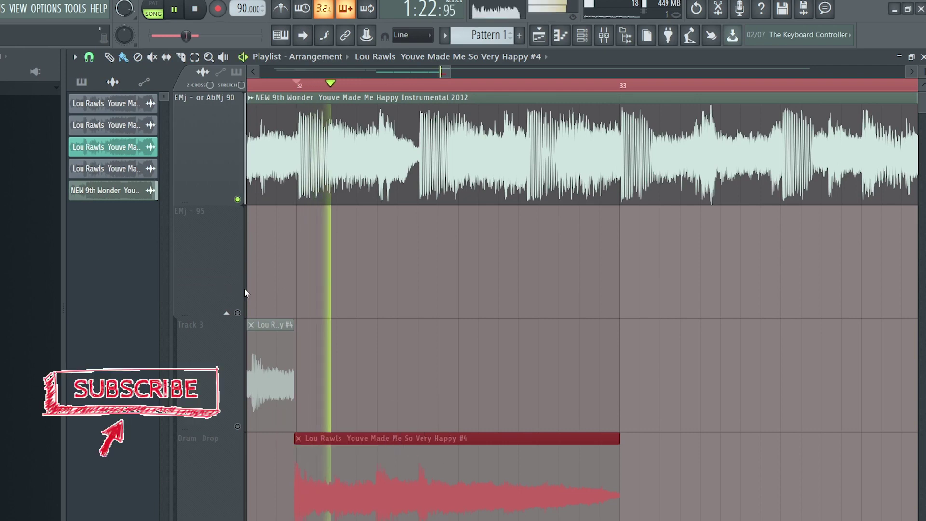
{"action": "scroll", "coordinate": [352, 345], "scroll_direction": "down", "scroll_amount": 3}
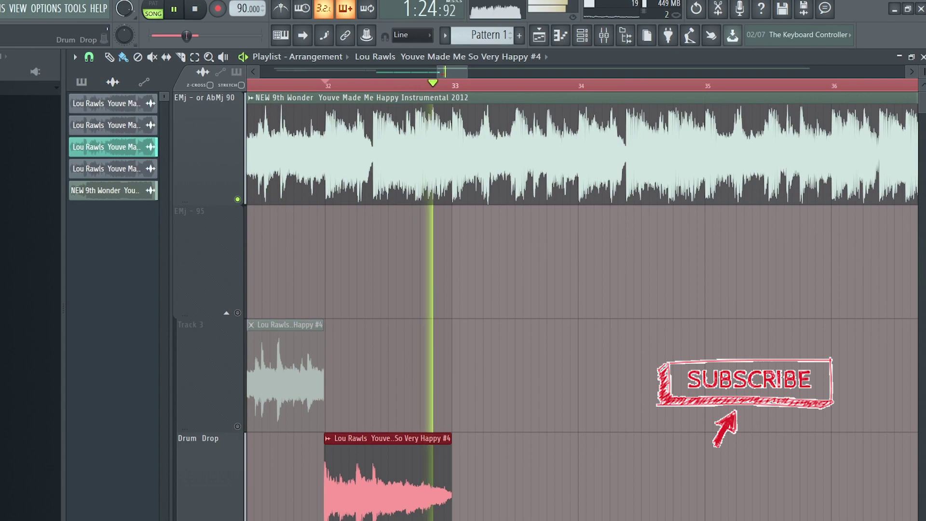
{"action": "key", "text": "space"}
{"action": "key", "text": "space"}
{"action": "scroll", "coordinate": [462, 388], "scroll_direction": "down", "scroll_amount": 2}
{"action": "scroll", "coordinate": [462, 388], "scroll_direction": "down", "scroll_amount": 3}
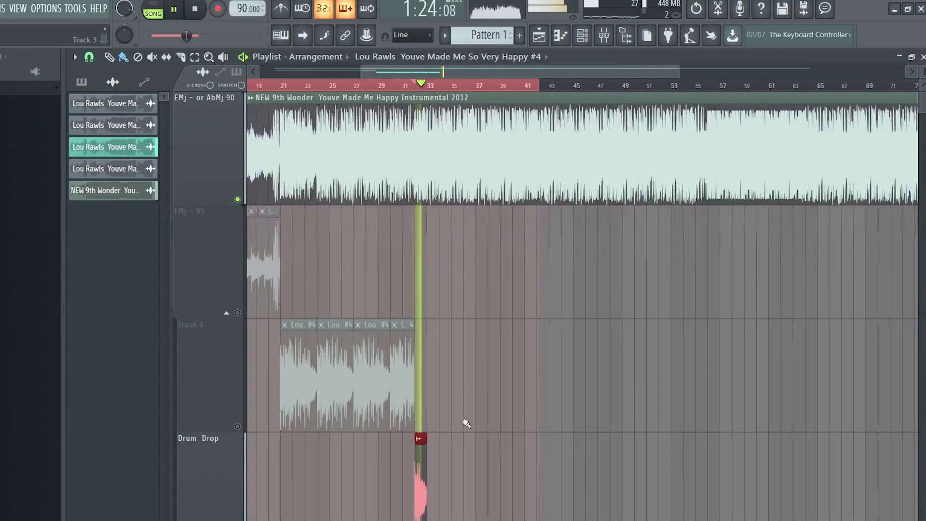
{"action": "scroll", "coordinate": [411, 468], "scroll_direction": "up", "scroll_amount": 4}
{"action": "key", "text": "space"}
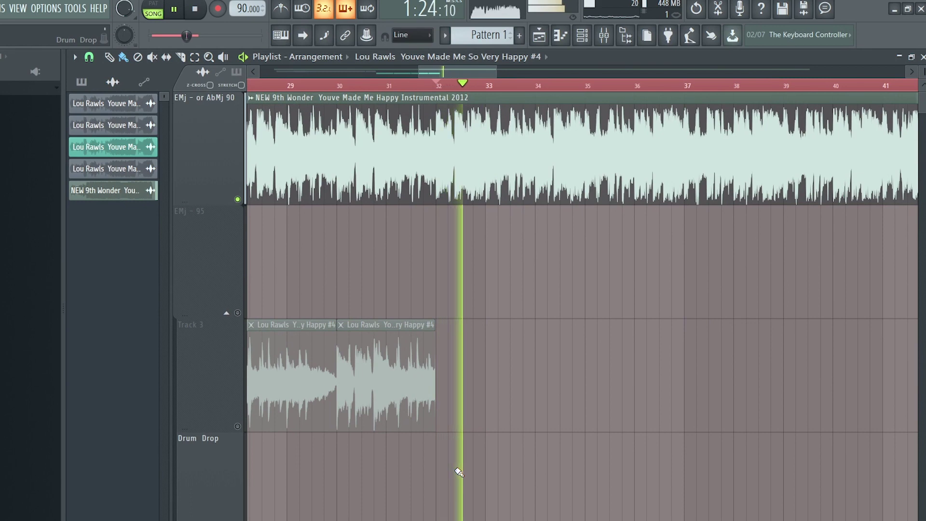
{"action": "key", "text": "ctrl+z"}
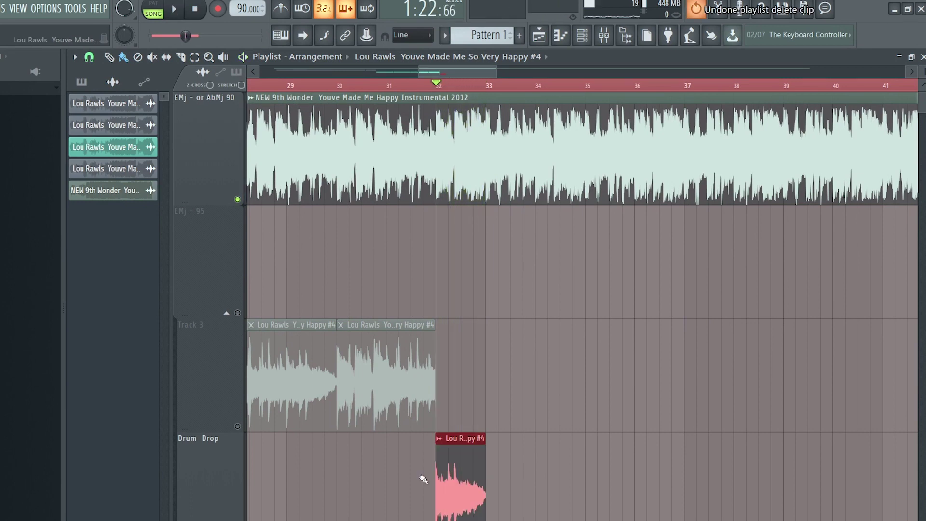
- Duplicate the two-bar Track 3 clip at bar 30 so that the copy starts at bar 32
{"action": "left_click", "coordinate": [237, 199]}
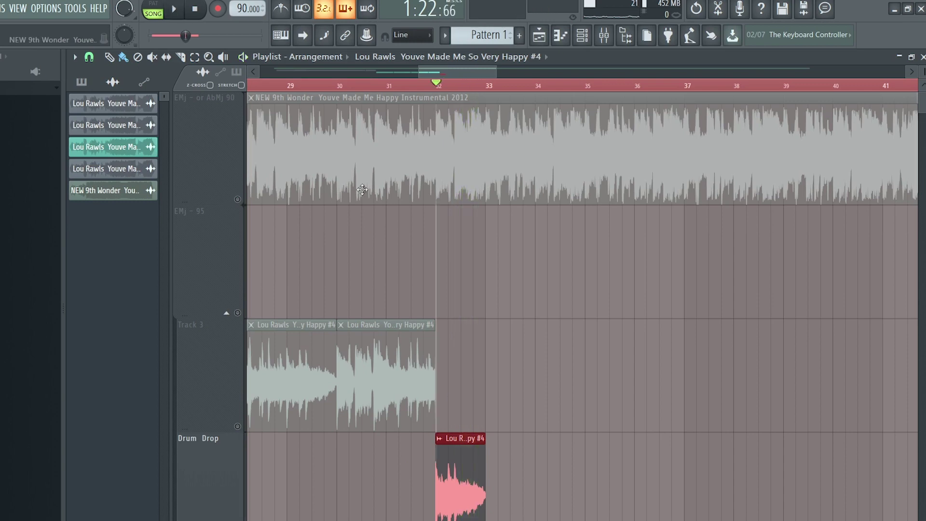
{"action": "left_click", "coordinate": [237, 199], "text": "ctrl"}
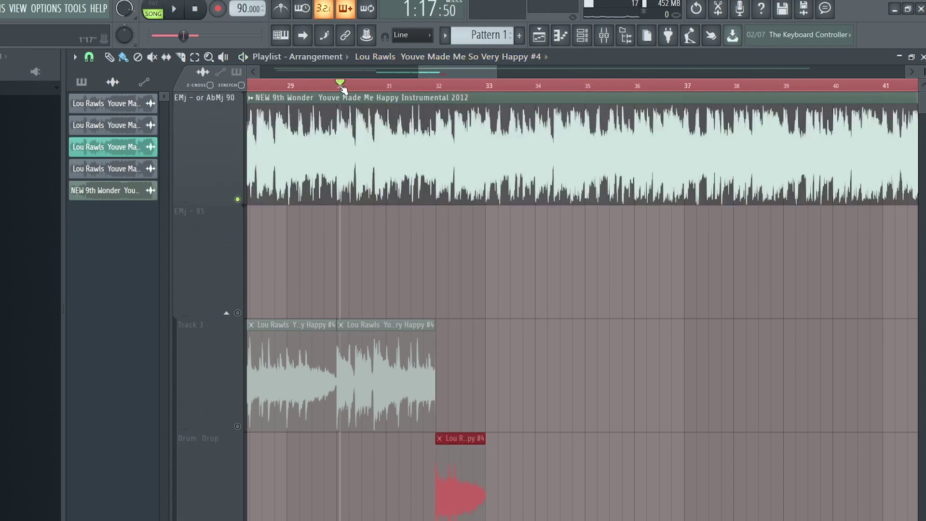
{"action": "scroll", "coordinate": [342, 90], "scroll_direction": "down", "scroll_amount": 2}
{"action": "left_click_drag", "start_coordinate": [482, 372], "coordinate": [576, 373]}
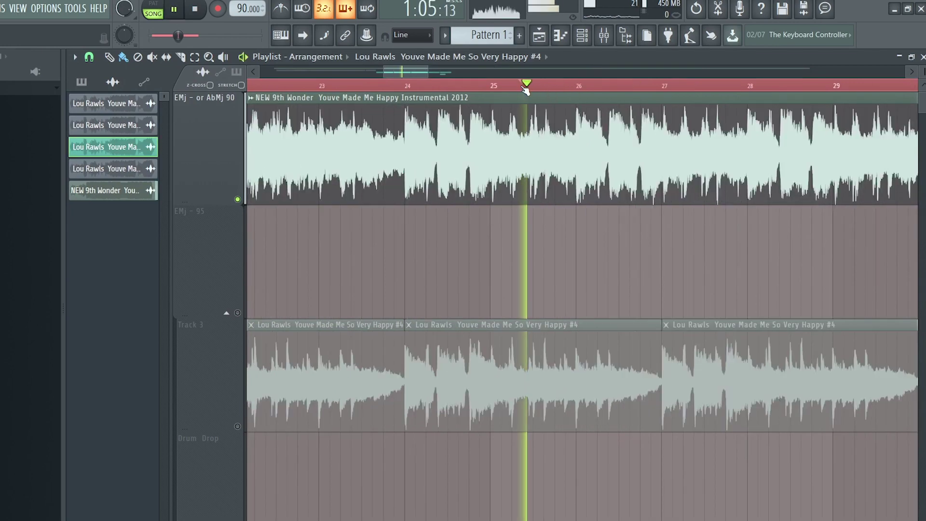
- Trim the Track 3 clip at bar 24 to end at bar 26 and move the following clip to start there
{"action": "scroll", "coordinate": [526, 89], "scroll_direction": "up", "scroll_amount": 3}
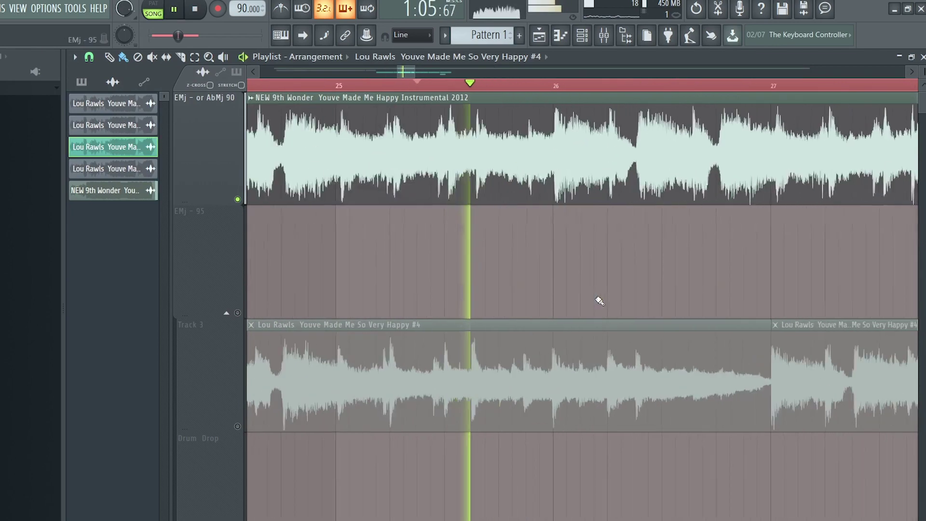
{"action": "scroll", "coordinate": [613, 418], "scroll_direction": "down", "scroll_amount": 3}
{"action": "scroll", "coordinate": [612, 418], "scroll_direction": "up", "scroll_amount": 2}
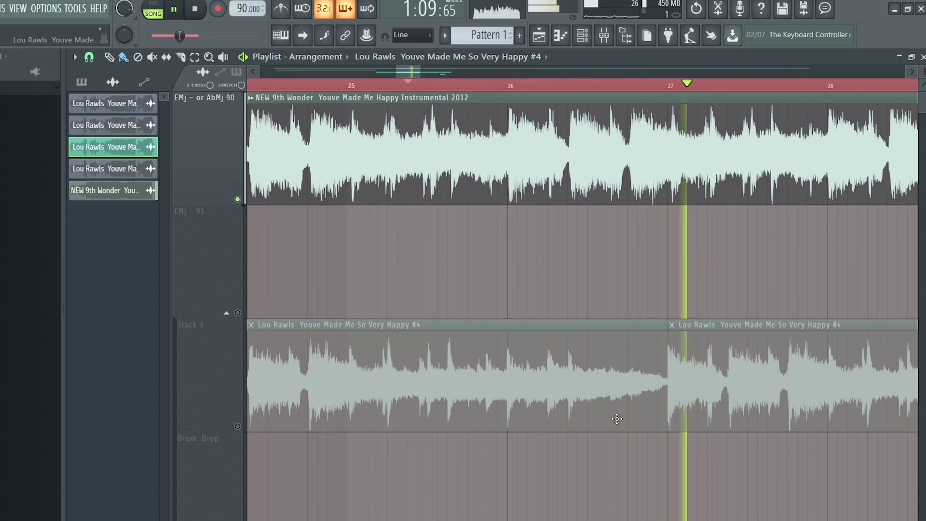
{"action": "scroll", "coordinate": [617, 419], "scroll_direction": "down", "scroll_amount": 3}
{"action": "key", "text": "space"}
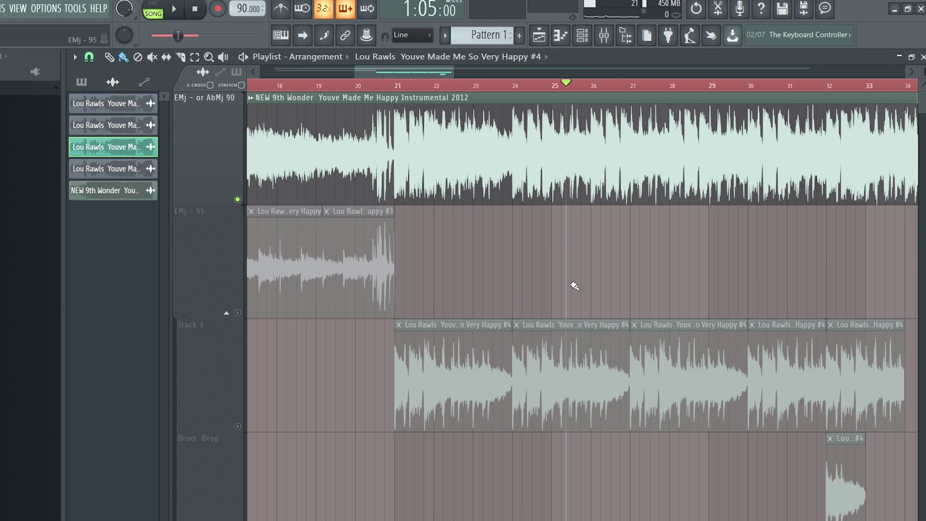
{"action": "scroll", "coordinate": [575, 286], "scroll_direction": "up", "scroll_amount": 2}
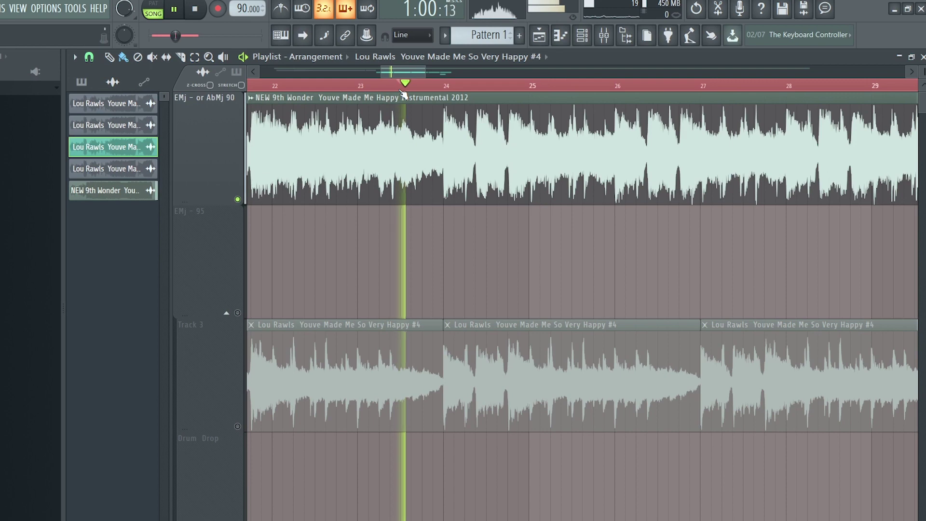
{"action": "left_click_drag", "start_coordinate": [697, 348], "coordinate": [615, 347]}
{"action": "left_click_drag", "start_coordinate": [728, 355], "coordinate": [644, 355]}
{"action": "scroll", "coordinate": [625, 375], "scroll_direction": "up", "scroll_amount": 3}
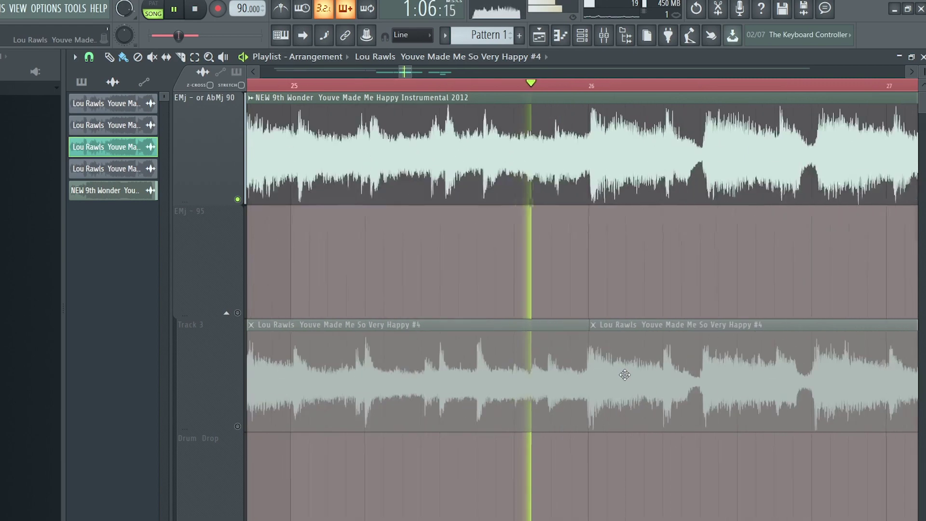
{"action": "scroll", "coordinate": [625, 375], "scroll_direction": "up", "scroll_amount": 2}
{"action": "scroll", "coordinate": [652, 389], "scroll_direction": "down", "scroll_amount": 5}
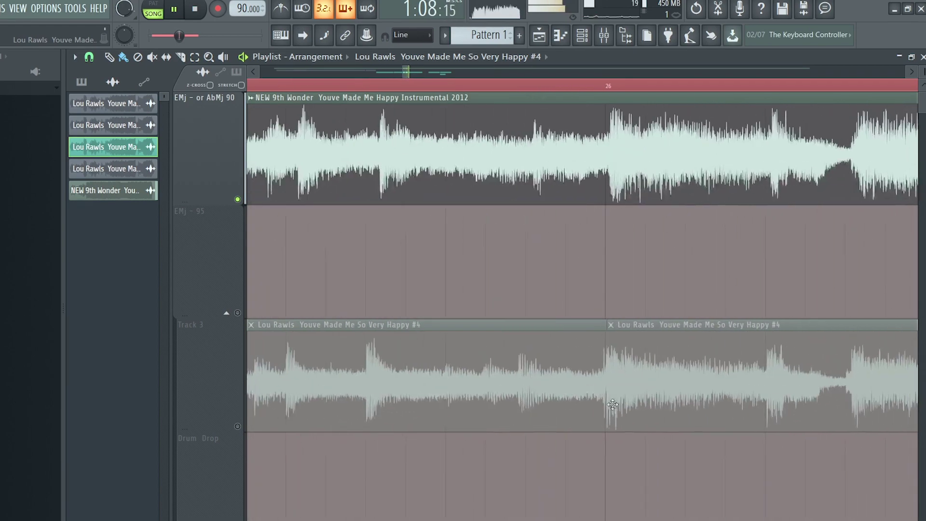
- Trim the Track 3 clip at bar 26 to two bars and place the following two-bar clips at bars 28 and 30
{"action": "scroll", "coordinate": [622, 392], "scroll_direction": "up", "scroll_amount": 2}
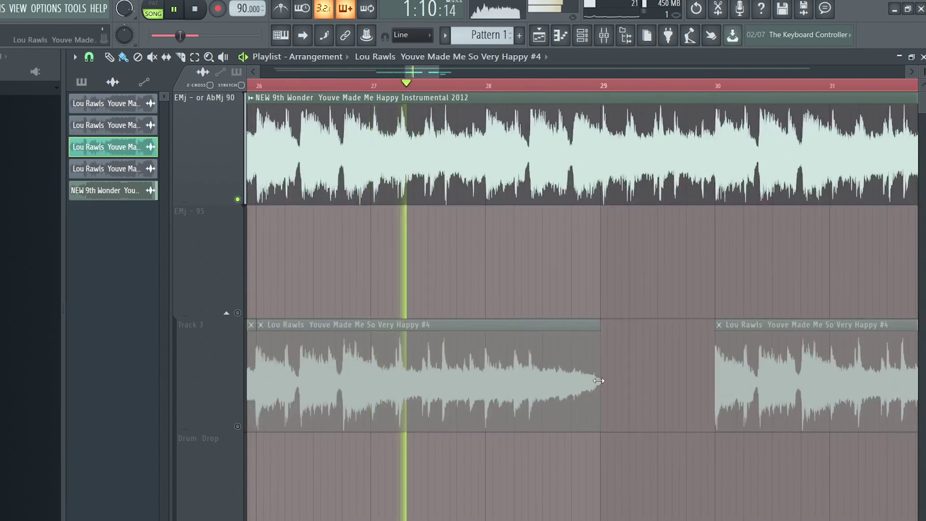
{"action": "left_click_drag", "start_coordinate": [599, 381], "coordinate": [544, 380]}
{"action": "left_click_drag", "start_coordinate": [748, 359], "coordinate": [719, 359]}
{"action": "key", "text": "space"}
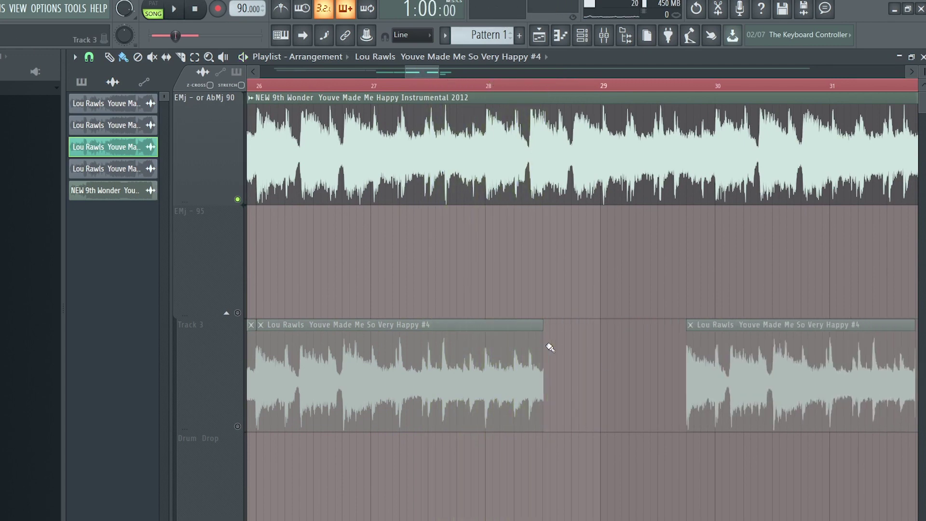
{"action": "left_click_drag", "start_coordinate": [543, 347], "coordinate": [486, 348]}
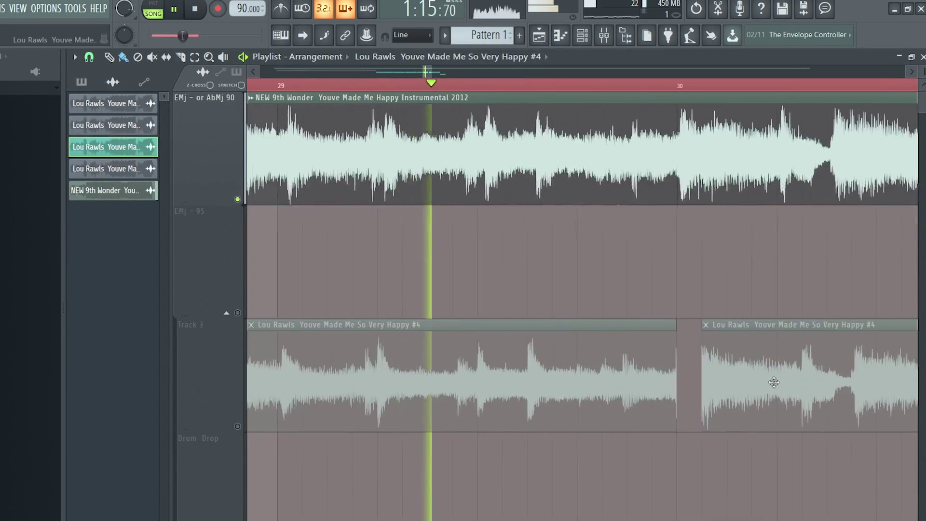
{"action": "left_click_drag", "start_coordinate": [773, 382], "coordinate": [760, 382]}
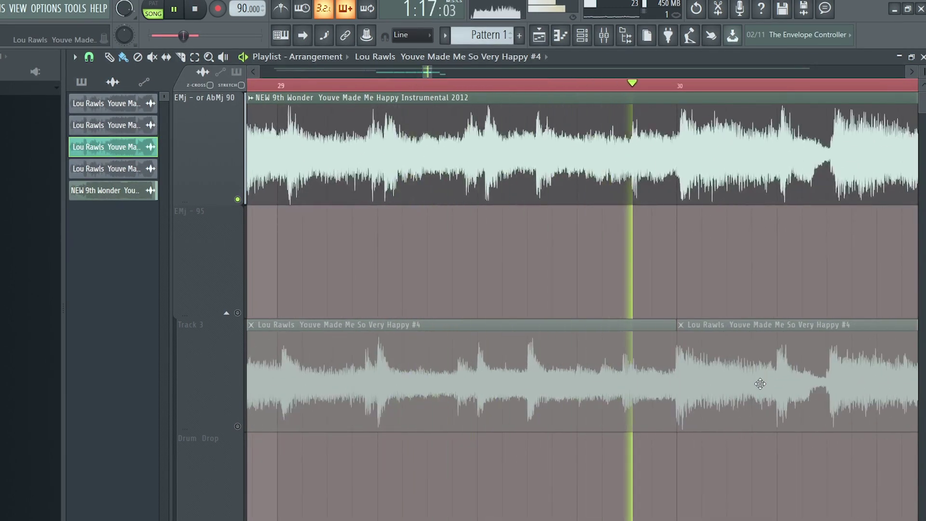
- Replace the old Drum Drop slice with the last Track 3 clip, aligned to start at bar 32
{"action": "scroll", "coordinate": [759, 383], "scroll_direction": "down", "scroll_amount": 5}
{"action": "right_click", "coordinate": [705, 455]}
{"action": "left_click_drag", "start_coordinate": [577, 392], "coordinate": [589, 392]}
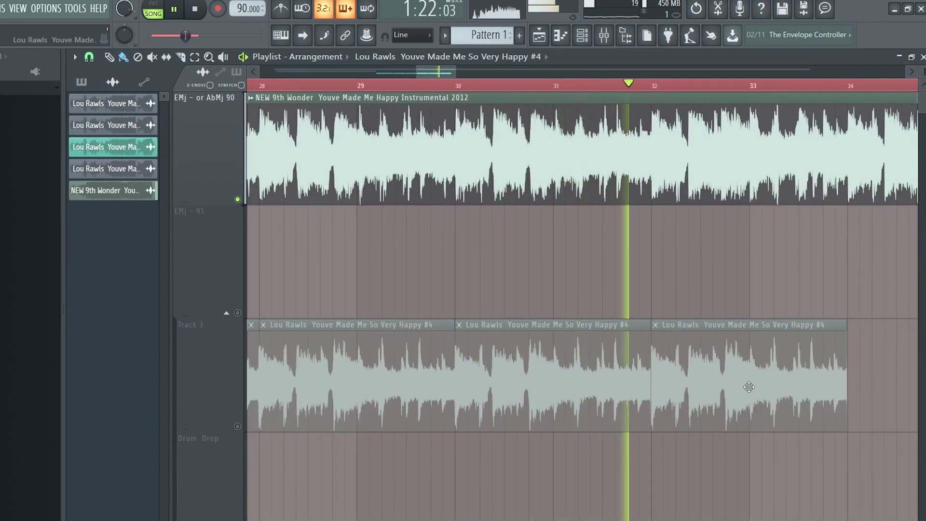
{"action": "left_click_drag", "start_coordinate": [704, 408], "coordinate": [704, 513]}
- Extend the last Track 3 clip's end to bar 32 and audition Track 3 with Drum Drop across the join
{"action": "scroll", "coordinate": [571, 471], "scroll_direction": "up", "scroll_amount": 5}
{"action": "scroll", "coordinate": [571, 471], "scroll_direction": "up", "scroll_amount": 2}
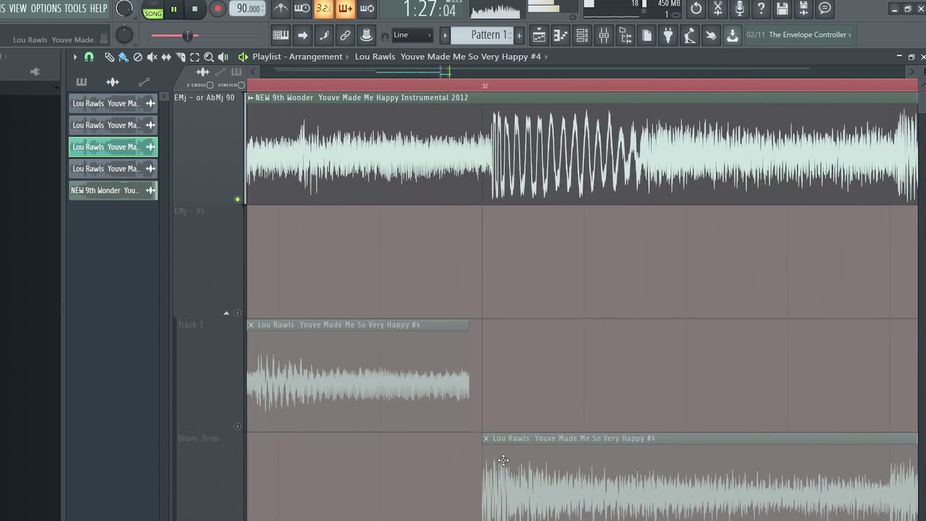
{"action": "left_click_drag", "start_coordinate": [475, 386], "coordinate": [481, 385]}
{"action": "scroll", "coordinate": [480, 386], "scroll_direction": "down", "scroll_amount": 2}
{"action": "scroll", "coordinate": [357, 387], "scroll_direction": "down", "scroll_amount": 3}
{"action": "right_click", "coordinate": [238, 426]}
{"action": "key", "text": "space"}
{"action": "key", "text": "space"}
{"action": "left_click", "coordinate": [237, 520]}
{"action": "left_click", "coordinate": [310, 87]}
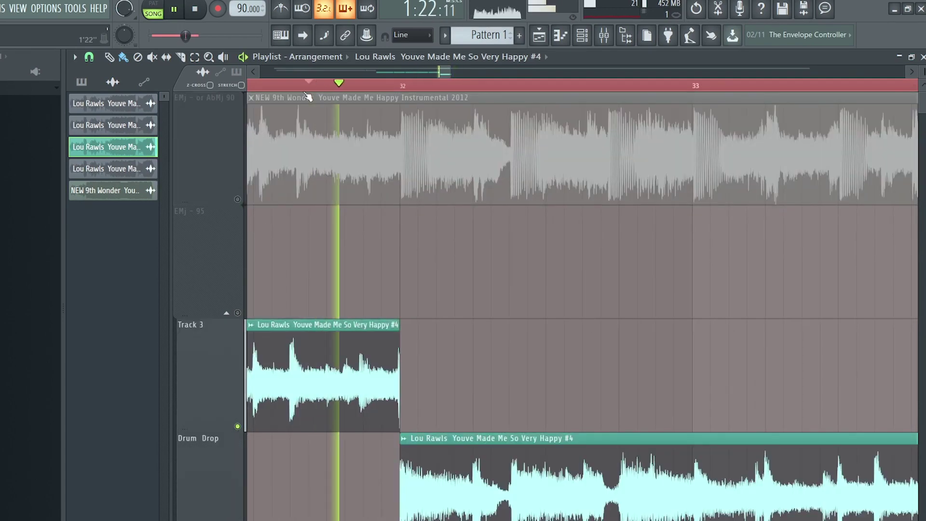
- Make the instrumental slice from bar 21 to 24 unique, name it Filtered and color it yellow
{"action": "scroll", "coordinate": [418, 410], "scroll_direction": "down", "scroll_amount": 6}
{"action": "scroll", "coordinate": [457, 413], "scroll_direction": "up", "scroll_amount": 2}
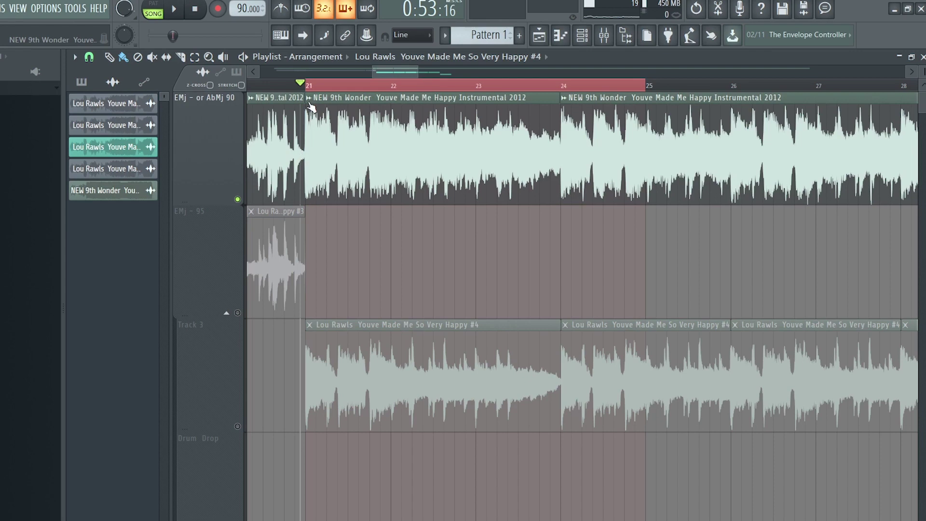
{"action": "right_click", "coordinate": [311, 107]}
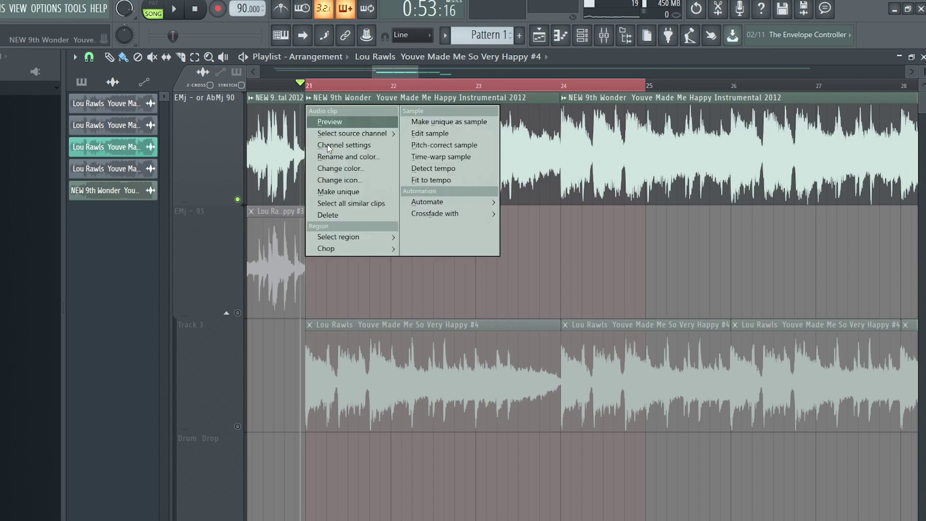
{"action": "left_click", "coordinate": [349, 191]}
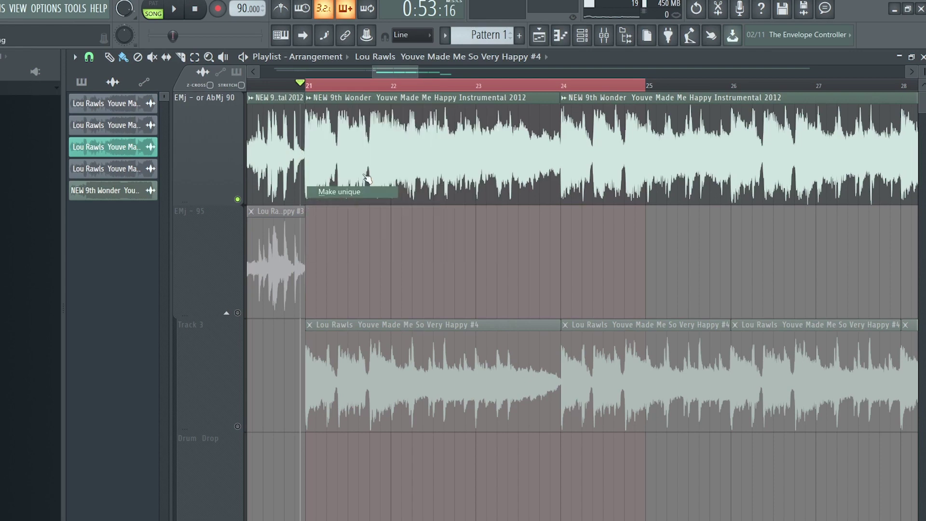
{"action": "left_click", "coordinate": [351, 128]}
{"action": "left_click", "coordinate": [466, 143]}
{"action": "type", "text": "Filtered"}
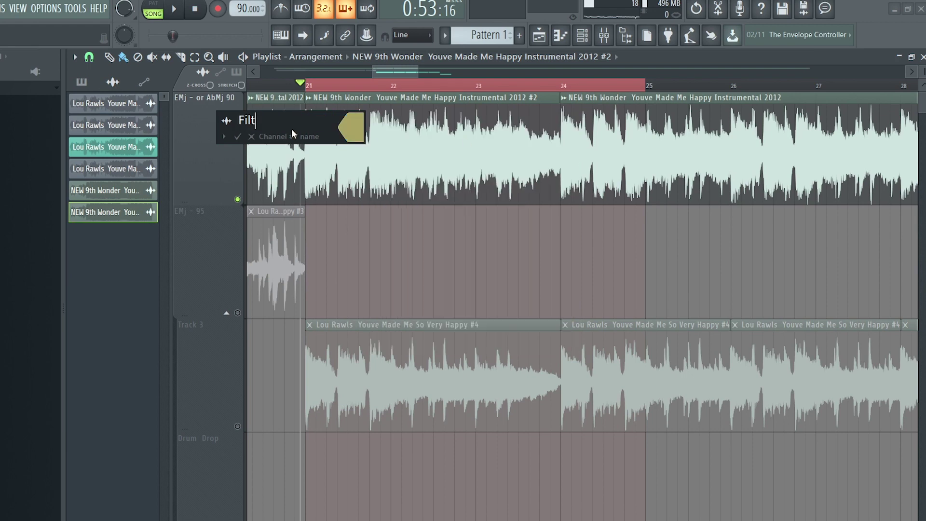
{"action": "key", "text": "Return"}
- Audition the join after the Filtered slice and set the playlist's time selection from bar 21 to about bar 36
{"action": "key", "text": "space"}
{"action": "left_click", "coordinate": [546, 86]}
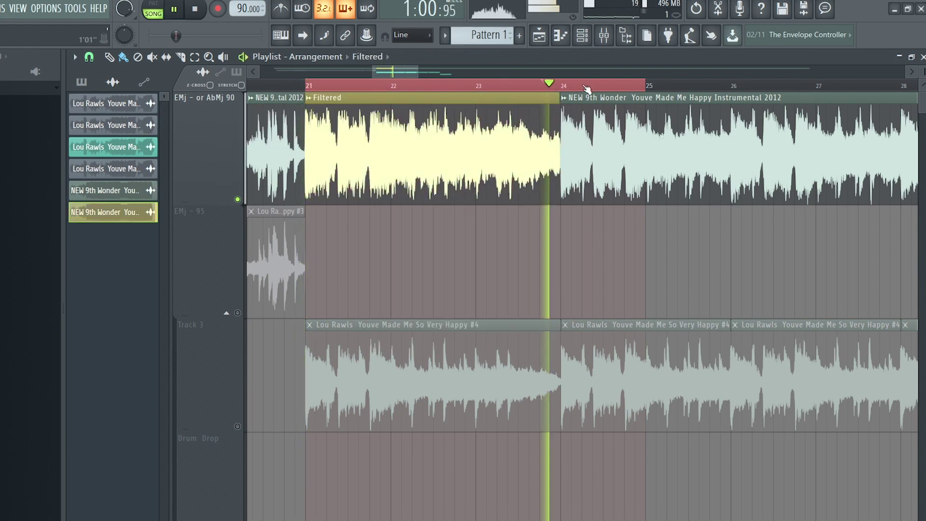
{"action": "left_click_drag", "start_coordinate": [306, 86], "coordinate": [919, 86]}
{"action": "scroll", "coordinate": [595, 193], "scroll_direction": "down", "scroll_amount": 3}
{"action": "key", "text": "space"}
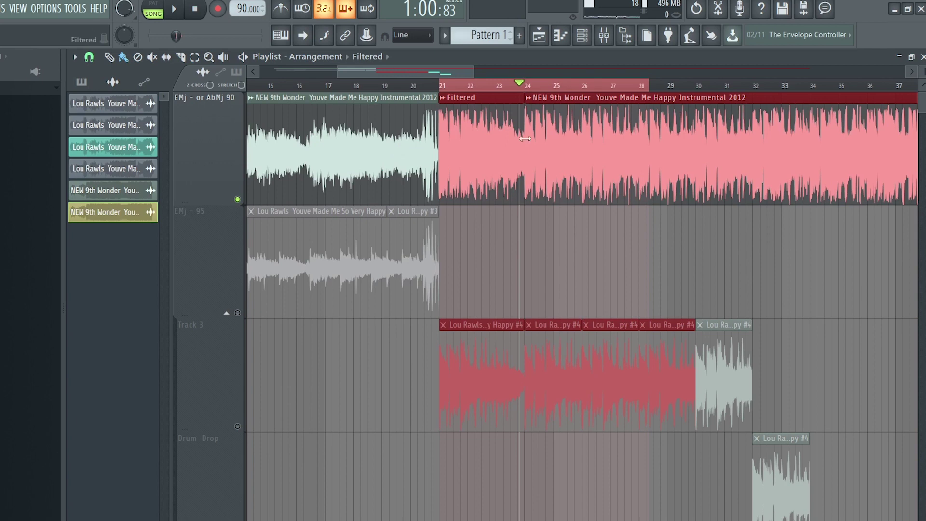
{"action": "left_click", "coordinate": [560, 219]}
{"action": "left_click_drag", "start_coordinate": [675, 86], "coordinate": [786, 258]}
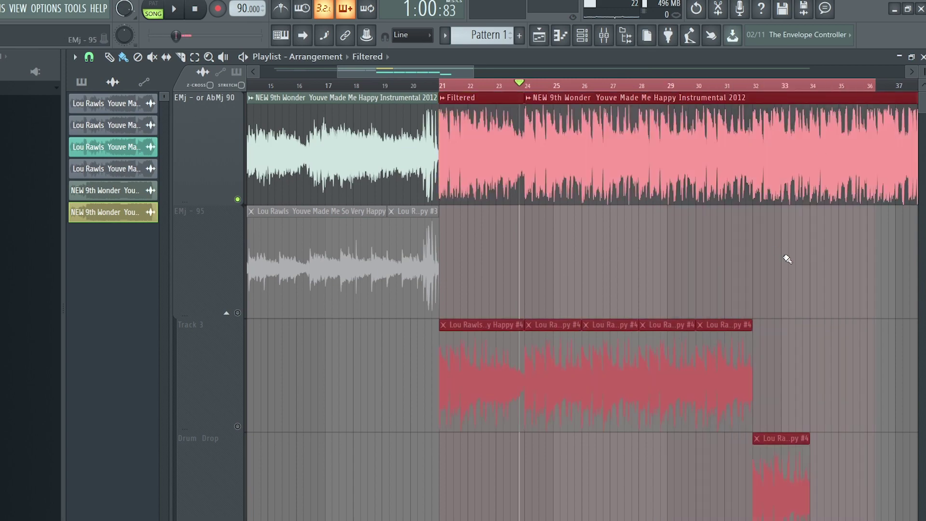
- Play the instrumental through bars 30 to 32 and compare it with the Track 3 and Drum Drop clips
{"action": "scroll", "coordinate": [641, 234], "scroll_direction": "up", "scroll_amount": 3}
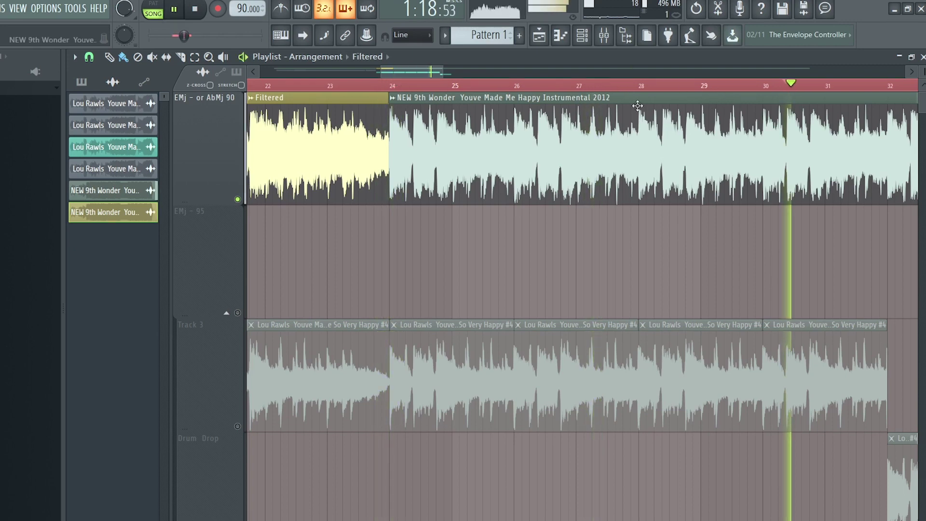
{"action": "scroll", "coordinate": [476, 118], "scroll_direction": "down", "scroll_amount": 5}
{"action": "scroll", "coordinate": [700, 155], "scroll_direction": "down", "scroll_amount": 3}
{"action": "scroll", "coordinate": [700, 156], "scroll_direction": "up", "scroll_amount": 5}
{"action": "scroll", "coordinate": [679, 200], "scroll_direction": "down", "scroll_amount": 3}
{"action": "scroll", "coordinate": [685, 201], "scroll_direction": "up", "scroll_amount": 2}
{"action": "scroll", "coordinate": [692, 201], "scroll_direction": "up", "scroll_amount": 2}
{"action": "scroll", "coordinate": [693, 200], "scroll_direction": "down", "scroll_amount": 2}
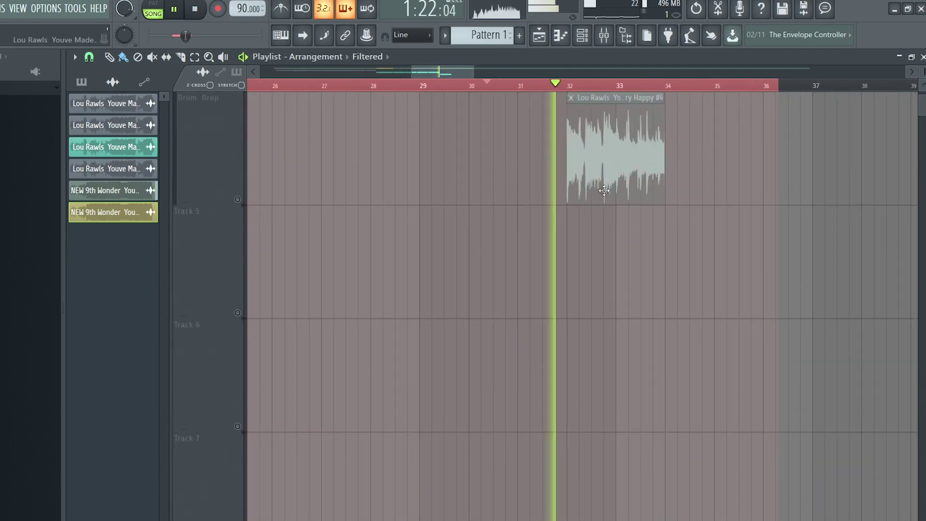
{"action": "scroll", "coordinate": [620, 189], "scroll_direction": "up", "scroll_amount": 3}
{"action": "scroll", "coordinate": [699, 188], "scroll_direction": "down", "scroll_amount": 3}
{"action": "scroll", "coordinate": [699, 188], "scroll_direction": "up", "scroll_amount": 3}
{"action": "scroll", "coordinate": [372, 242], "scroll_direction": "left", "scroll_amount": 2}
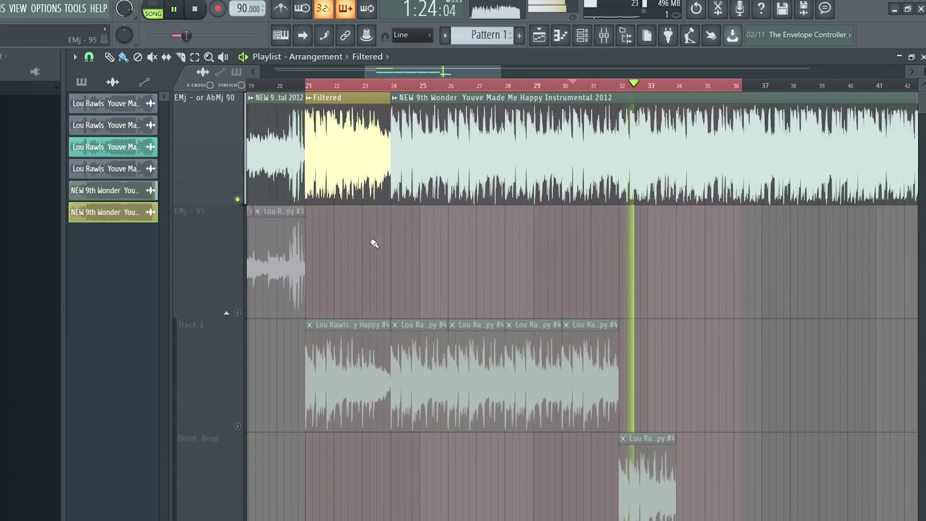
{"action": "scroll", "coordinate": [585, 181], "scroll_direction": "up", "scroll_amount": 2}
{"action": "key", "text": "space"}
{"action": "scroll", "coordinate": [588, 181], "scroll_direction": "down", "scroll_amount": 1}
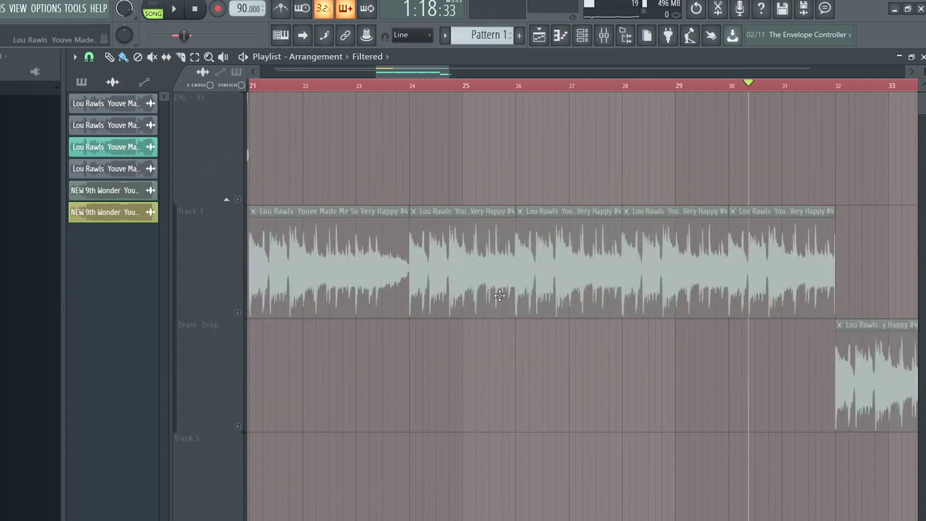
{"action": "scroll", "coordinate": [500, 295], "scroll_direction": "down", "scroll_amount": 1}
{"action": "left_click", "coordinate": [368, 285]}
{"action": "left_click_drag", "start_coordinate": [409, 152], "coordinate": [379, 150]}
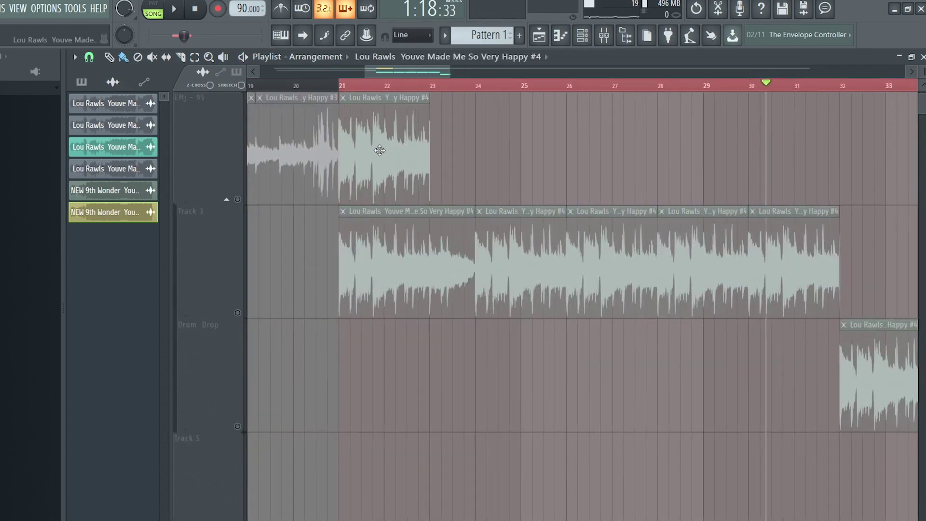
{"action": "right_click", "coordinate": [388, 167]}
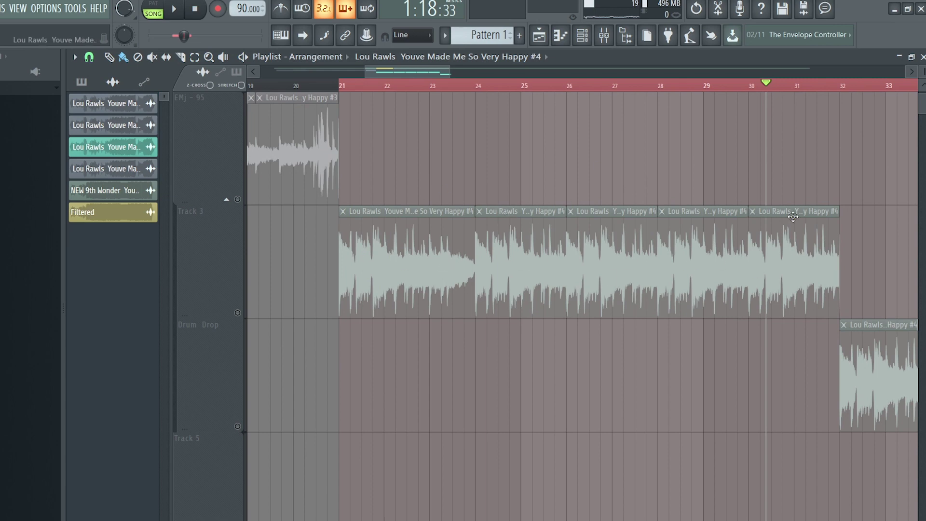
- Extend the playlist's time selection to bar 50 and start playback
{"action": "scroll", "coordinate": [686, 279], "scroll_direction": "down", "scroll_amount": 3}
{"action": "scroll", "coordinate": [790, 332], "scroll_direction": "up", "scroll_amount": 2}
{"action": "scroll", "coordinate": [564, 279], "scroll_direction": "down", "scroll_amount": 1}
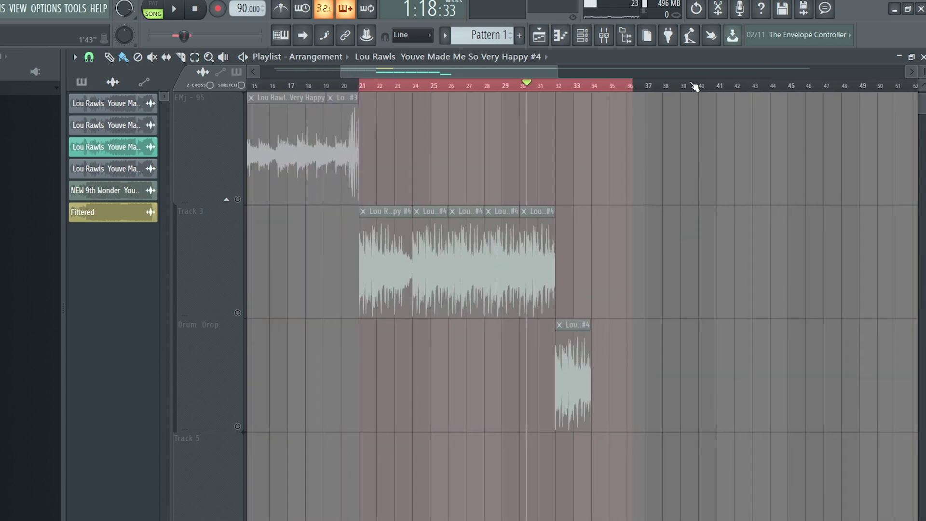
{"action": "left_click_drag", "start_coordinate": [694, 86], "coordinate": [878, 86]}
{"action": "key", "text": "space"}
{"action": "scroll", "coordinate": [566, 136], "scroll_direction": "up", "scroll_amount": 2}
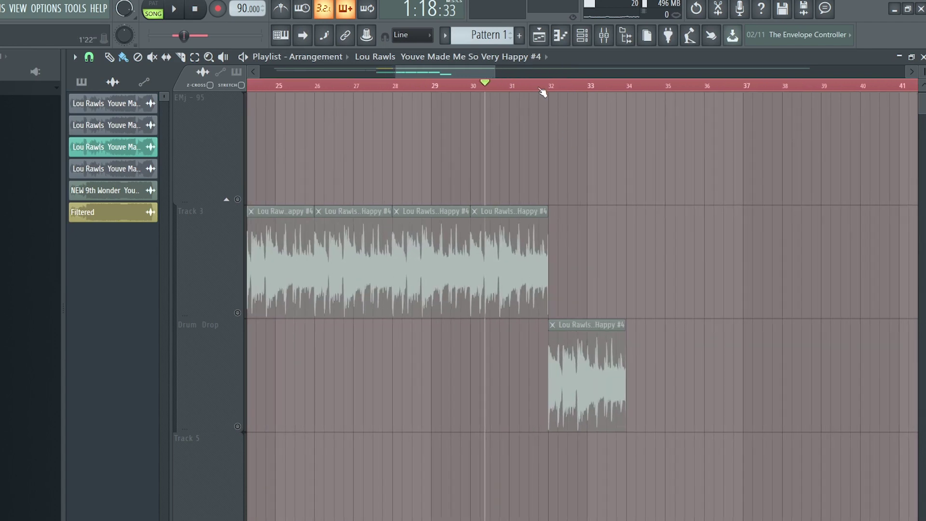
- Continue the Drum Drop track with repeated two-bar Lou Rawls clips aligned end to end from bar 34 to bar 44
{"action": "scroll", "coordinate": [675, 376], "scroll_direction": "up", "scroll_amount": 3}
{"action": "left_click", "coordinate": [639, 377]}
{"action": "scroll", "coordinate": [440, 377], "scroll_direction": "up", "scroll_amount": 4}
{"action": "left_click_drag", "start_coordinate": [440, 378], "coordinate": [444, 378]}
{"action": "scroll", "coordinate": [443, 378], "scroll_direction": "down", "scroll_amount": 3}
{"action": "right_click", "coordinate": [521, 385]}
{"action": "left_click", "coordinate": [518, 384]}
{"action": "scroll", "coordinate": [446, 377], "scroll_direction": "down", "scroll_amount": 3}
{"action": "scroll", "coordinate": [789, 356], "scroll_direction": "up", "scroll_amount": 2}
{"action": "left_click", "coordinate": [785, 355]}
{"action": "scroll", "coordinate": [543, 408], "scroll_direction": "up", "scroll_amount": 4}
{"action": "mouse_move", "coordinate": [786, 355]}
{"action": "left_mouse_down"}
{"action": "mouse_move", "coordinate": [744, 357]}
{"action": "mouse_move", "coordinate": [746, 348]}
{"action": "left_mouse_up"}
{"action": "scroll", "coordinate": [542, 409], "scroll_direction": "down", "scroll_amount": 5}
{"action": "scroll", "coordinate": [772, 348], "scroll_direction": "up", "scroll_amount": 2}
{"action": "left_click", "coordinate": [767, 347]}
{"action": "scroll", "coordinate": [531, 386], "scroll_direction": "down", "scroll_amount": 3}
{"action": "left_click", "coordinate": [530, 386]}
{"action": "scroll", "coordinate": [451, 387], "scroll_direction": "up", "scroll_amount": 2}
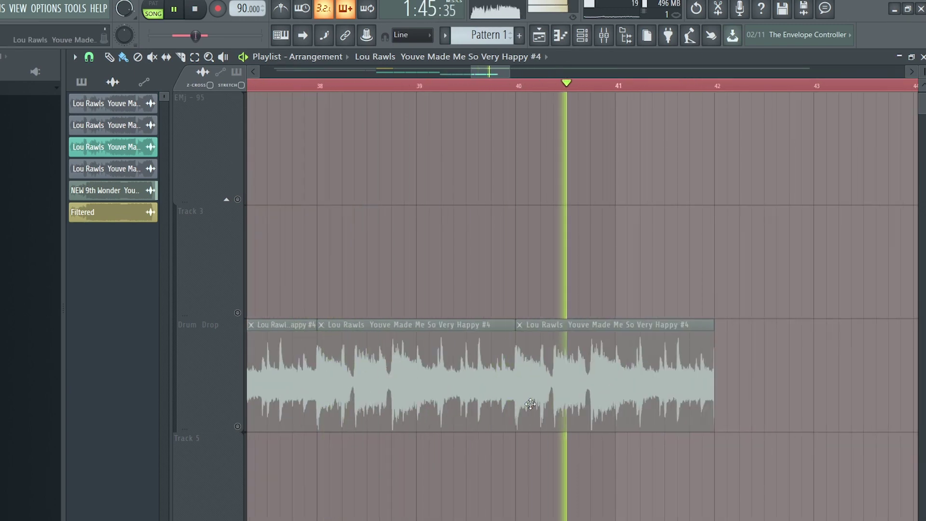
{"action": "left_click", "coordinate": [743, 376]}
- Audition from bar 41 and shorten the Drum Drop clip starting at bar 40 so it ends at about bar 41.4
{"action": "left_click", "coordinate": [618, 87]}
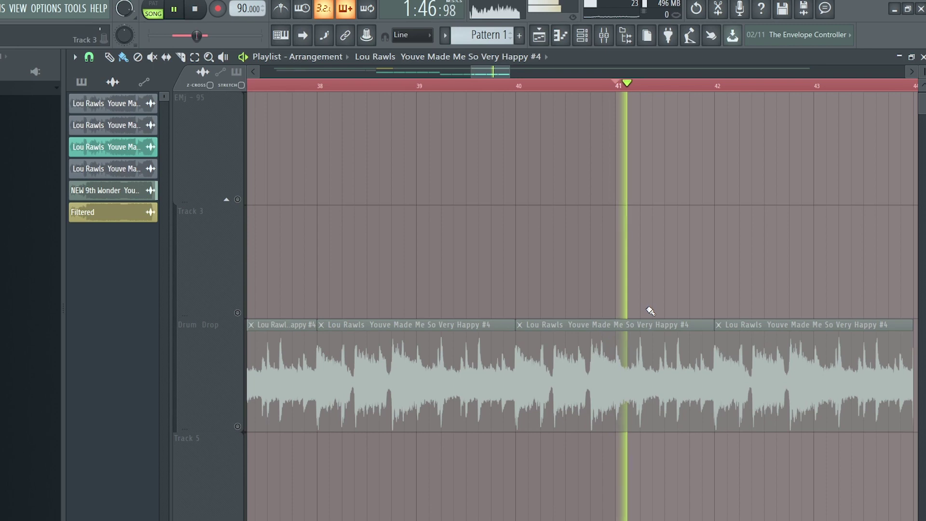
{"action": "key", "text": "space"}
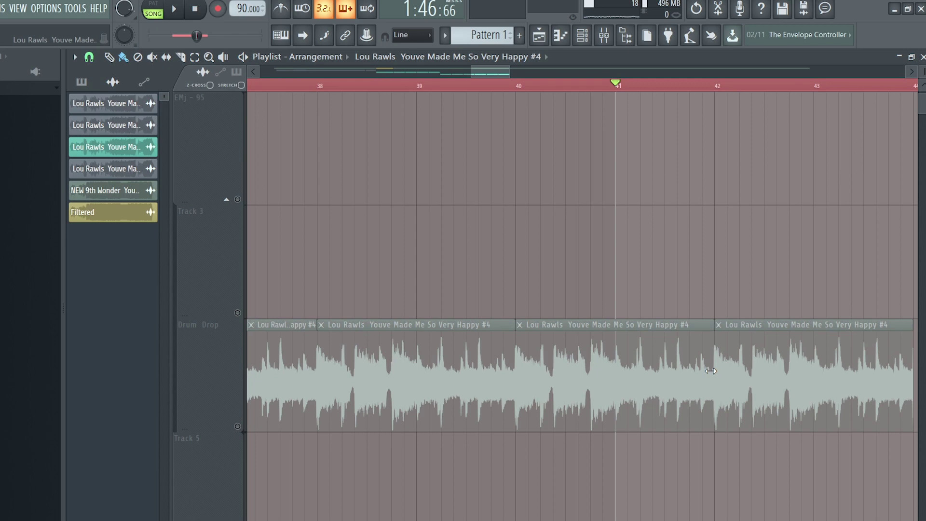
{"action": "left_click", "coordinate": [668, 368]}
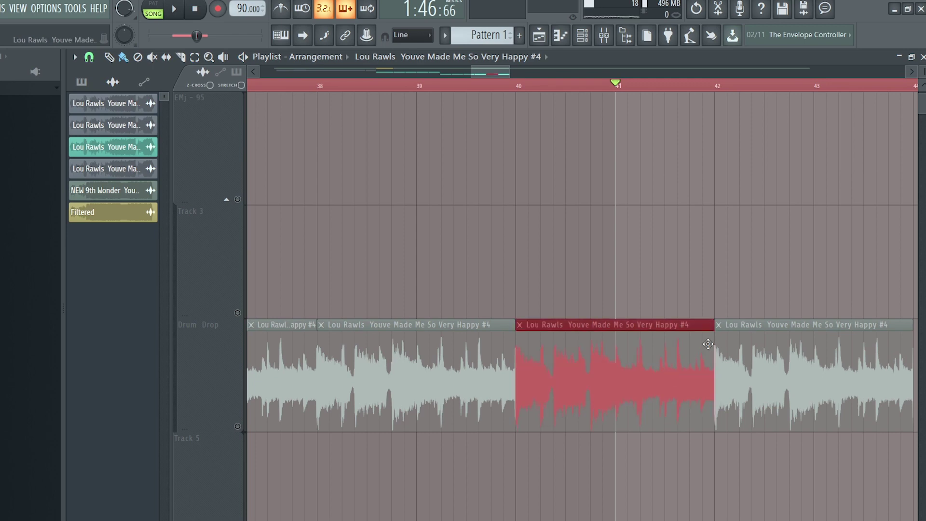
{"action": "key", "text": "space"}
{"action": "key", "text": "space"}
{"action": "left_click_drag", "start_coordinate": [708, 344], "coordinate": [659, 338]}
{"action": "key", "text": "ctrl+z"}
{"action": "left_click_drag", "start_coordinate": [713, 348], "coordinate": [652, 347]}
{"action": "key", "text": "space"}
{"action": "scroll", "coordinate": [657, 355], "scroll_direction": "up", "scroll_amount": 3, "text": "ctrl"}
{"action": "scroll", "coordinate": [658, 354], "scroll_direction": "up", "scroll_amount": 1}
{"action": "key", "text": "space"}
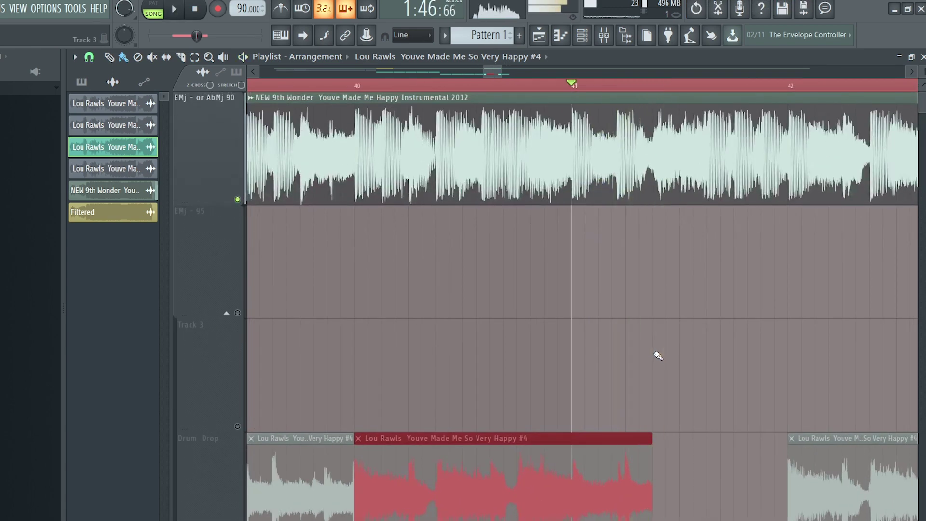
- Compare the shortened bar 40 clip with the instrumental and trim its end further to about bar 41.25
{"action": "scroll", "coordinate": [660, 356], "scroll_direction": "down", "scroll_amount": 3}
{"action": "scroll", "coordinate": [673, 182], "scroll_direction": "up", "scroll_amount": 3, "text": "ctrl"}
{"action": "left_click_drag", "start_coordinate": [680, 183], "coordinate": [646, 183]}
{"action": "key", "text": "space"}
{"action": "scroll", "coordinate": [709, 228], "scroll_direction": "up", "scroll_amount": 3}
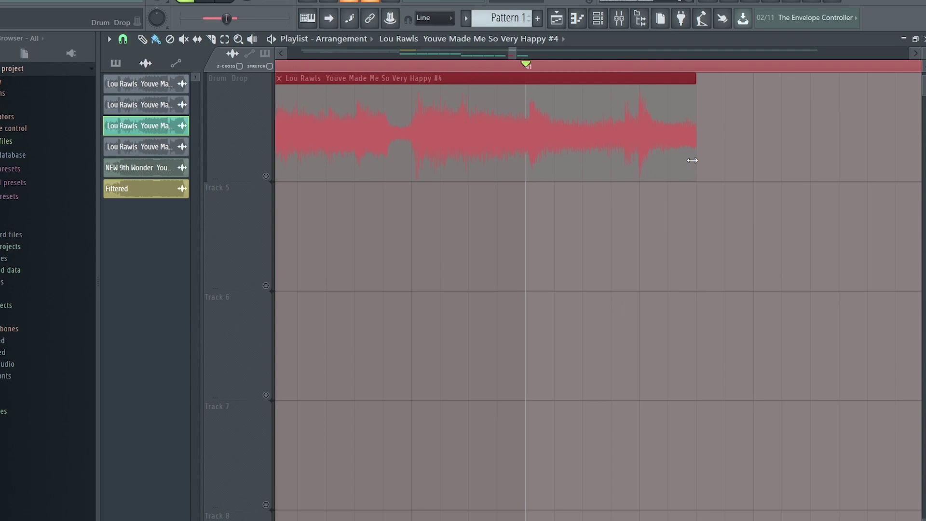
{"action": "key", "text": "space"}
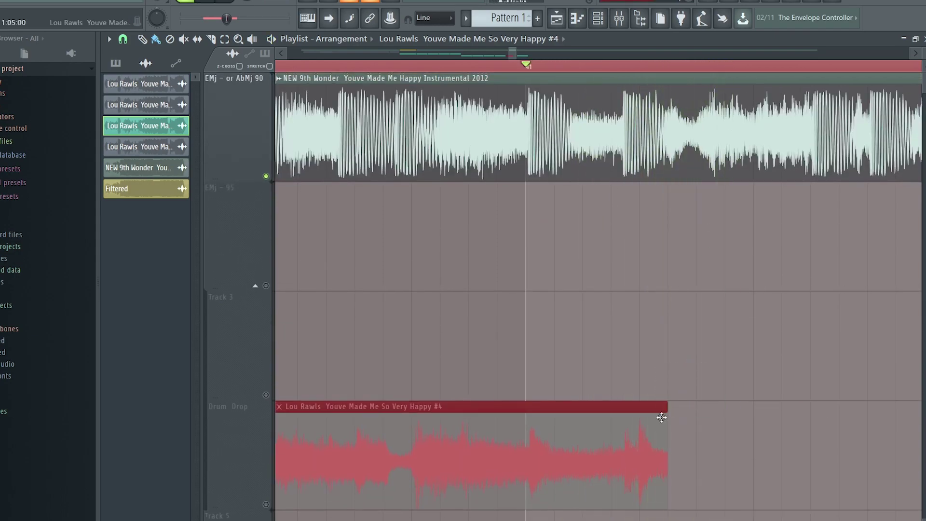
{"action": "left_click_drag", "start_coordinate": [669, 418], "coordinate": [639, 417]}
{"action": "key", "text": "space"}
{"action": "scroll", "coordinate": [633, 414], "scroll_direction": "down", "scroll_amount": 5, "text": "ctrl"}
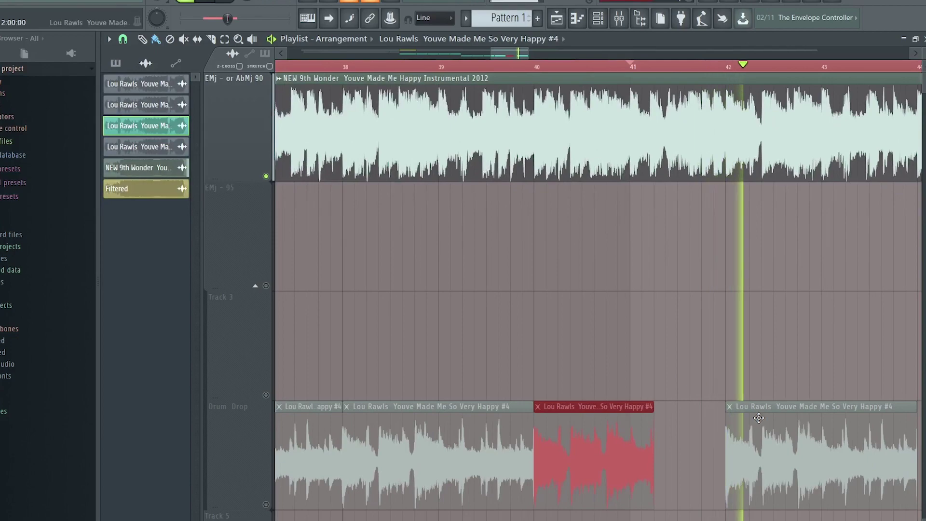
- Play across the shortened Drum Drop clip's end and compare its waveform with the instrumental around bar 41
{"action": "scroll", "coordinate": [755, 415], "scroll_direction": "up", "scroll_amount": 3}
{"action": "scroll", "coordinate": [616, 376], "scroll_direction": "down", "scroll_amount": 2}
{"action": "key", "text": "space"}
{"action": "key", "text": "space"}
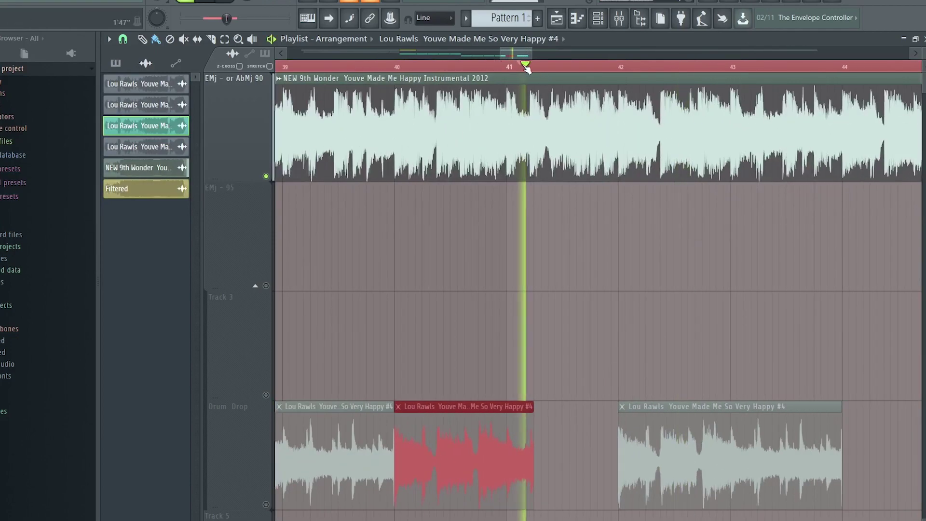
{"action": "scroll", "coordinate": [459, 389], "scroll_direction": "down", "scroll_amount": 2, "text": "ctrl"}
{"action": "scroll", "coordinate": [539, 391], "scroll_direction": "up", "scroll_amount": 3, "text": "ctrl"}
- Duplicate the two-bar Lou Rawls clip along the Drum Drop track, aligned to the instrumental from bar 44 to bar 54
{"action": "left_click_drag", "start_coordinate": [469, 422], "coordinate": [731, 427], "text": "shift"}
{"action": "scroll", "coordinate": [531, 425], "scroll_direction": "down", "scroll_amount": 3}
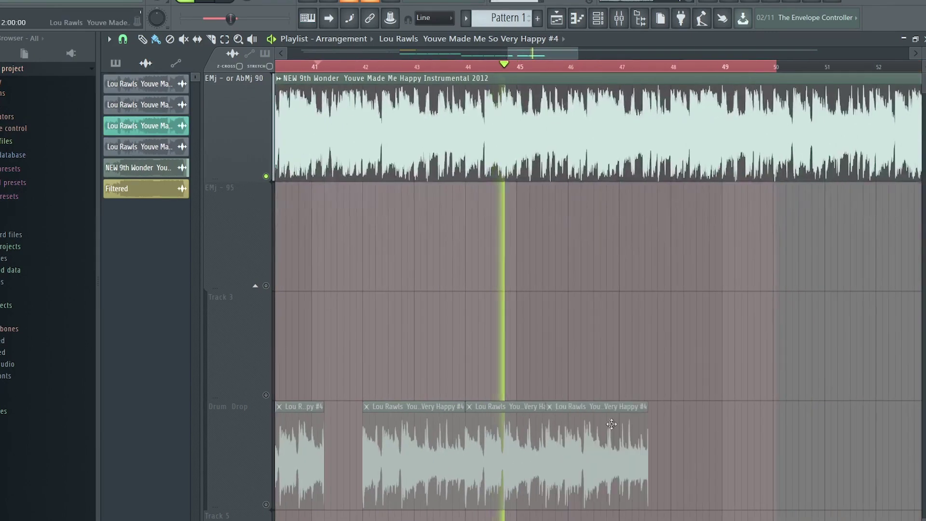
{"action": "left_click", "coordinate": [586, 428]}
{"action": "scroll", "coordinate": [430, 419], "scroll_direction": "down", "scroll_amount": 3}
{"action": "scroll", "coordinate": [497, 311], "scroll_direction": "up", "scroll_amount": 2}
{"action": "right_click", "coordinate": [450, 450]}
{"action": "left_click", "coordinate": [449, 449]}
{"action": "left_click", "coordinate": [523, 436]}
{"action": "left_click_drag", "start_coordinate": [523, 436], "coordinate": [526, 431]}
{"action": "scroll", "coordinate": [511, 435], "scroll_direction": "down", "scroll_amount": 3}
{"action": "left_click", "coordinate": [556, 433]}
{"action": "scroll", "coordinate": [526, 429], "scroll_direction": "up", "scroll_amount": 3}
{"action": "left_click", "coordinate": [622, 426]}
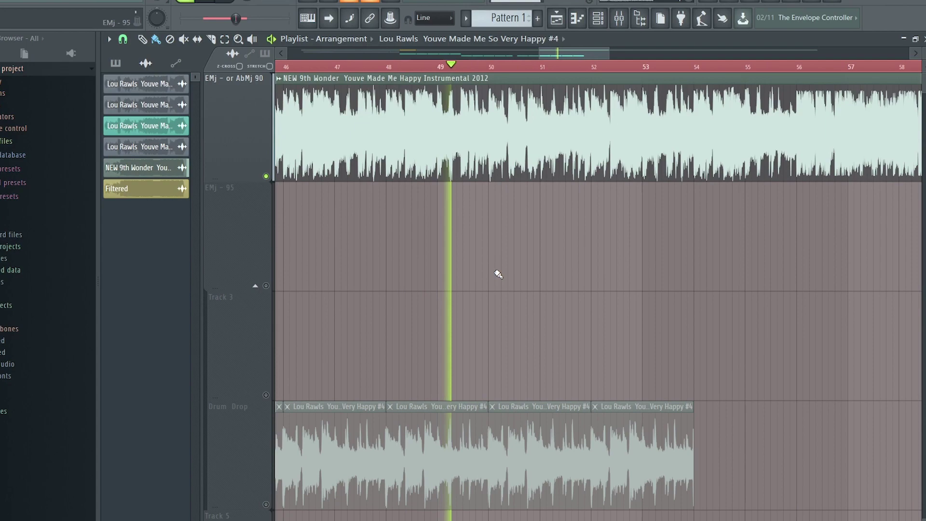
- Add two more Drum Drop clips up to bar 58 and examine the instrumental's change at bar 56
{"action": "scroll", "coordinate": [498, 317], "scroll_direction": "up", "scroll_amount": 2}
{"action": "left_click", "coordinate": [743, 428]}
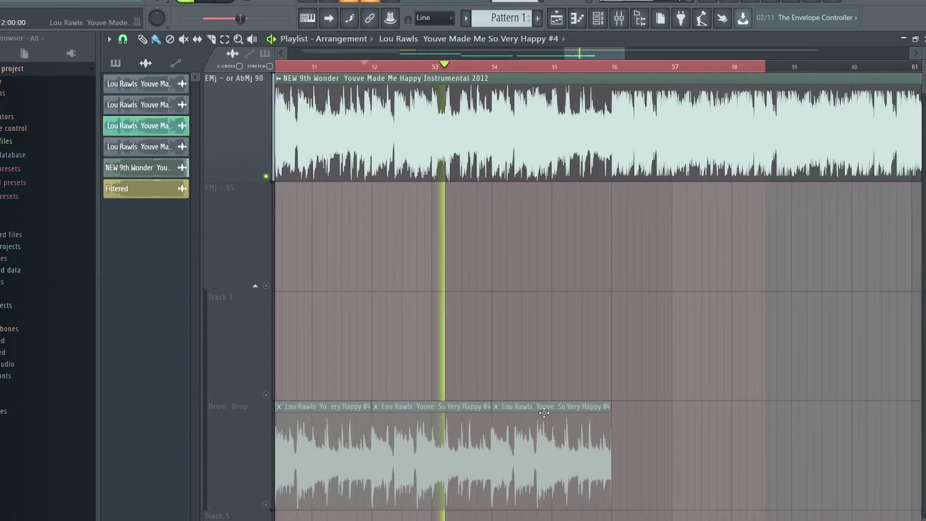
{"action": "left_click", "coordinate": [425, 429]}
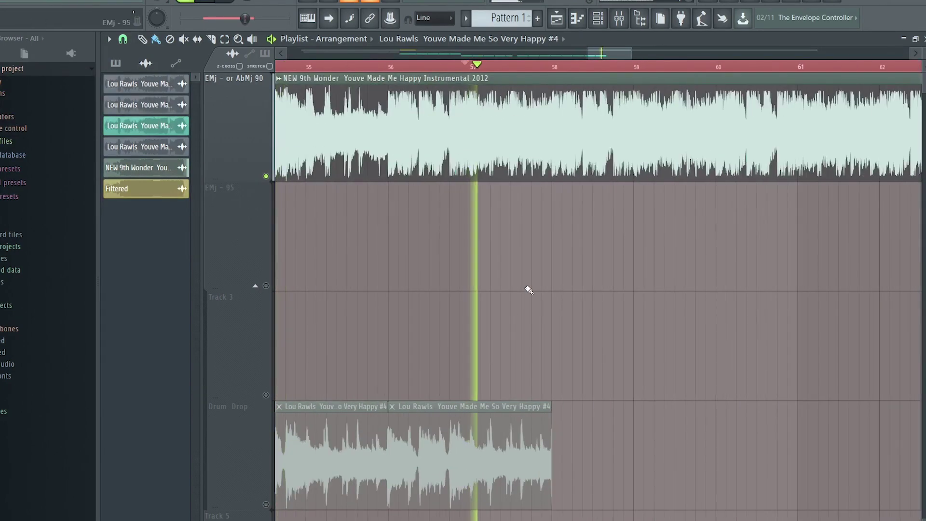
{"action": "scroll", "coordinate": [430, 190], "scroll_direction": "up", "scroll_amount": 2}
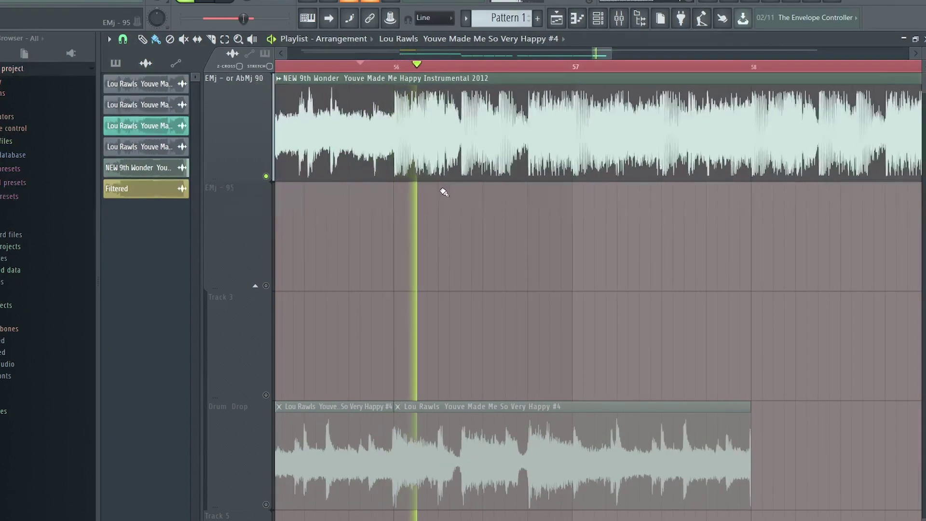
{"action": "scroll", "coordinate": [414, 207], "scroll_direction": "up", "scroll_amount": 3}
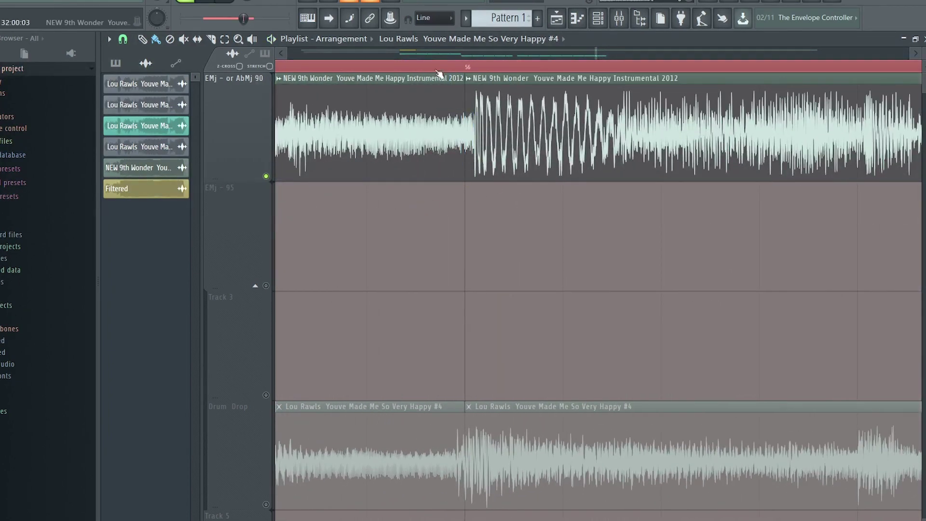
- Make the instrumental slice starting at bar 56 unique and color it blue
{"action": "left_click", "coordinate": [468, 78]}
{"action": "left_click", "coordinate": [498, 168]}
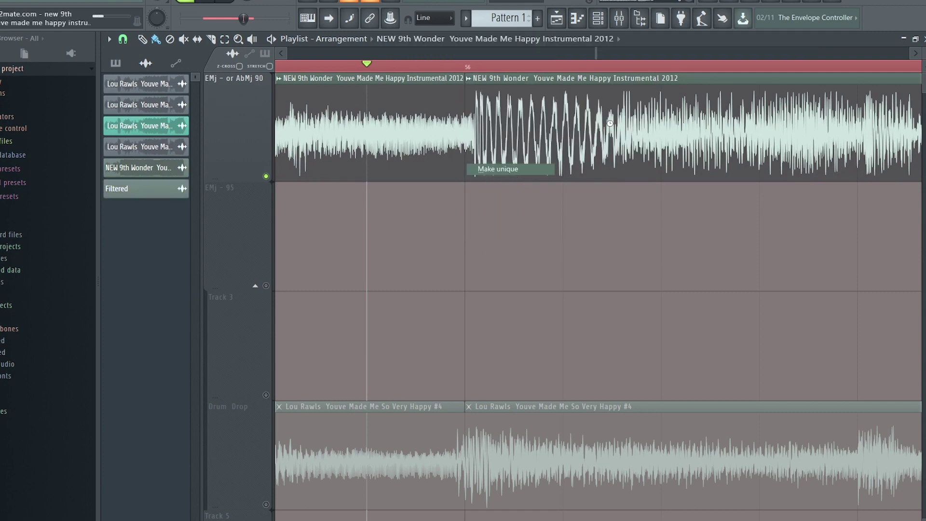
{"action": "left_click", "coordinate": [601, 110]}
{"action": "left_click", "coordinate": [660, 112]}
{"action": "key", "text": "Return"}
{"action": "key", "text": "F2"}
{"action": "left_click", "coordinate": [609, 103]}
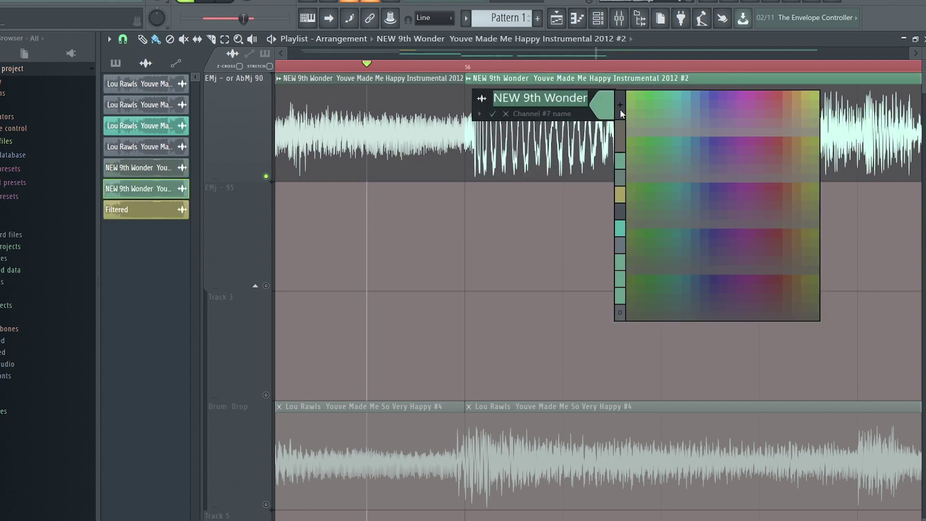
{"action": "left_click", "coordinate": [703, 93]}
{"action": "key", "text": "Return"}
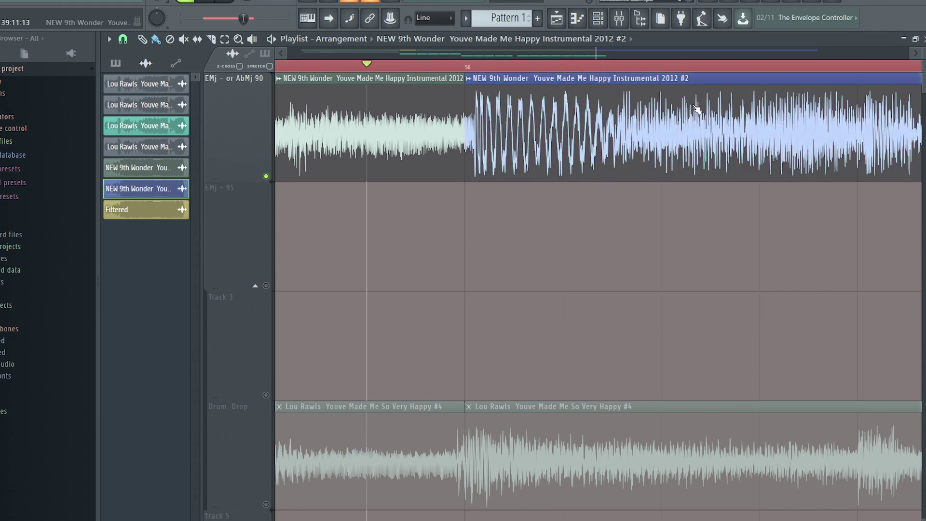
- Rename the blue instrumental slice as Low Pass Hard
{"action": "key", "text": "F2"}
{"action": "type", "text": "Low"}
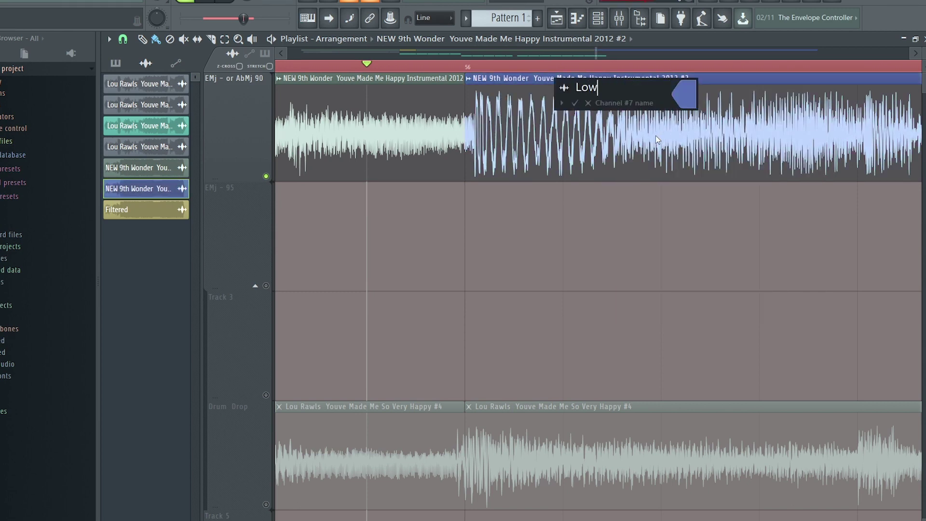
{"action": "type", "text": " Pass Gain"}
{"action": "key", "text": "BackSpace"}
{"action": "key", "text": "BackSpace"}
{"action": "key", "text": "BackSpace"}
{"action": "key", "text": "BackSpace"}
{"action": "type", "text": "Hard"}
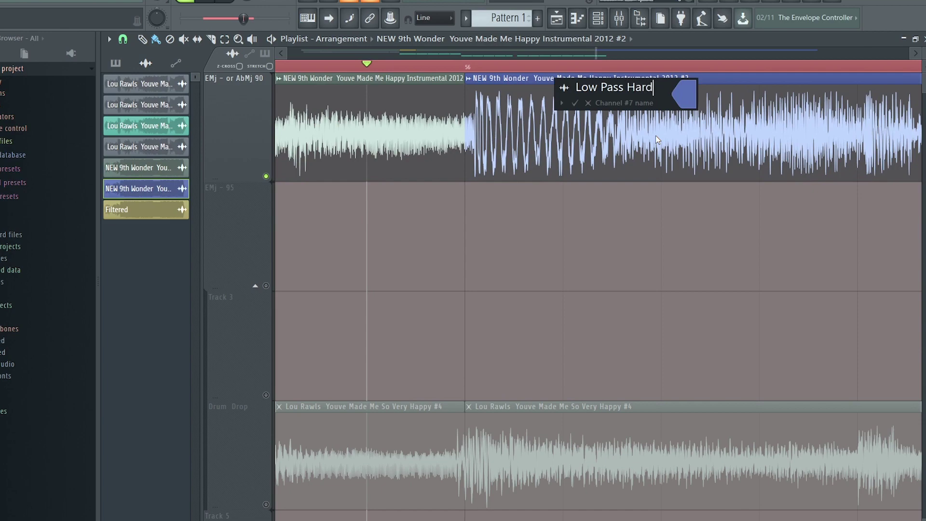
{"action": "key", "text": "Return"}
- Audition the transition into the Low Pass Hard slice around bar 56
{"action": "scroll", "coordinate": [498, 70], "scroll_direction": "up", "scroll_amount": 4}
{"action": "key", "text": "space"}
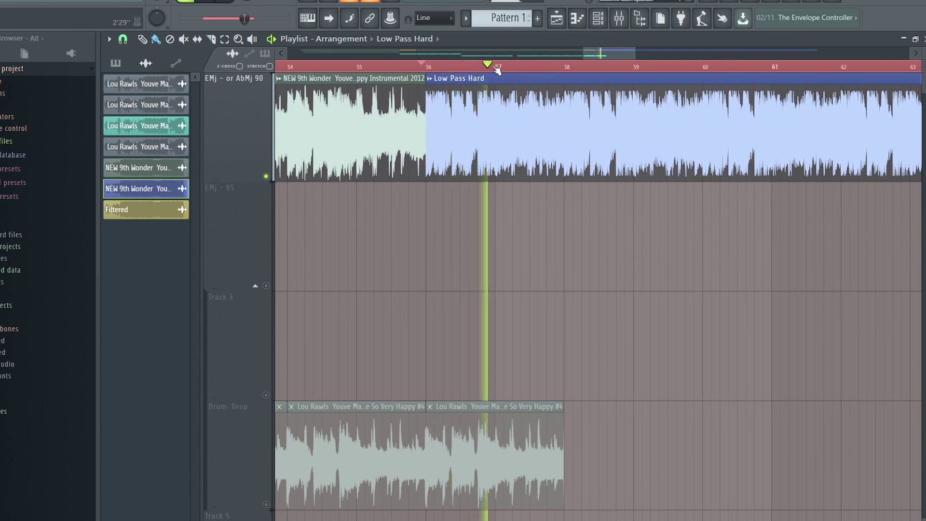
{"action": "scroll", "coordinate": [498, 70], "scroll_direction": "down", "scroll_amount": 2}
{"action": "left_click_drag", "start_coordinate": [376, 140], "coordinate": [369, 259]}
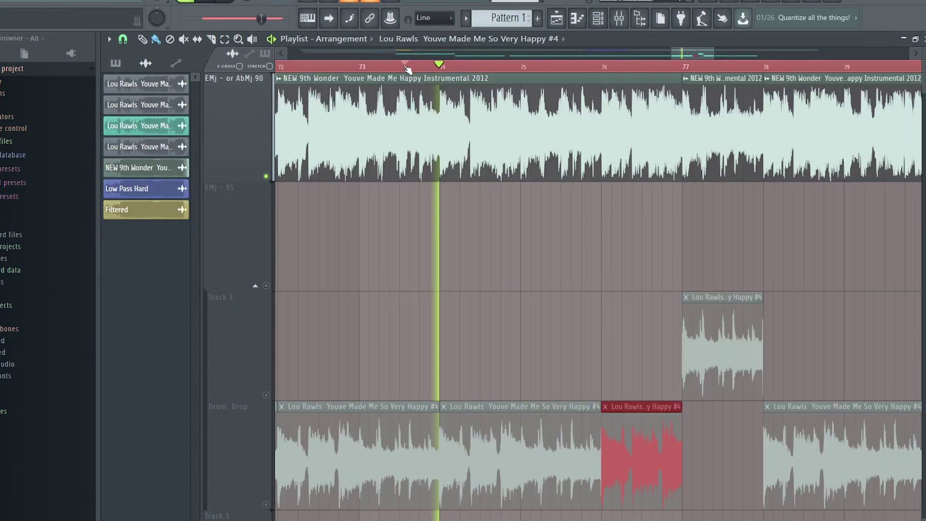
- Play from about bar 73.5 and compare the instrumental with the Drum Drop and Track 3 clips up to bar 78
{"action": "left_click", "coordinate": [406, 67]}
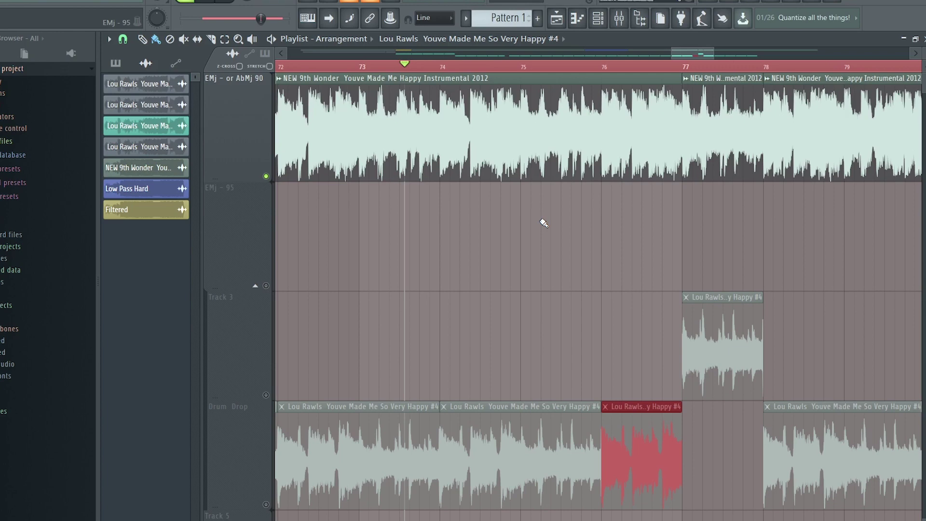
{"action": "key", "text": "space"}
{"action": "key", "text": "space"}
{"action": "scroll", "coordinate": [398, 215], "scroll_direction": "up", "scroll_amount": 4}
{"action": "key", "text": "space"}
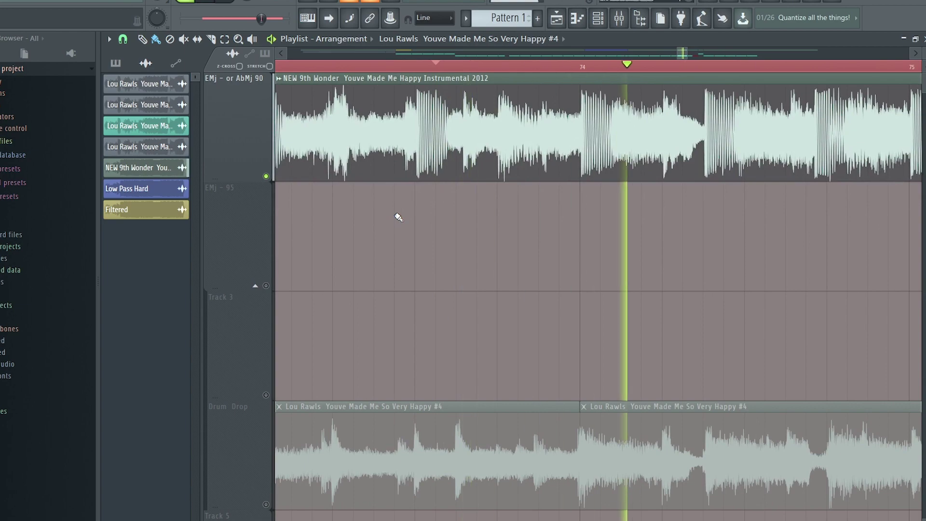
{"action": "scroll", "coordinate": [399, 215], "scroll_direction": "down", "scroll_amount": 2}
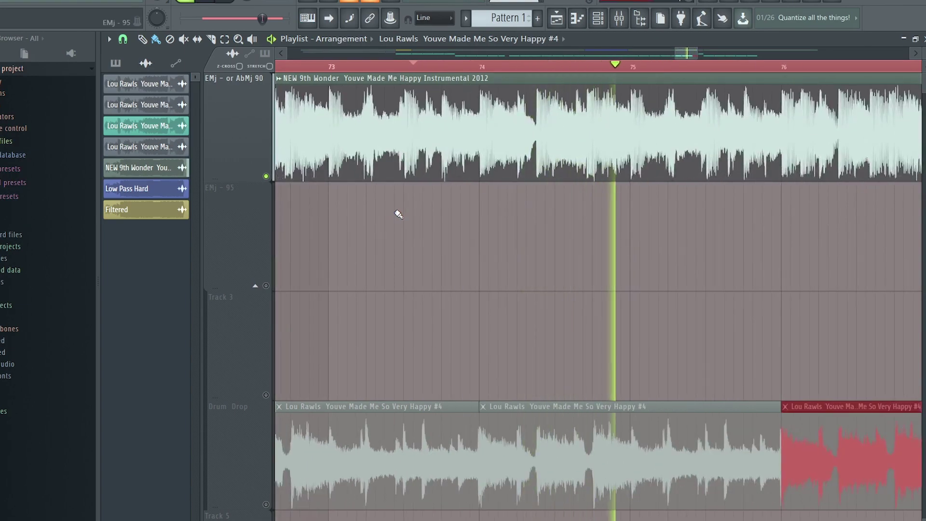
{"action": "key", "text": "space"}
{"action": "scroll", "coordinate": [515, 208], "scroll_direction": "down", "scroll_amount": 3}
{"action": "scroll", "coordinate": [515, 207], "scroll_direction": "down", "scroll_amount": 1}
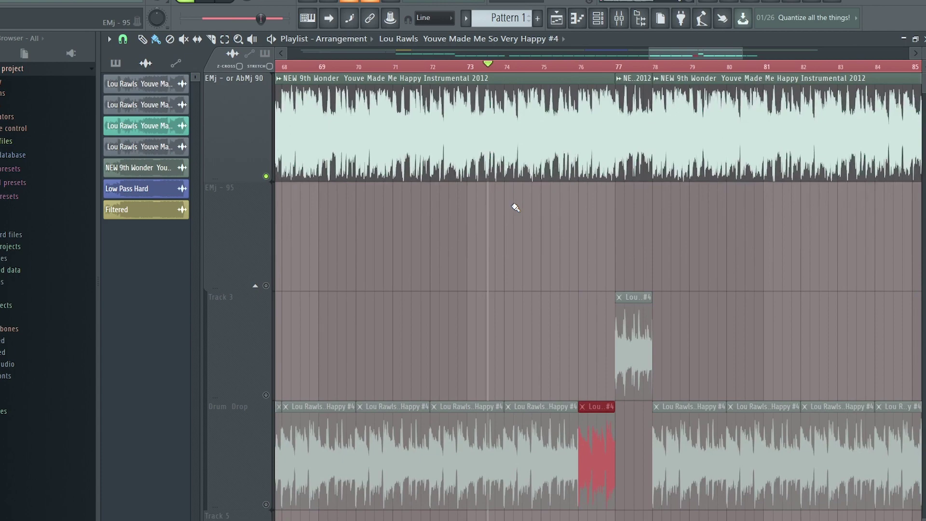
{"action": "scroll", "coordinate": [591, 280], "scroll_direction": "up", "scroll_amount": 2}
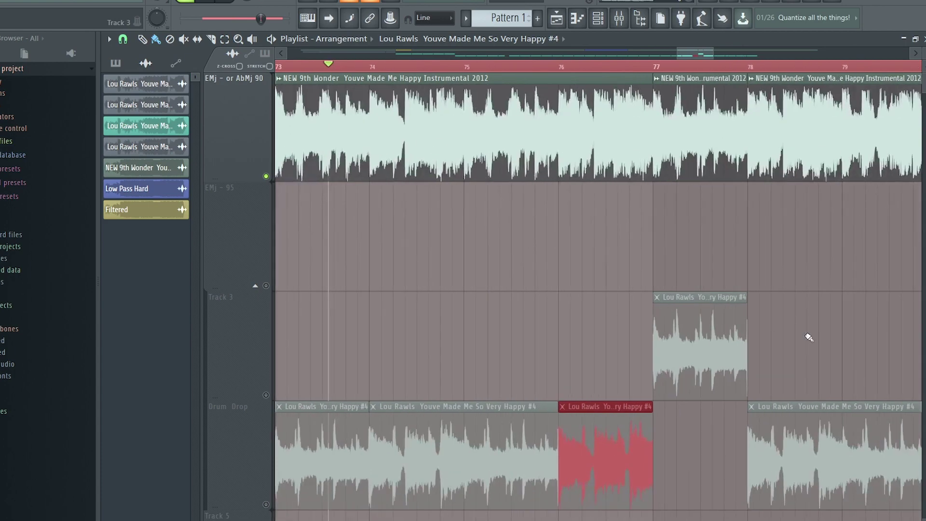
{"action": "scroll", "coordinate": [526, 296], "scroll_direction": "down", "scroll_amount": 2}
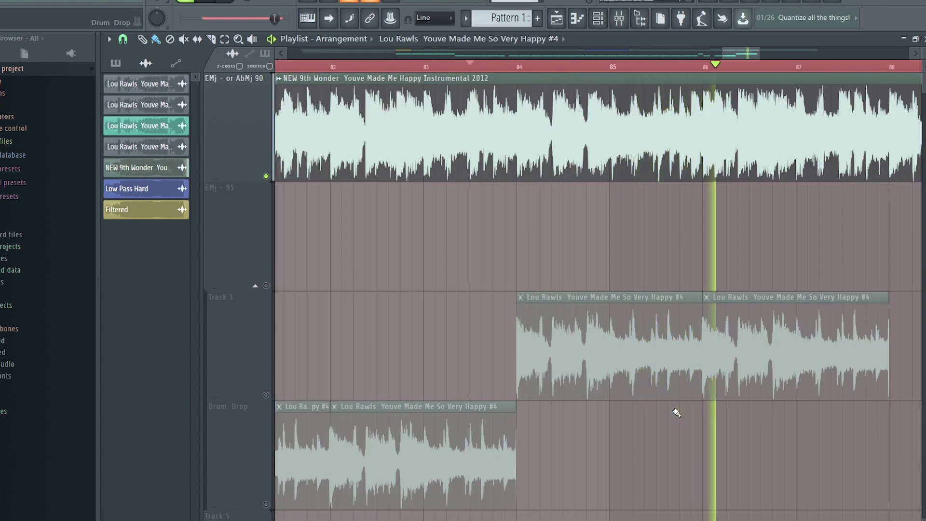
- Select the Track 3 clip at bars 84 to 86 and compare its timing with the instrumental approaching bar 86
{"action": "left_click", "coordinate": [652, 327]}
{"action": "key", "text": "space"}
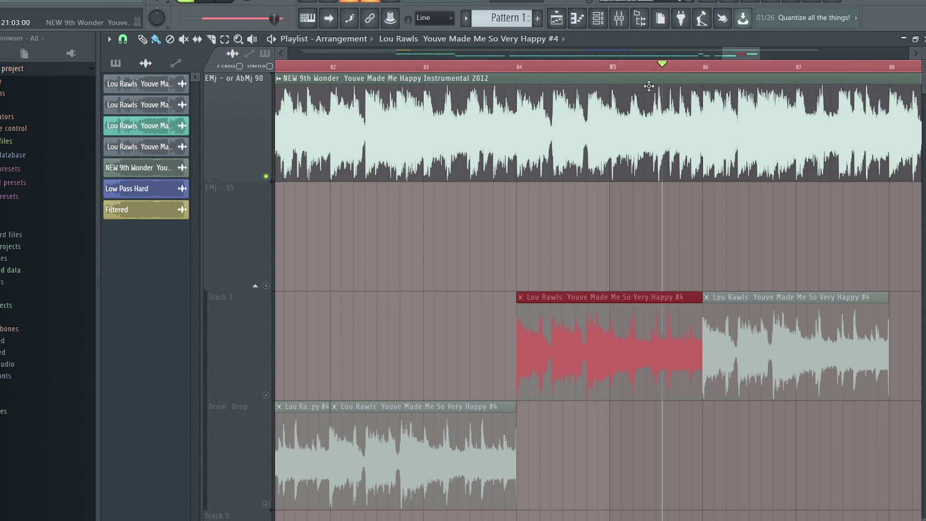
{"action": "key", "text": "space"}
{"action": "key", "text": "space"}
{"action": "left_click", "coordinate": [597, 68]}
{"action": "scroll", "coordinate": [657, 351], "scroll_direction": "up", "scroll_amount": 5}
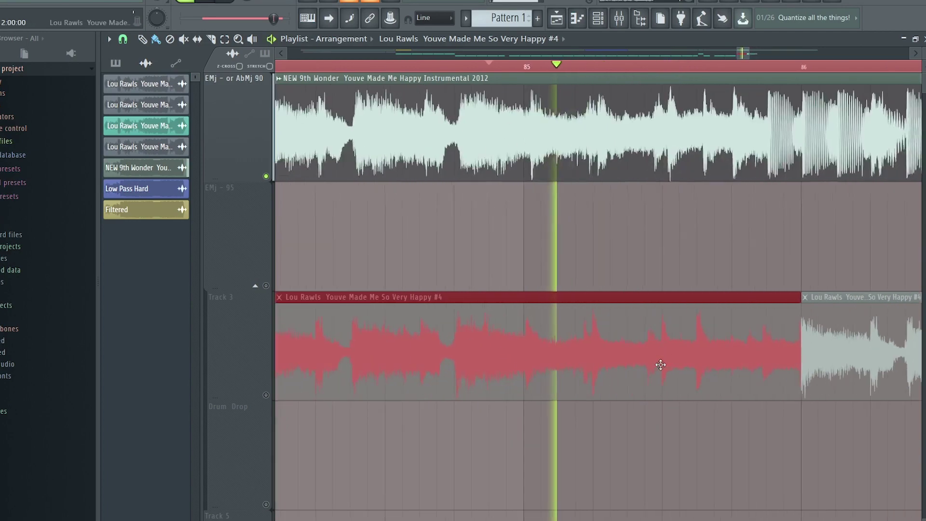
{"action": "scroll", "coordinate": [648, 368], "scroll_direction": "down", "scroll_amount": 3}
{"action": "scroll", "coordinate": [716, 371], "scroll_direction": "up", "scroll_amount": 3}
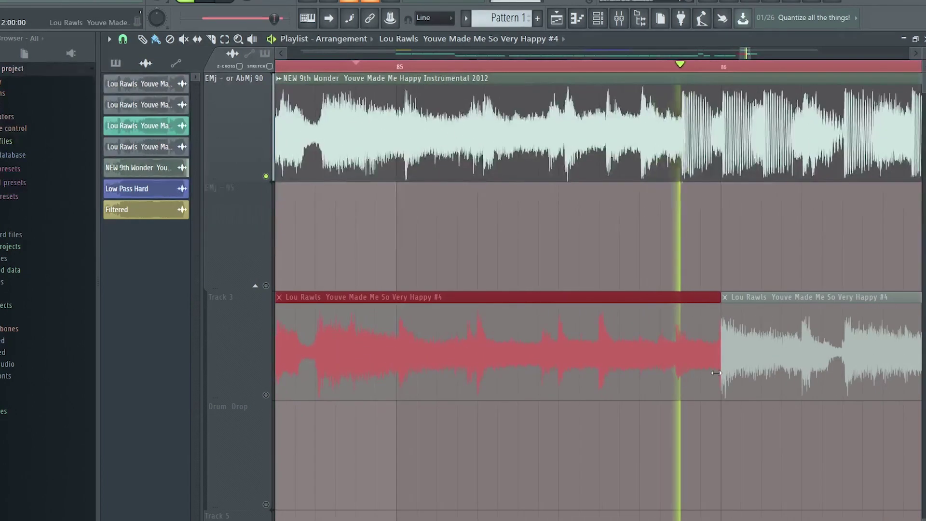
{"action": "left_click", "coordinate": [579, 69]}
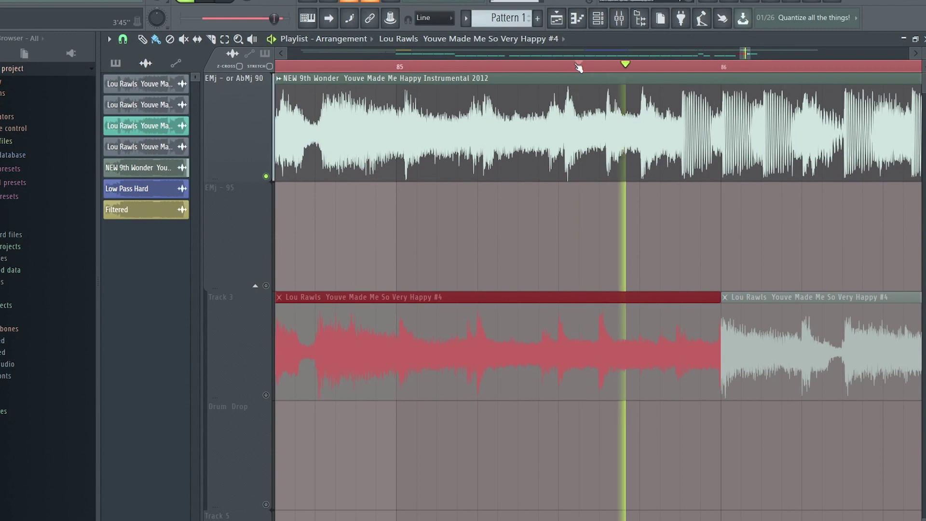
{"action": "scroll", "coordinate": [628, 380], "scroll_direction": "up", "scroll_amount": 4}
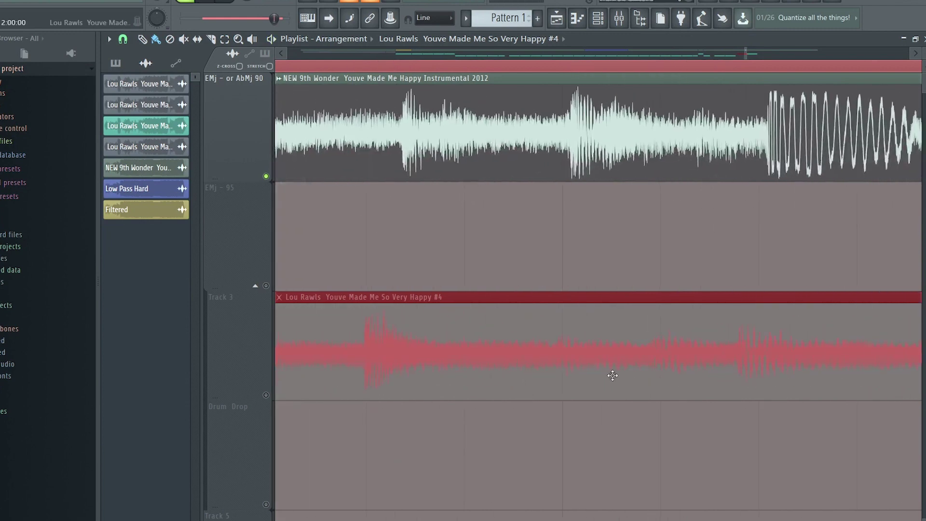
- Move the two Lou Rawls clips that follow the cut just before bar 86 from Track 3 down to the Drum Drop track
{"action": "left_click", "coordinate": [562, 364]}
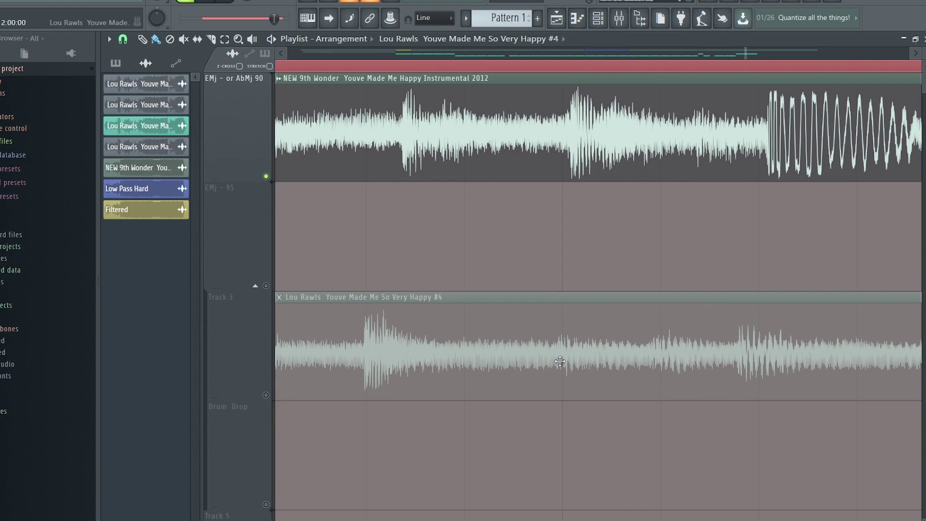
{"action": "scroll", "coordinate": [564, 383], "scroll_direction": "up", "scroll_amount": 3}
{"action": "left_click", "coordinate": [600, 311]}
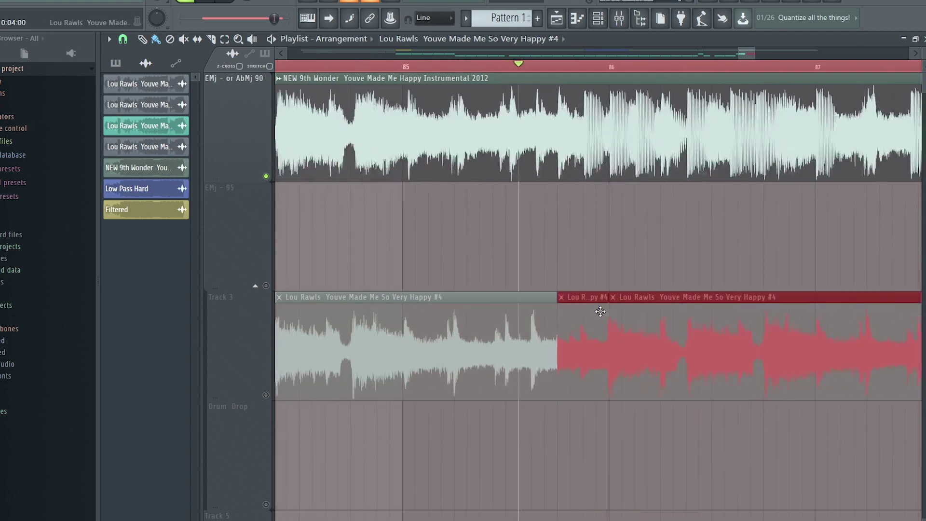
{"action": "key", "text": "shift+Down"}
{"action": "scroll", "coordinate": [593, 298], "scroll_direction": "down", "scroll_amount": 4}
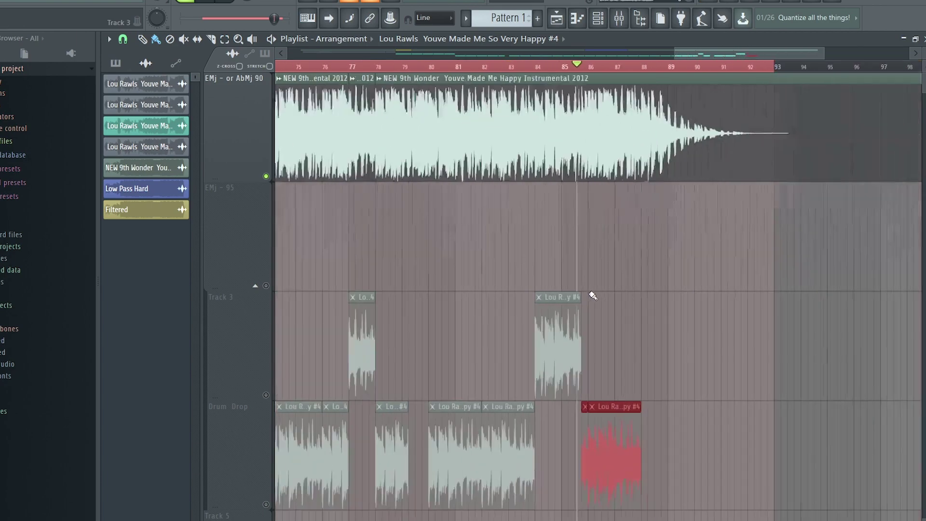
- Play from about bar 85.5 past bar 88 to check the moved Drum Drop clips against the instrumental
{"action": "scroll", "coordinate": [615, 316], "scroll_direction": "up", "scroll_amount": 3}
{"action": "key", "text": "space"}
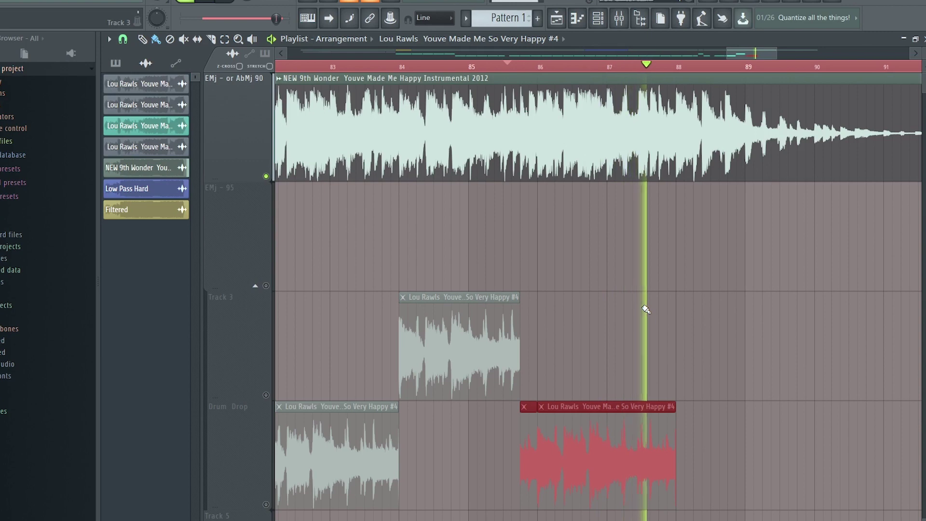
{"action": "scroll", "coordinate": [646, 309], "scroll_direction": "up", "scroll_amount": 2}
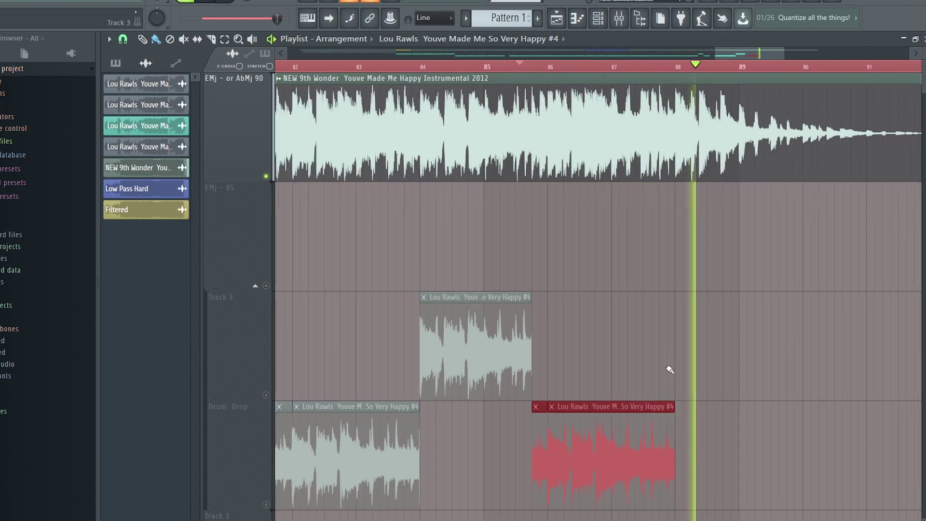
{"action": "scroll", "coordinate": [718, 446], "scroll_direction": "down", "scroll_amount": 1}
- Duplicate the Drum Drop clip at bars 86 to 88 three times in a row, filling the track up to bar 94
{"action": "left_click", "coordinate": [460, 338]}
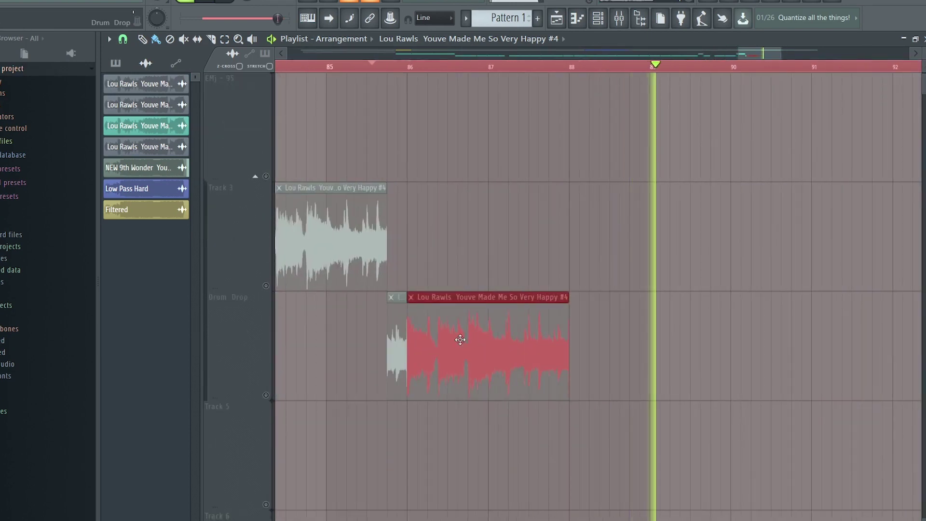
{"action": "key", "text": "ctrl+b"}
{"action": "scroll", "coordinate": [634, 324], "scroll_direction": "down", "scroll_amount": 2}
{"action": "scroll", "coordinate": [635, 325], "scroll_direction": "up", "scroll_amount": 2}
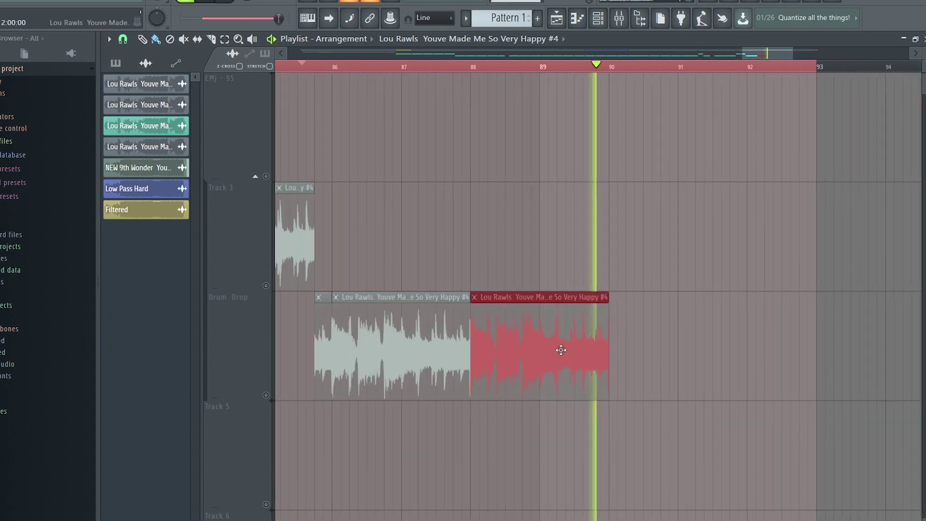
{"action": "key", "text": "ctrl+b"}
{"action": "scroll", "coordinate": [742, 312], "scroll_direction": "down", "scroll_amount": 4}
{"action": "scroll", "coordinate": [742, 312], "scroll_direction": "up", "scroll_amount": 4}
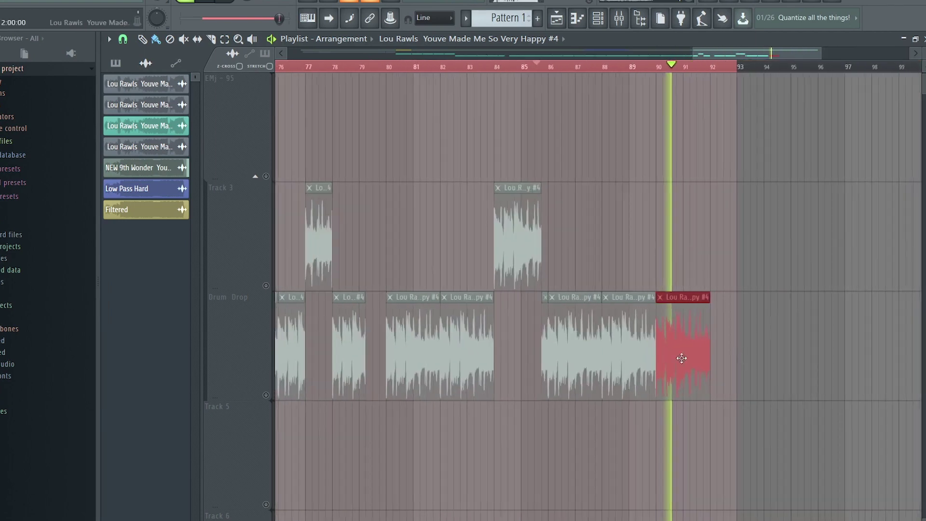
{"action": "scroll", "coordinate": [754, 263], "scroll_direction": "down", "scroll_amount": 2}
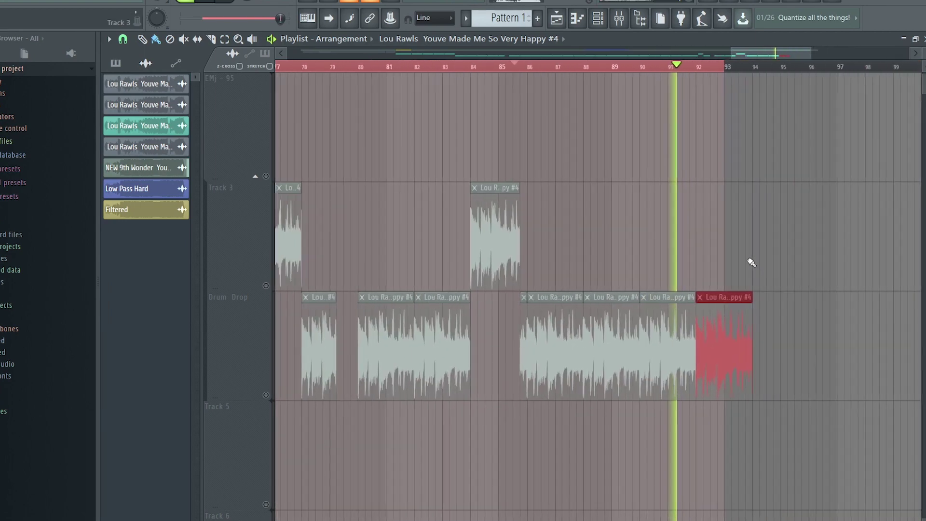
- Clear the clip selection and examine the whole arrangement of Lou Rawls clips against the instrumental's sections
{"action": "scroll", "coordinate": [751, 193], "scroll_direction": "up", "scroll_amount": 3}
{"action": "key", "text": "ctrl+a"}
{"action": "scroll", "coordinate": [810, 207], "scroll_direction": "down", "scroll_amount": 4}
{"action": "left_click", "coordinate": [905, 369]}
{"action": "scroll", "coordinate": [904, 369], "scroll_direction": "down", "scroll_amount": 4}
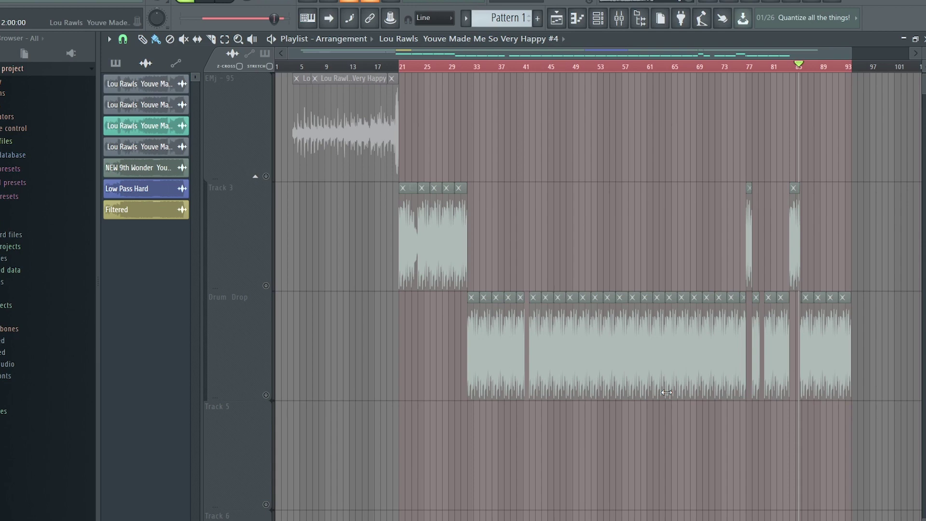
{"action": "scroll", "coordinate": [575, 206], "scroll_direction": "up", "scroll_amount": 4}
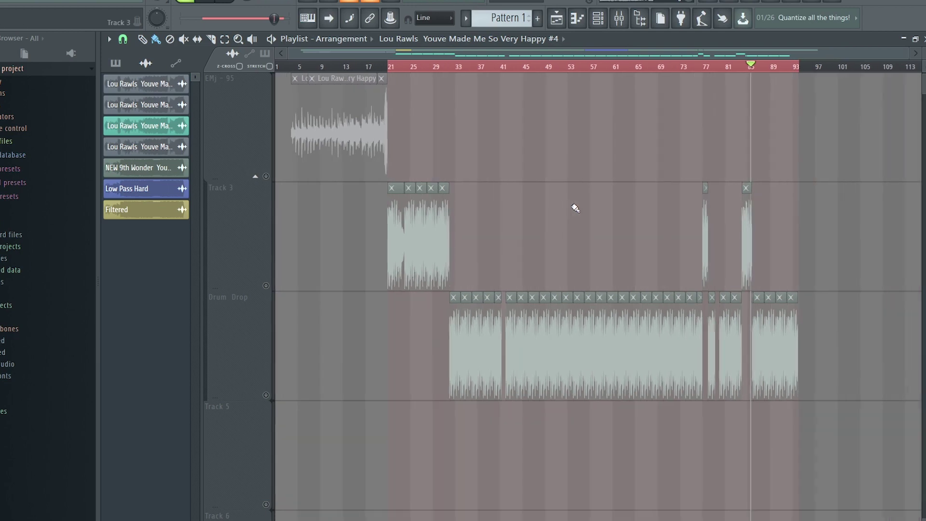
{"action": "scroll", "coordinate": [464, 248], "scroll_direction": "down", "scroll_amount": 3}
{"action": "scroll", "coordinate": [459, 249], "scroll_direction": "up", "scroll_amount": 2}
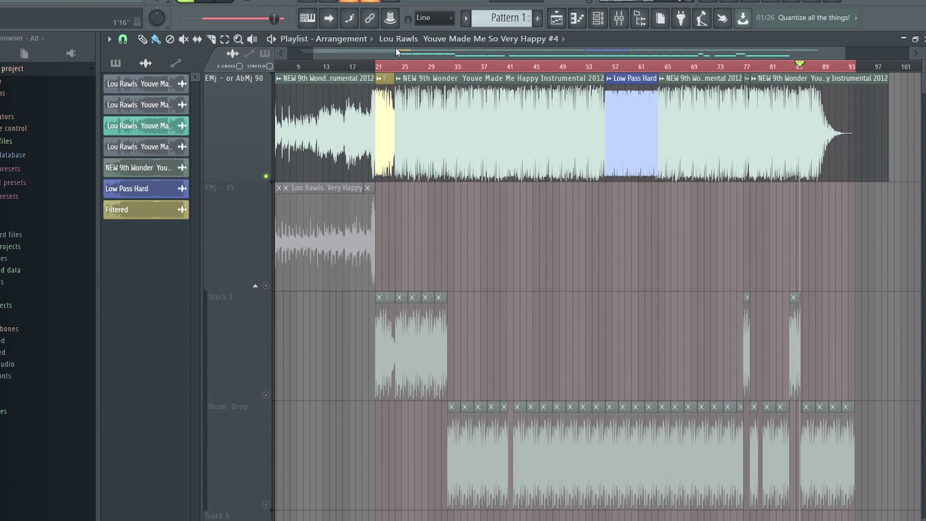
- Place the playhead at about bar 38 and survey the full song timeline
{"action": "left_click", "coordinate": [385, 64]}
{"action": "left_click", "coordinate": [522, 62]}
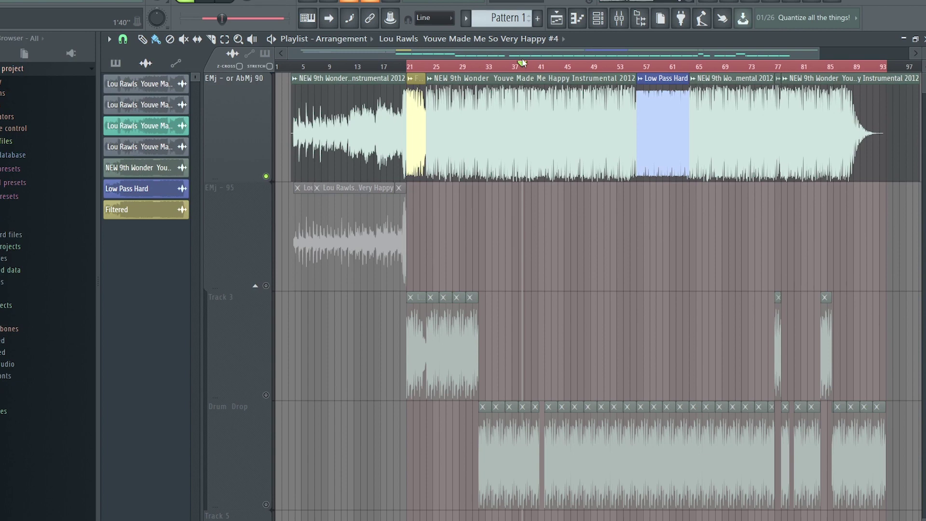
{"action": "scroll", "coordinate": [563, 196], "scroll_direction": "down", "scroll_amount": 5}
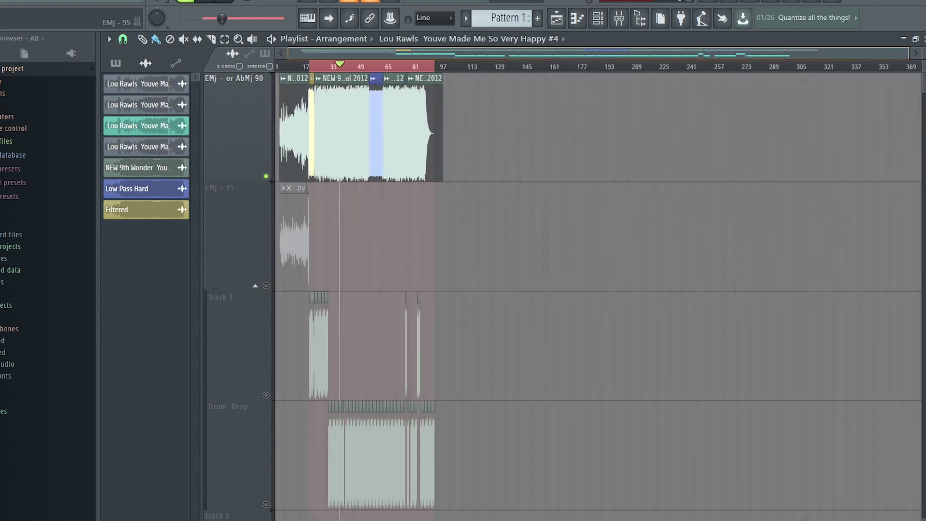
{"action": "scroll", "coordinate": [372, 232], "scroll_direction": "up", "scroll_amount": 5}
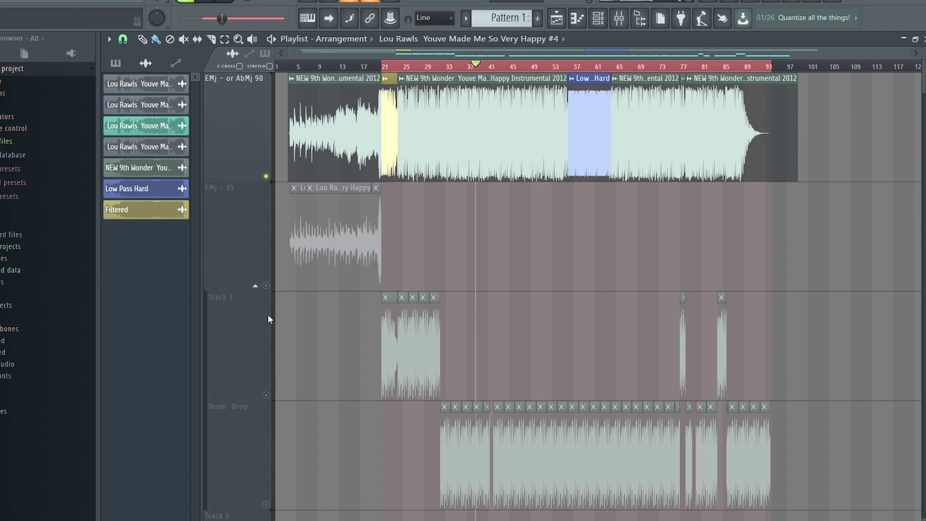
- Try Normalize in the sample settings of the Lou Rawls intro clip on the EMj - 95 track
{"action": "left_click_drag", "start_coordinate": [909, 53], "coordinate": [444, 54]}
{"action": "left_click_drag", "start_coordinate": [334, 271], "coordinate": [407, 285]}
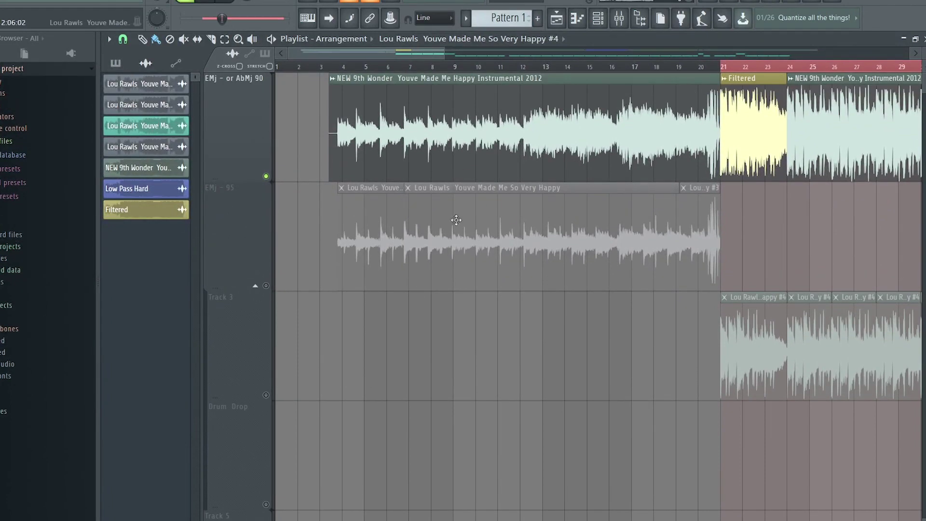
{"action": "left_click", "coordinate": [444, 213]}
{"action": "double_click", "coordinate": [444, 212]}
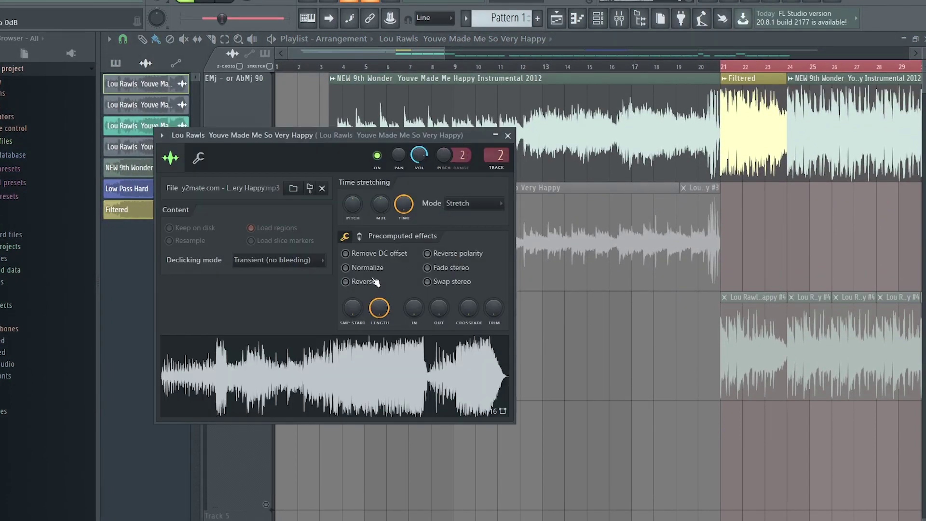
{"action": "left_click", "coordinate": [346, 267]}
{"action": "left_click", "coordinate": [357, 268]}
{"action": "left_click", "coordinate": [509, 136]}
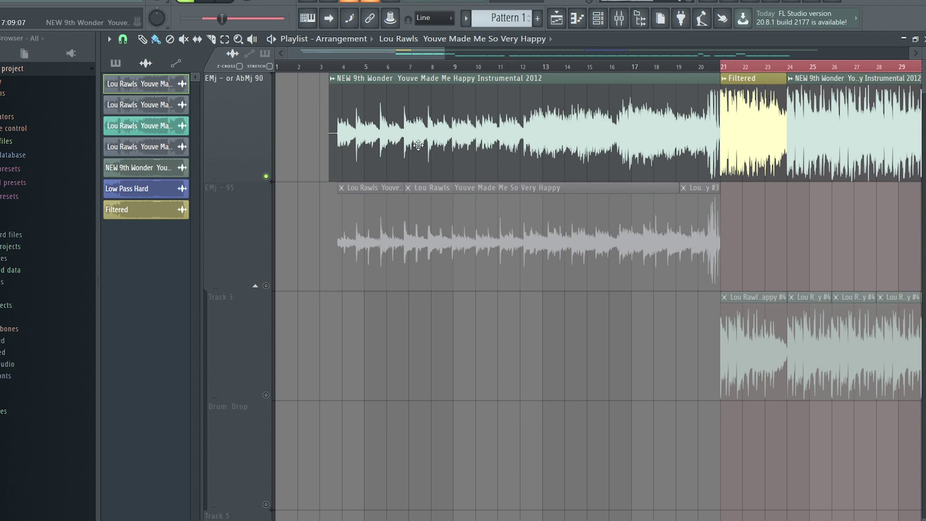
{"action": "scroll", "coordinate": [612, 321], "scroll_direction": "down", "scroll_amount": 2, "text": "ctrl"}
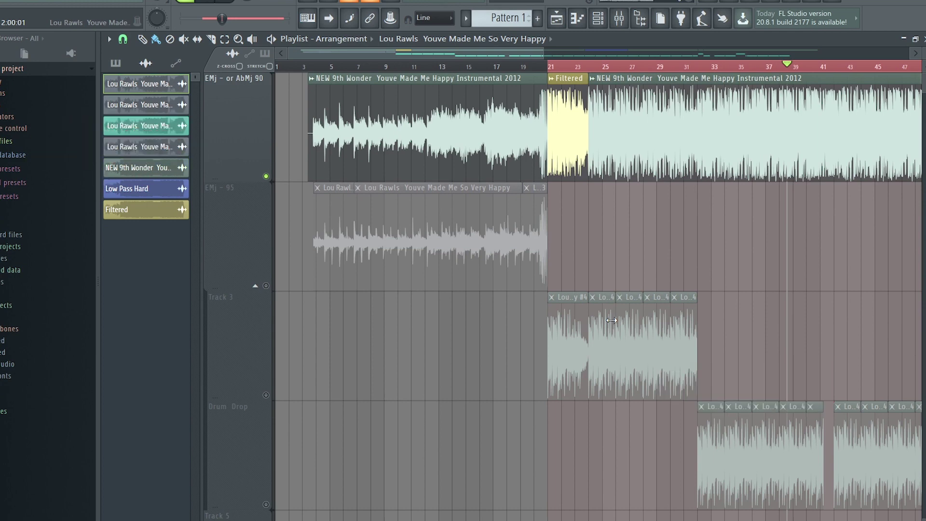
{"action": "scroll", "coordinate": [610, 323], "scroll_direction": "down", "scroll_amount": 3}
{"action": "scroll", "coordinate": [598, 338], "scroll_direction": "up", "scroll_amount": 3}
{"action": "scroll", "coordinate": [572, 377], "scroll_direction": "down", "scroll_amount": 3}
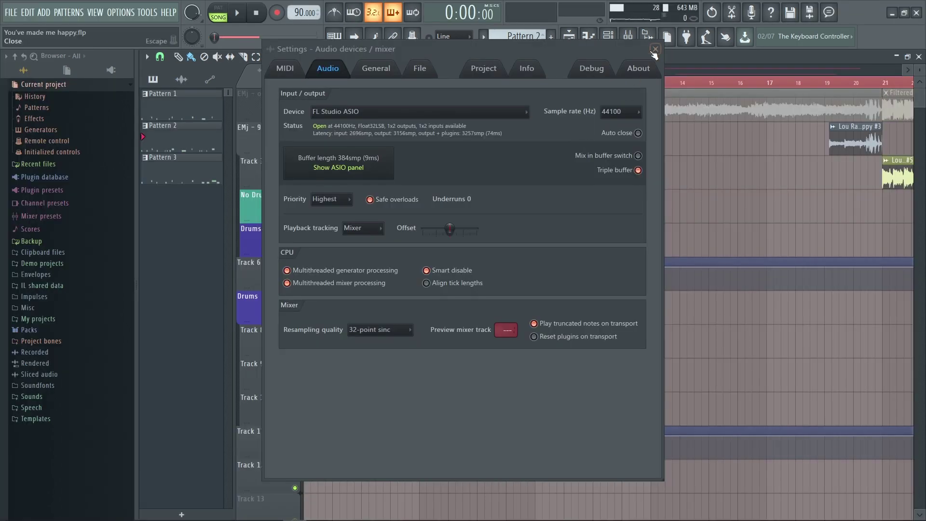
- Close the audio settings and examine how Patterns 1, 2 and 3 are laid out beneath the Drums sample clips
{"action": "left_click", "coordinate": [656, 49]}
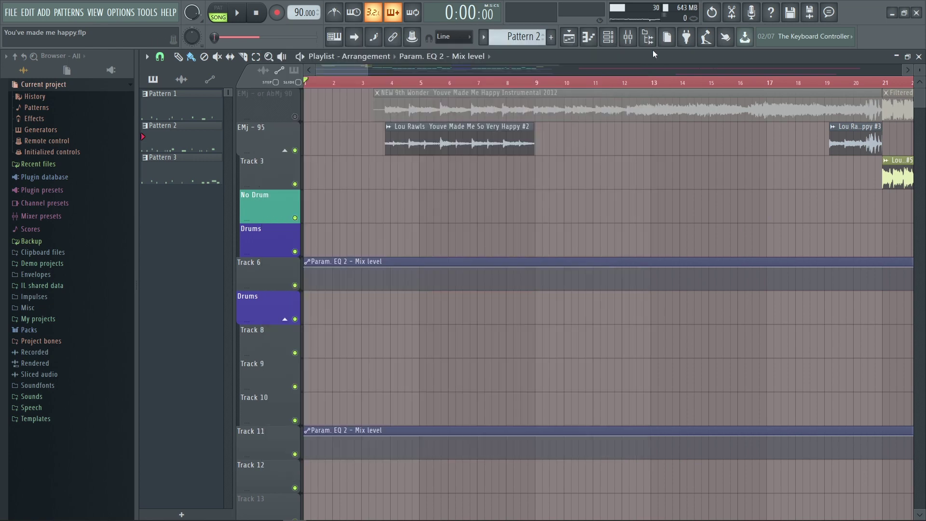
{"action": "scroll", "coordinate": [606, 164], "scroll_direction": "right", "scroll_amount": 10}
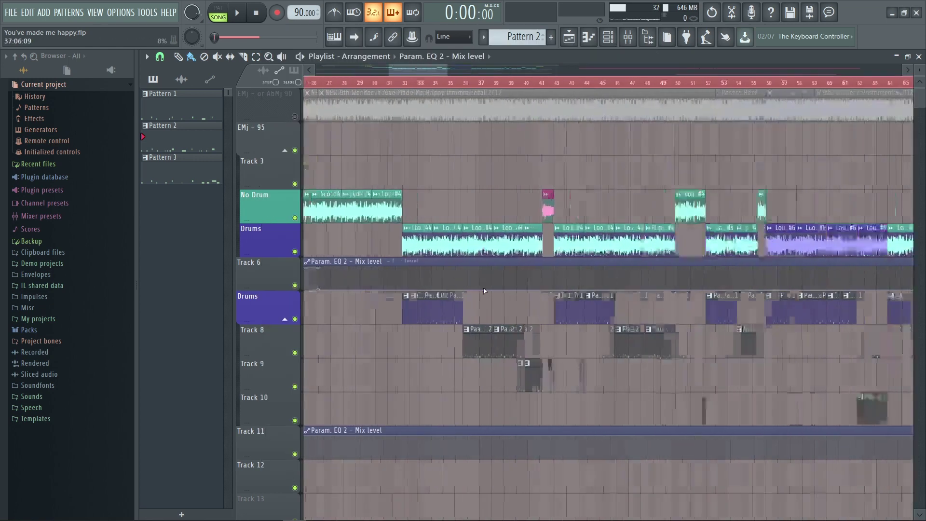
{"action": "scroll", "coordinate": [302, 258], "scroll_direction": "up", "scroll_amount": 2}
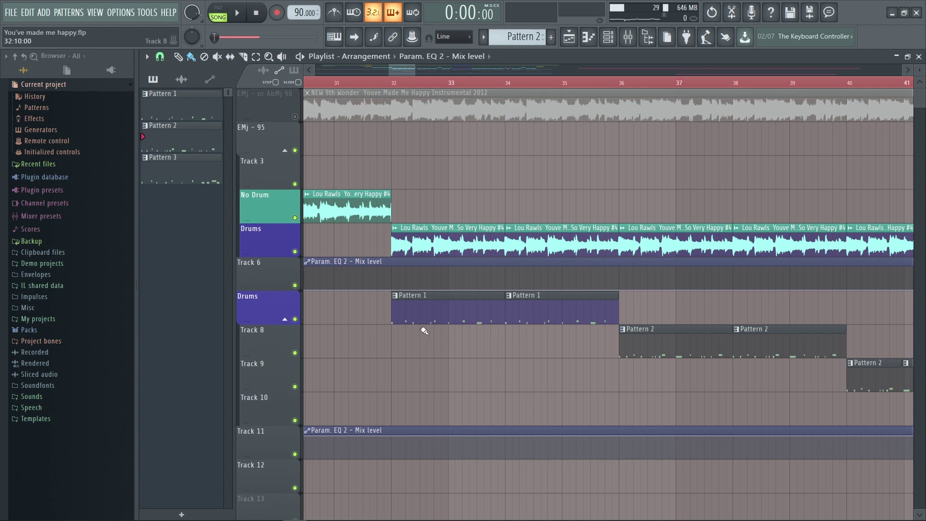
{"action": "scroll", "coordinate": [380, 334], "scroll_direction": "down", "scroll_amount": 3}
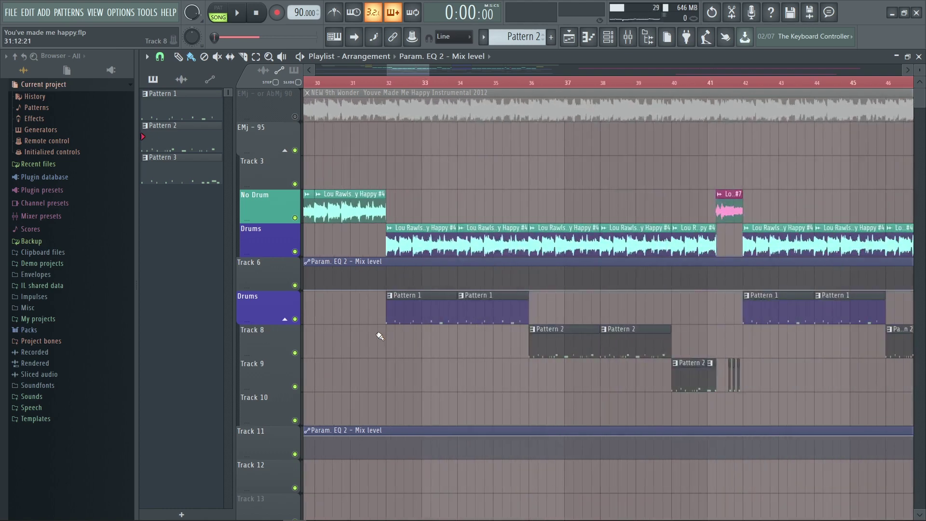
{"action": "scroll", "coordinate": [503, 333], "scroll_direction": "down", "scroll_amount": 4}
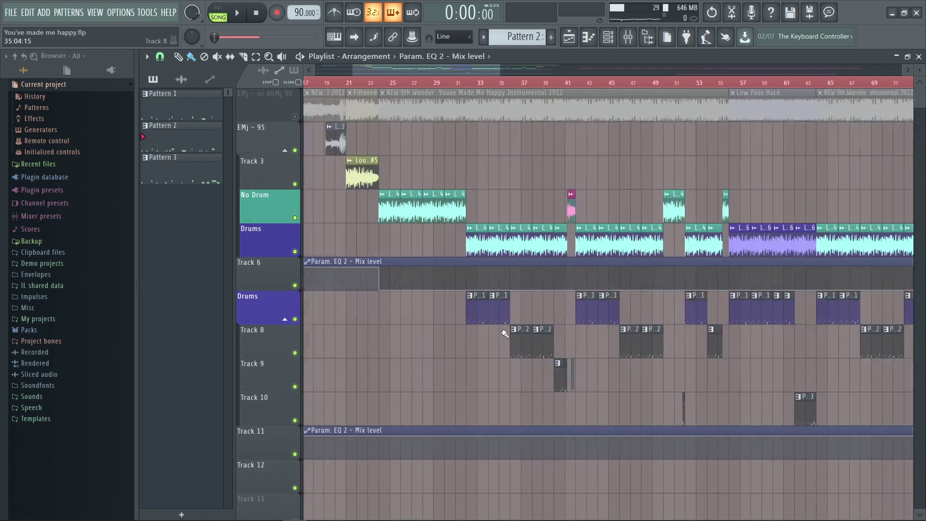
{"action": "scroll", "coordinate": [508, 343], "scroll_direction": "up", "scroll_amount": 2}
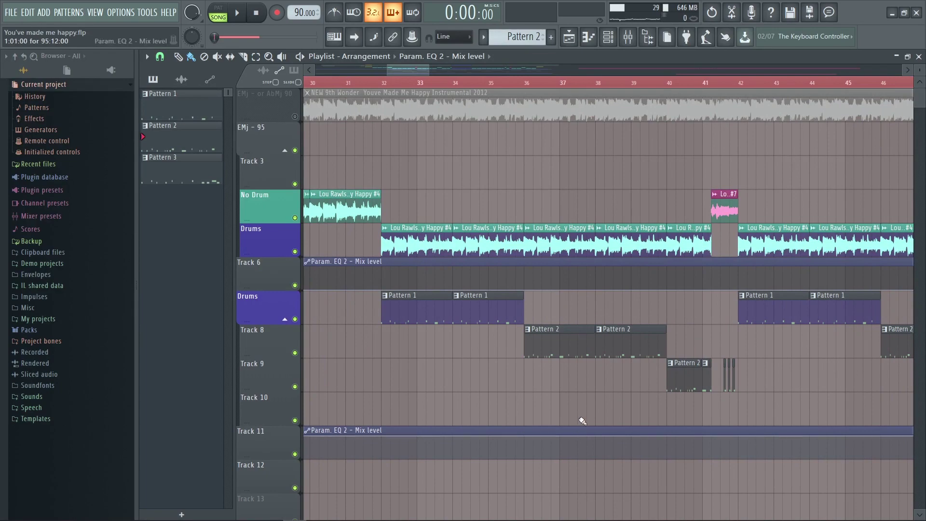
{"action": "scroll", "coordinate": [460, 333], "scroll_direction": "up", "scroll_amount": 5}
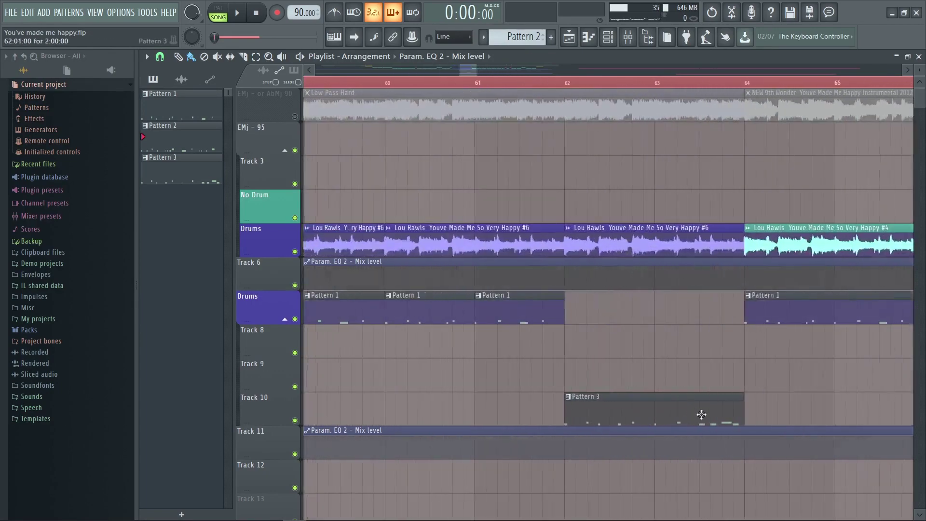
{"action": "scroll", "coordinate": [536, 351], "scroll_direction": "down", "scroll_amount": 7}
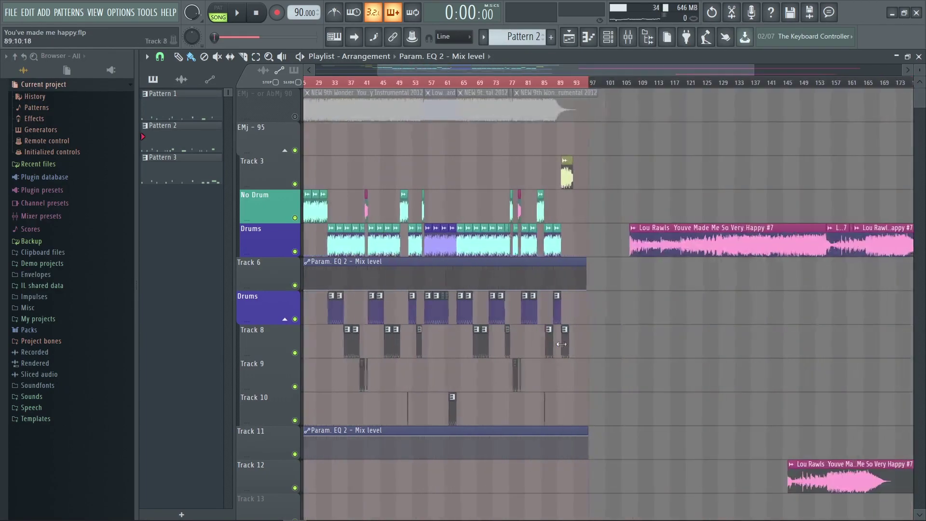
- Solo the instrumental track, audition it from just before bar 41 through the drum break towards bar 42, and unsolo it
{"action": "scroll", "coordinate": [458, 236], "scroll_direction": "up", "scroll_amount": 3}
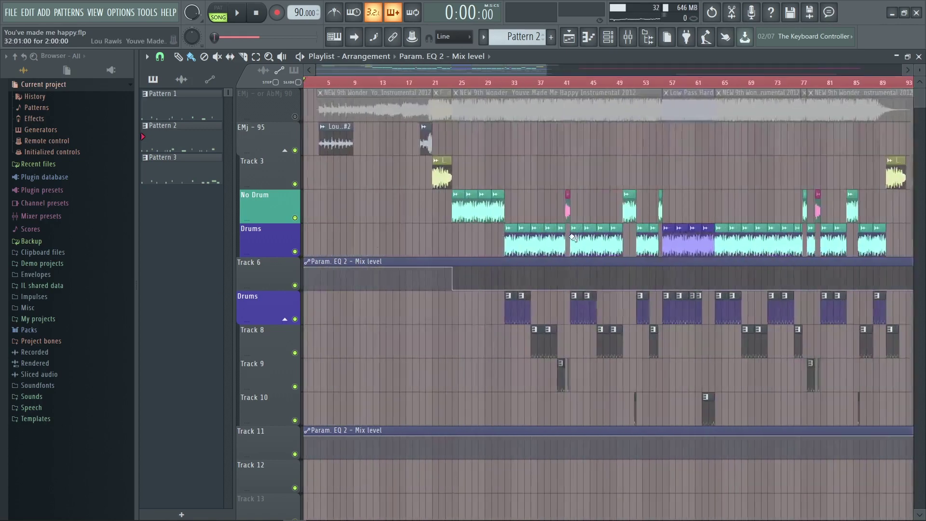
{"action": "scroll", "coordinate": [458, 236], "scroll_direction": "up", "scroll_amount": 6}
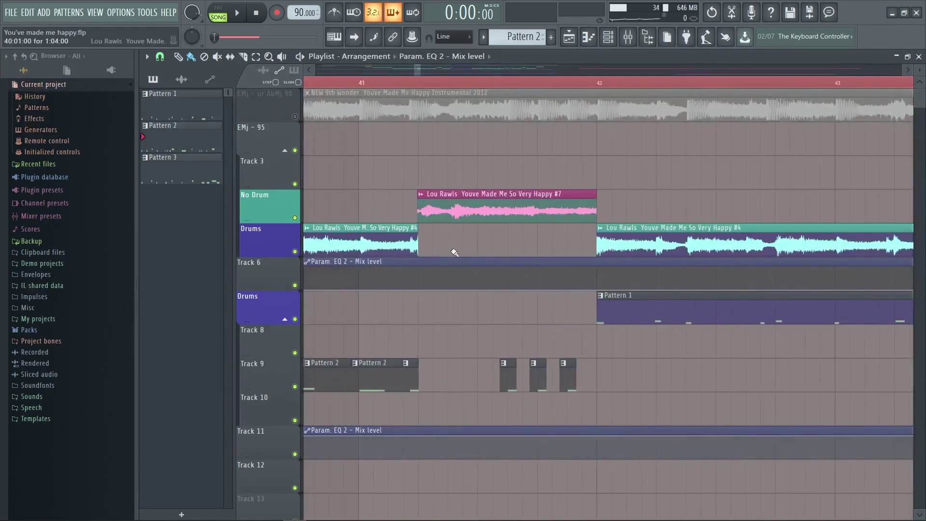
{"action": "left_click", "coordinate": [328, 82]}
{"action": "right_click", "coordinate": [294, 117]}
{"action": "key", "text": "space"}
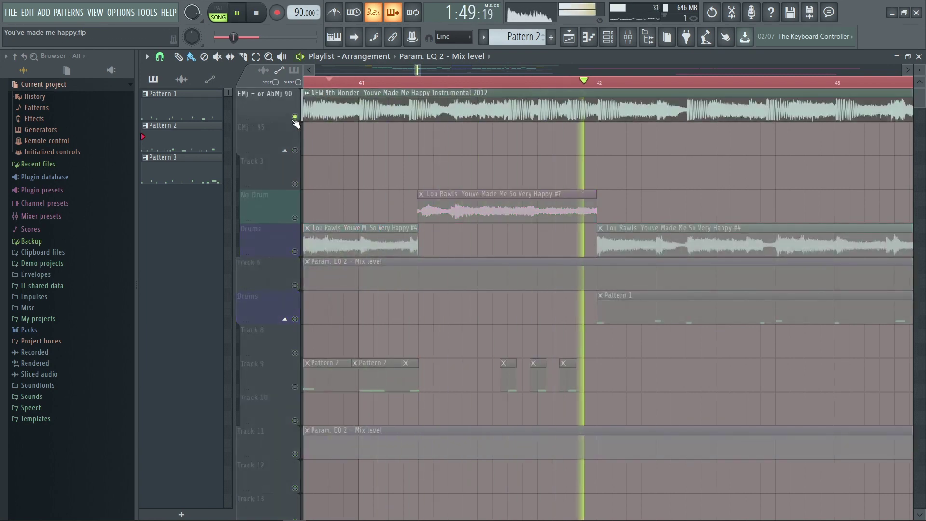
{"action": "key", "text": "space"}
{"action": "scroll", "coordinate": [362, 202], "scroll_direction": "down", "scroll_amount": 5}
{"action": "right_click", "coordinate": [294, 117]}
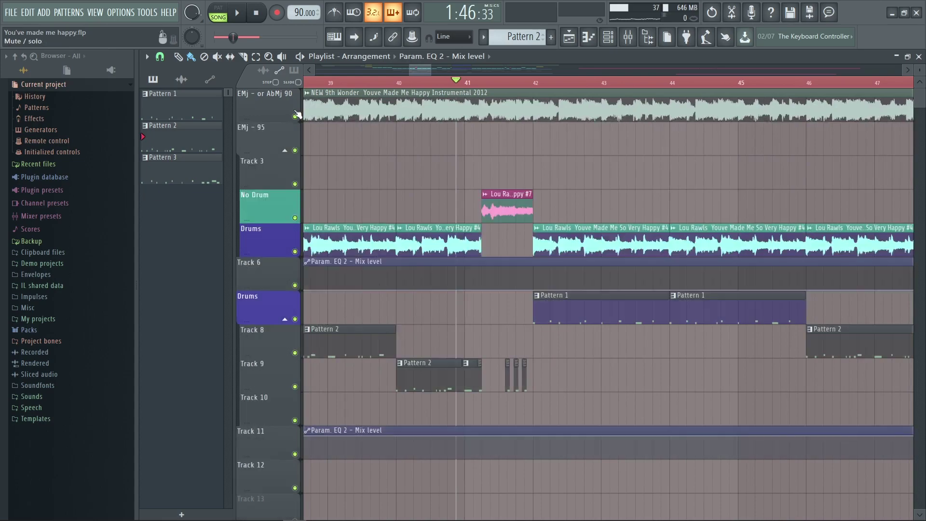
- Examine the finished arrangement around the Filtered section and its yellow Lou Rawls clip at bars 21 to 24
{"action": "scroll", "coordinate": [537, 207], "scroll_direction": "down", "scroll_amount": 6}
{"action": "scroll", "coordinate": [579, 261], "scroll_direction": "up", "scroll_amount": 2}
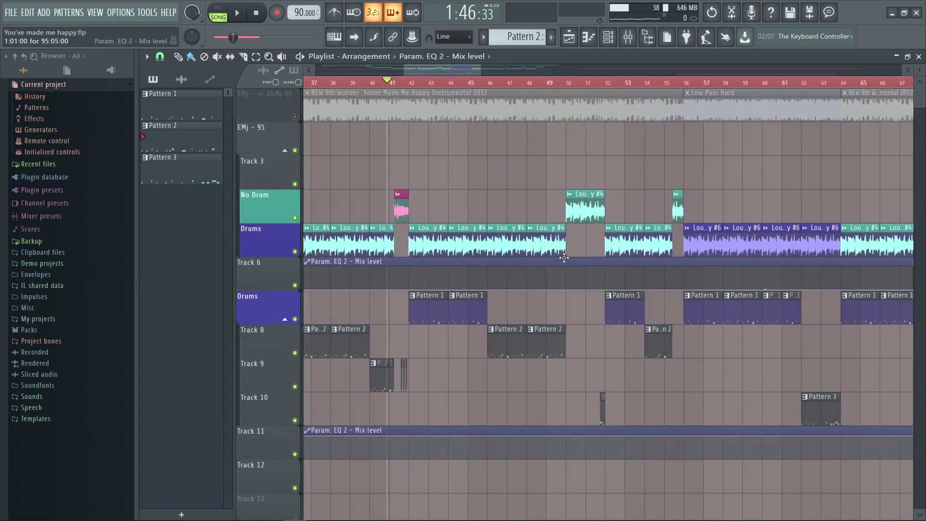
{"action": "scroll", "coordinate": [765, 161], "scroll_direction": "up", "scroll_amount": 4}
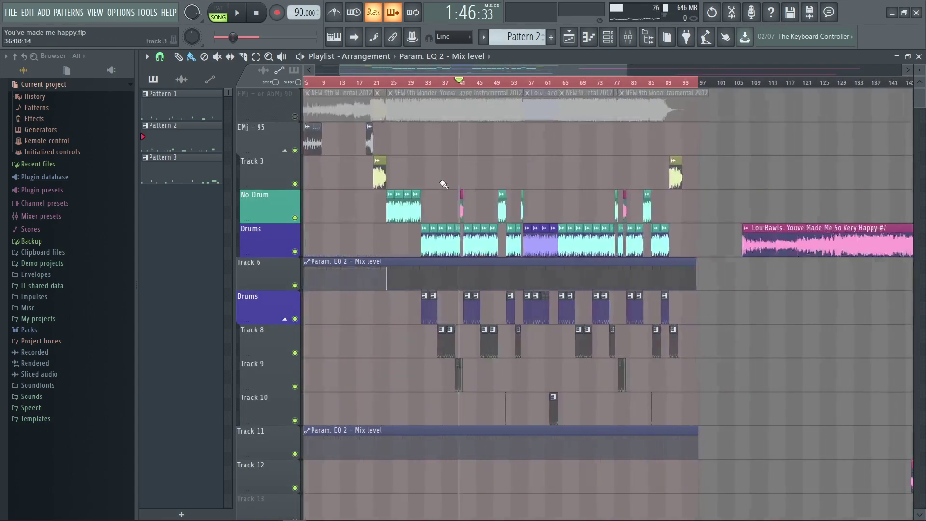
{"action": "scroll", "coordinate": [366, 178], "scroll_direction": "up", "scroll_amount": 5}
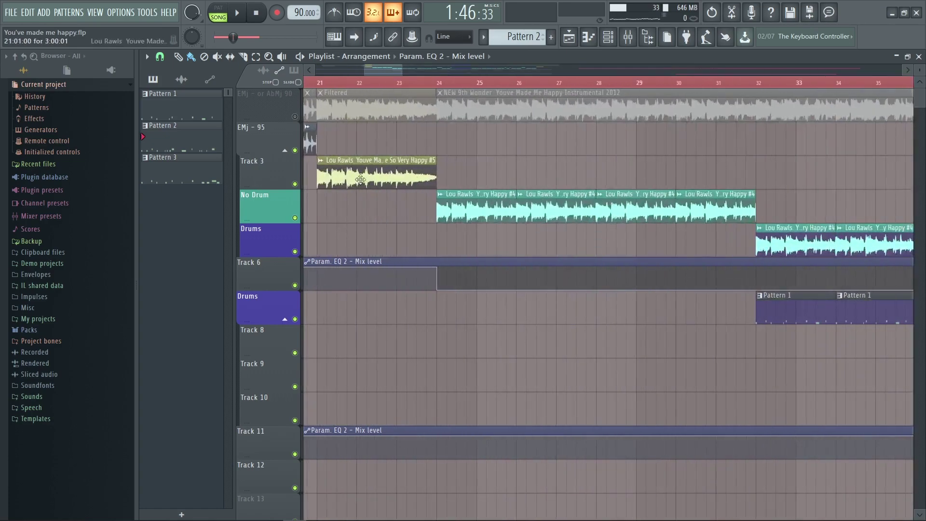
- Examine the yellow Lou Rawls clip near bar 90 and the drum pattern layout around bars 32 to 45
{"action": "scroll", "coordinate": [464, 172], "scroll_direction": "down", "scroll_amount": 8}
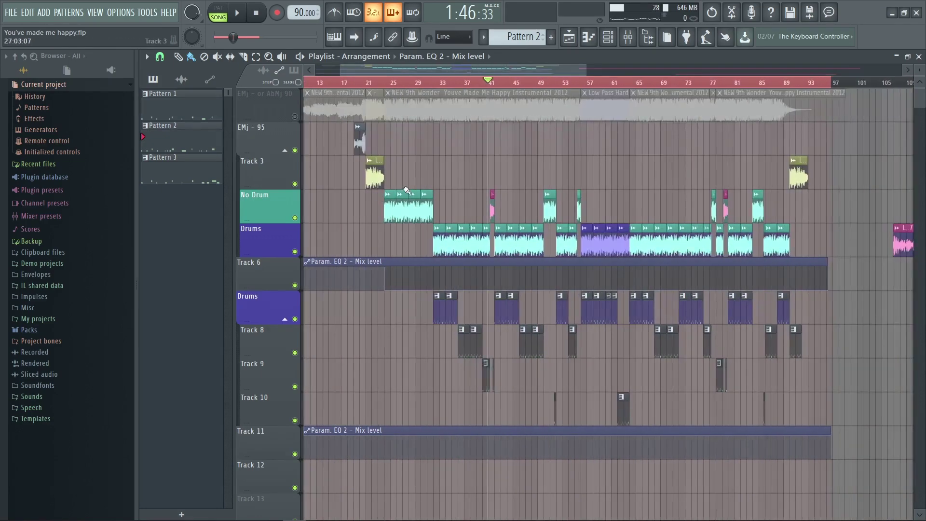
{"action": "scroll", "coordinate": [466, 214], "scroll_direction": "up", "scroll_amount": 5}
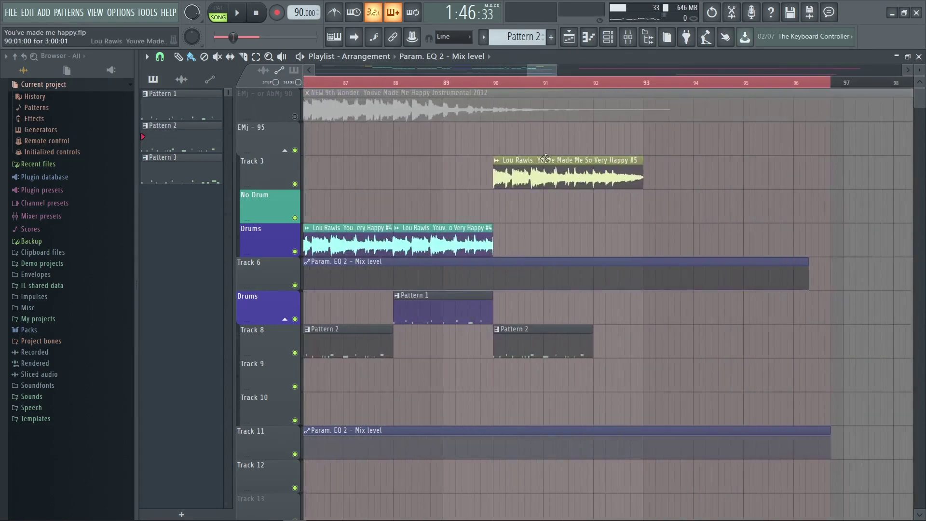
{"action": "scroll", "coordinate": [526, 242], "scroll_direction": "down", "scroll_amount": 5}
{"action": "scroll", "coordinate": [488, 259], "scroll_direction": "up", "scroll_amount": 4}
{"action": "scroll", "coordinate": [488, 260], "scroll_direction": "up", "scroll_amount": 1}
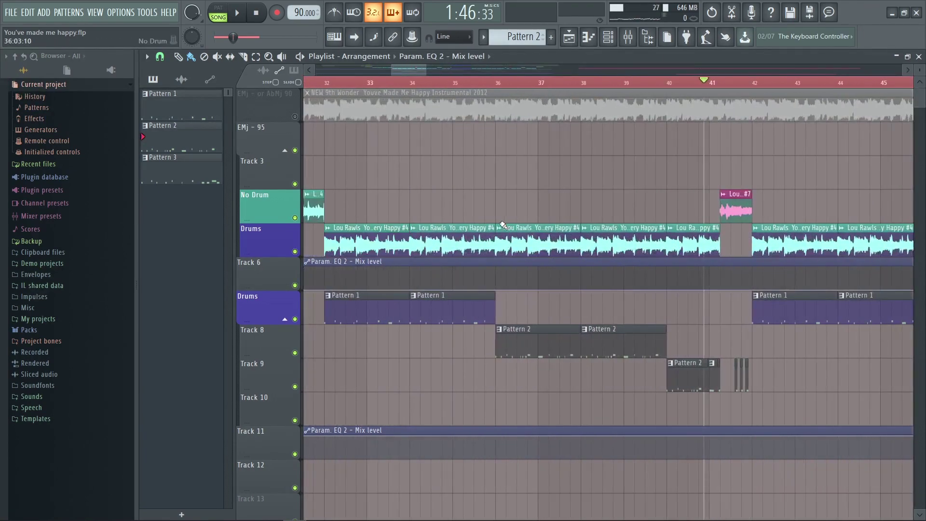
- Audition the start of the drum section from bar 32, stop playback and view the whole arrangement
{"action": "left_click", "coordinate": [331, 86]}
{"action": "key", "text": "space"}
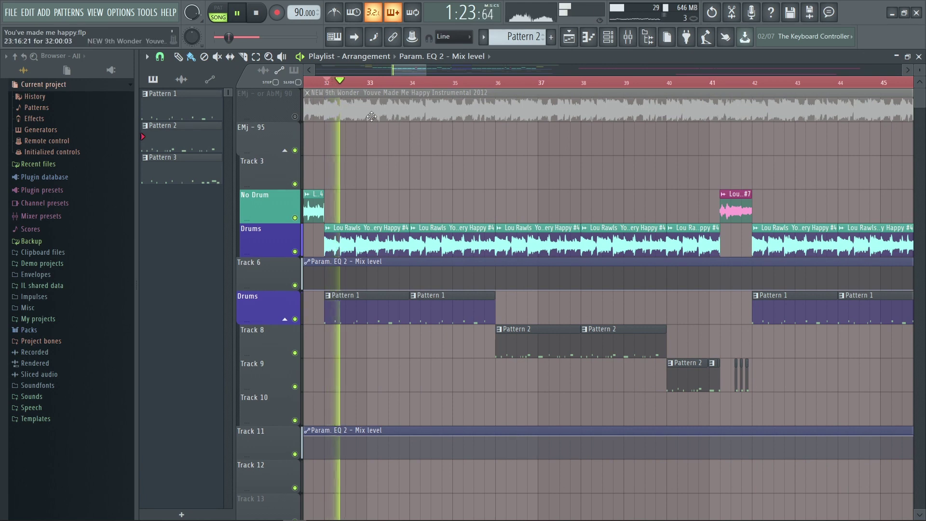
{"action": "key", "text": "space"}
{"action": "scroll", "coordinate": [641, 341], "scroll_direction": "down", "scroll_amount": 6}
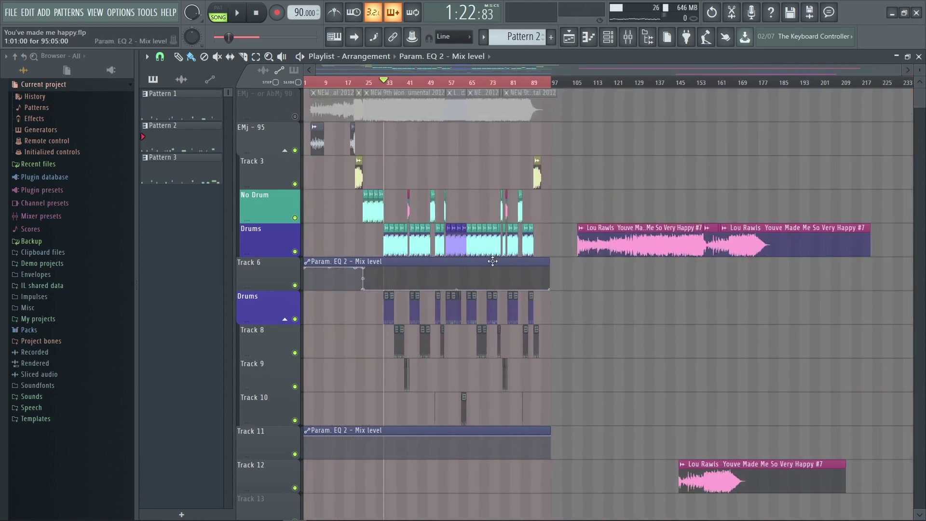
- Audition the short pink Lou Rawls #7 chop on the Drums track around bars 161 to 162 and stop playback
{"action": "scroll", "coordinate": [677, 282], "scroll_direction": "up", "scroll_amount": 5}
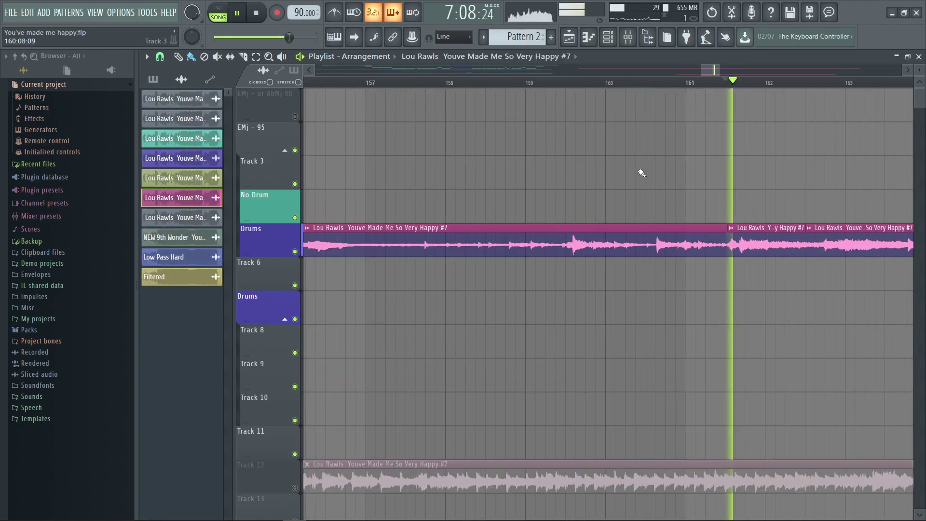
{"action": "scroll", "coordinate": [606, 159], "scroll_direction": "down", "scroll_amount": 2}
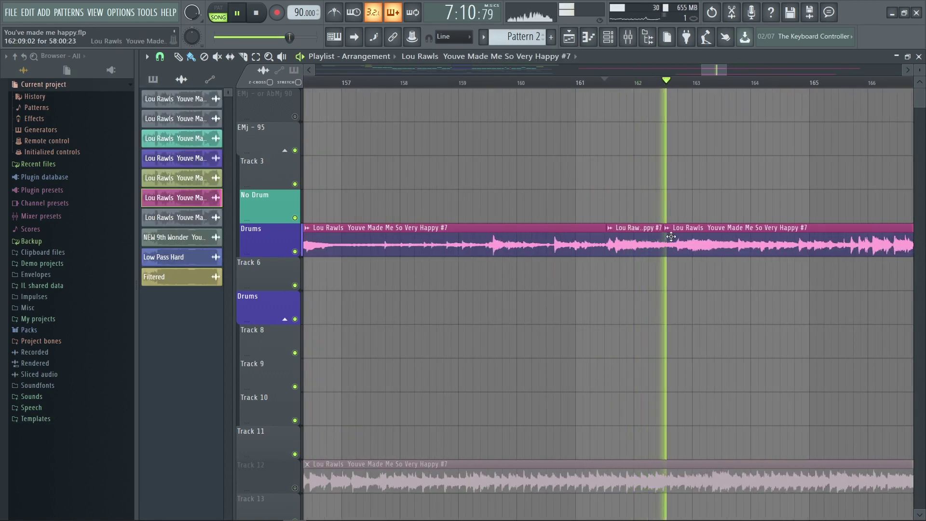
{"action": "key", "text": "space"}
{"action": "scroll", "coordinate": [594, 231], "scroll_direction": "down", "scroll_amount": 8}
{"action": "scroll", "coordinate": [594, 231], "scroll_direction": "down", "scroll_amount": 3}
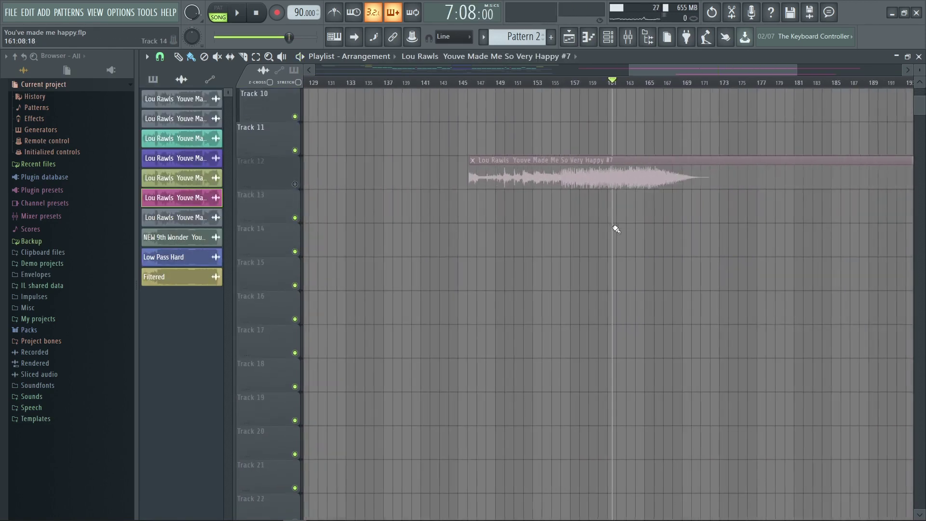
{"action": "scroll", "coordinate": [613, 228], "scroll_direction": "up", "scroll_amount": 4}
{"action": "scroll", "coordinate": [706, 284], "scroll_direction": "down", "scroll_amount": 2}
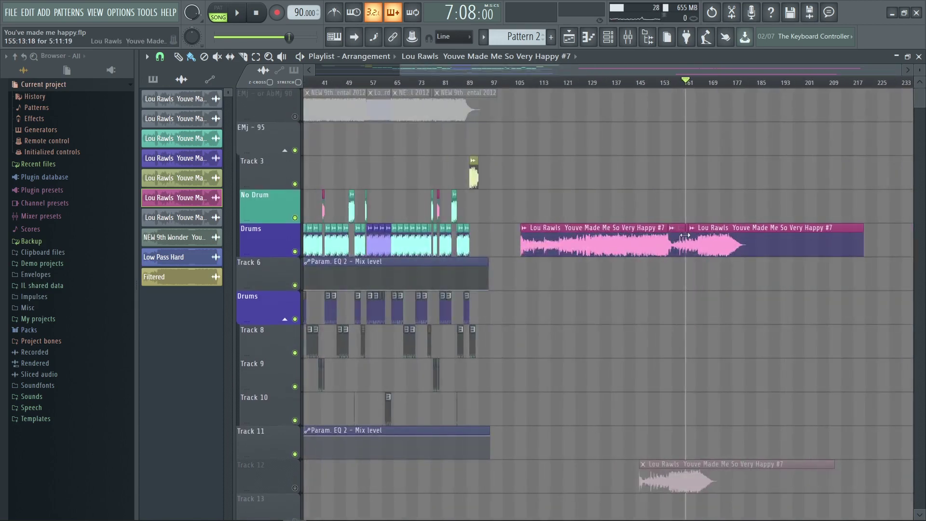
- Try resizing a pink Lou Rawls #7 clip on the Drums track, and undo the resize
{"action": "scroll", "coordinate": [678, 245], "scroll_direction": "up", "scroll_amount": 5}
{"action": "scroll", "coordinate": [407, 246], "scroll_direction": "down", "scroll_amount": 5}
{"action": "left_click_drag", "start_coordinate": [454, 241], "coordinate": [308, 242]}
{"action": "key", "text": "ctrl+z"}
- Examine where the pink Lou Rawls #7 sample is sliced around bars 161 and 162 within the full source clip
{"action": "scroll", "coordinate": [706, 277], "scroll_direction": "up", "scroll_amount": 3}
{"action": "scroll", "coordinate": [603, 237], "scroll_direction": "up", "scroll_amount": 6}
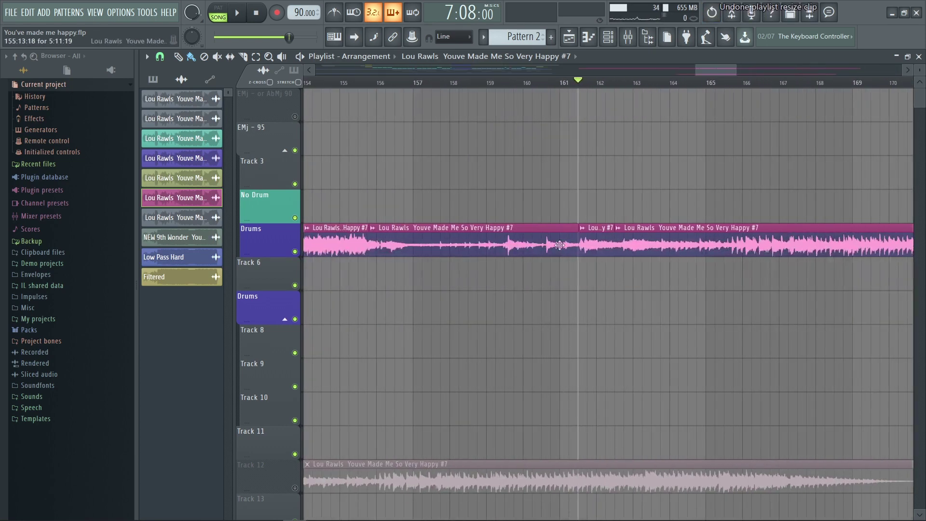
{"action": "scroll", "coordinate": [603, 236], "scroll_direction": "up", "scroll_amount": 1}
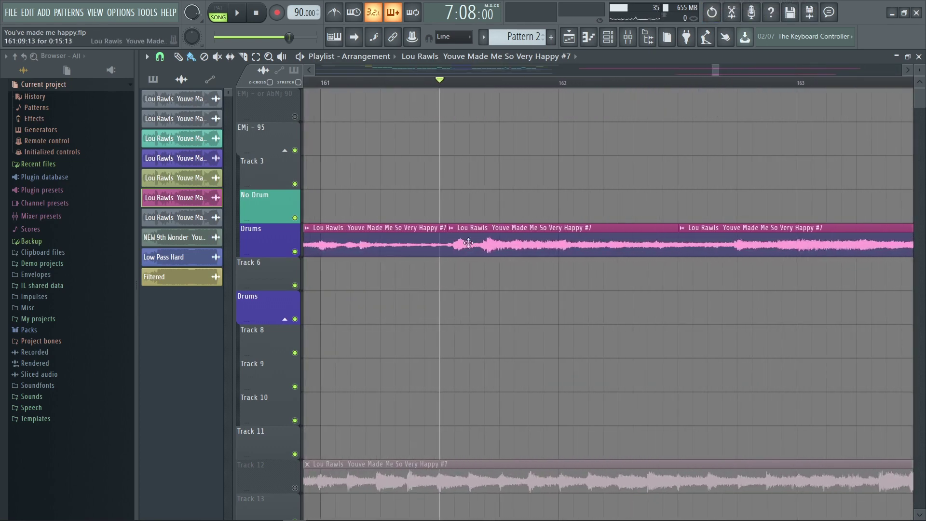
{"action": "scroll", "coordinate": [636, 241], "scroll_direction": "down", "scroll_amount": 6}
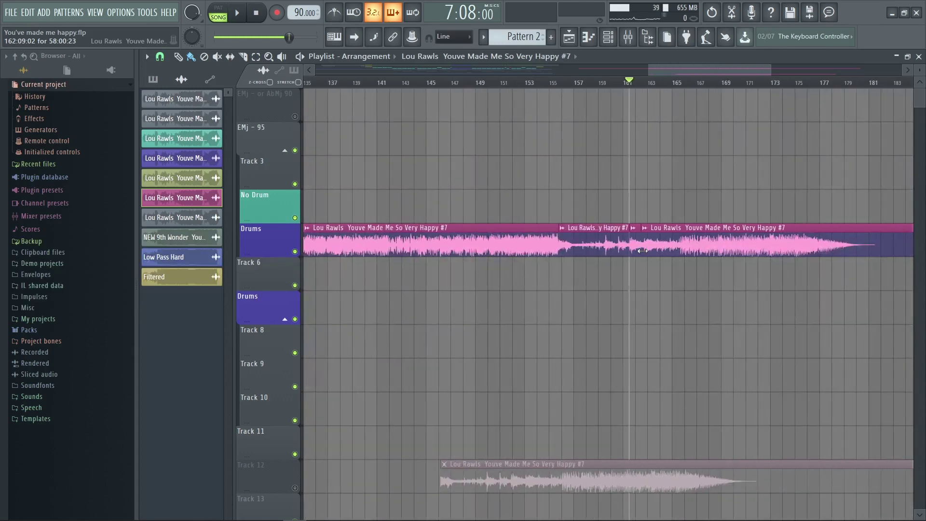
{"action": "scroll", "coordinate": [642, 251], "scroll_direction": "down", "scroll_amount": 4}
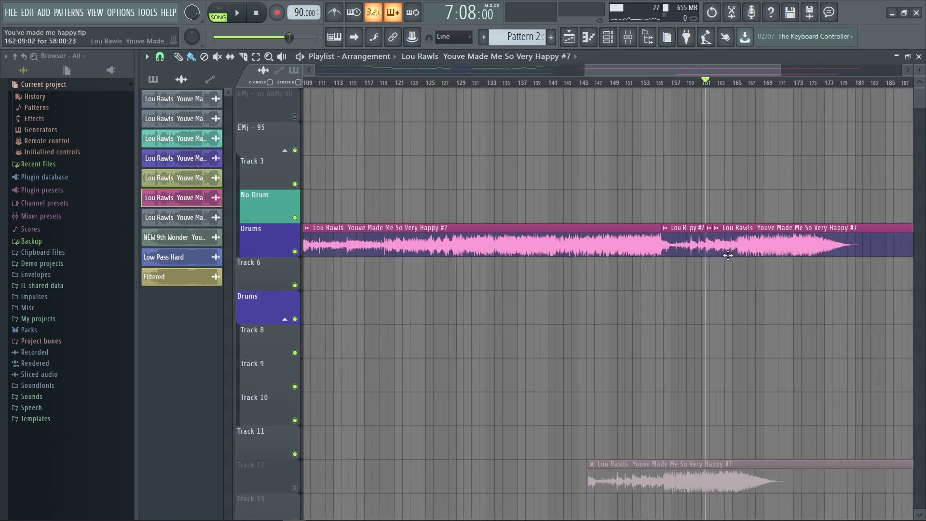
- Examine the pink No Drum chop at bar 41 and the chopped Pattern 2 pieces beneath it on Track 9
{"action": "scroll", "coordinate": [395, 332], "scroll_direction": "up", "scroll_amount": 4}
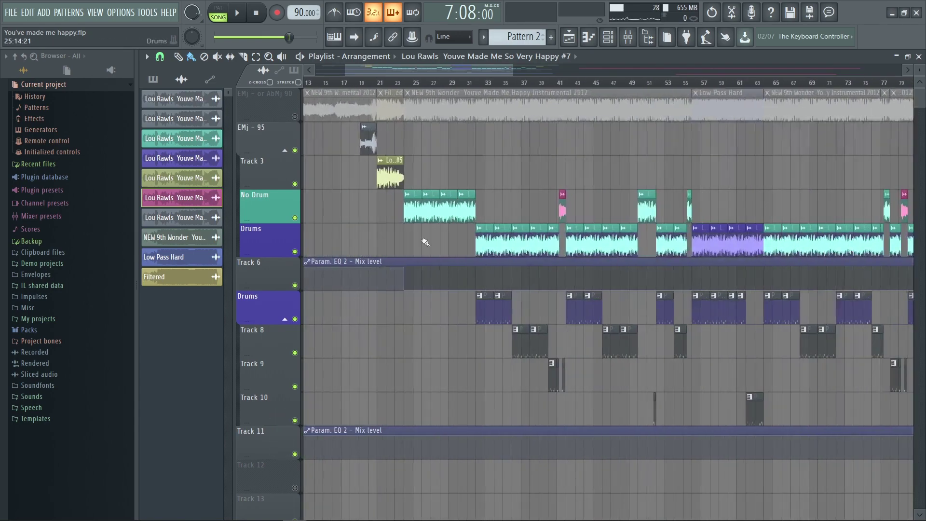
{"action": "scroll", "coordinate": [335, 224], "scroll_direction": "up", "scroll_amount": 3}
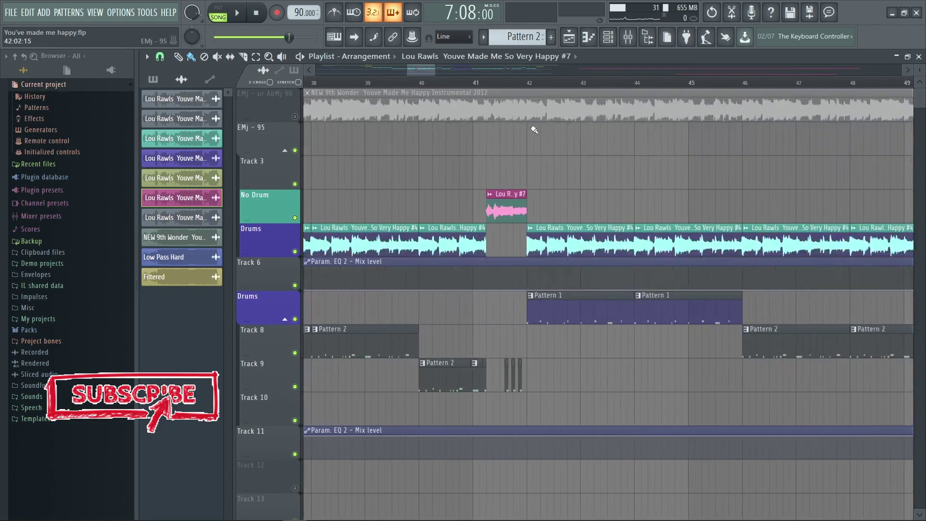
{"action": "scroll", "coordinate": [532, 297], "scroll_direction": "down", "scroll_amount": 4}
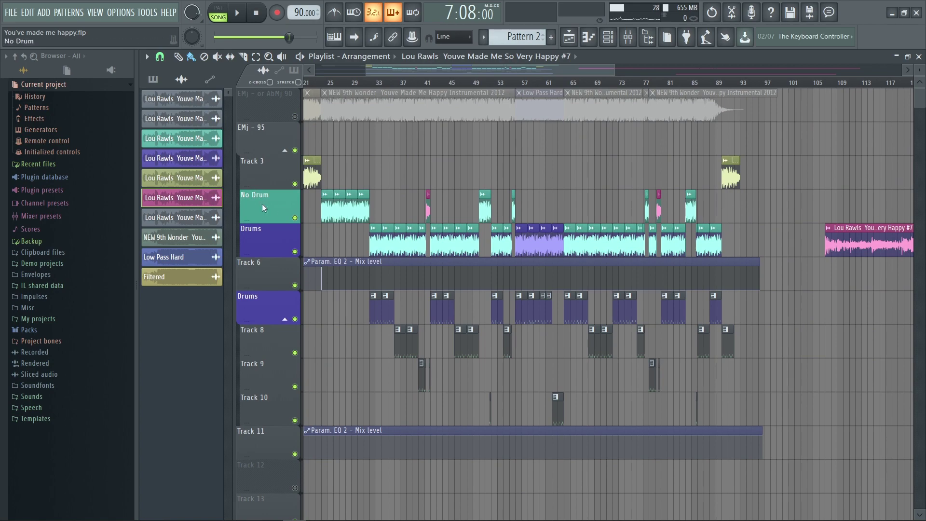
{"action": "scroll", "coordinate": [365, 207], "scroll_direction": "up", "scroll_amount": 3}
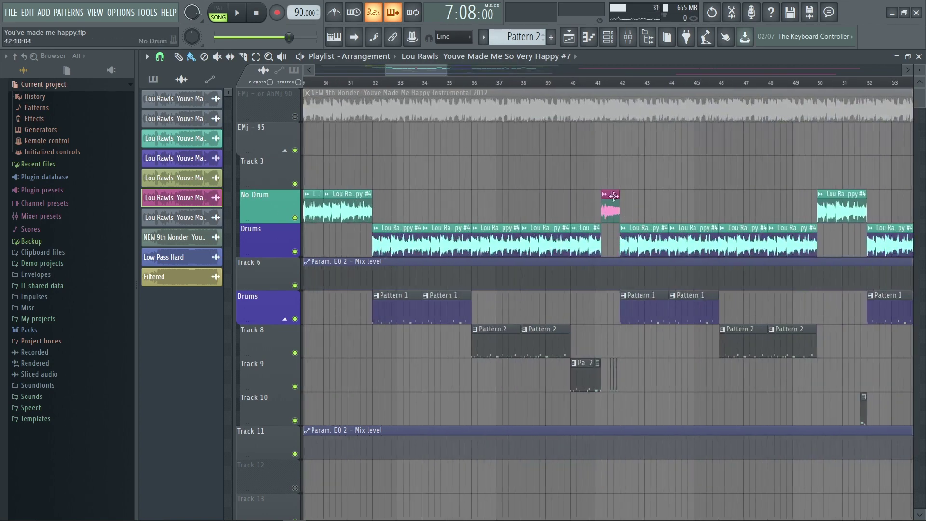
{"action": "scroll", "coordinate": [580, 420], "scroll_direction": "up", "scroll_amount": 3}
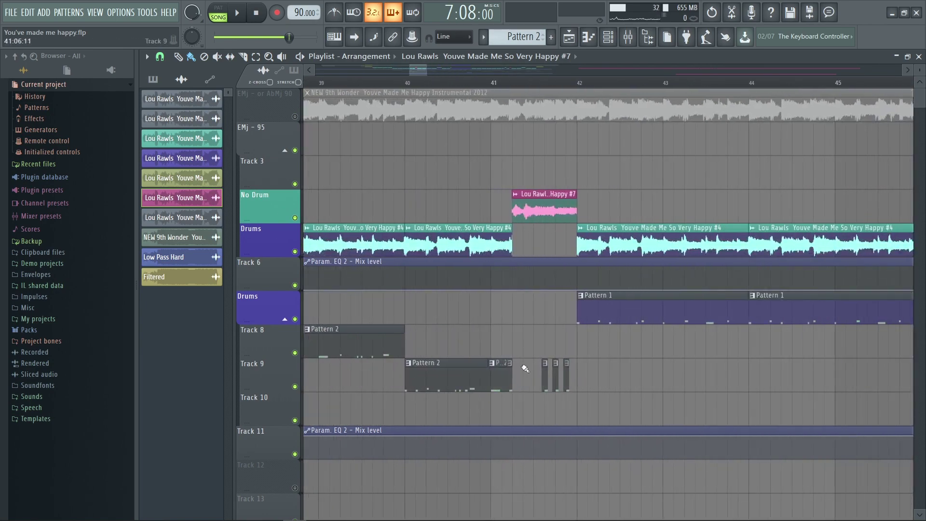
{"action": "scroll", "coordinate": [528, 351], "scroll_direction": "down", "scroll_amount": 5}
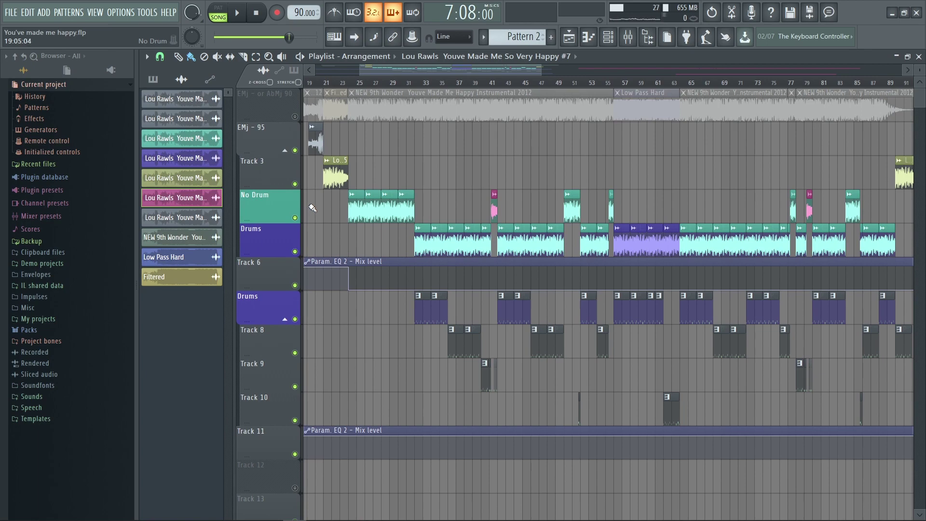
- Examine the intro clips on the EMj - 95 track and the yellow Filtered clip starting at bar 21
{"action": "scroll", "coordinate": [317, 199], "scroll_direction": "down", "scroll_amount": 5}
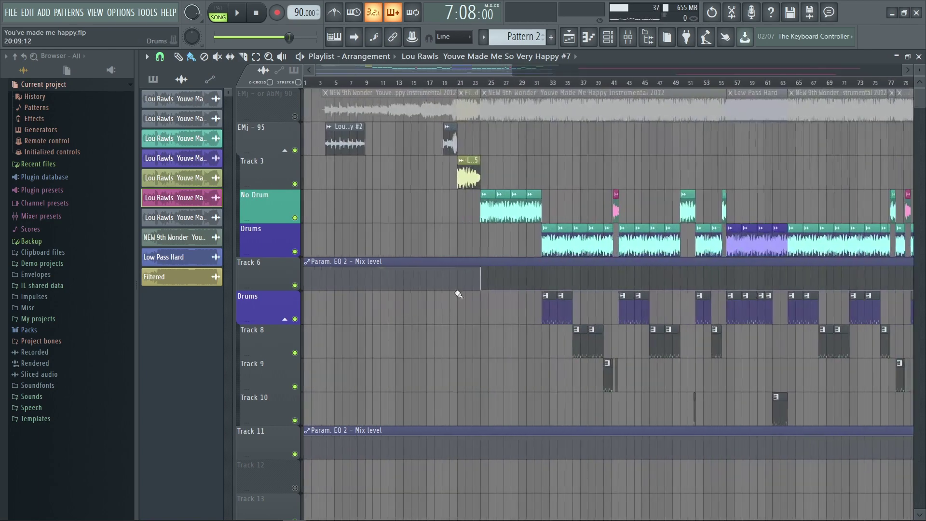
{"action": "scroll", "coordinate": [365, 156], "scroll_direction": "up", "scroll_amount": 5}
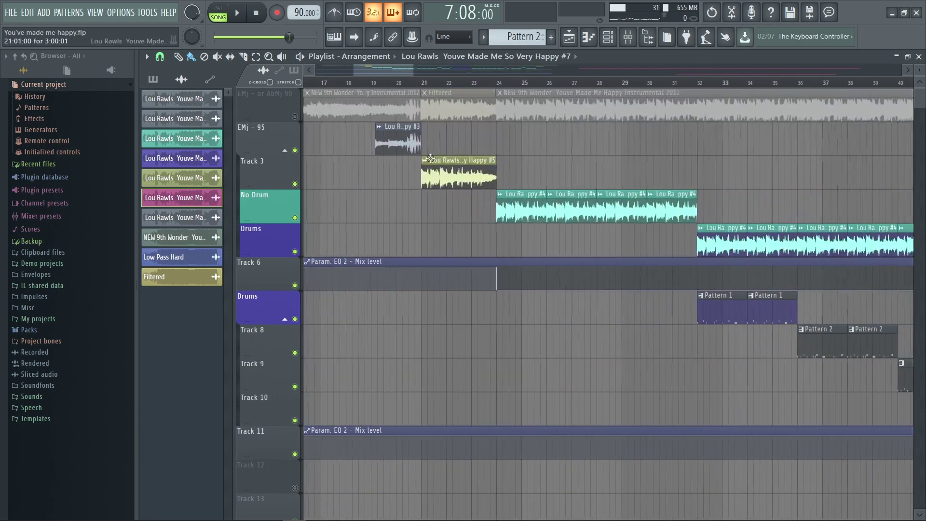
{"action": "scroll", "coordinate": [365, 156], "scroll_direction": "up", "scroll_amount": 3}
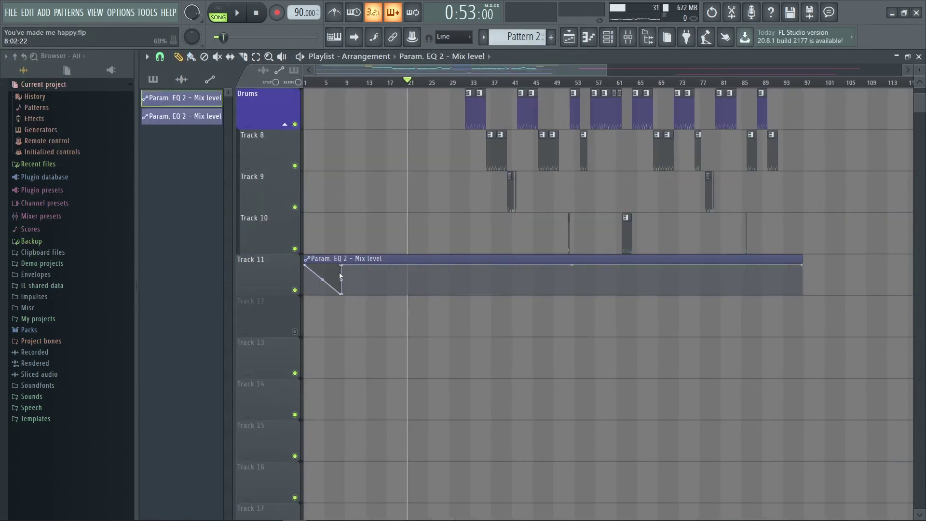
- Move the full-level point of Track 11's Param. EQ 2 - Mix level automation from bar 8 to about bar 56
{"action": "scroll", "coordinate": [471, 325], "scroll_direction": "down", "scroll_amount": 4}
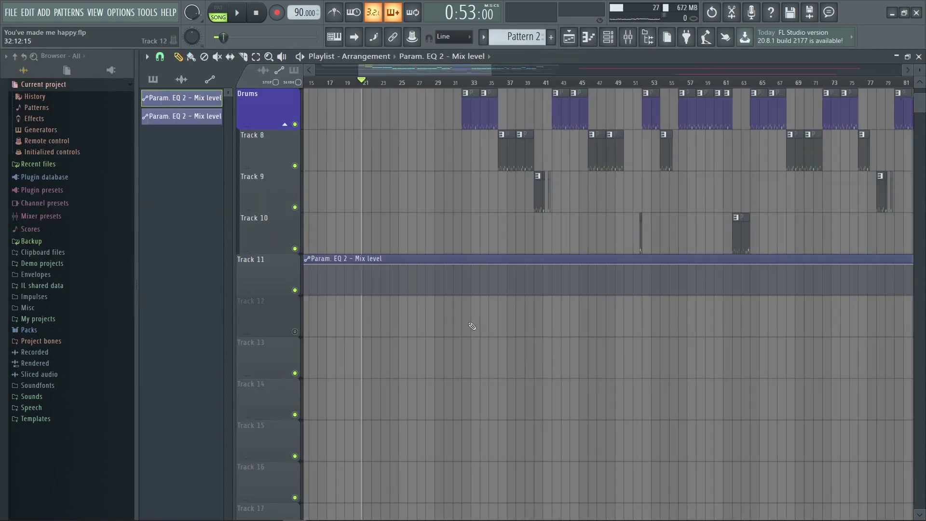
{"action": "scroll", "coordinate": [420, 309], "scroll_direction": "up", "scroll_amount": 6}
{"action": "scroll", "coordinate": [420, 309], "scroll_direction": "down", "scroll_amount": 6}
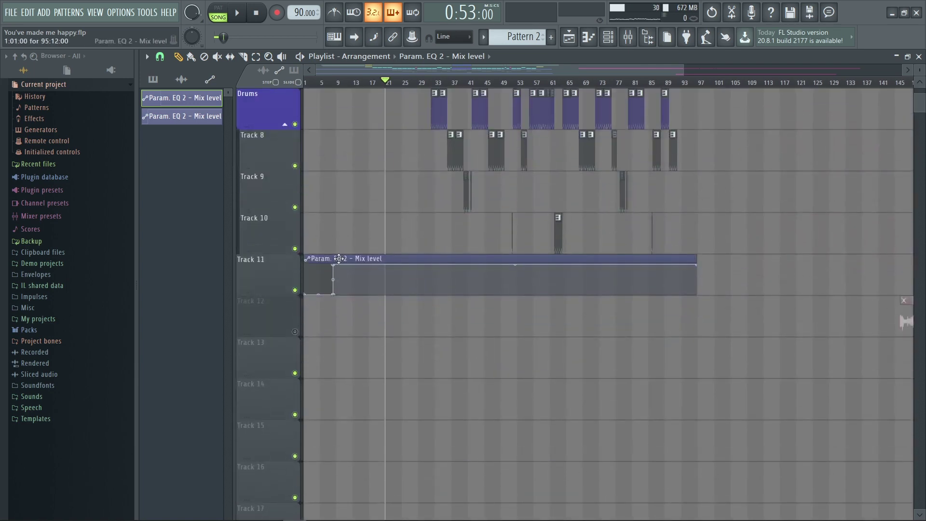
{"action": "left_click_drag", "start_coordinate": [337, 269], "coordinate": [534, 222]}
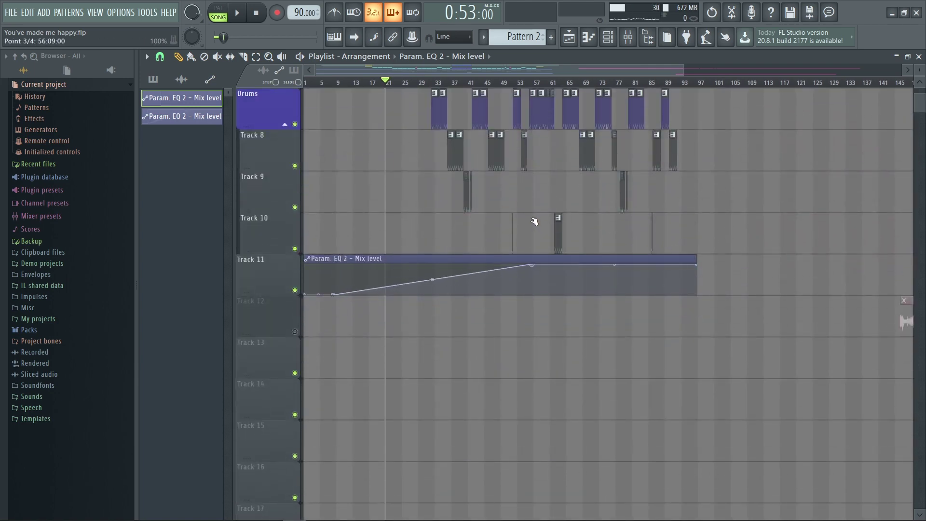
- Reshape Track 11's Mix level automation to stay at minimum until about bar 56 and jump straight to 100%
{"action": "scroll", "coordinate": [537, 223], "scroll_direction": "up", "scroll_amount": 3}
{"action": "scroll", "coordinate": [579, 314], "scroll_direction": "up", "scroll_amount": 8}
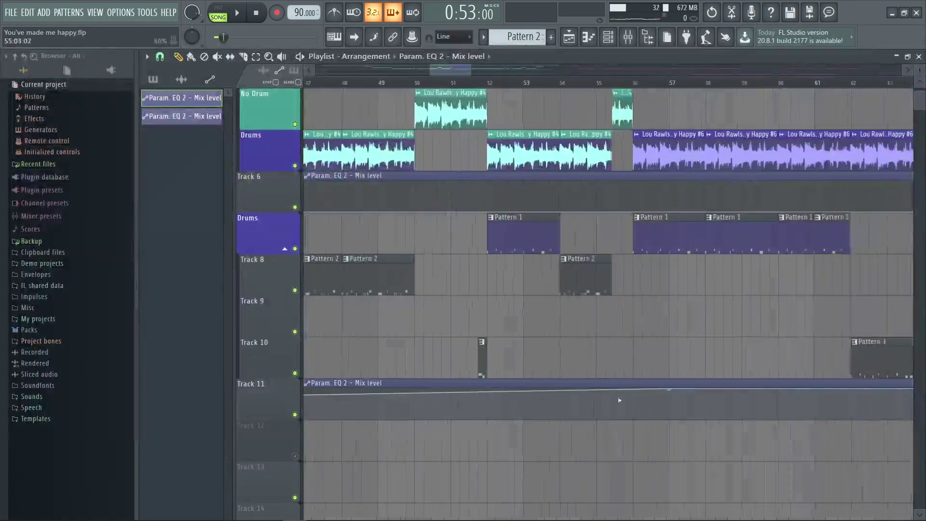
{"action": "scroll", "coordinate": [627, 395], "scroll_direction": "up", "scroll_amount": 2}
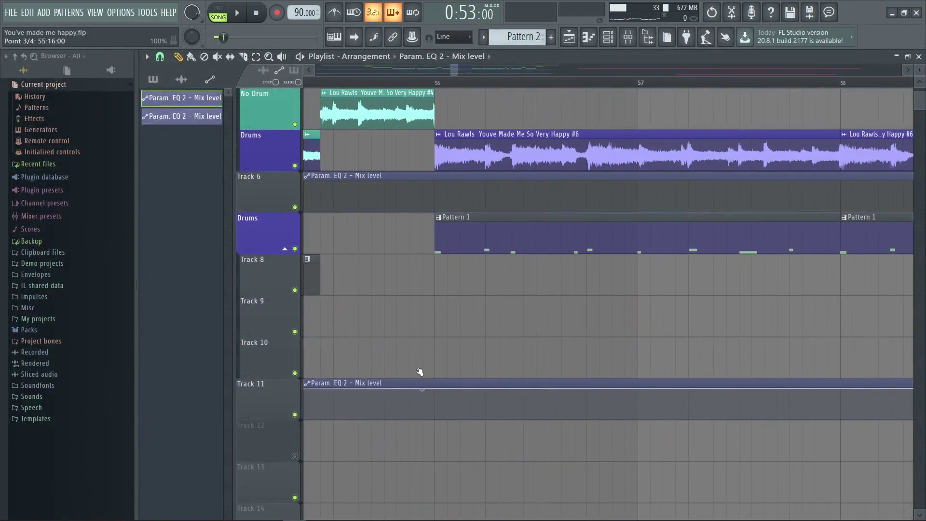
{"action": "scroll", "coordinate": [466, 385], "scroll_direction": "down", "scroll_amount": 5}
{"action": "left_click_drag", "start_coordinate": [470, 386], "coordinate": [629, 476]}
{"action": "scroll", "coordinate": [528, 420], "scroll_direction": "down", "scroll_amount": 3}
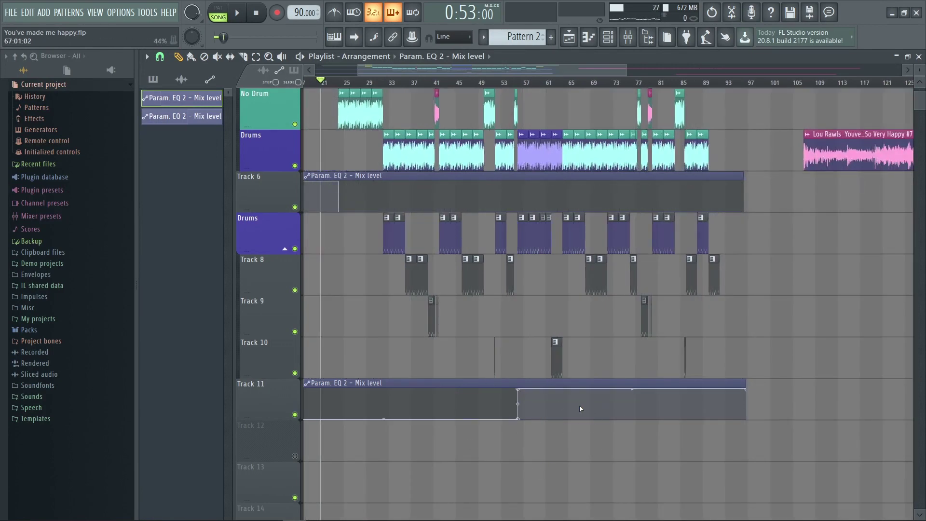
- Return to the upper tracks of the arrangement and briefly audition it from about bar 21
{"action": "scroll", "coordinate": [335, 284], "scroll_direction": "up", "scroll_amount": 3}
{"action": "scroll", "coordinate": [254, 269], "scroll_direction": "up", "scroll_amount": 3}
{"action": "key", "text": "space"}
{"action": "scroll", "coordinate": [408, 265], "scroll_direction": "down", "scroll_amount": 3}
{"action": "key", "text": "space"}
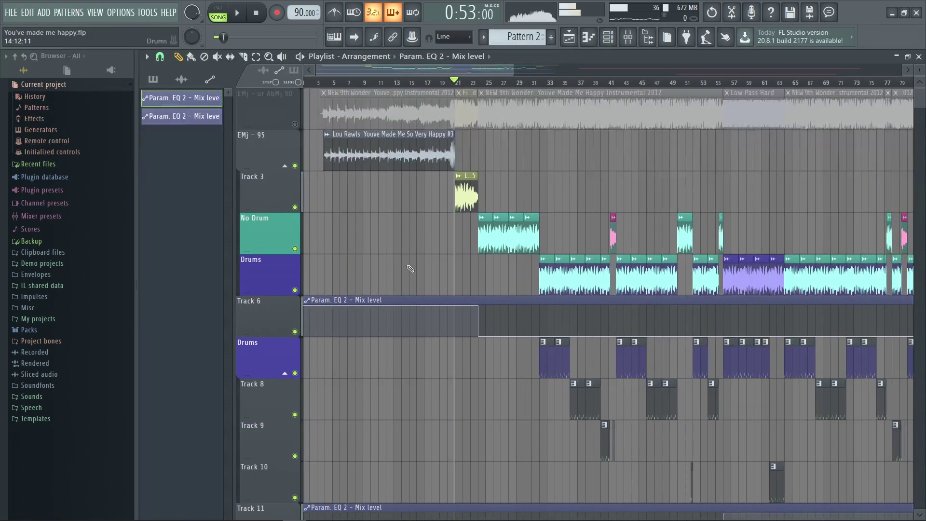
- Audition the transition from just before bar 21 through the Filtered section into the No Drum clips at bar 24
{"action": "left_click", "coordinate": [446, 84]}
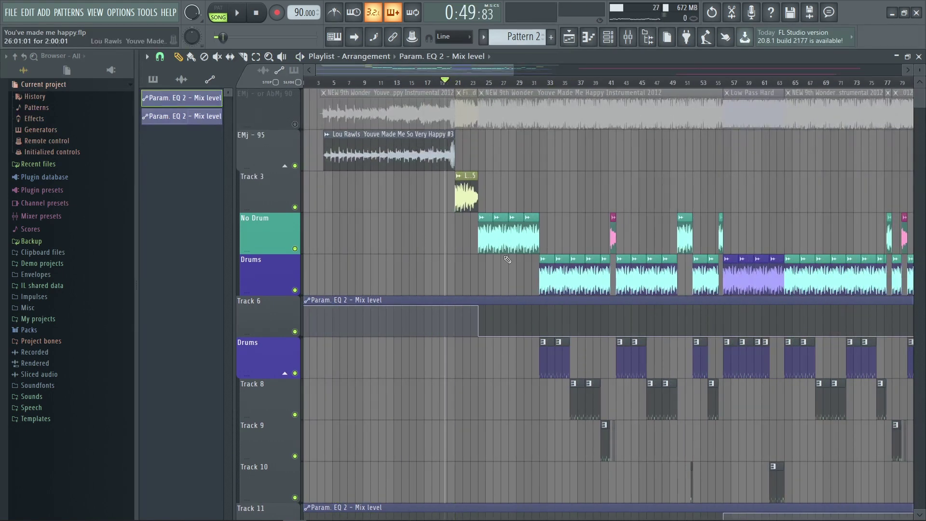
{"action": "scroll", "coordinate": [505, 246], "scroll_direction": "up", "scroll_amount": 2}
{"action": "scroll", "coordinate": [388, 87], "scroll_direction": "down", "scroll_amount": 3}
{"action": "left_click", "coordinate": [386, 85]}
{"action": "key", "text": "space"}
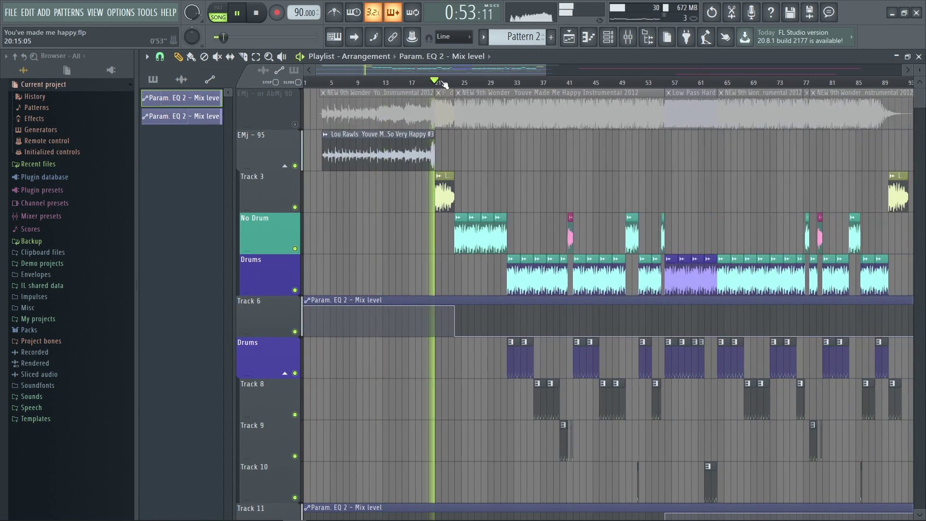
{"action": "scroll", "coordinate": [476, 293], "scroll_direction": "up", "scroll_amount": 2}
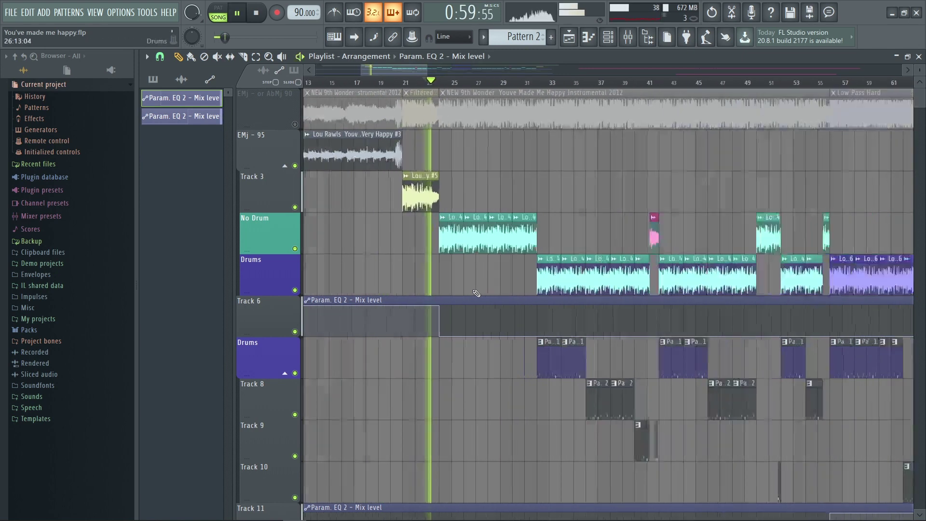
{"action": "scroll", "coordinate": [477, 293], "scroll_direction": "up", "scroll_amount": 2}
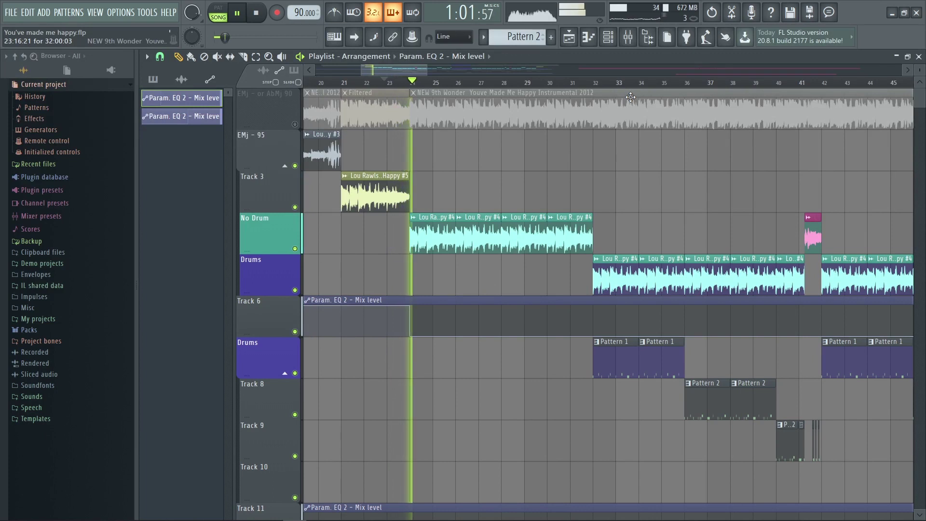
{"action": "key", "text": "space"}
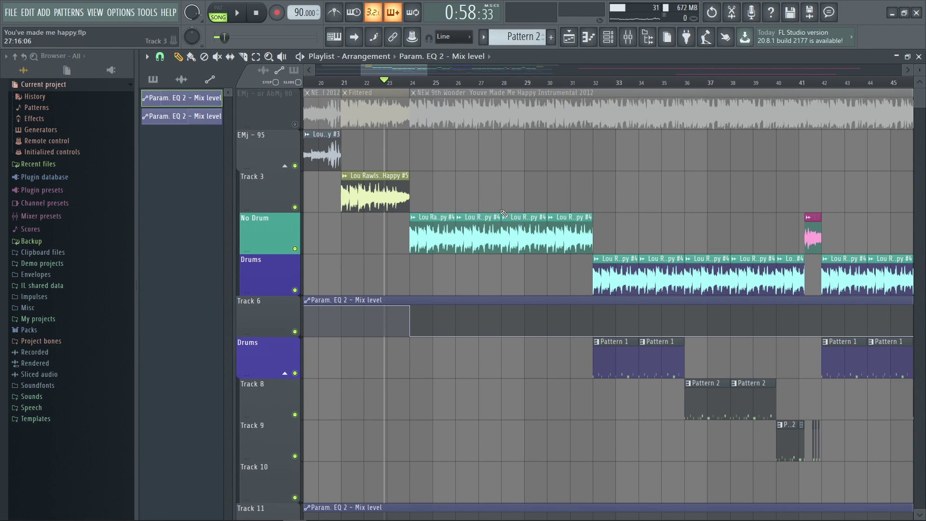
{"action": "scroll", "coordinate": [503, 213], "scroll_direction": "down", "scroll_amount": 5}
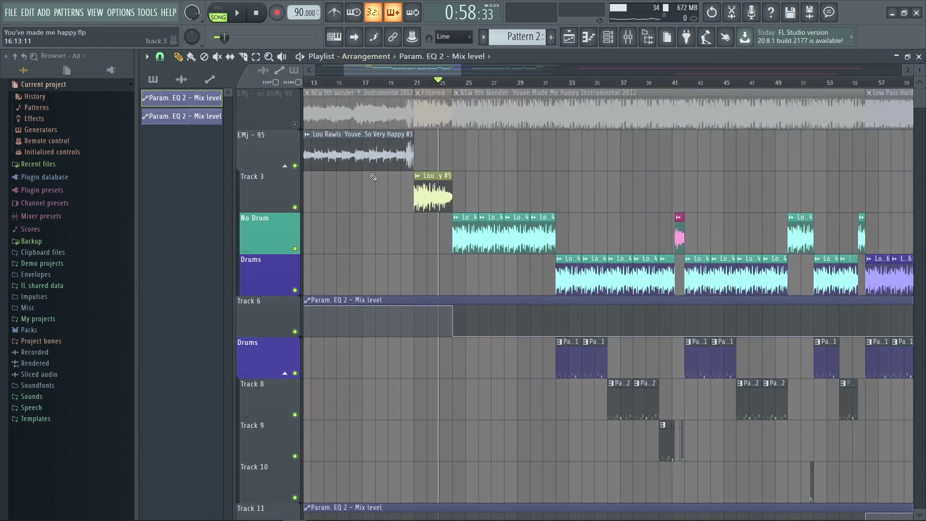
- Load the 20Hz + 18kHz cut preset in the Lou Rawls track's slot 2 parametric EQ and raise its low cut to about 316 Hz
{"action": "scroll", "coordinate": [425, 228], "scroll_direction": "up", "scroll_amount": 5}
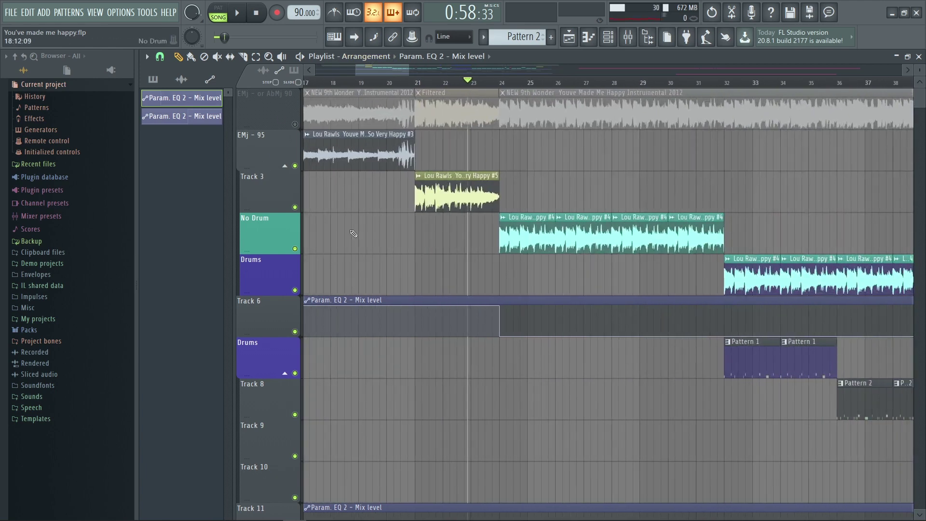
{"action": "scroll", "coordinate": [419, 251], "scroll_direction": "up", "scroll_amount": 5}
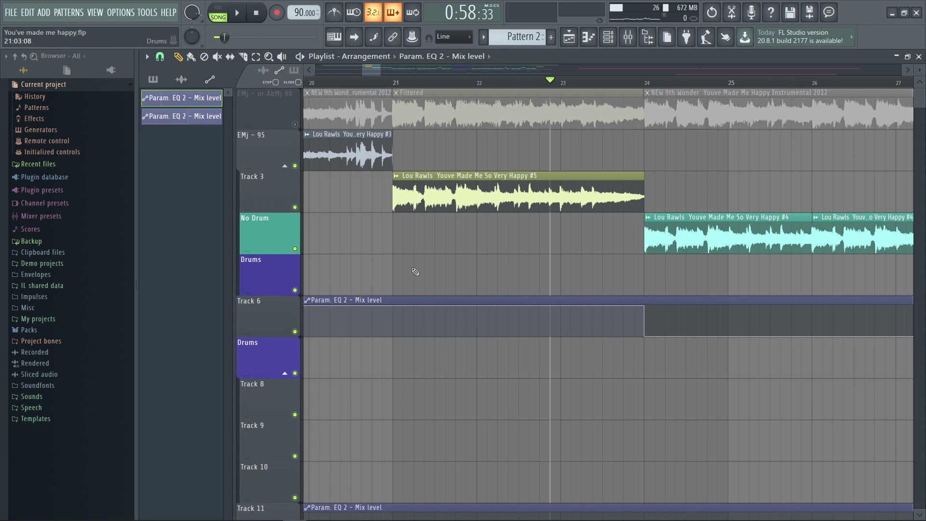
{"action": "left_click", "coordinate": [628, 37]}
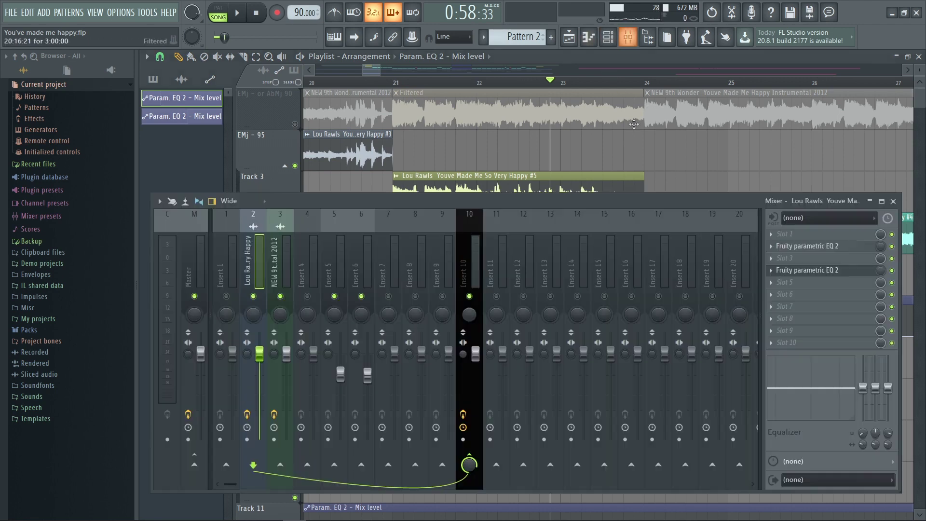
{"action": "left_click", "coordinate": [811, 246]}
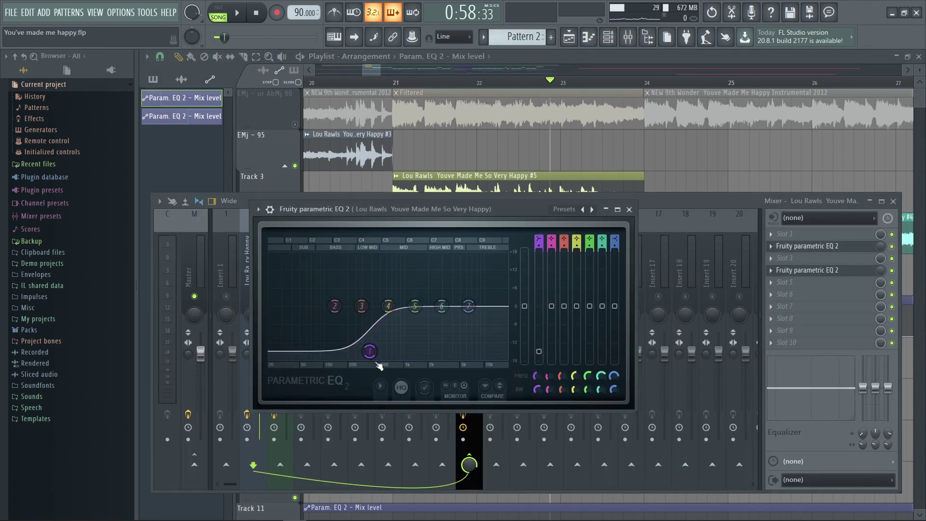
{"action": "left_click", "coordinate": [592, 213]}
{"action": "left_click", "coordinate": [620, 239]}
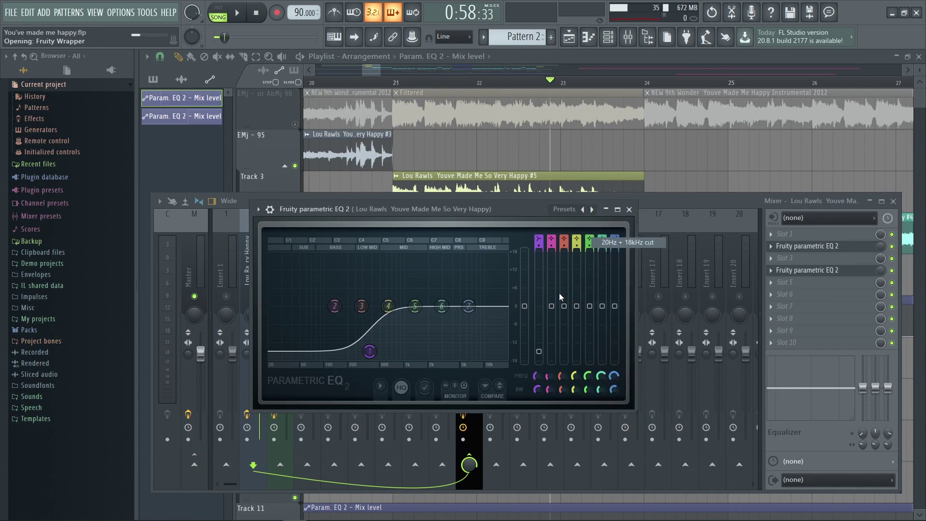
{"action": "left_click_drag", "start_coordinate": [278, 314], "coordinate": [364, 307]}
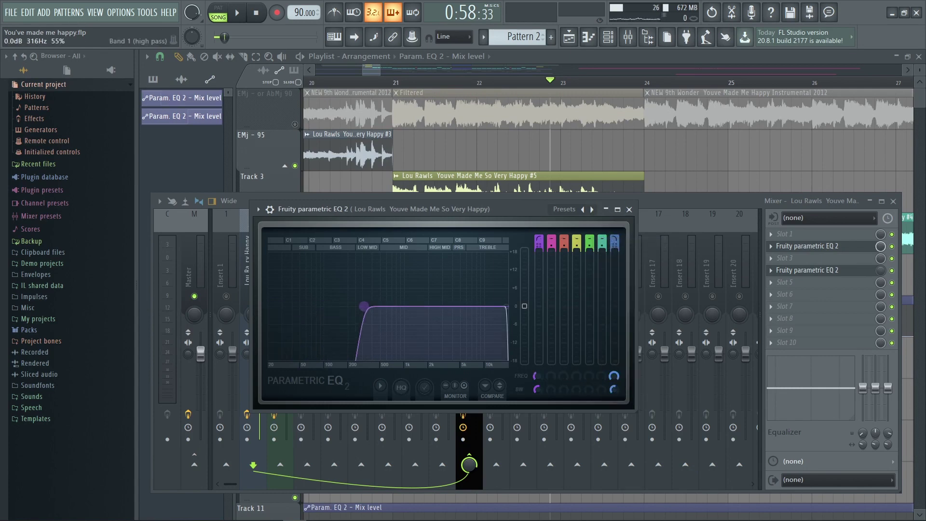
- Undo the EQ band 1 tweaks, the recent automation point edits and the preceding playlist clip move
{"action": "key", "text": "ctrl+alt+z"}
{"action": "key", "text": "ctrl+alt+z"}
{"action": "key", "text": "ctrl+alt+z"}
{"action": "key", "text": "ctrl+alt+z"}
{"action": "key", "text": "ctrl+alt+z"}
{"action": "key", "text": "ctrl+alt+z"}
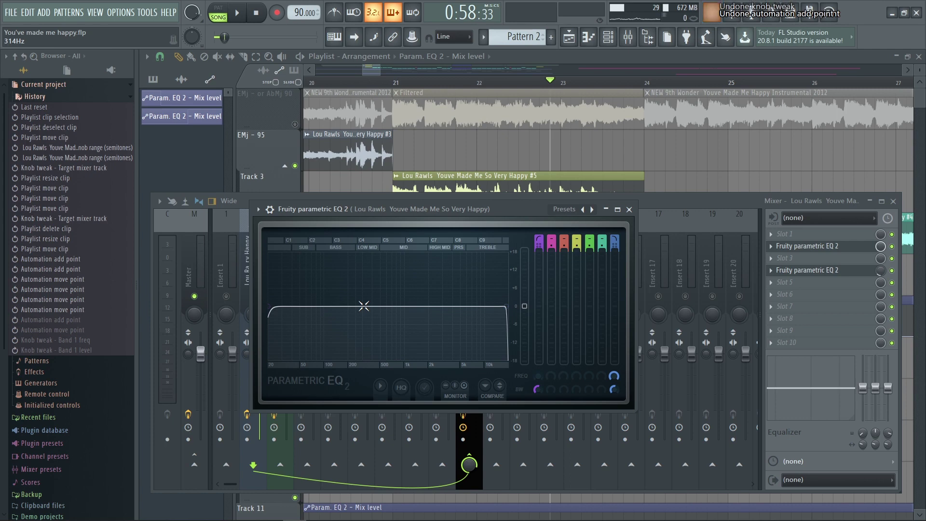
{"action": "key", "text": "ctrl+alt+z"}
{"action": "key", "text": "ctrl+alt+z"}
{"action": "key", "text": "ctrl+alt+z"}
{"action": "key", "text": "ctrl+alt+z"}
{"action": "key", "text": "ctrl+alt+z"}
{"action": "key", "text": "ctrl+alt+z"}
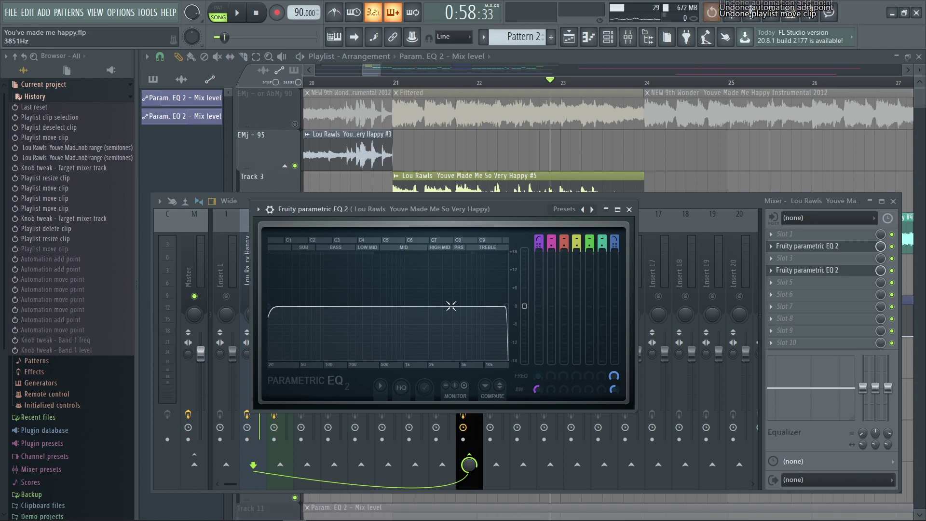
- Redo the undone clip move, automation point edits and EQ changes through the Band 1 level tweak
{"action": "key", "text": "ctrl+shift+z"}
{"action": "key", "text": "ctrl+shift+z"}
{"action": "key", "text": "ctrl+shift+z"}
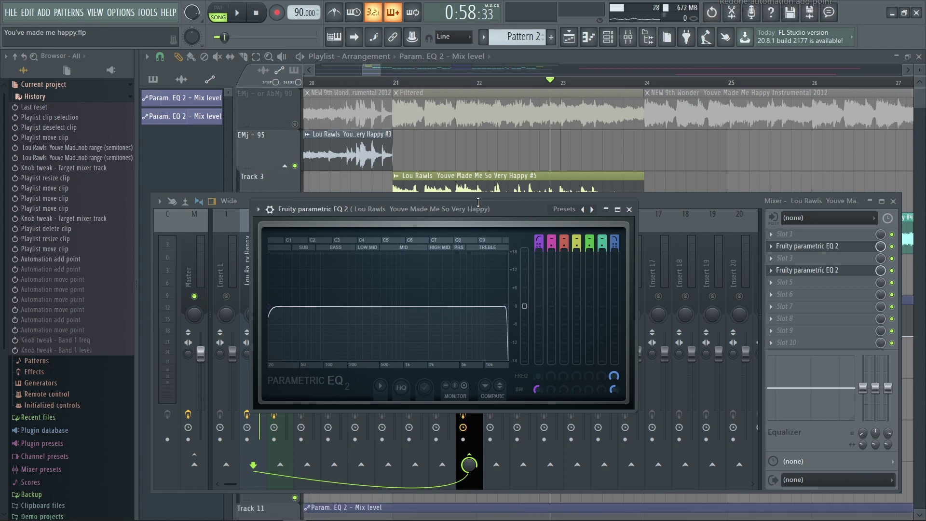
{"action": "key", "text": "ctrl+shift+z"}
{"action": "key", "text": "ctrl+shift+z"}
{"action": "key", "text": "ctrl+shift+z"}
{"action": "key", "text": "ctrl+shift+z"}
{"action": "key", "text": "ctrl+shift+z"}
{"action": "key", "text": "ctrl+shift+z"}
{"action": "key", "text": "ctrl+shift+z"}
{"action": "key", "text": "ctrl+shift+z"}
{"action": "key", "text": "ctrl+shift+z"}
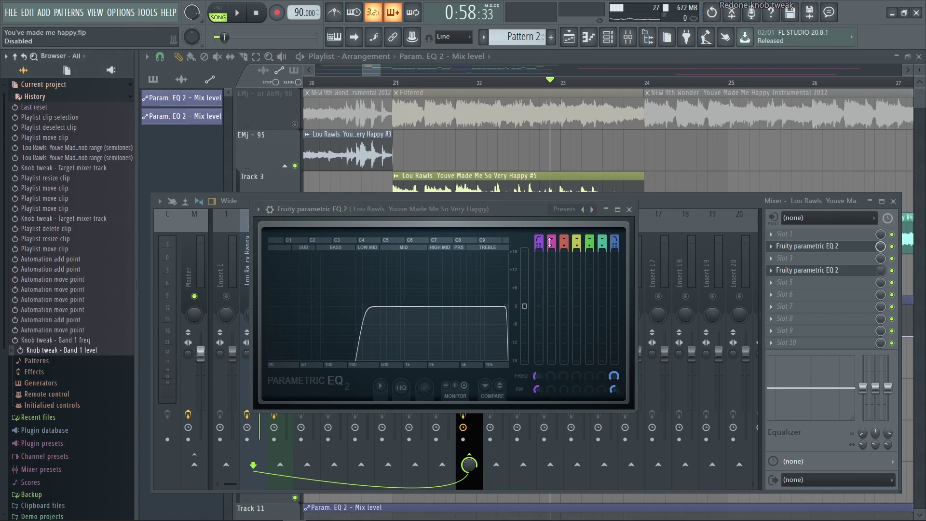
- Return the slot 2 EQ to a preset with flat bands and pull band 1 down into a deep low-shelf cut near 300 Hz
{"action": "left_click", "coordinate": [591, 208]}
{"action": "left_click", "coordinate": [627, 221]}
{"action": "left_click_drag", "start_coordinate": [307, 309], "coordinate": [371, 355]}
- Audition the Filtered section around bar 23 with the low-shelf cut, and close the EQ and mixer windows
{"action": "key", "text": "space"}
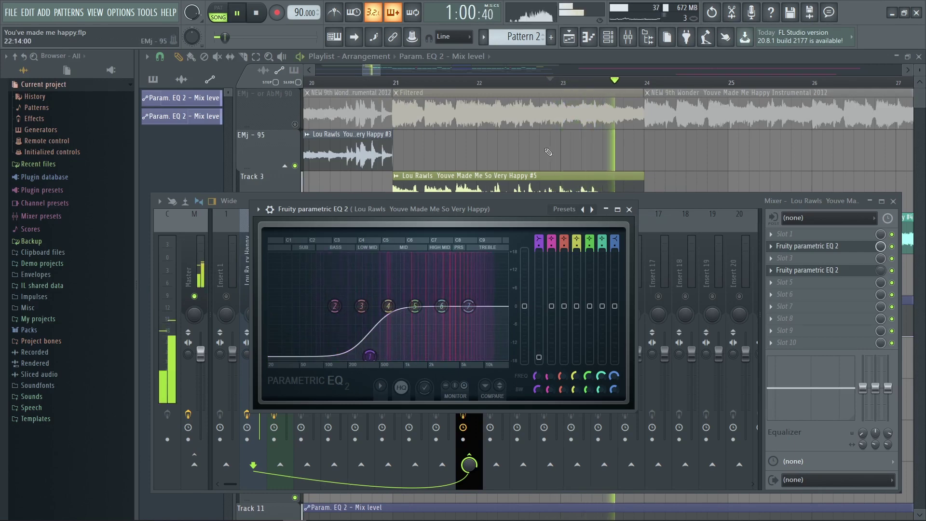
{"action": "key", "text": "space"}
{"action": "key", "text": "F5"}
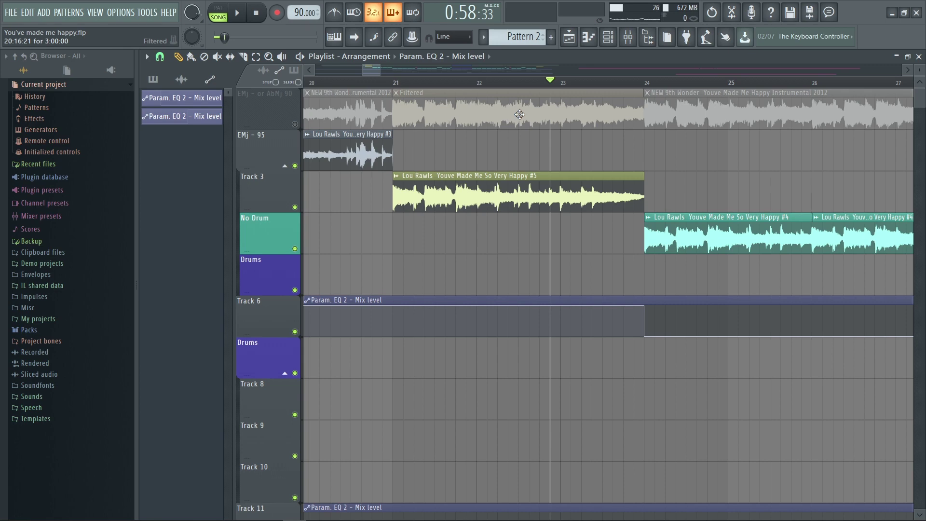
- Audition the move from the Filtered section into the No Drum clips at bar 24, starting just before the change
{"action": "scroll", "coordinate": [519, 115], "scroll_direction": "down", "scroll_amount": 5}
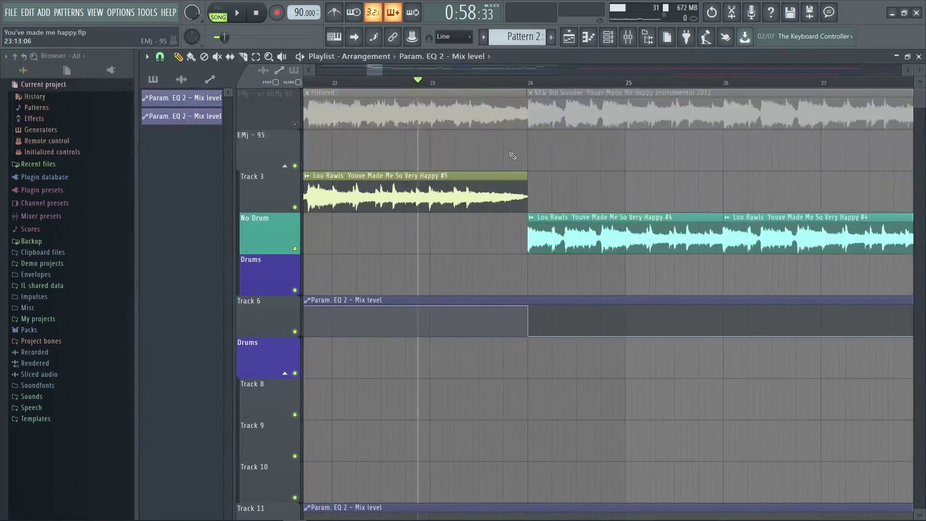
{"action": "scroll", "coordinate": [598, 164], "scroll_direction": "down", "scroll_amount": 4}
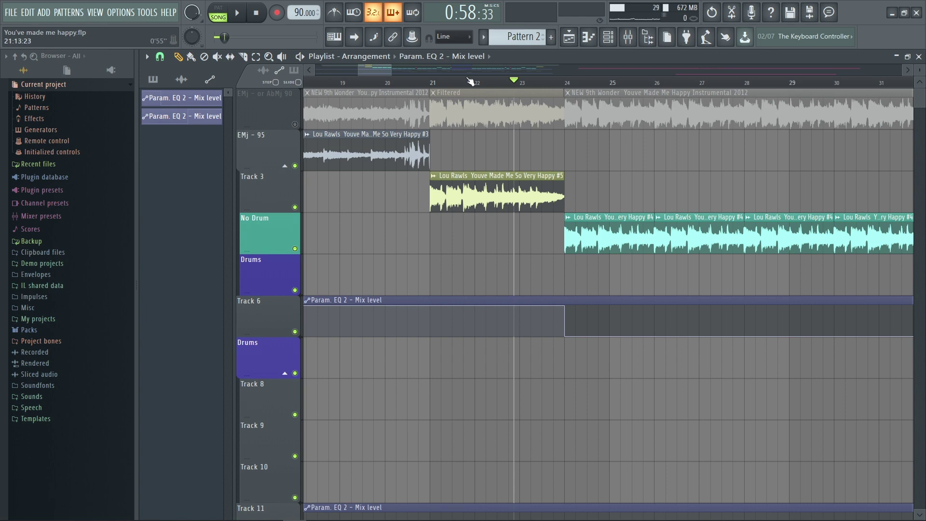
{"action": "left_click", "coordinate": [421, 86]}
{"action": "key", "text": "space"}
{"action": "left_click", "coordinate": [551, 83]}
{"action": "scroll", "coordinate": [476, 168], "scroll_direction": "down", "scroll_amount": 5}
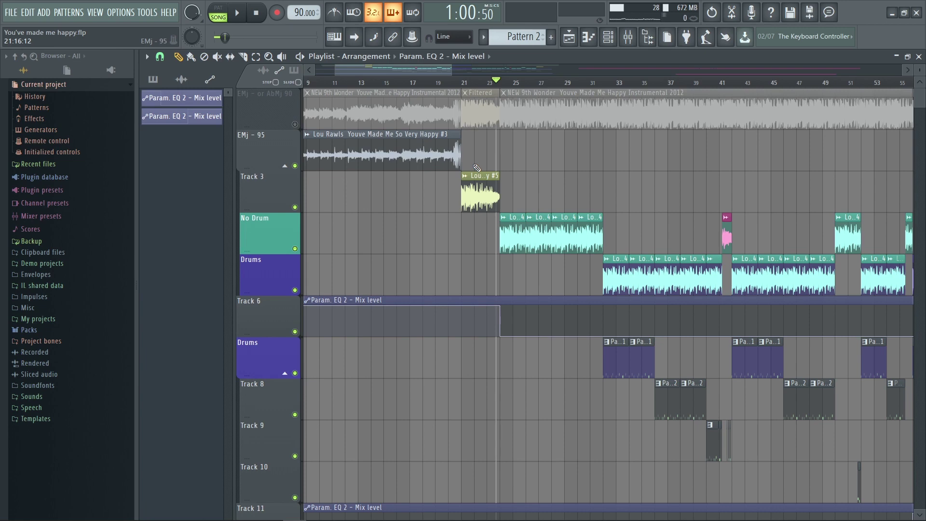
{"action": "key", "text": "space"}
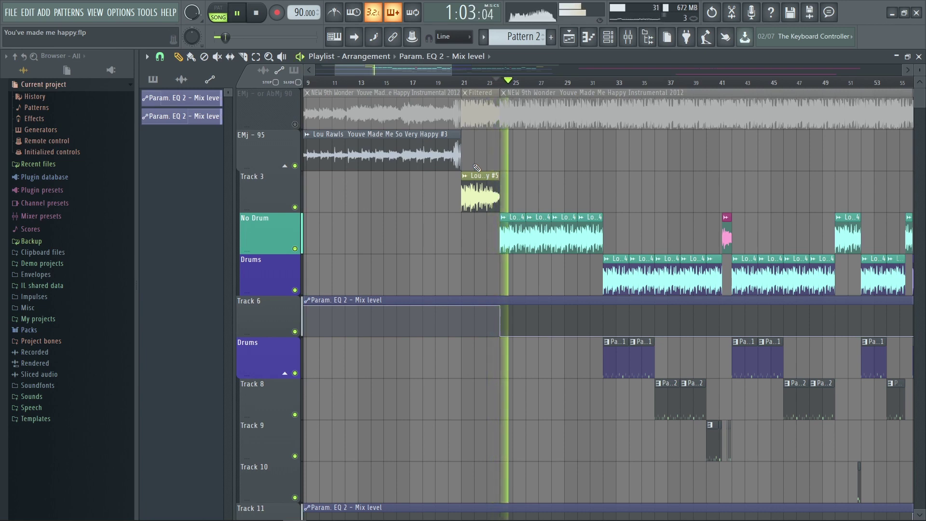
{"action": "key", "text": "space"}
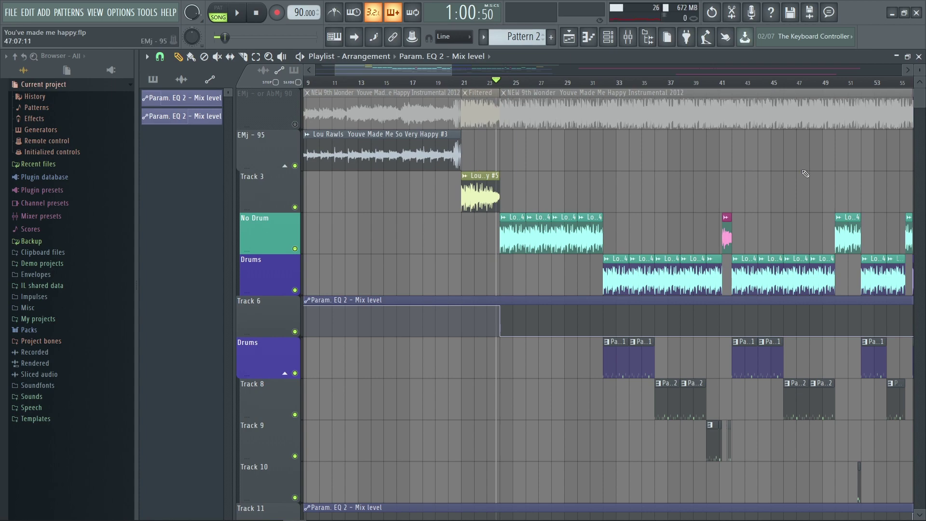
- Examine the repeated No Drum clips from bar 24 to bar 32 and how they lead into the Drums section
{"action": "scroll", "coordinate": [440, 263], "scroll_direction": "down", "scroll_amount": 4}
{"action": "scroll", "coordinate": [441, 263], "scroll_direction": "up", "scroll_amount": 4}
{"action": "scroll", "coordinate": [525, 213], "scroll_direction": "up", "scroll_amount": 3}
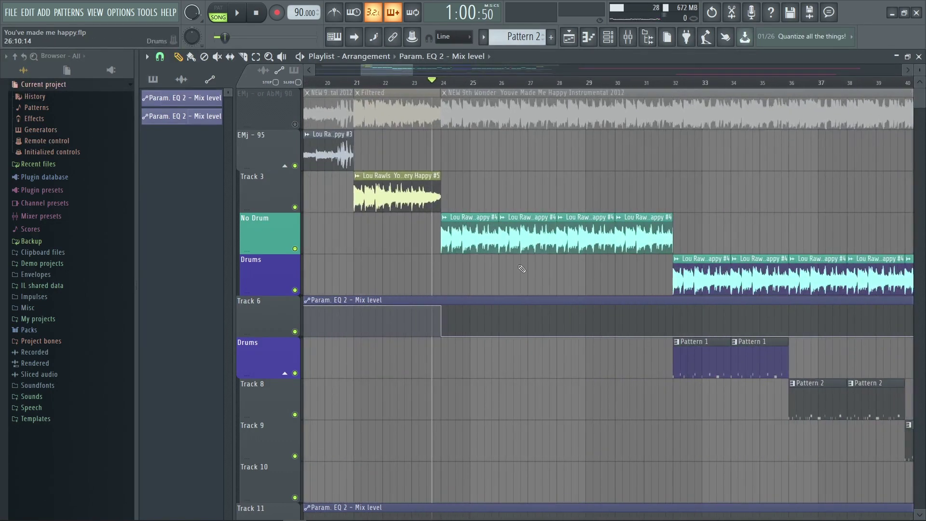
{"action": "scroll", "coordinate": [465, 242], "scroll_direction": "up", "scroll_amount": 5}
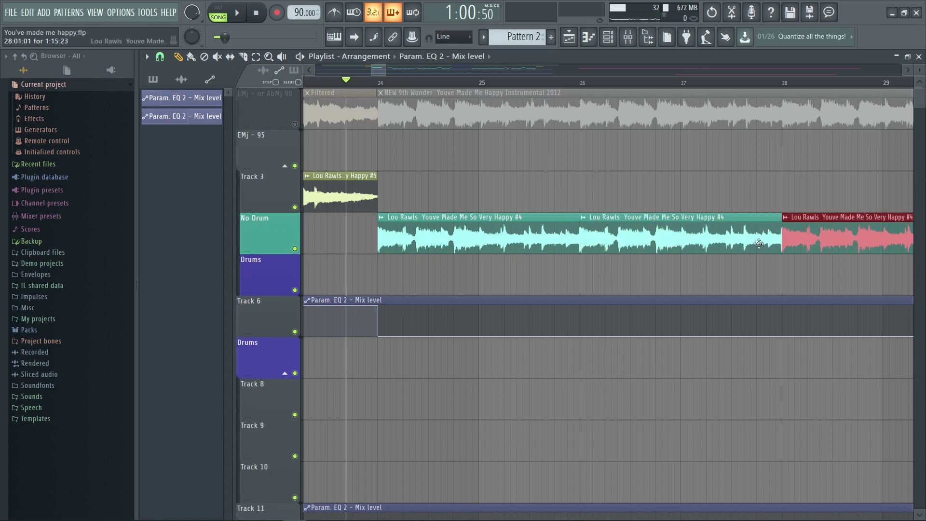
{"action": "scroll", "coordinate": [552, 243], "scroll_direction": "down", "scroll_amount": 4}
{"action": "scroll", "coordinate": [553, 234], "scroll_direction": "up", "scroll_amount": 2}
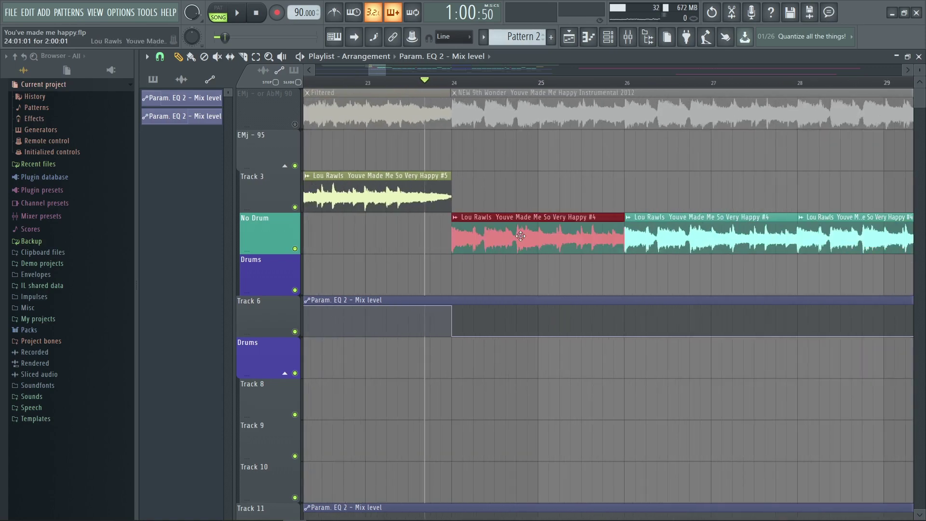
{"action": "scroll", "coordinate": [555, 232], "scroll_direction": "down", "scroll_amount": 2}
{"action": "scroll", "coordinate": [622, 229], "scroll_direction": "down", "scroll_amount": 5}
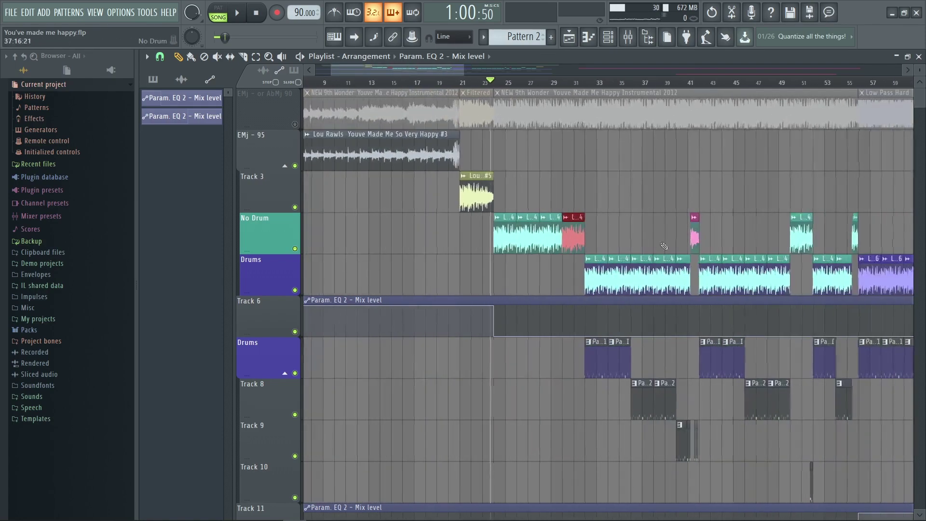
- Audition the drum entry at bar 32, starting from about bar 31
{"action": "scroll", "coordinate": [525, 273], "scroll_direction": "up", "scroll_amount": 3}
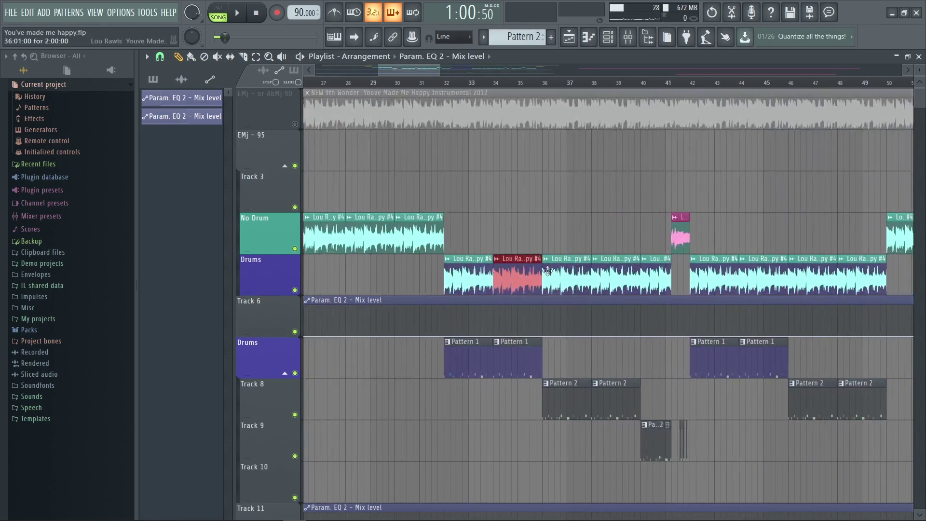
{"action": "left_click", "coordinate": [427, 83]}
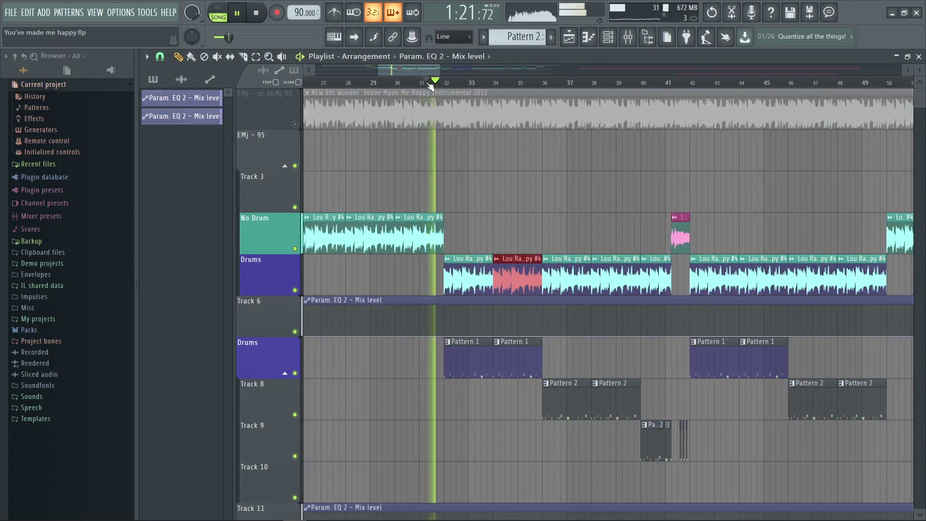
{"action": "scroll", "coordinate": [585, 254], "scroll_direction": "down", "scroll_amount": 5}
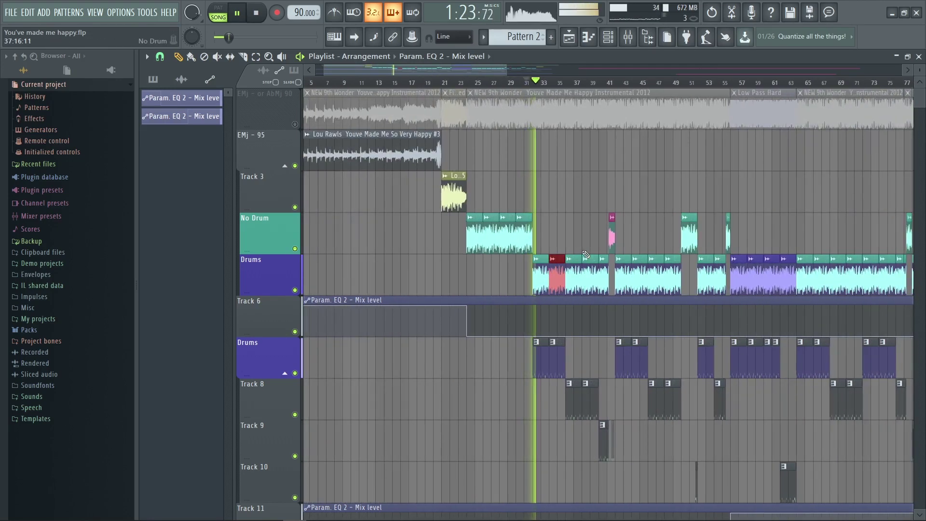
{"action": "key", "text": "space"}
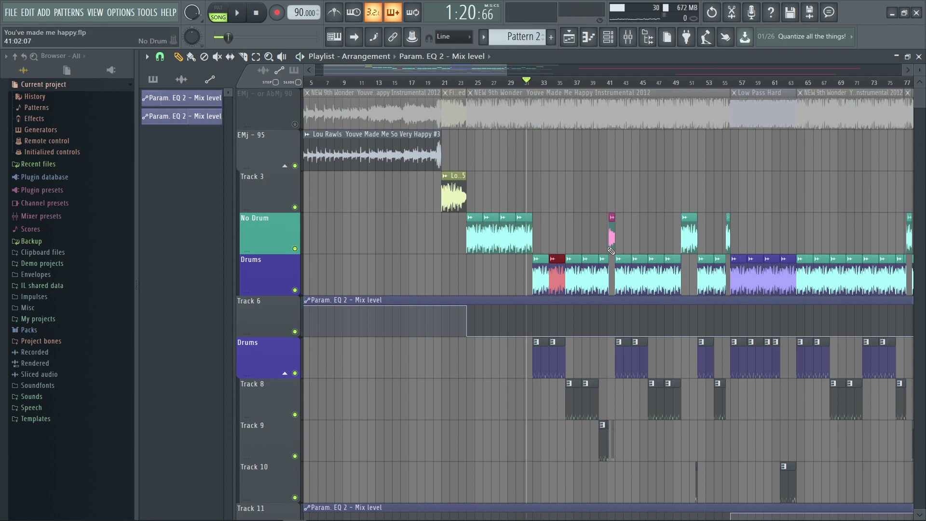
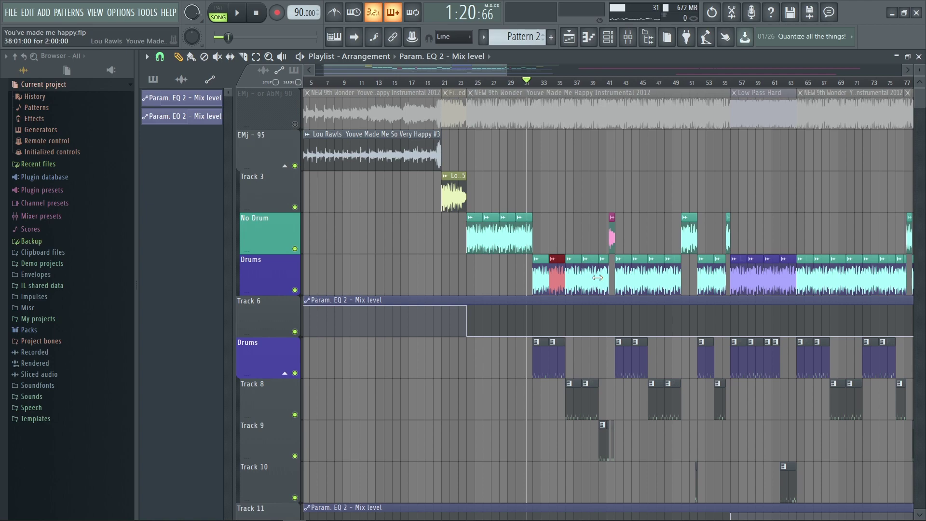
- Audition the pink No Drum break at bar 41 and the return of the drums at bar 42, starting from about bar 40
{"action": "scroll", "coordinate": [413, 370], "scroll_direction": "up", "scroll_amount": 3}
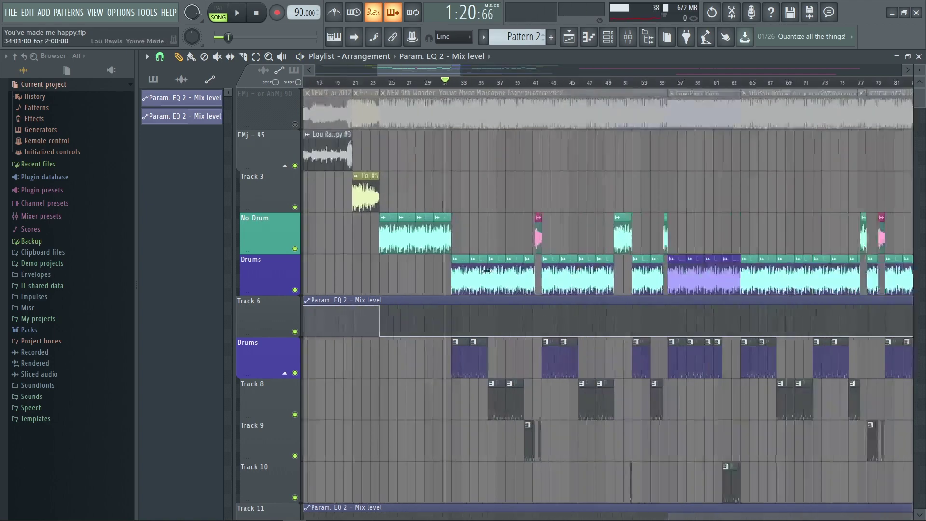
{"action": "scroll", "coordinate": [518, 99], "scroll_direction": "down", "scroll_amount": 2}
{"action": "scroll", "coordinate": [518, 100], "scroll_direction": "up", "scroll_amount": 2}
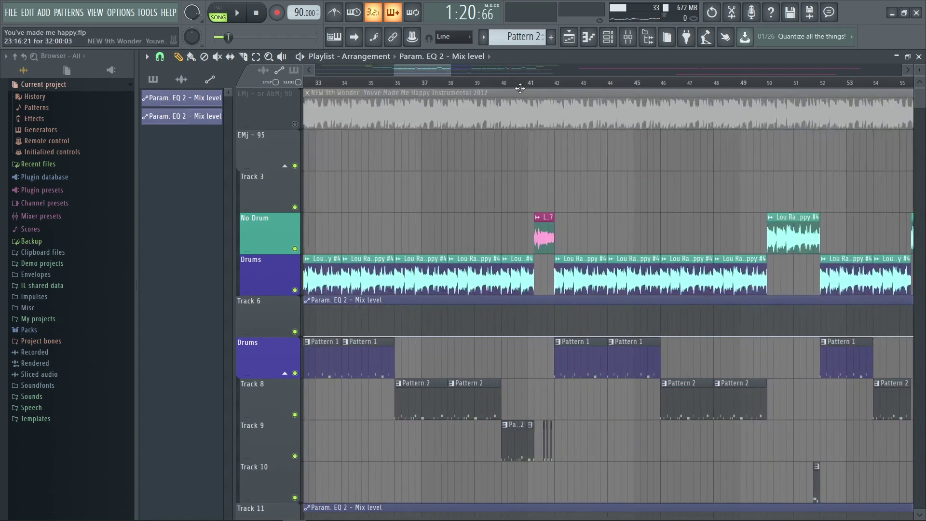
{"action": "left_click", "coordinate": [513, 83]}
{"action": "key", "text": "space"}
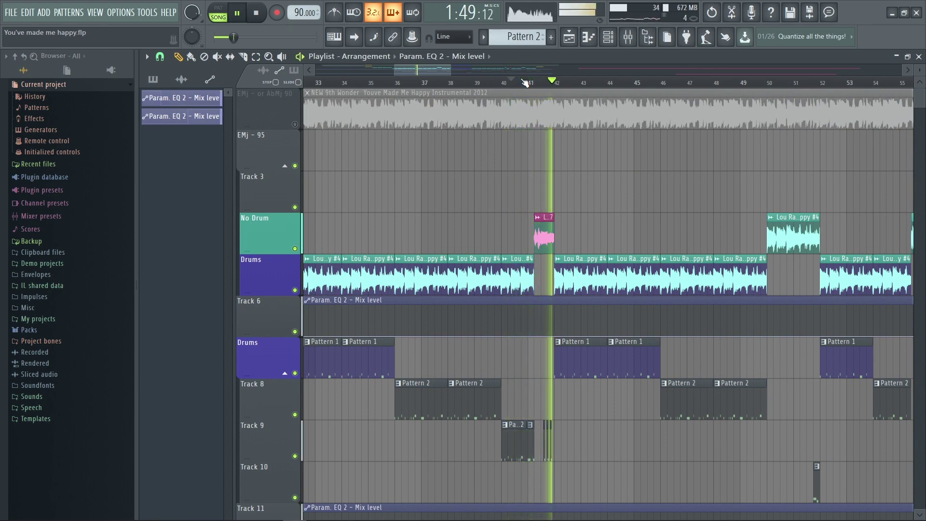
{"action": "scroll", "coordinate": [640, 237], "scroll_direction": "down", "scroll_amount": 2}
{"action": "scroll", "coordinate": [640, 236], "scroll_direction": "up", "scroll_amount": 2}
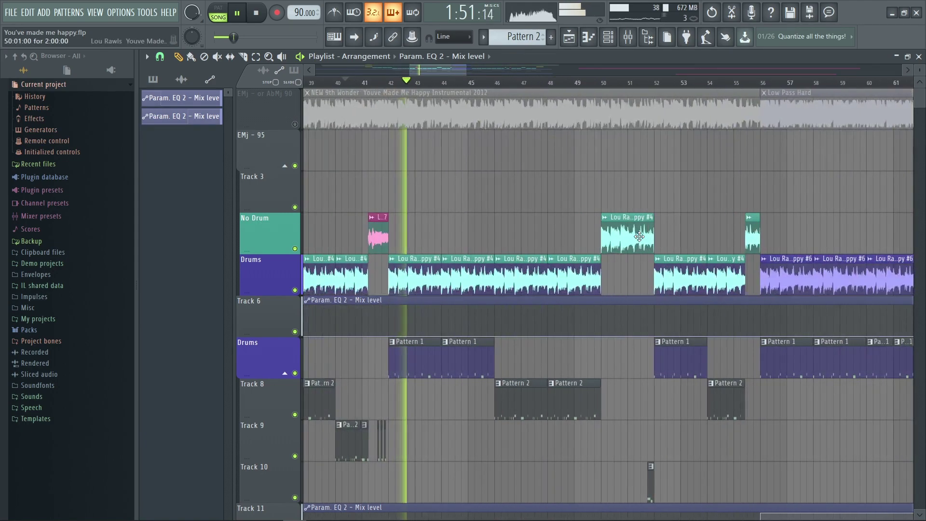
{"action": "key", "text": "space"}
- Audition the No Drum break at bar 50 through the short Track 10 fill before bar 52, starting from about bar 49
{"action": "scroll", "coordinate": [640, 236], "scroll_direction": "down", "scroll_amount": 3}
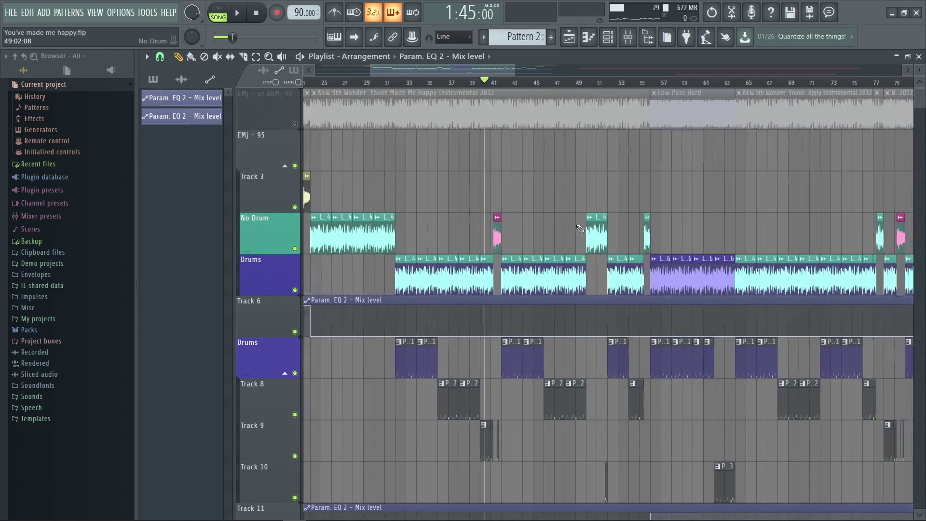
{"action": "scroll", "coordinate": [540, 119], "scroll_direction": "down", "scroll_amount": 1}
{"action": "scroll", "coordinate": [539, 120], "scroll_direction": "up", "scroll_amount": 3}
{"action": "left_click", "coordinate": [535, 82]}
{"action": "key", "text": "space"}
{"action": "key", "text": "space"}
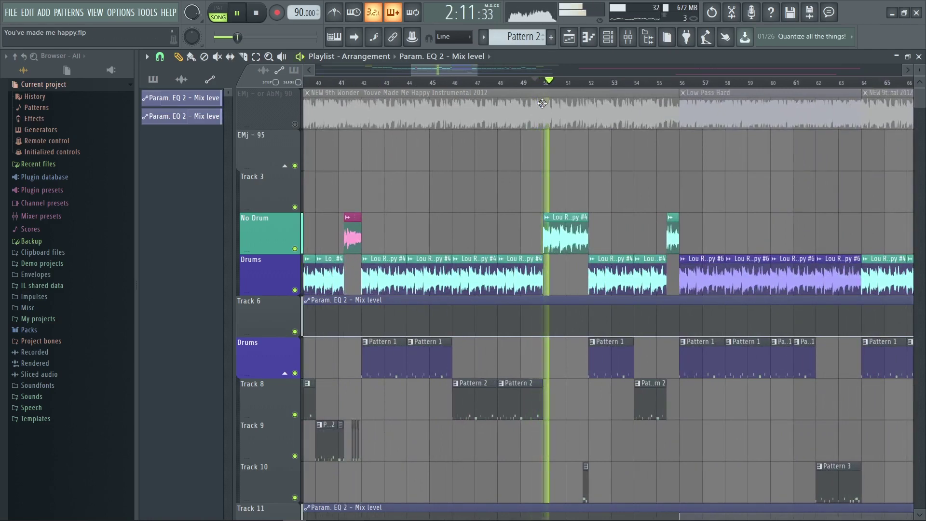
{"action": "scroll", "coordinate": [680, 330], "scroll_direction": "down", "scroll_amount": 1}
{"action": "scroll", "coordinate": [679, 330], "scroll_direction": "down", "scroll_amount": 2}
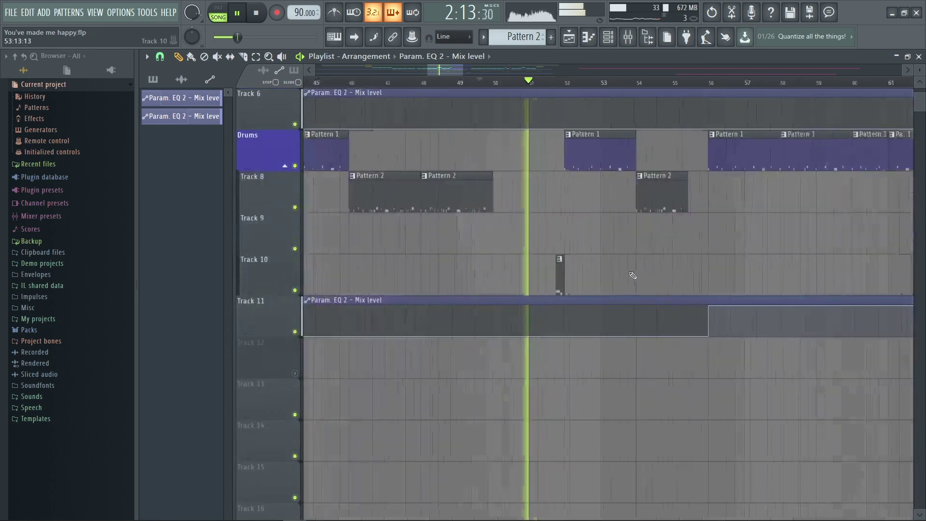
{"action": "scroll", "coordinate": [630, 275], "scroll_direction": "up", "scroll_amount": 5}
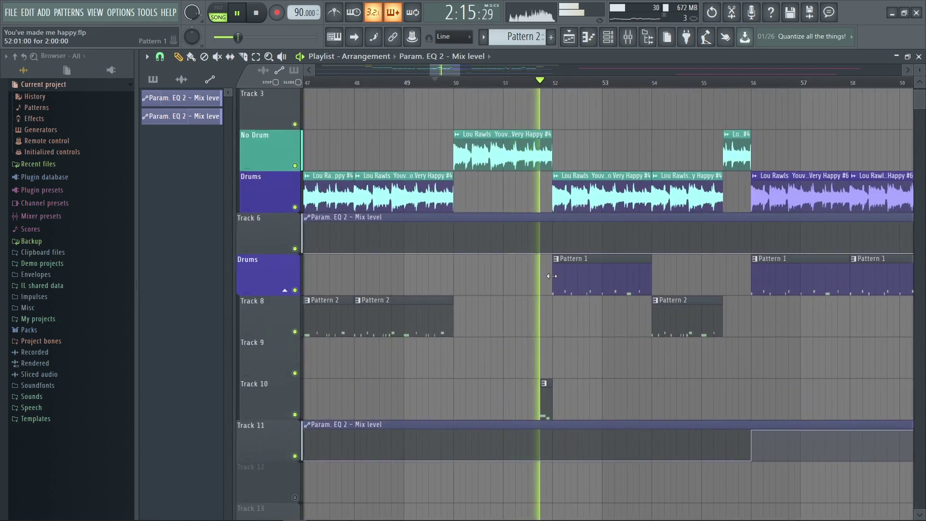
{"action": "key", "text": "space"}
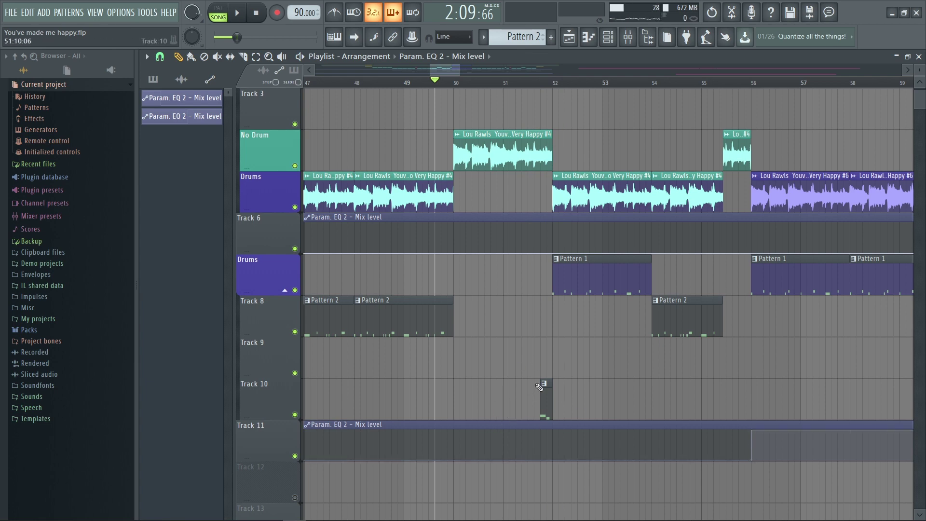
- Audition the short No Drum clip before bar 56 and its lead-in to the Low Pass Hard section, starting from about bar 55
{"action": "scroll", "coordinate": [641, 387], "scroll_direction": "up", "scroll_amount": 3}
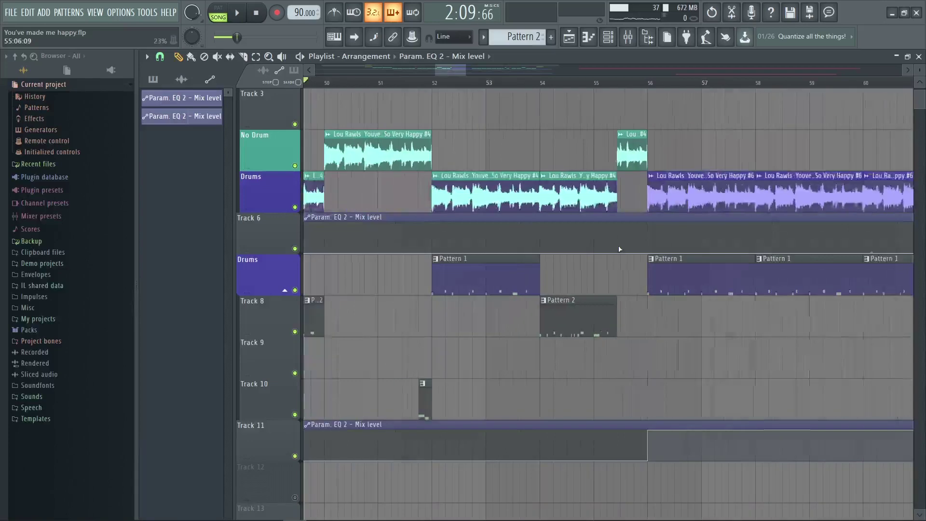
{"action": "scroll", "coordinate": [404, 85], "scroll_direction": "up", "scroll_amount": 2}
{"action": "left_click", "coordinate": [404, 86]}
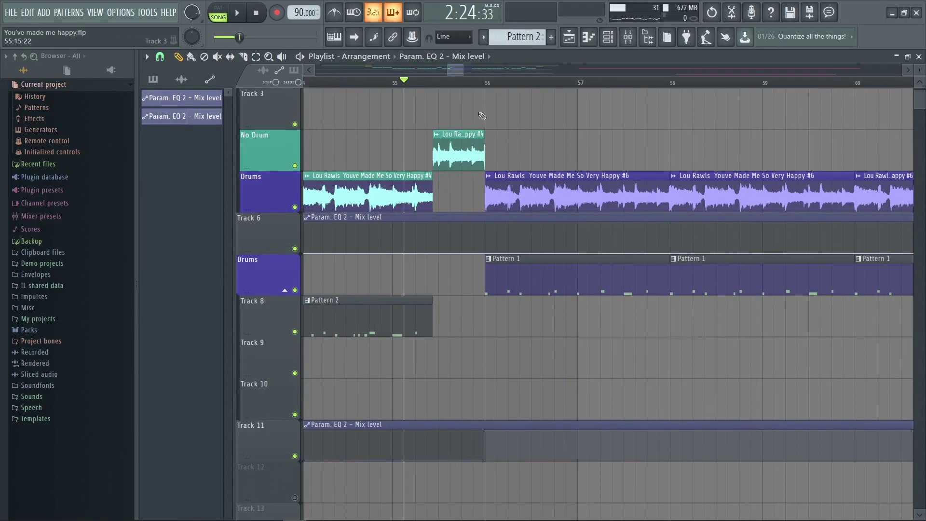
{"action": "key", "text": "space"}
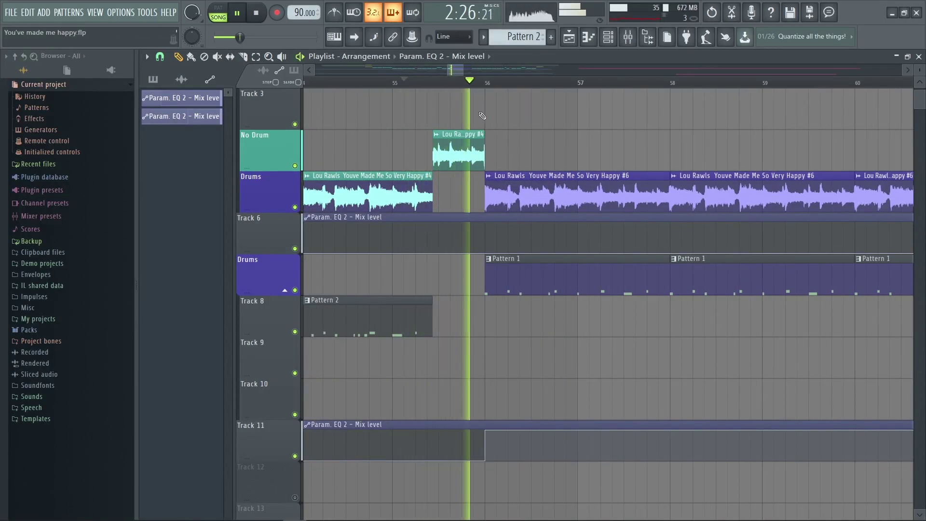
{"action": "key", "text": "space"}
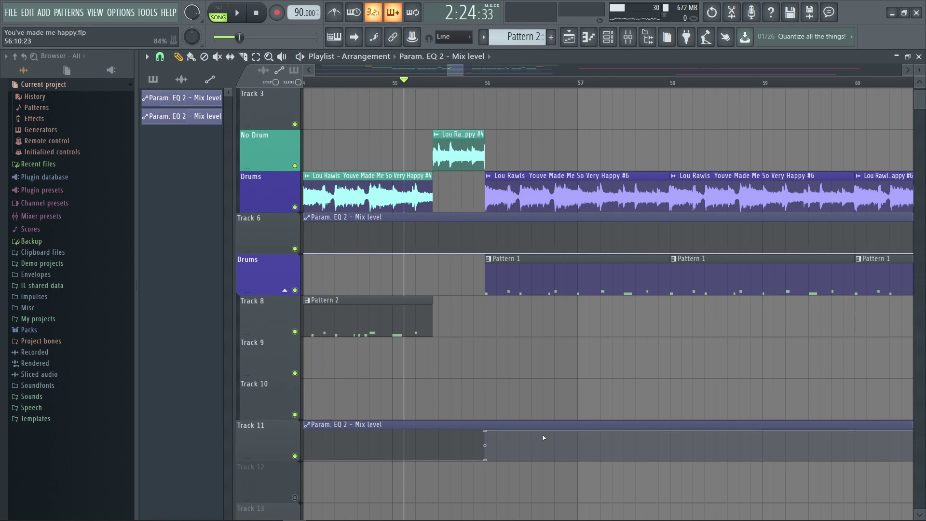
{"action": "scroll", "coordinate": [801, 108], "scroll_direction": "down", "scroll_amount": 6}
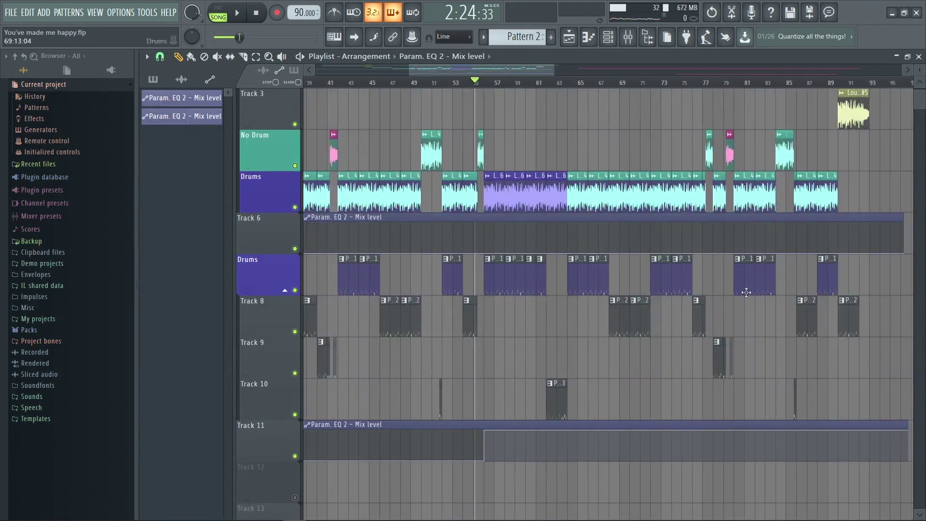
- Examine the arrangement's chopped sample and drum pattern clips around bars 50 to 93 in the playlist
{"action": "scroll", "coordinate": [740, 193], "scroll_direction": "up", "scroll_amount": 6}
{"action": "scroll", "coordinate": [913, 208], "scroll_direction": "down", "scroll_amount": 6}
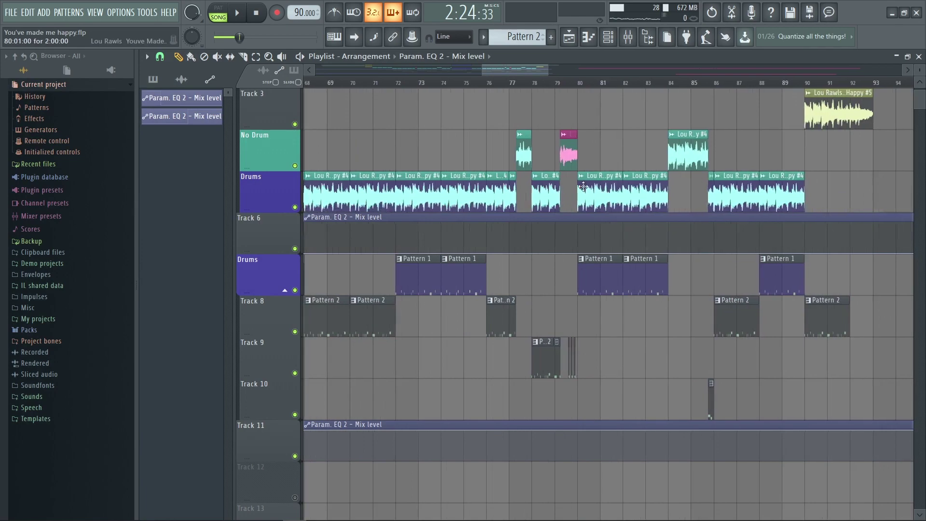
{"action": "scroll", "coordinate": [622, 215], "scroll_direction": "up", "scroll_amount": 3}
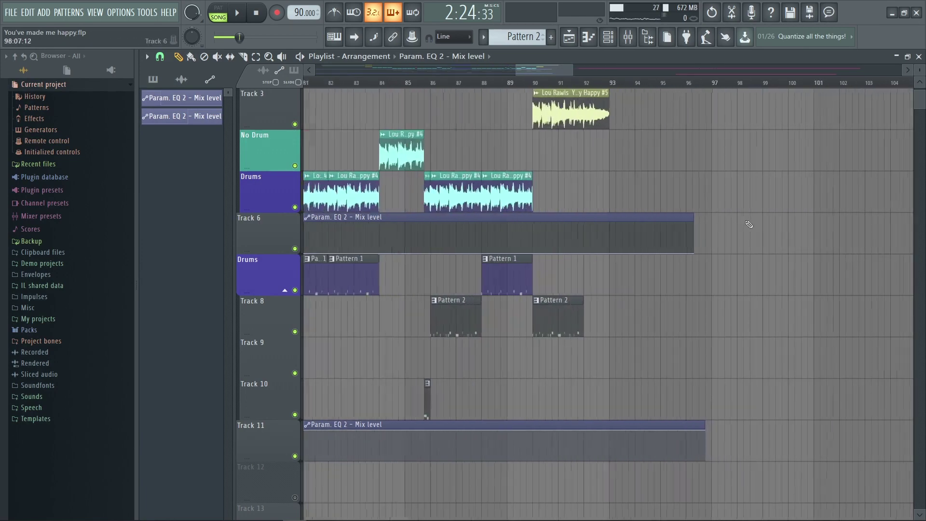
{"action": "scroll", "coordinate": [600, 196], "scroll_direction": "down", "scroll_amount": 3}
{"action": "scroll", "coordinate": [558, 125], "scroll_direction": "up", "scroll_amount": 1}
{"action": "scroll", "coordinate": [558, 126], "scroll_direction": "up", "scroll_amount": 2}
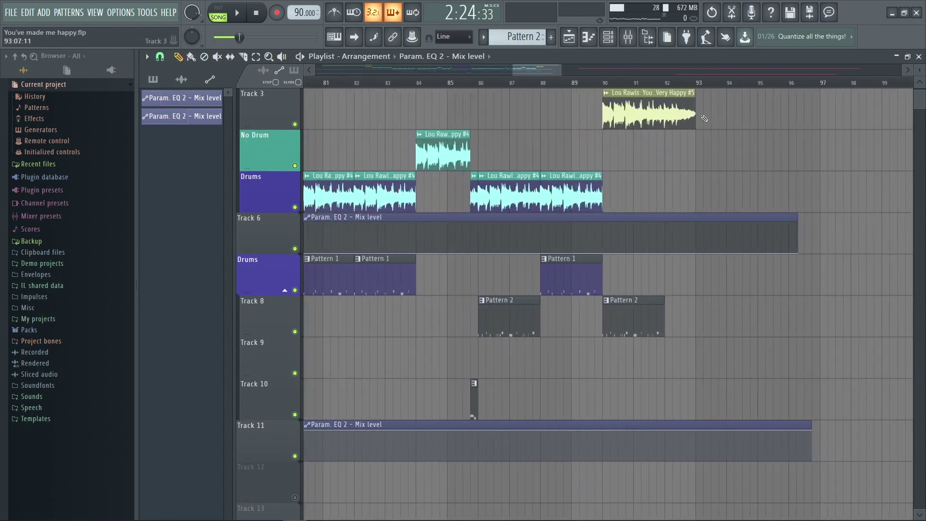
{"action": "scroll", "coordinate": [719, 118], "scroll_direction": "down", "scroll_amount": 2}
{"action": "scroll", "coordinate": [639, 137], "scroll_direction": "up", "scroll_amount": 3}
{"action": "scroll", "coordinate": [640, 137], "scroll_direction": "up", "scroll_amount": 2}
{"action": "scroll", "coordinate": [552, 212], "scroll_direction": "down", "scroll_amount": 5}
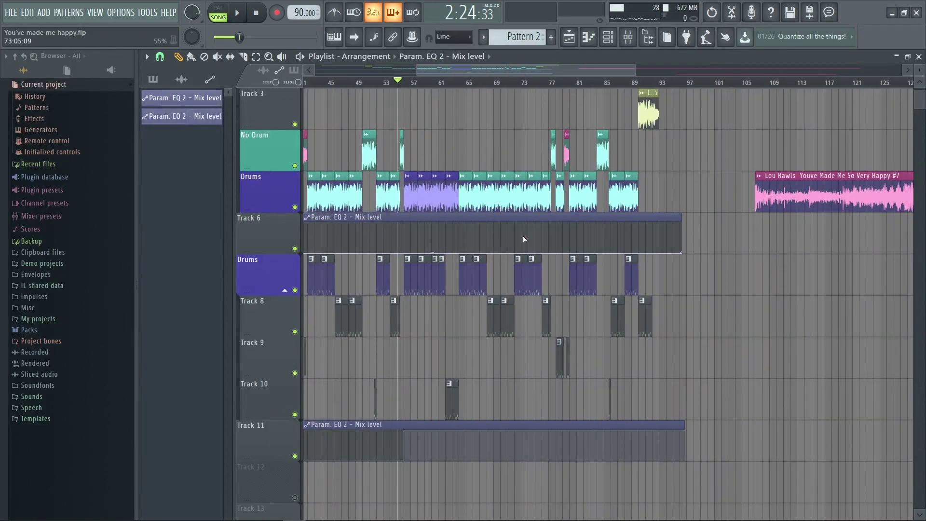
{"action": "scroll", "coordinate": [524, 240], "scroll_direction": "up", "scroll_amount": 6}
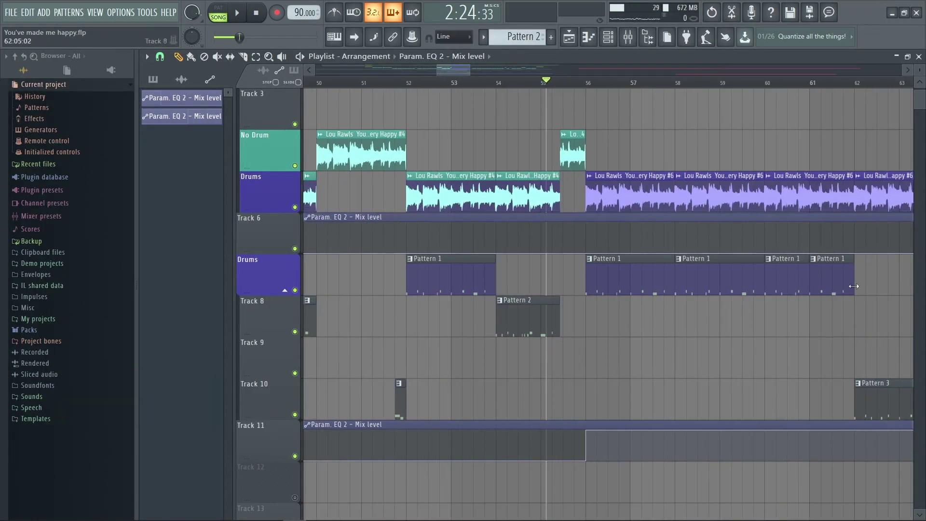
{"action": "scroll", "coordinate": [715, 287], "scroll_direction": "down", "scroll_amount": 2}
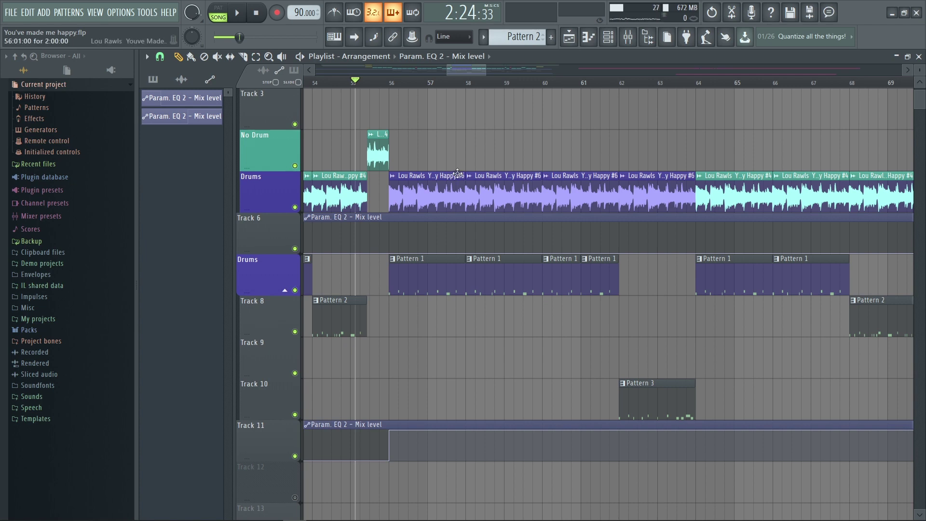
- Play the section from bar 55 and drop the Track 11 EQ mix level automation to zero from bar 64 onward
{"action": "key", "text": "space"}
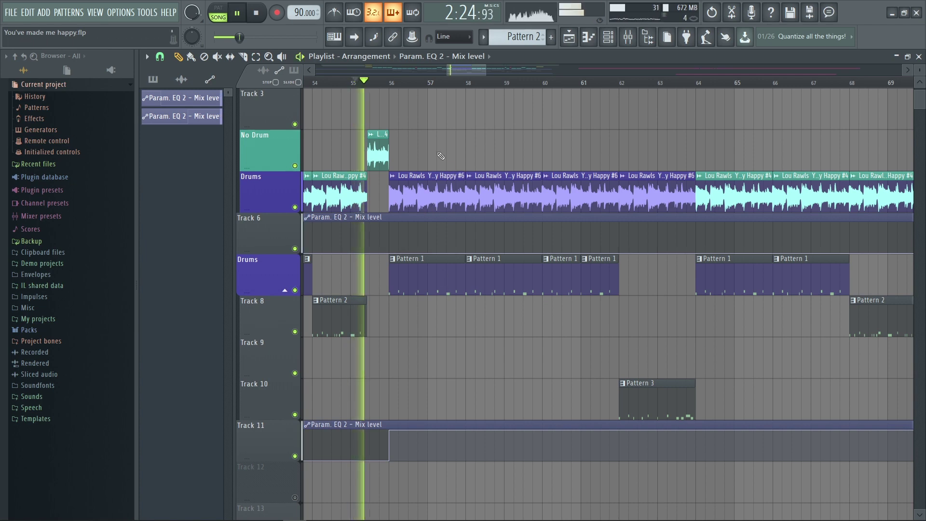
{"action": "scroll", "coordinate": [389, 262], "scroll_direction": "down", "scroll_amount": 2}
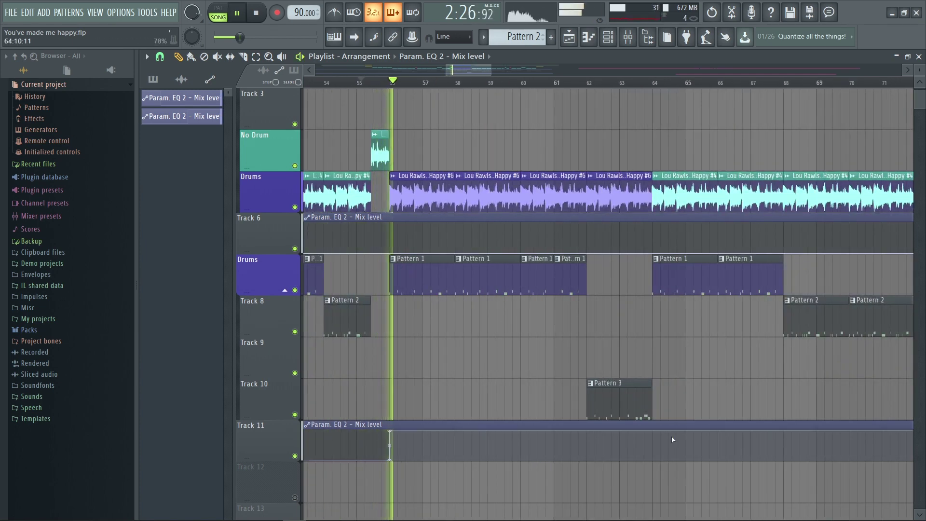
{"action": "scroll", "coordinate": [674, 428], "scroll_direction": "up", "scroll_amount": 3}
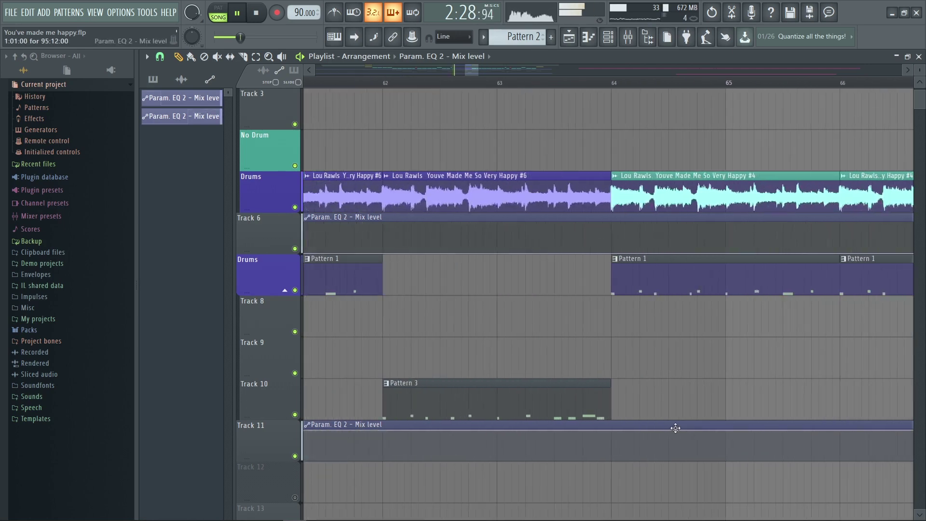
{"action": "left_click_drag", "start_coordinate": [614, 431], "coordinate": [615, 461]}
{"action": "scroll", "coordinate": [658, 289], "scroll_direction": "down", "scroll_amount": 5}
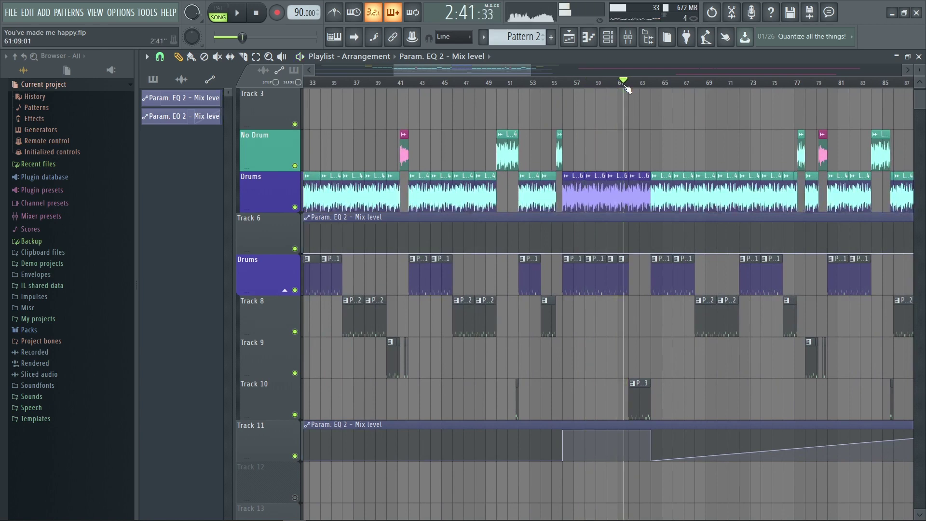
{"action": "key", "text": "space"}
{"action": "left_click_drag", "start_coordinate": [719, 451], "coordinate": [759, 493]}
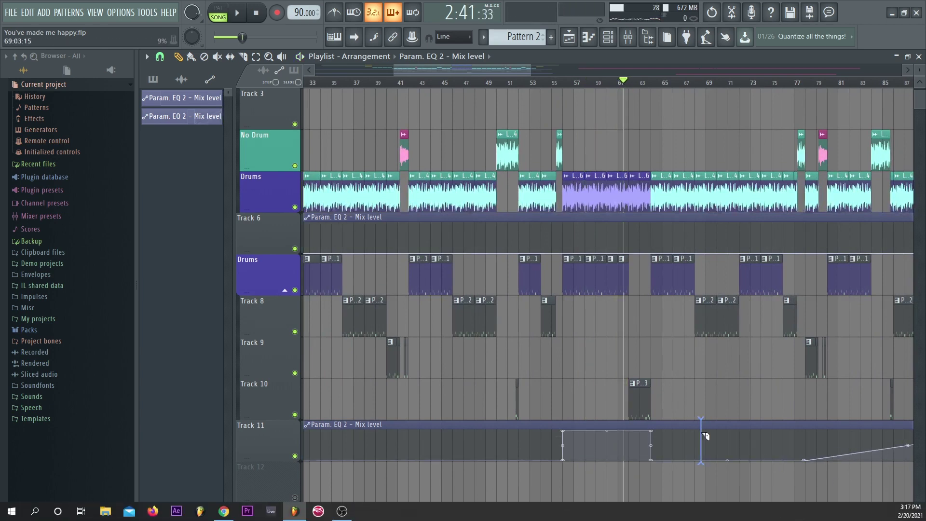
- Solo the original instrumental track, listen to its Low Pass Hard section, and restore the previous track muting
{"action": "scroll", "coordinate": [533, 120], "scroll_direction": "up", "scroll_amount": 4}
{"action": "scroll", "coordinate": [478, 202], "scroll_direction": "up", "scroll_amount": 2}
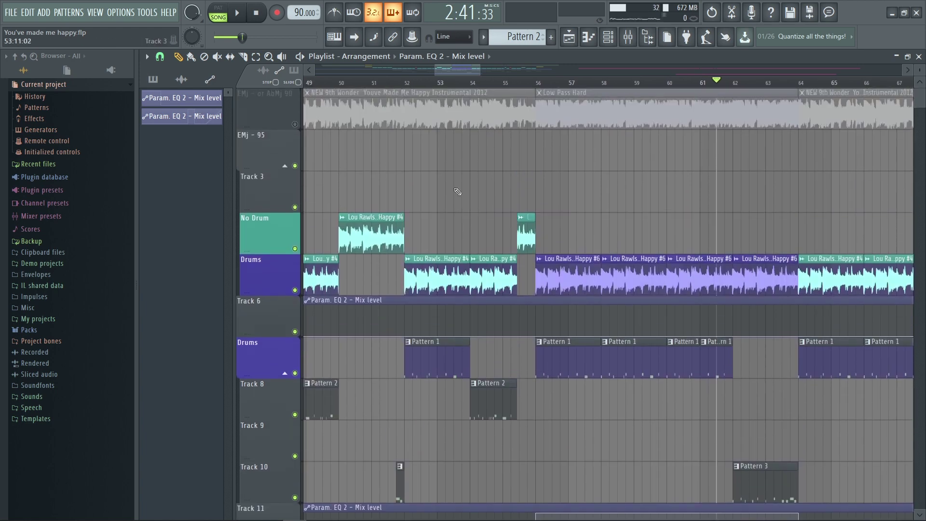
{"action": "left_click", "coordinate": [294, 124], "text": "ctrl"}
{"action": "key", "text": "space"}
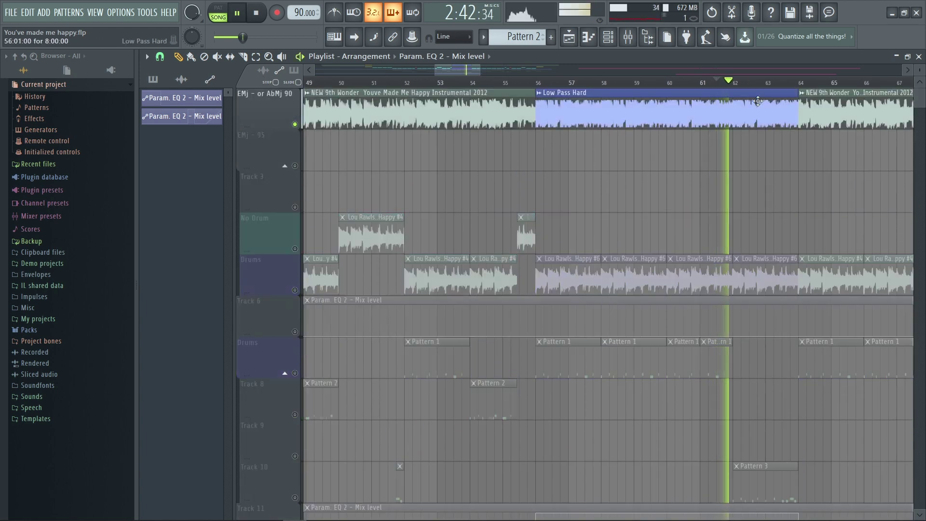
{"action": "left_click", "coordinate": [618, 82]}
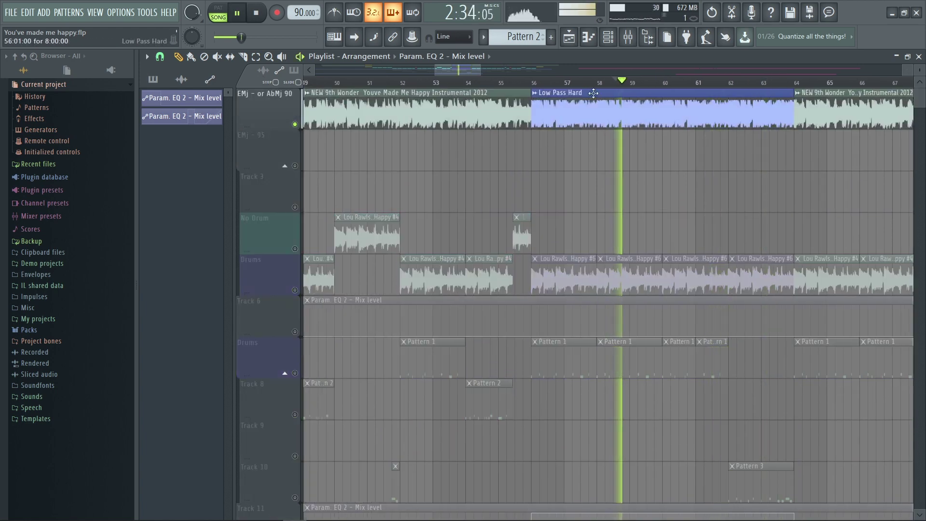
{"action": "right_click", "coordinate": [278, 122]}
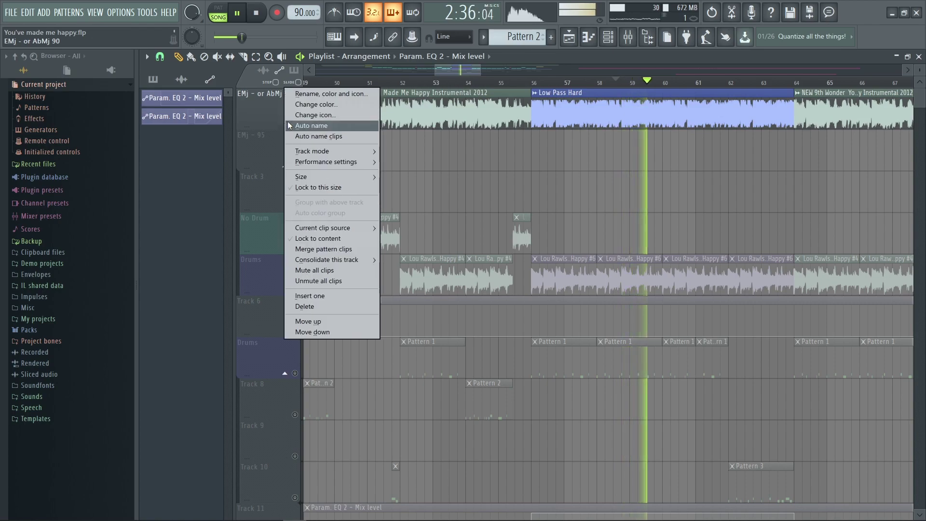
{"action": "left_click", "coordinate": [283, 120]}
{"action": "key", "text": "space"}
{"action": "left_click", "coordinate": [294, 124], "text": "ctrl"}
{"action": "left_click", "coordinate": [295, 124]}
- Inspect the mixer effects on Insert 10 and the Lou Rawls sample track, including its second Fruity parametric EQ 2
{"action": "scroll", "coordinate": [642, 265], "scroll_direction": "down", "scroll_amount": 3}
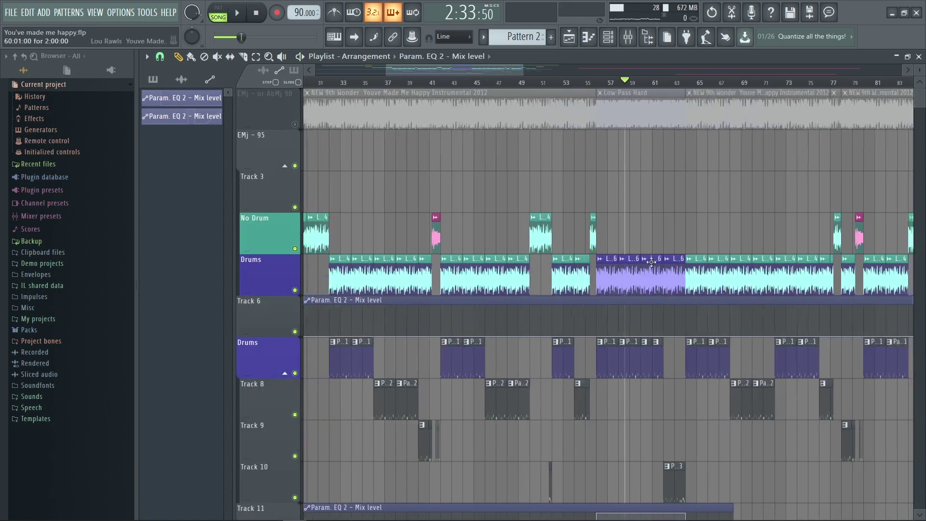
{"action": "scroll", "coordinate": [642, 265], "scroll_direction": "down", "scroll_amount": 4}
{"action": "scroll", "coordinate": [642, 264], "scroll_direction": "up", "scroll_amount": 4, "text": "ctrl"}
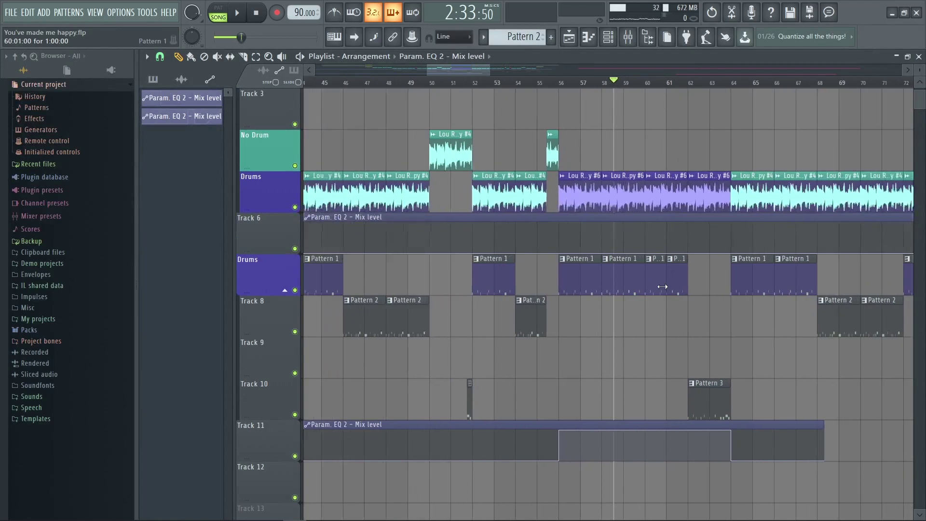
{"action": "scroll", "coordinate": [523, 229], "scroll_direction": "down", "scroll_amount": 2, "text": "ctrl"}
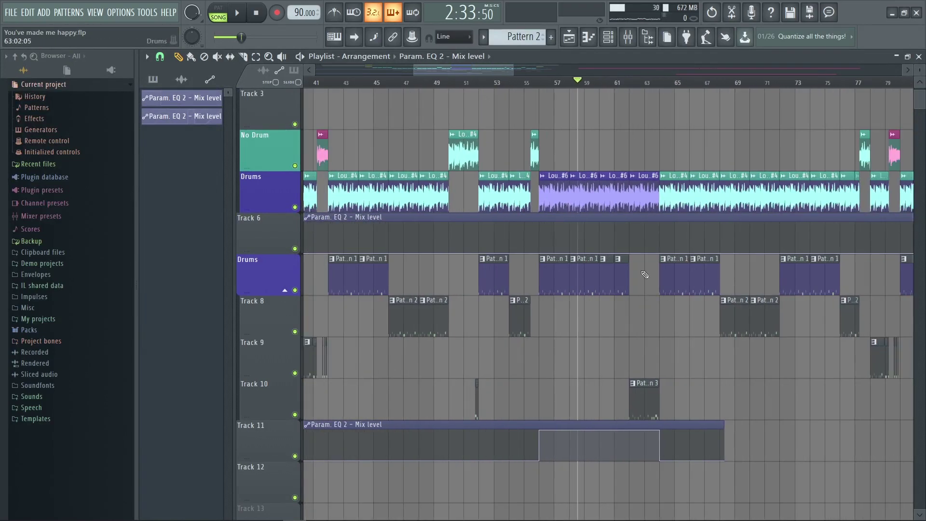
{"action": "left_click", "coordinate": [609, 37]}
{"action": "left_click", "coordinate": [628, 37]}
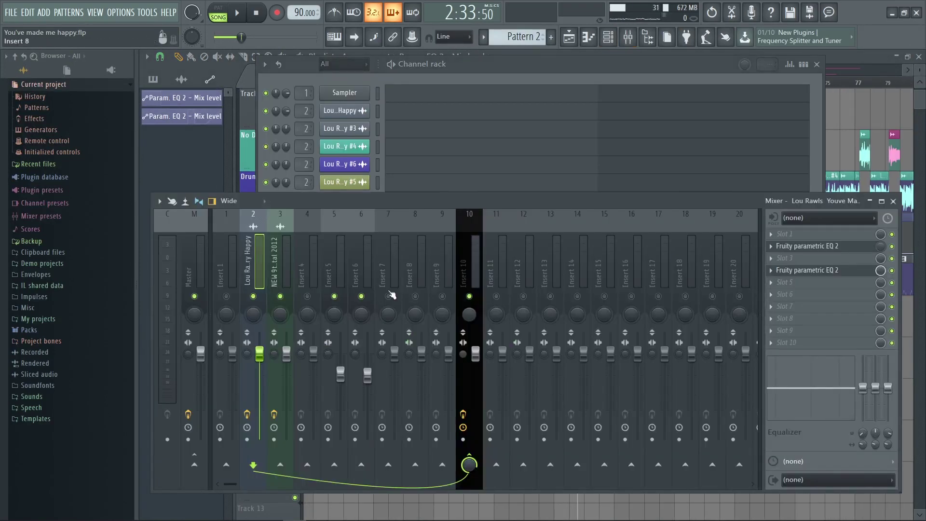
{"action": "left_click", "coordinate": [467, 265]}
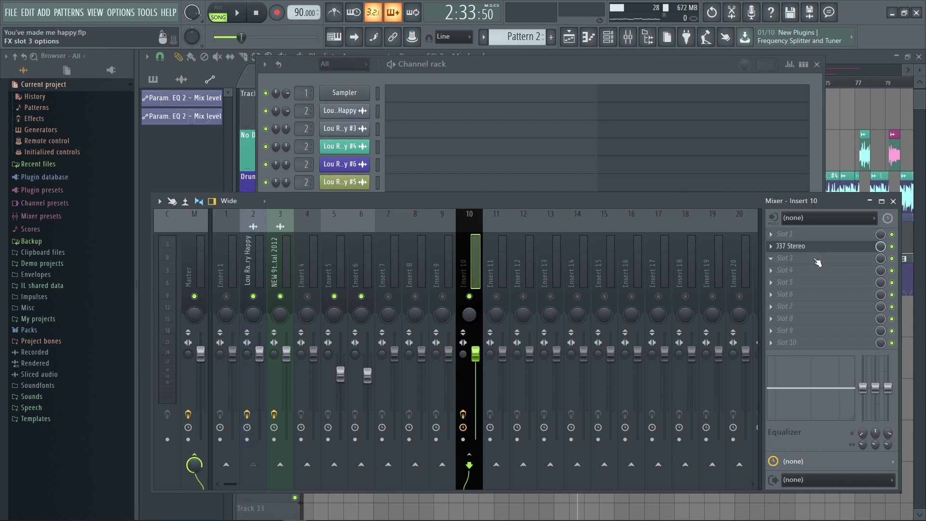
{"action": "left_click", "coordinate": [791, 234]}
{"action": "left_click", "coordinate": [248, 270]}
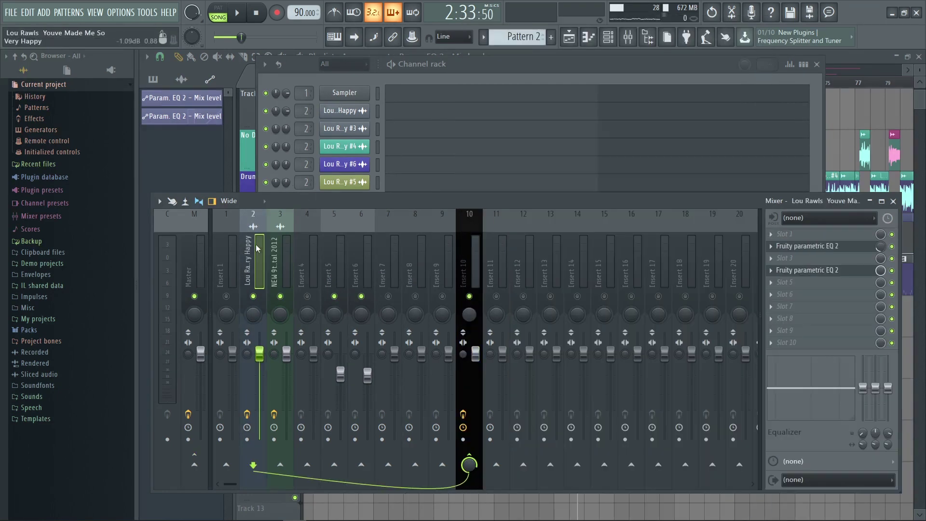
{"action": "left_click", "coordinate": [837, 274]}
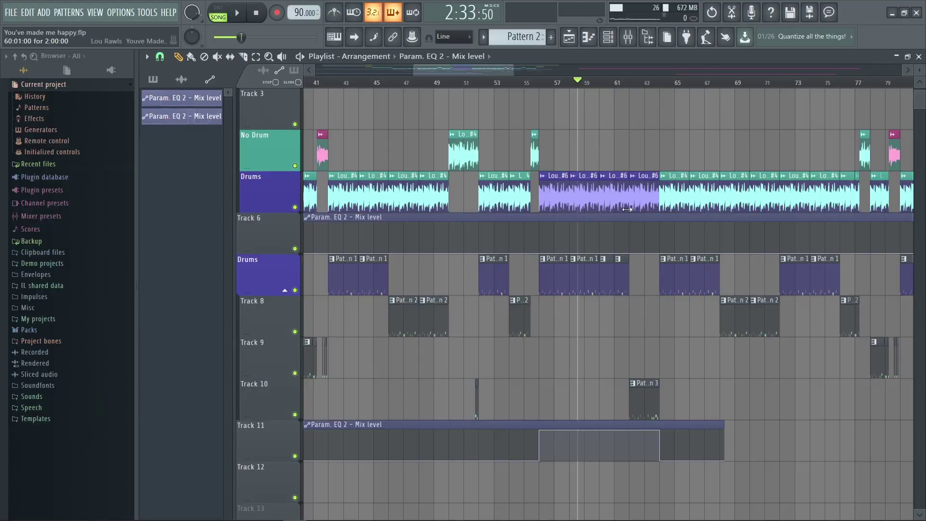
- Create an automation clip for the master volume and move its track up to Track 1
{"action": "scroll", "coordinate": [628, 209], "scroll_direction": "down", "scroll_amount": 6}
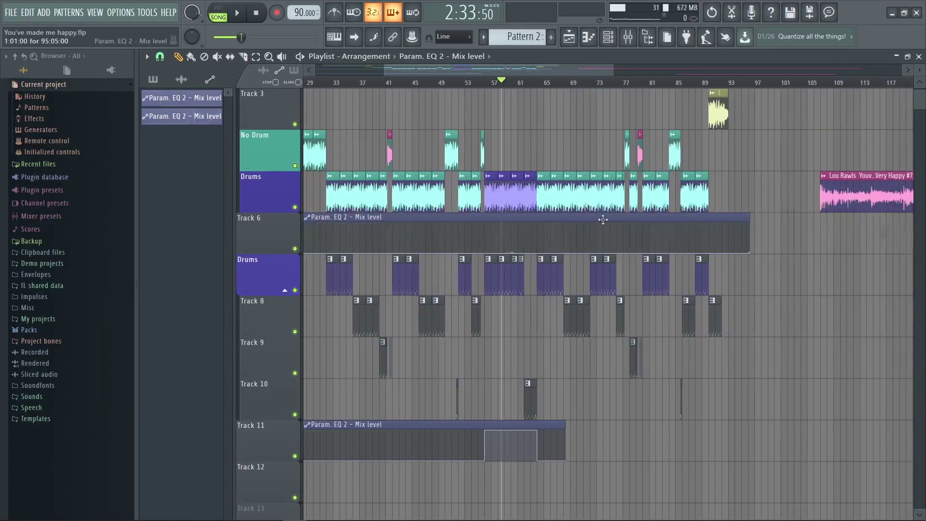
{"action": "scroll", "coordinate": [603, 220], "scroll_direction": "down", "scroll_amount": 3}
{"action": "left_click", "coordinate": [628, 37]}
{"action": "right_click", "coordinate": [202, 354]}
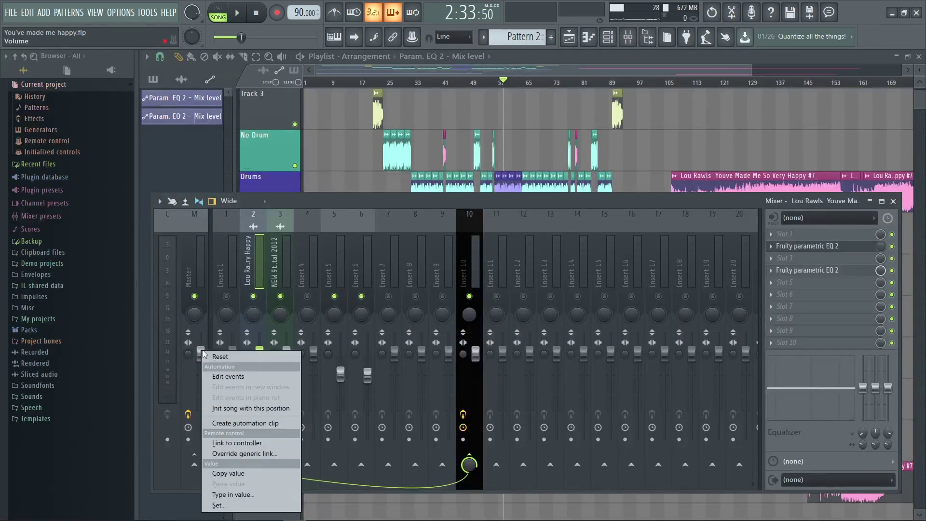
{"action": "left_click", "coordinate": [231, 423]}
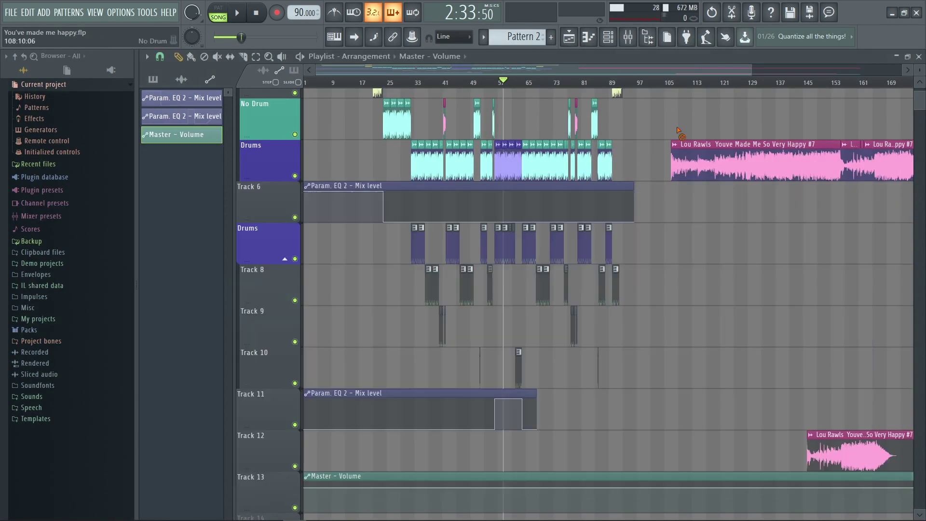
{"action": "scroll", "coordinate": [678, 131], "scroll_direction": "up", "scroll_amount": 4}
{"action": "scroll", "coordinate": [531, 289], "scroll_direction": "up", "scroll_amount": 4}
{"action": "scroll", "coordinate": [397, 165], "scroll_direction": "up", "scroll_amount": 2}
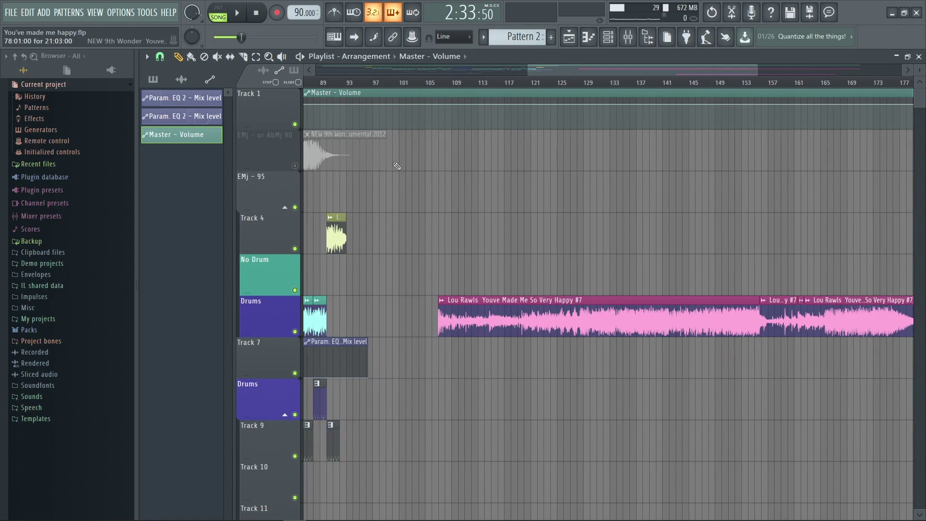
- Shape a fade-out in the Master - Volume automation from bar 88 down to zero at about bar 97
{"action": "scroll", "coordinate": [396, 166], "scroll_direction": "up", "scroll_amount": 6}
{"action": "right_click", "coordinate": [562, 106]}
{"action": "scroll", "coordinate": [561, 294], "scroll_direction": "down", "scroll_amount": 4}
{"action": "scroll", "coordinate": [560, 294], "scroll_direction": "up", "scroll_amount": 3}
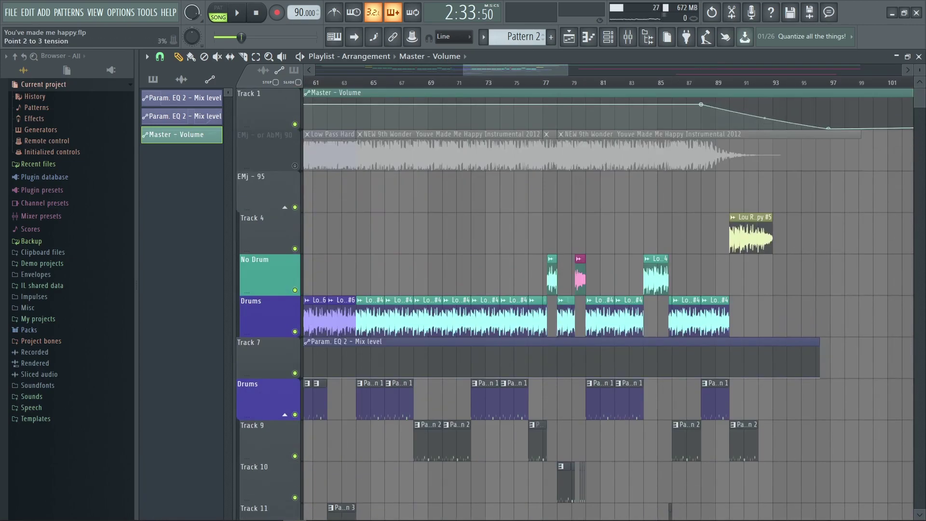
- Trim the Master - Volume clip to end at about bar 116 and select the timeline from the start to about bar 98
{"action": "scroll", "coordinate": [771, 99], "scroll_direction": "down", "scroll_amount": 6}
{"action": "scroll", "coordinate": [770, 99], "scroll_direction": "up", "scroll_amount": 1}
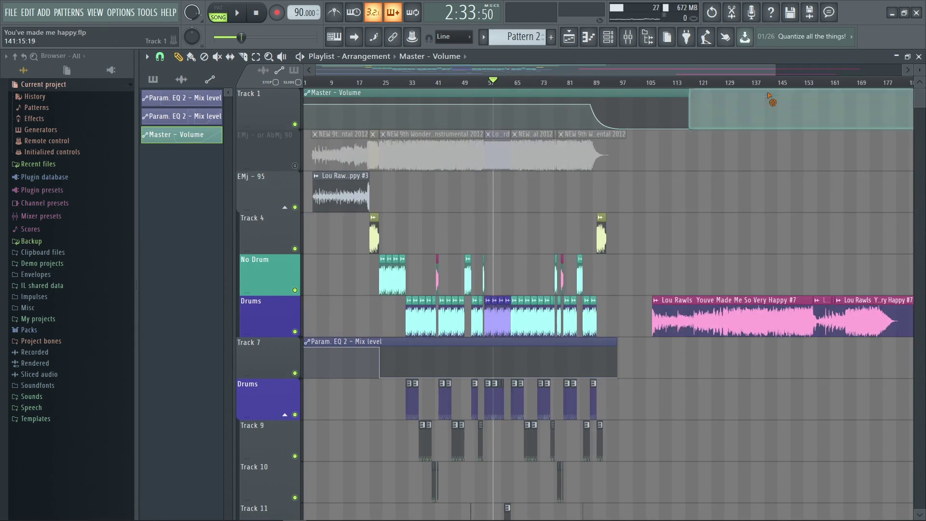
{"action": "scroll", "coordinate": [569, 86], "scroll_direction": "down", "scroll_amount": 2}
{"action": "scroll", "coordinate": [569, 86], "scroll_direction": "up", "scroll_amount": 1}
{"action": "scroll", "coordinate": [569, 87], "scroll_direction": "down", "scroll_amount": 1}
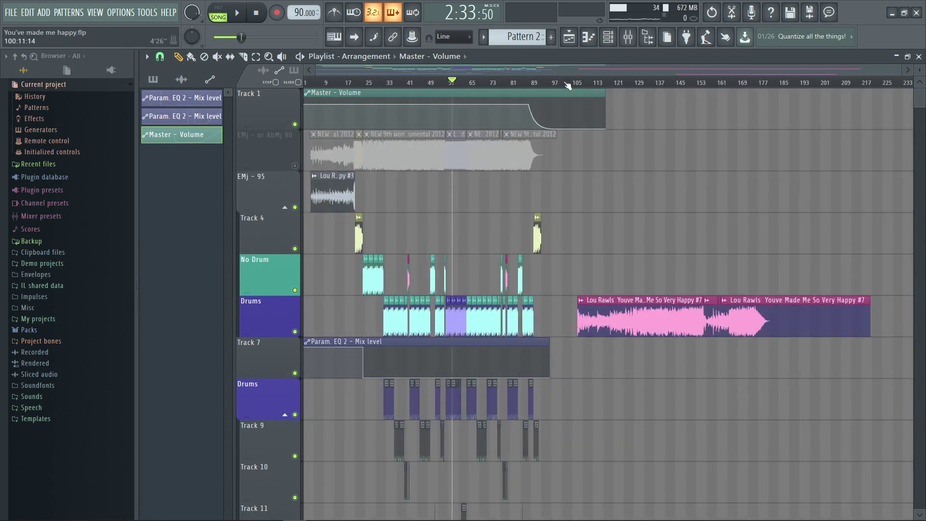
{"action": "left_click_drag", "start_coordinate": [562, 84], "coordinate": [306, 84]}
- Open Pattern 1 from the Drums track at bar 32, stop playback, and show the pattern's channels
{"action": "scroll", "coordinate": [759, 370], "scroll_direction": "down", "scroll_amount": 5}
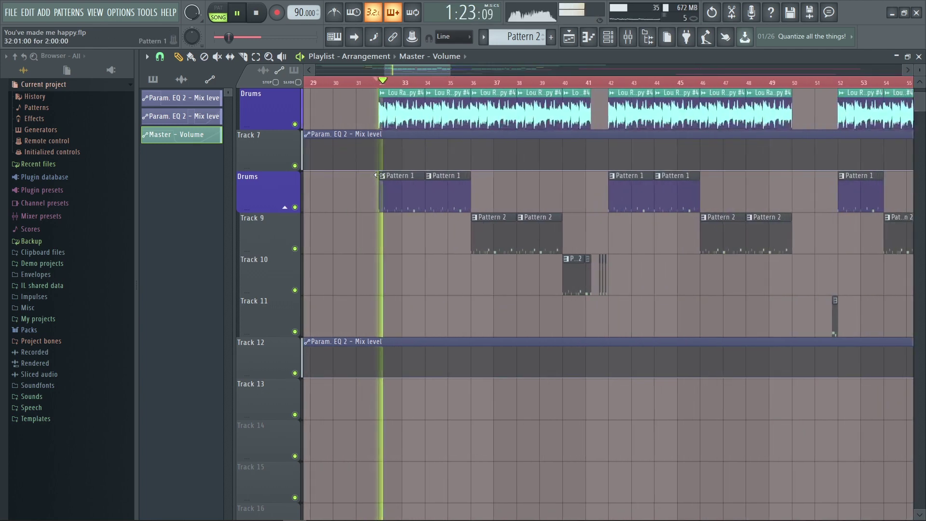
{"action": "scroll", "coordinate": [379, 175], "scroll_direction": "up", "scroll_amount": 3}
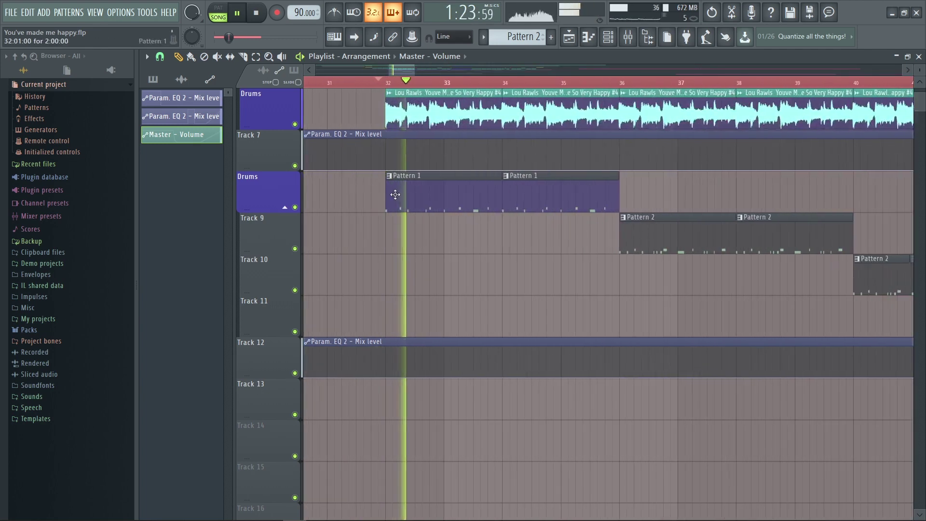
{"action": "double_click", "coordinate": [455, 186]}
{"action": "key", "text": "space"}
{"action": "left_click", "coordinate": [608, 37]}
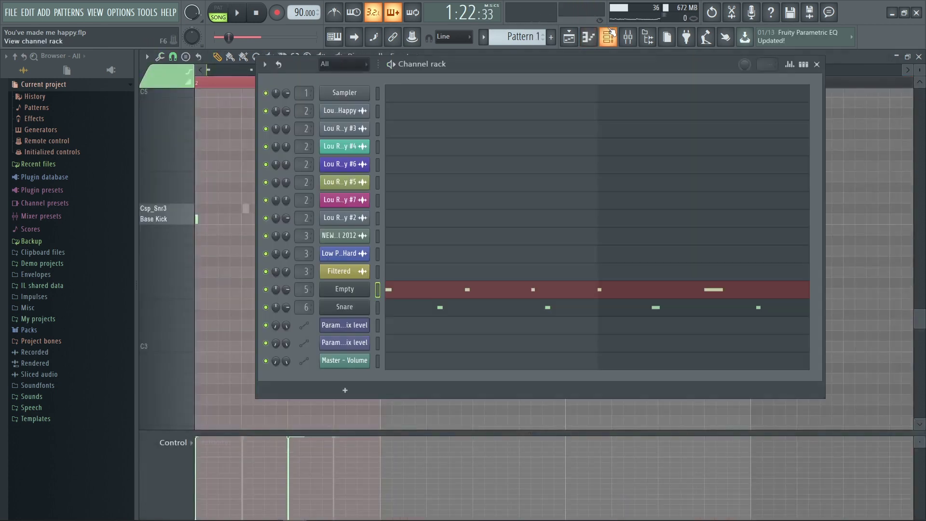
- Open the Empty channel's FPC instrument and display its list of presets
{"action": "left_click", "coordinate": [346, 292]}
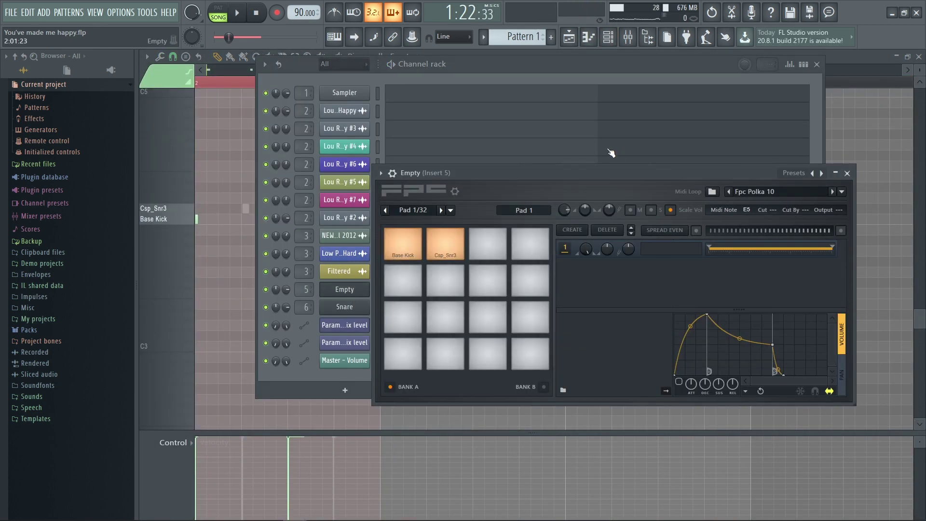
{"action": "right_click", "coordinate": [827, 178]}
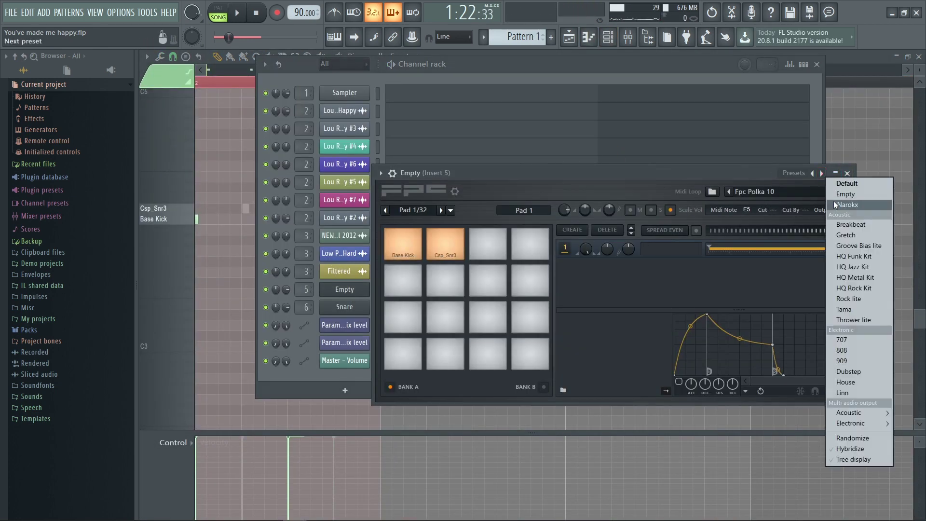
{"action": "key", "text": "Down"}
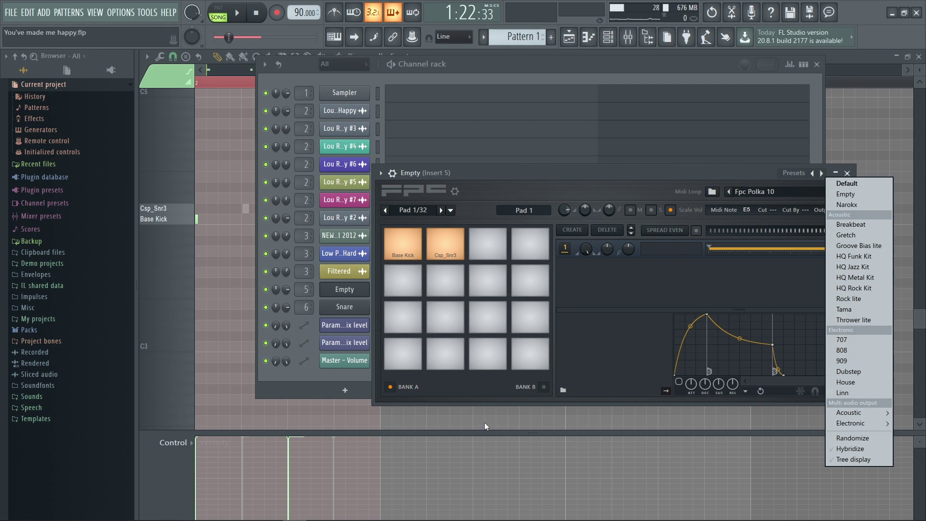
- Dismiss the FPC preset list and bring the Empty channel's piano roll back into view
{"action": "left_click", "coordinate": [522, 188]}
{"action": "left_click", "coordinate": [497, 292]}
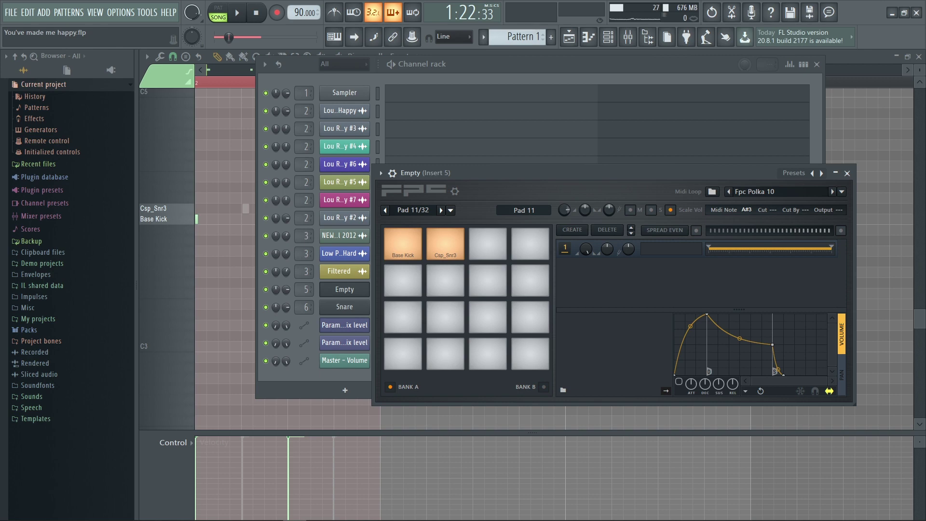
{"action": "left_click", "coordinate": [195, 264]}
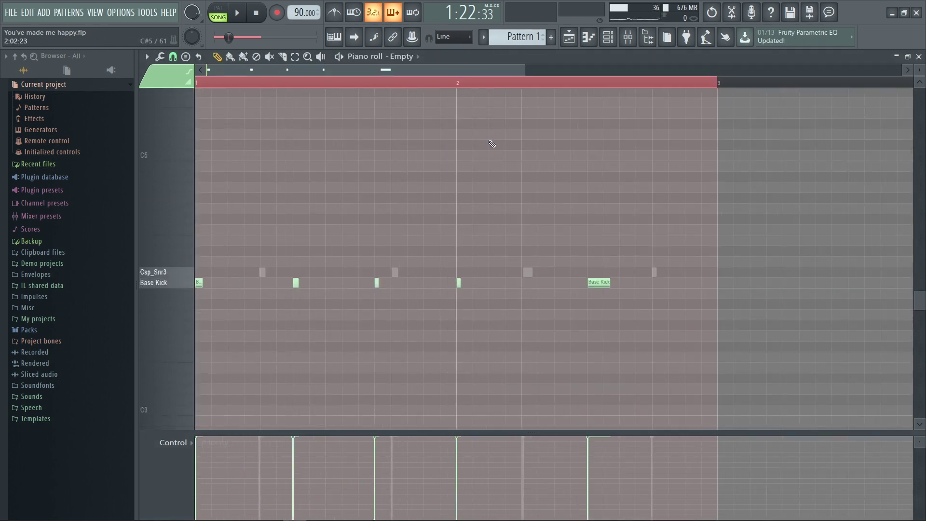
- Open the Empty channel's kick notes from the channel rack and switch the piano roll from Snare back to Empty
{"action": "left_click", "coordinate": [611, 42]}
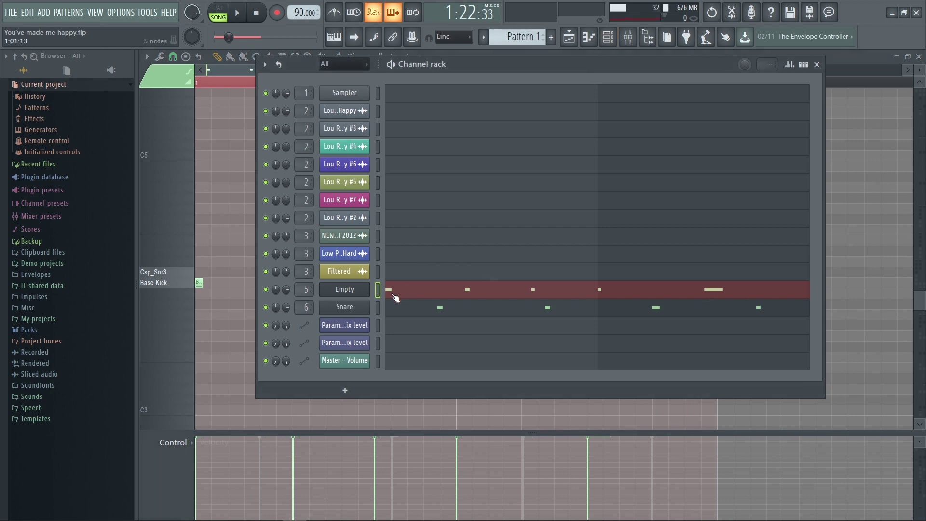
{"action": "left_click", "coordinate": [378, 306]}
{"action": "left_click", "coordinate": [394, 292]}
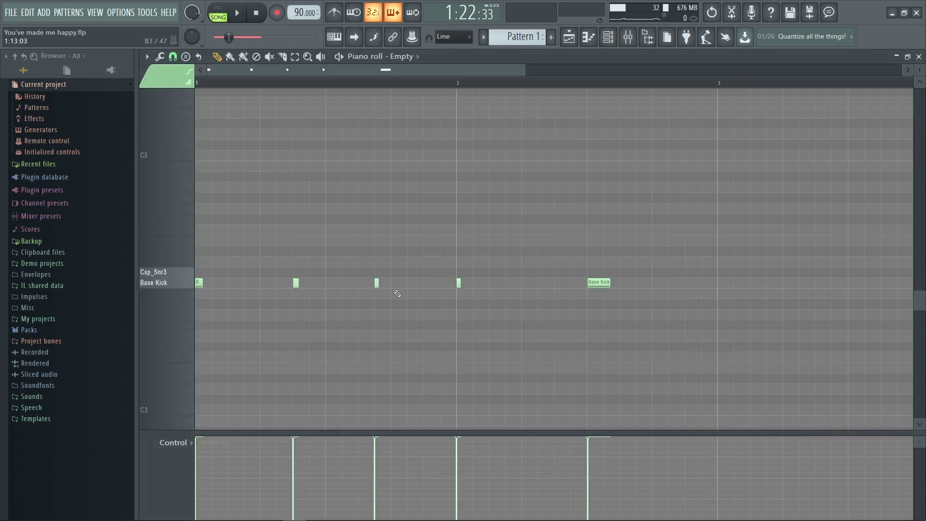
{"action": "left_click", "coordinate": [400, 56]}
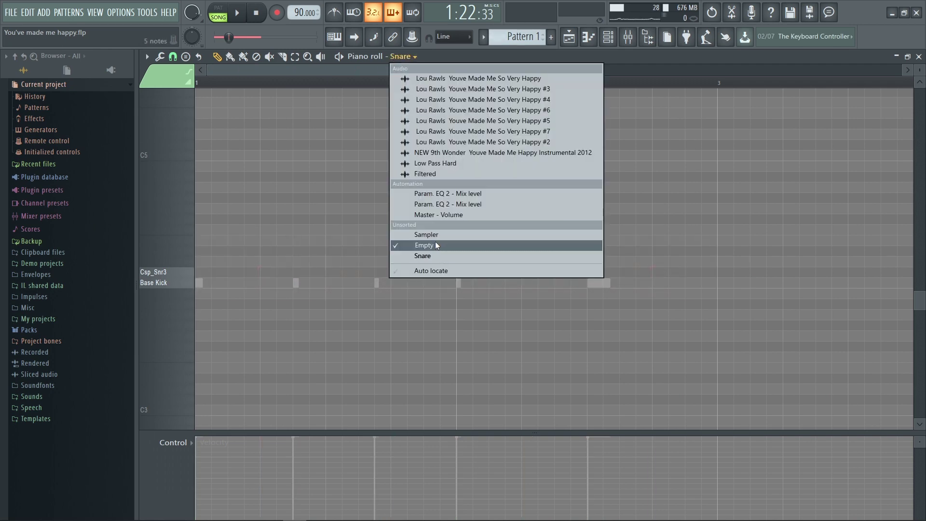
{"action": "left_click", "coordinate": [430, 248]}
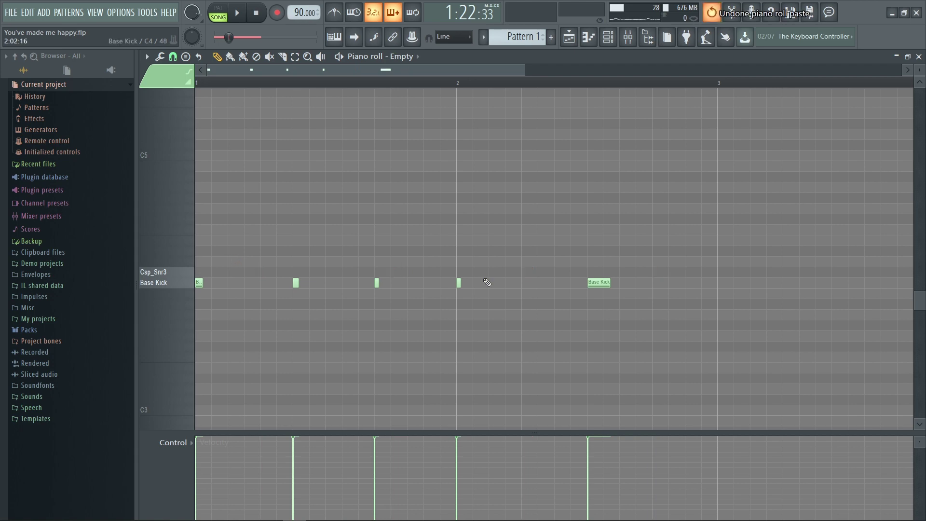
- Show the Snare channel's FPC instrument and look through its channel options, including the plugins available to insert
{"action": "left_click", "coordinate": [602, 35]}
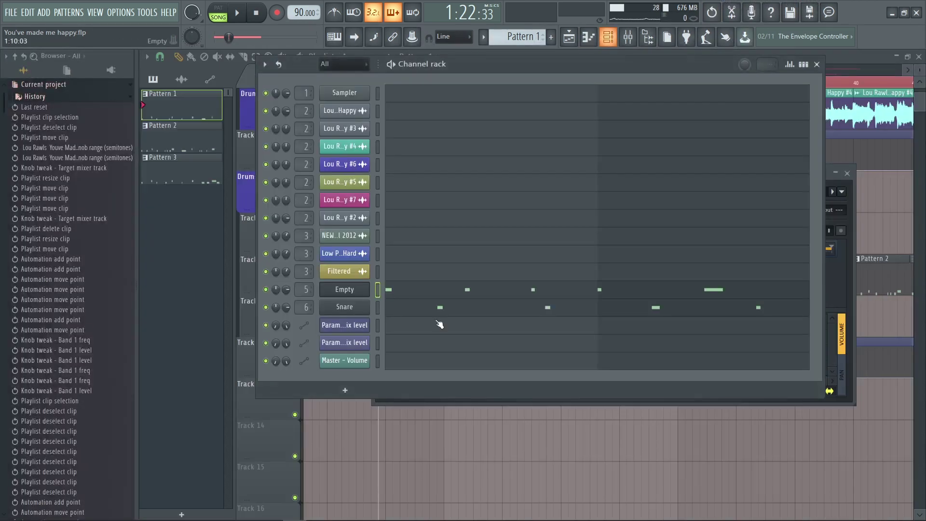
{"action": "left_click", "coordinate": [344, 307]}
{"action": "right_click", "coordinate": [362, 308]}
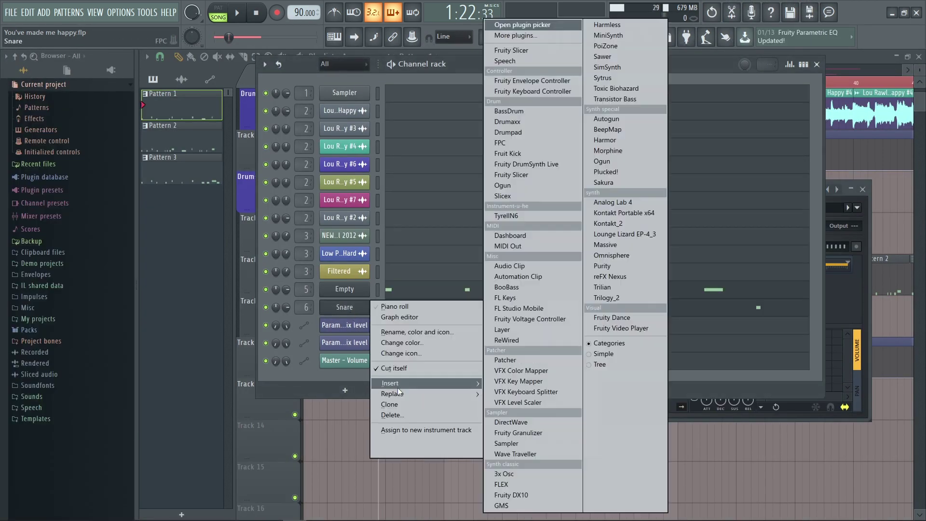
{"action": "left_click", "coordinate": [358, 316]}
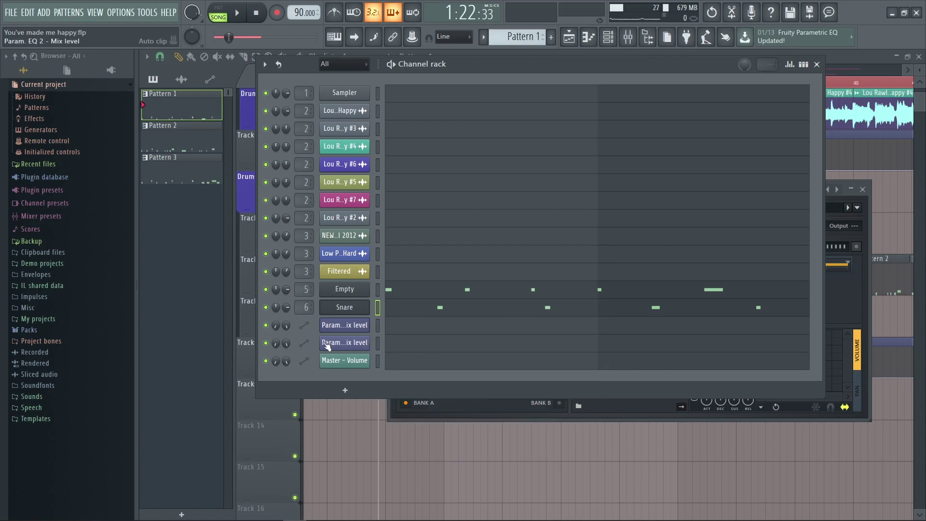
- Route mixer tracks Insert 5 and Insert 6 only to Insert 9, and enable Insert 9
{"action": "double_click", "coordinate": [302, 289]}
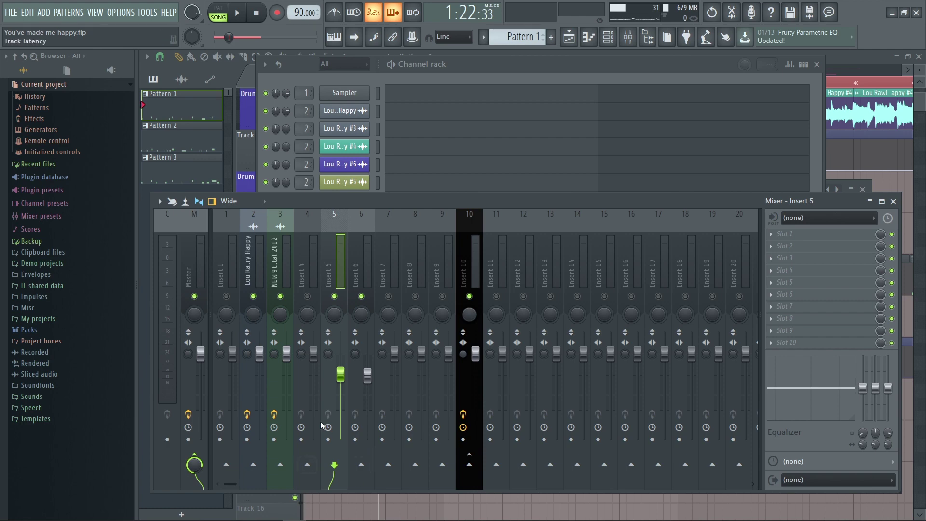
{"action": "left_click", "coordinate": [352, 323], "text": "ctrl"}
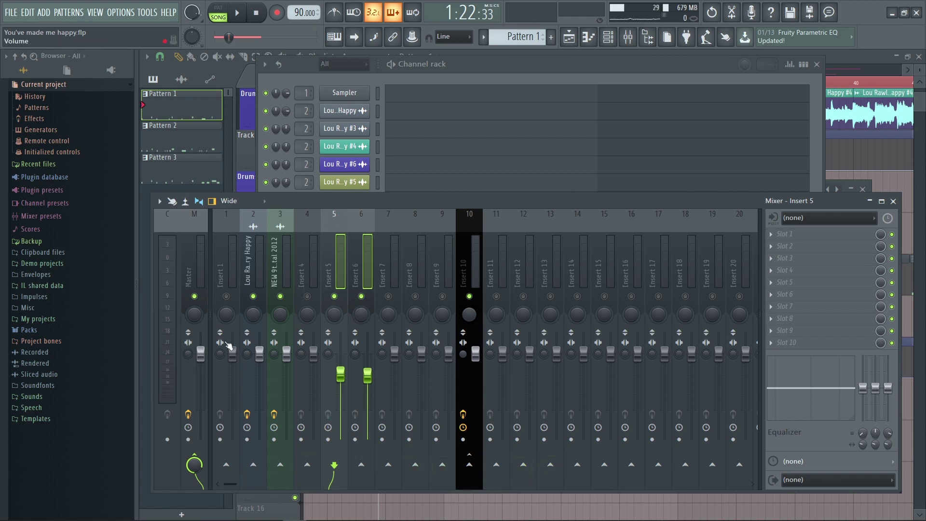
{"action": "right_click", "coordinate": [440, 465]}
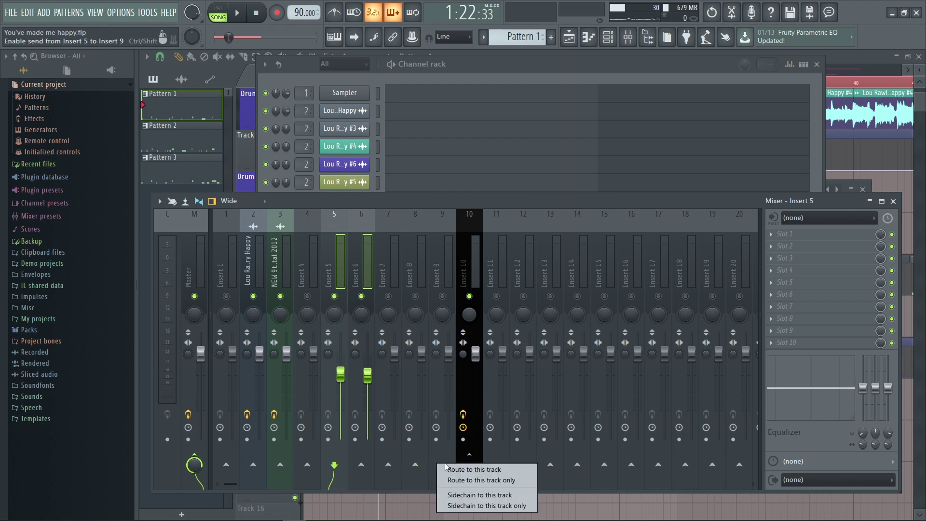
{"action": "left_click", "coordinate": [479, 480]}
{"action": "left_click", "coordinate": [441, 275]}
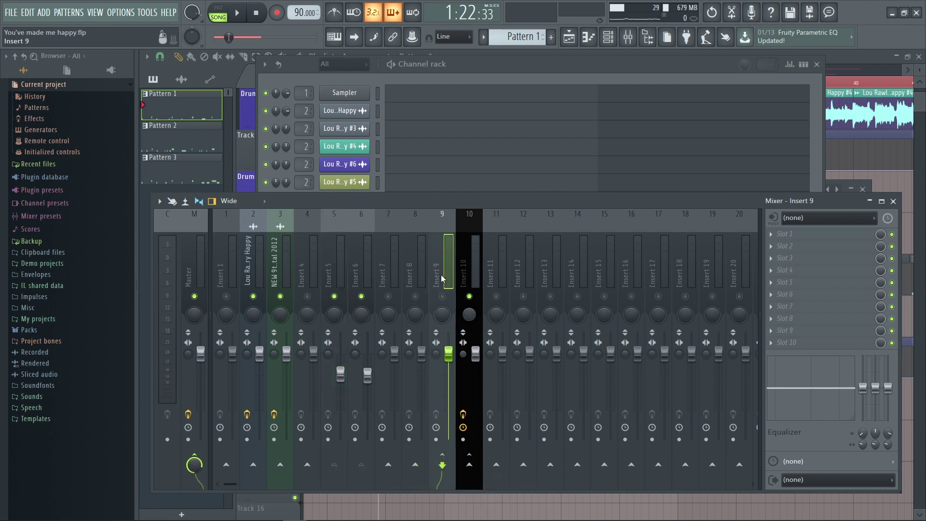
{"action": "left_click", "coordinate": [443, 296]}
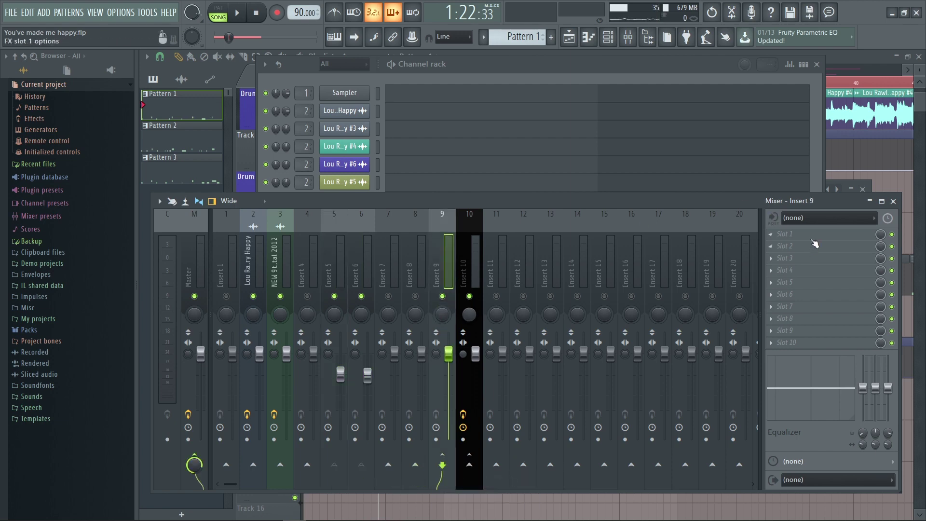
- Colour the Insert 9 mixer track white and select Insert 6 to check its routing
{"action": "right_click", "coordinate": [446, 273]}
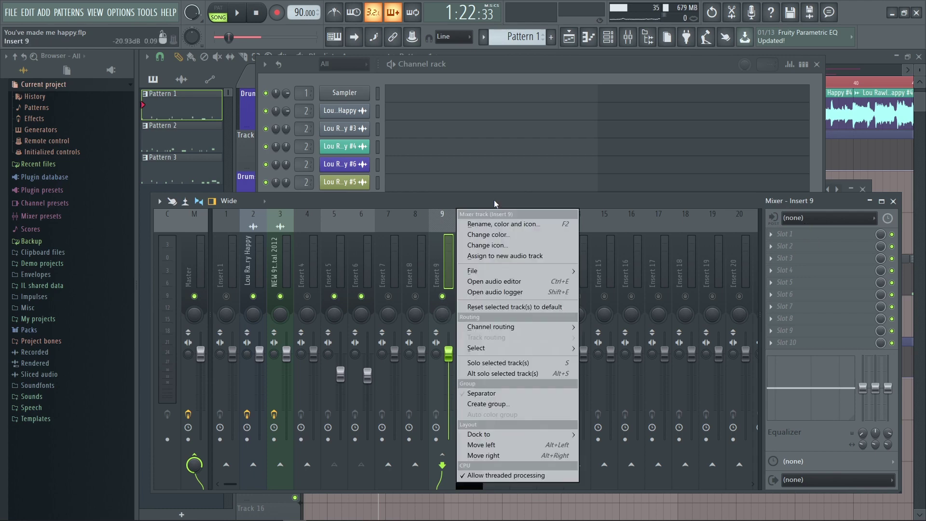
{"action": "left_click", "coordinate": [488, 234]}
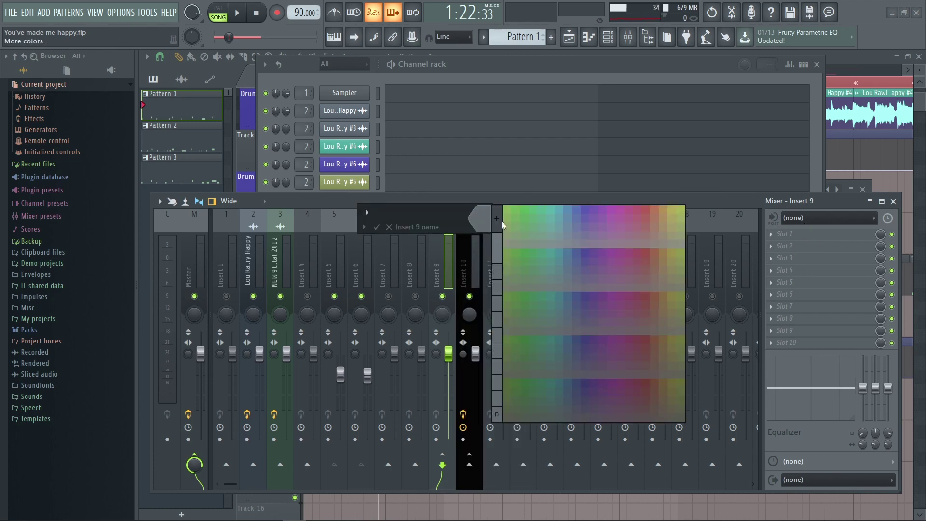
{"action": "left_click", "coordinate": [501, 221]}
{"action": "left_click_drag", "start_coordinate": [602, 196], "coordinate": [598, 156]}
{"action": "left_click", "coordinate": [343, 290]}
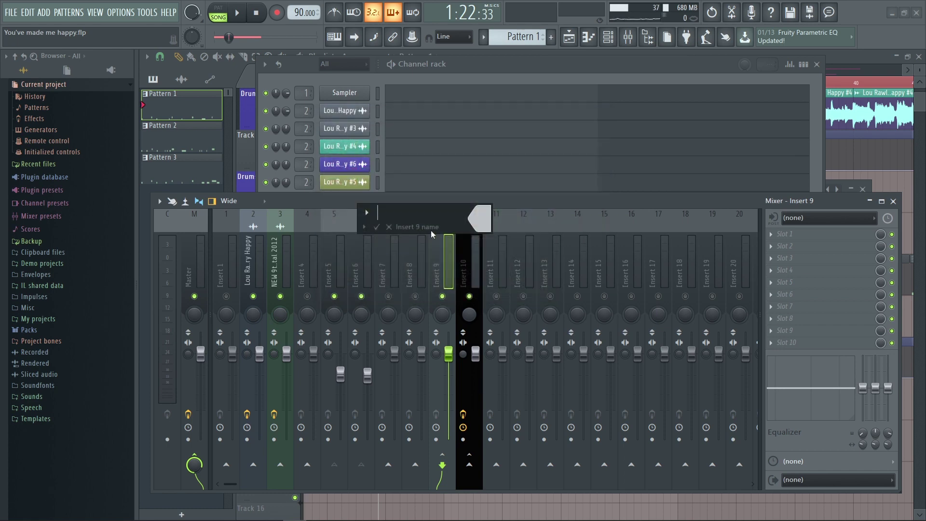
{"action": "key", "text": "Return"}
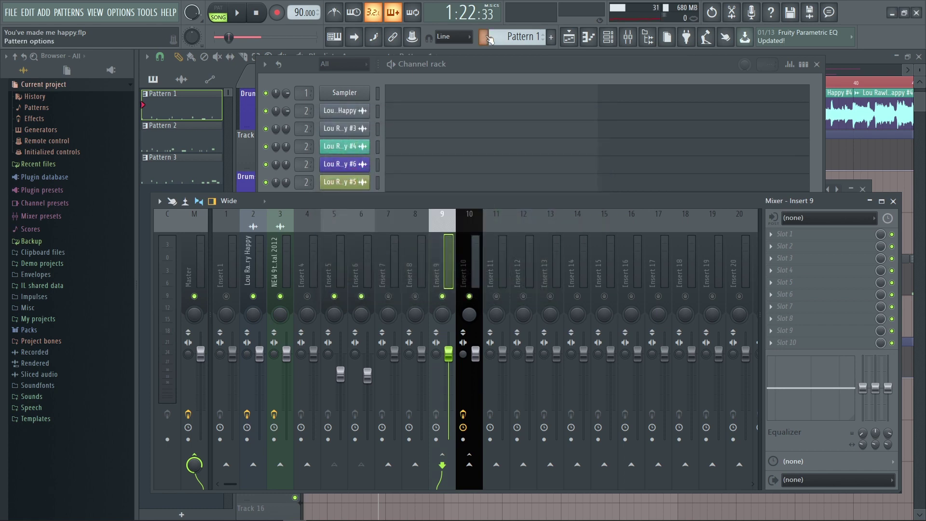
{"action": "left_click", "coordinate": [372, 283]}
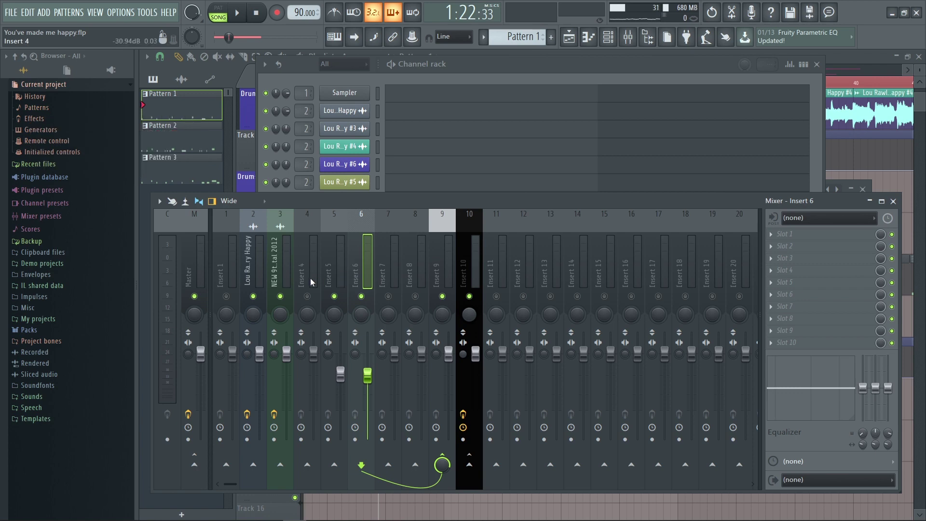
- Examine how Patterns 1, 2 and 3 are arranged under the Drums track between bars 32 and 55
{"action": "left_click", "coordinate": [627, 501]}
{"action": "scroll", "coordinate": [420, 203], "scroll_direction": "down", "scroll_amount": 3}
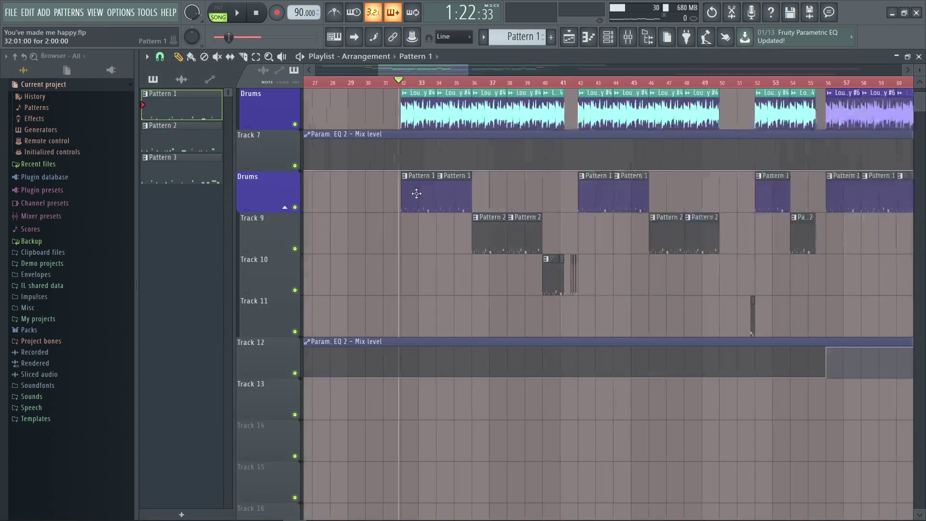
{"action": "scroll", "coordinate": [427, 278], "scroll_direction": "up", "scroll_amount": 3}
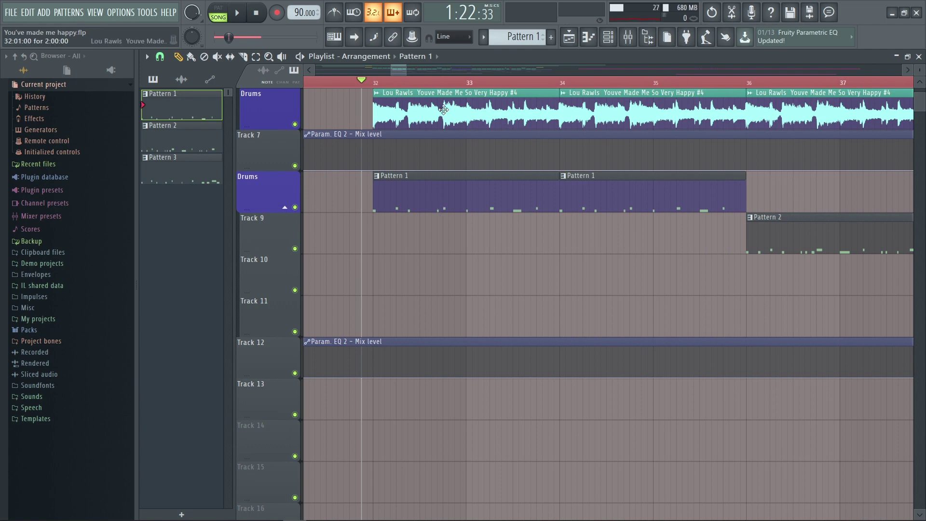
{"action": "scroll", "coordinate": [408, 230], "scroll_direction": "down", "scroll_amount": 6}
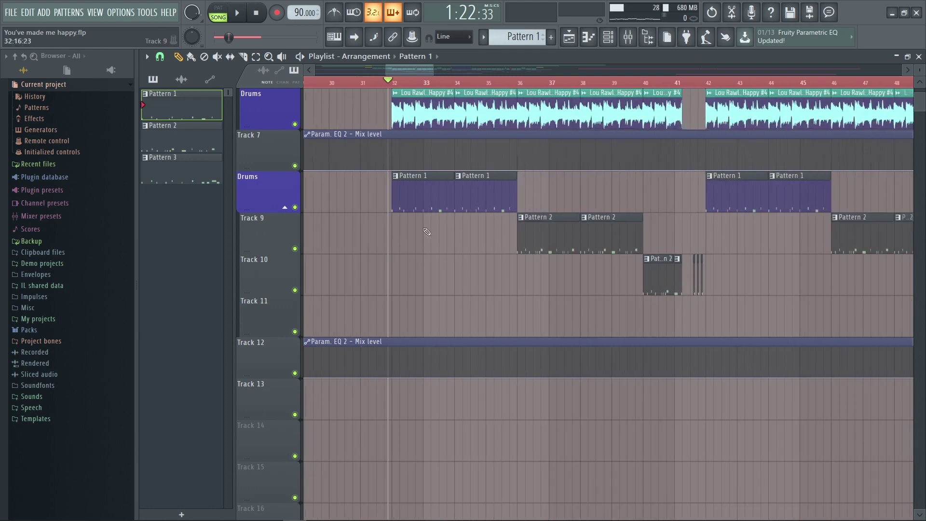
{"action": "scroll", "coordinate": [438, 223], "scroll_direction": "up", "scroll_amount": 6}
{"action": "left_click", "coordinate": [594, 236]}
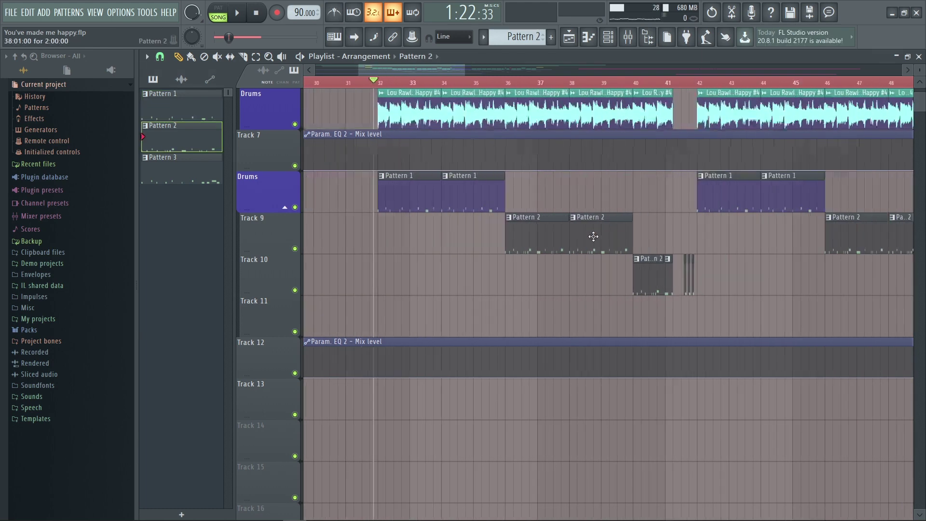
{"action": "scroll", "coordinate": [599, 265], "scroll_direction": "up", "scroll_amount": 3}
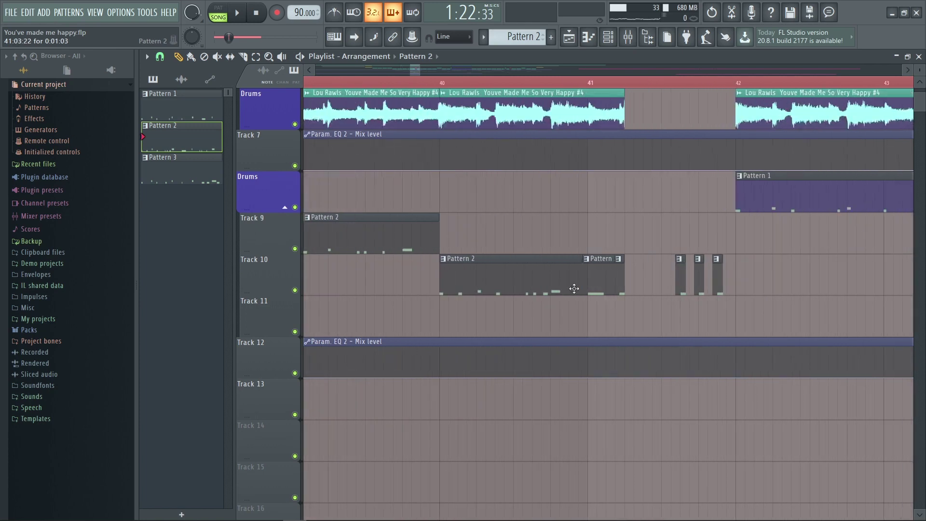
{"action": "scroll", "coordinate": [612, 275], "scroll_direction": "down", "scroll_amount": 8}
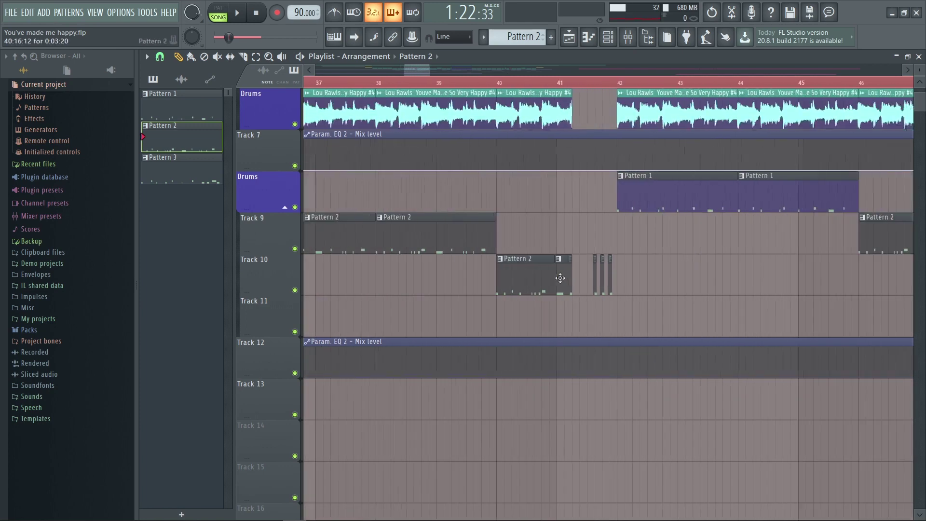
{"action": "scroll", "coordinate": [610, 329], "scroll_direction": "up", "scroll_amount": 2}
{"action": "scroll", "coordinate": [627, 328], "scroll_direction": "down", "scroll_amount": 8}
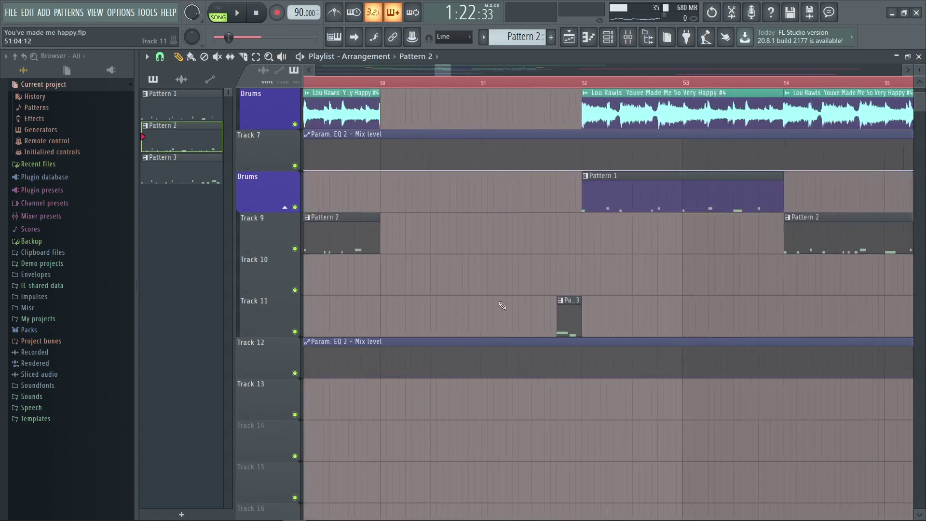
- Play the arrangement from just before bar 62 through the Pattern 3 clip, and stop playback
{"action": "scroll", "coordinate": [670, 327], "scroll_direction": "up", "scroll_amount": 3}
{"action": "left_click", "coordinate": [466, 79]}
{"action": "key", "text": "space"}
{"action": "scroll", "coordinate": [627, 270], "scroll_direction": "down", "scroll_amount": 6}
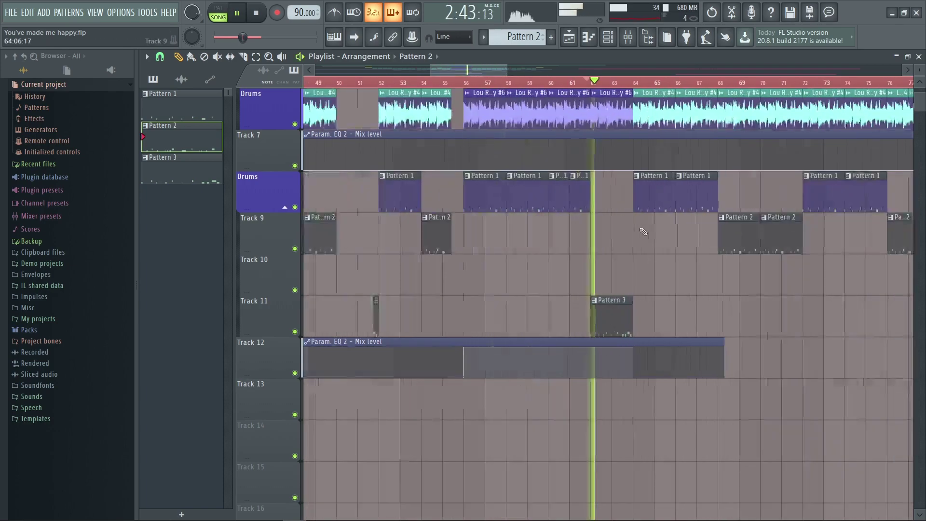
{"action": "scroll", "coordinate": [651, 265], "scroll_direction": "up", "scroll_amount": 3}
{"action": "scroll", "coordinate": [652, 265], "scroll_direction": "down", "scroll_amount": 3}
{"action": "scroll", "coordinate": [676, 251], "scroll_direction": "up", "scroll_amount": 5}
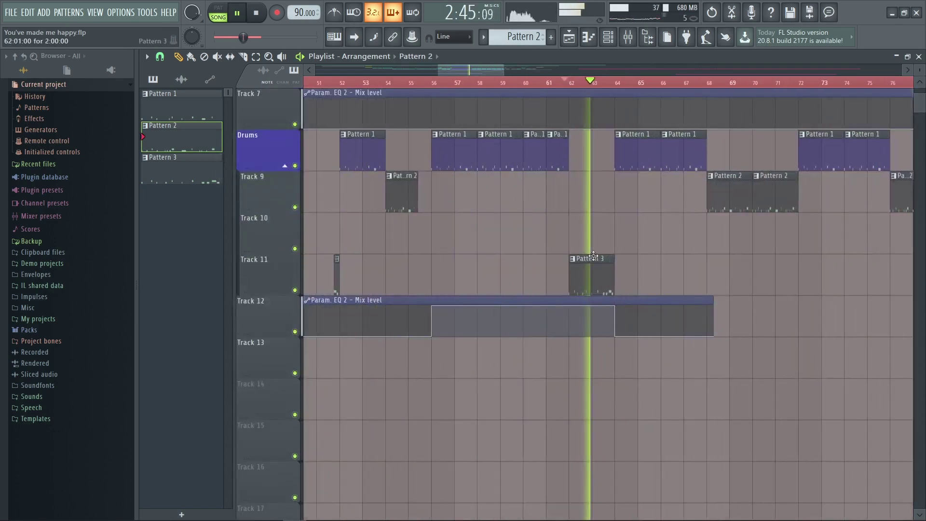
{"action": "key", "text": "space"}
- Solo the EMj - or AbMj 90 track and play its Low Pass Hard clip from just before bar 62
{"action": "scroll", "coordinate": [364, 270], "scroll_direction": "up", "scroll_amount": 2}
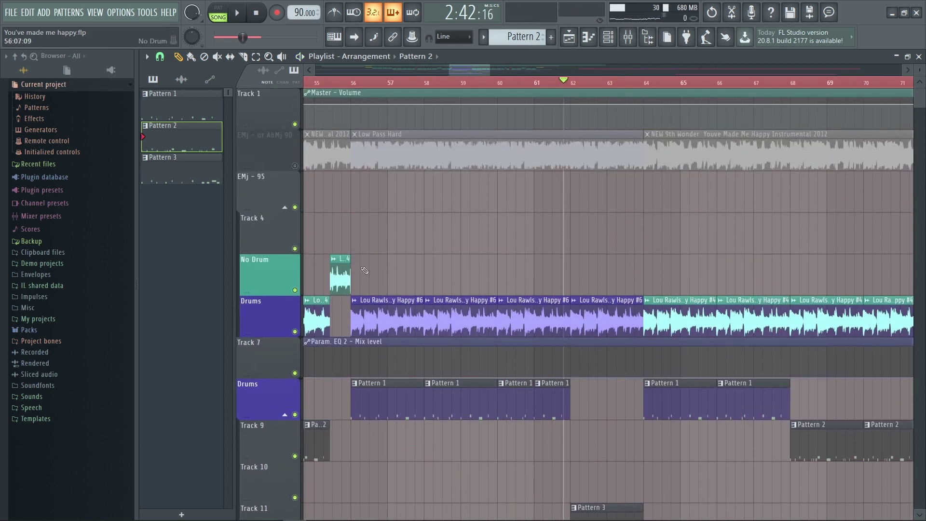
{"action": "right_click", "coordinate": [295, 166]}
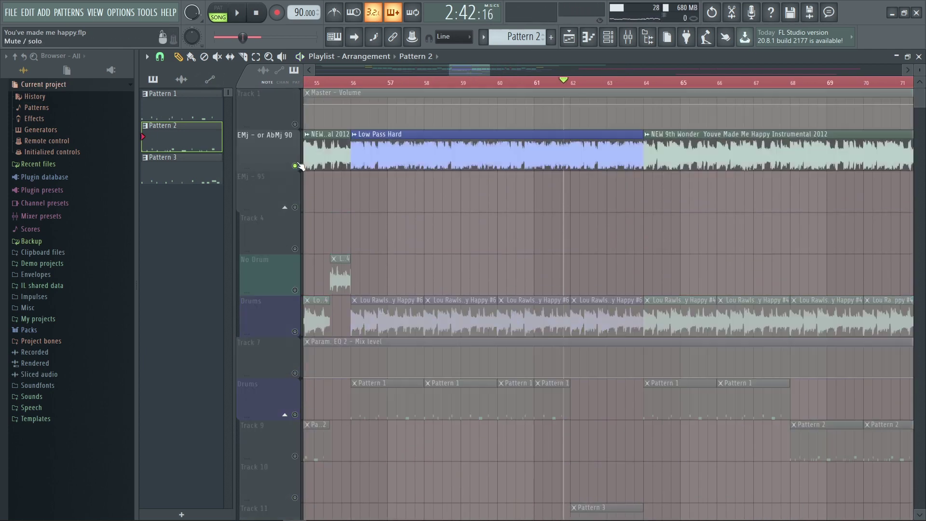
{"action": "key", "text": "space"}
{"action": "scroll", "coordinate": [385, 154], "scroll_direction": "down", "scroll_amount": 2}
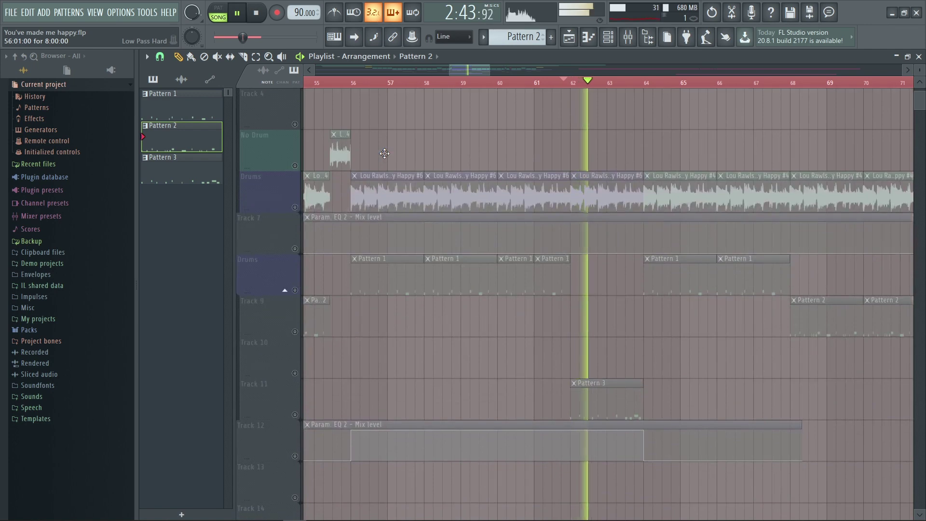
{"action": "scroll", "coordinate": [384, 153], "scroll_direction": "up", "scroll_amount": 2}
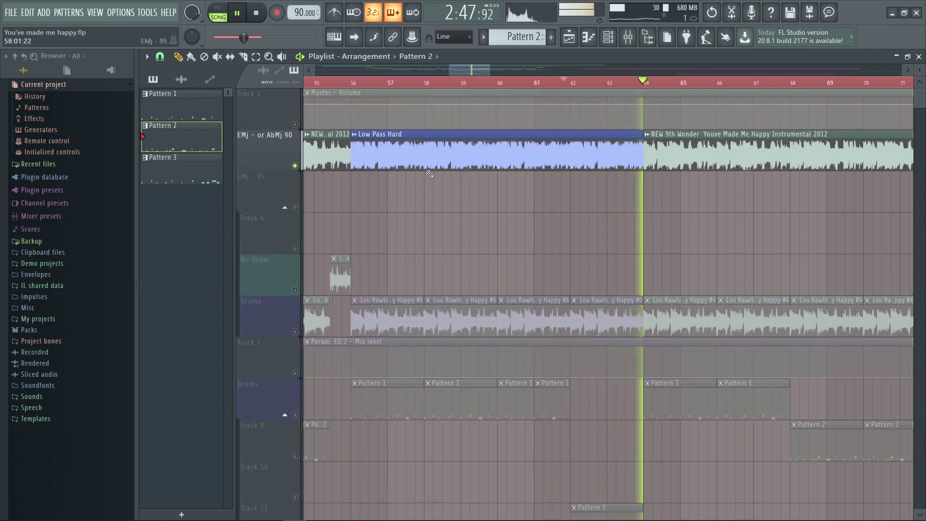
{"action": "key", "text": "space"}
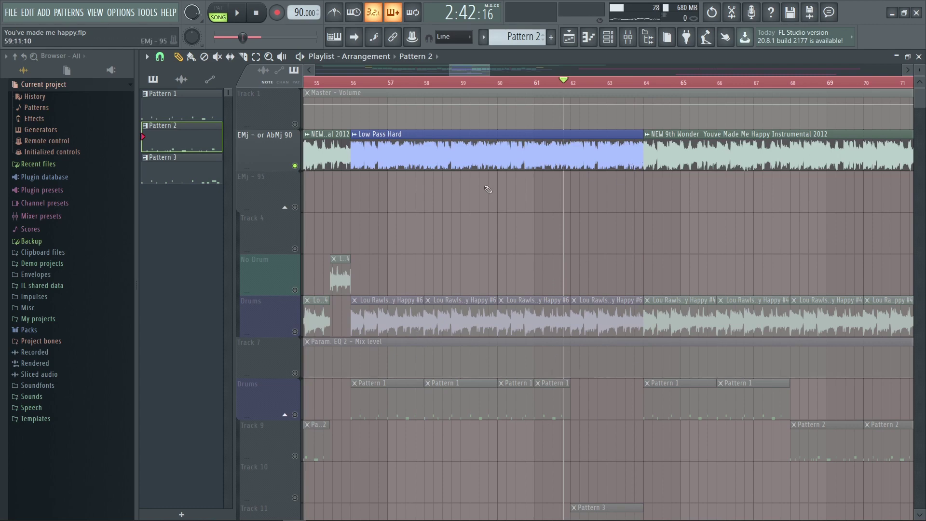
- Replay the soloed Low Pass Hard clip, including from about bar 57, and stop playback
{"action": "key", "text": "space"}
{"action": "key", "text": "space"}
{"action": "key", "text": "space"}
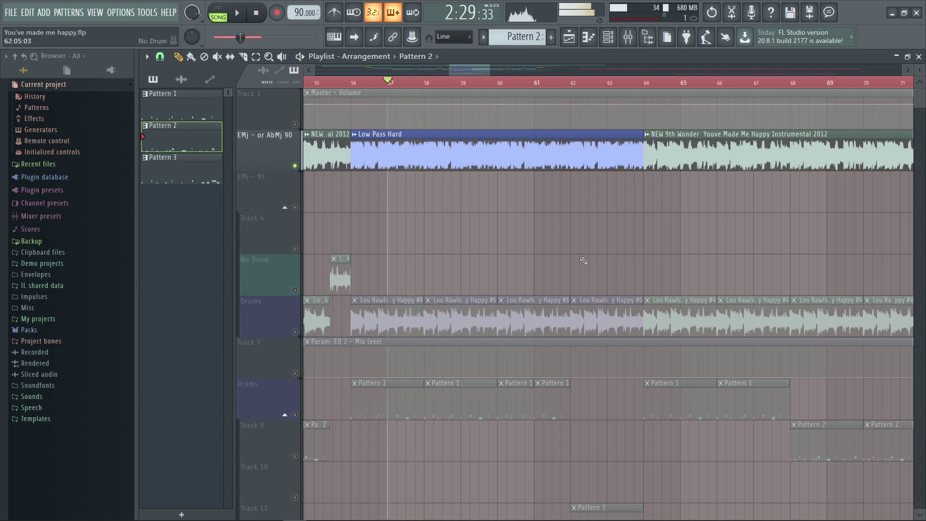
{"action": "key", "text": "space"}
- Add Fruity Parametric EQ 2 to slot 5 of the drum bus, Insert 9, in the mixer
{"action": "key", "text": "F6"}
{"action": "key", "text": "F9"}
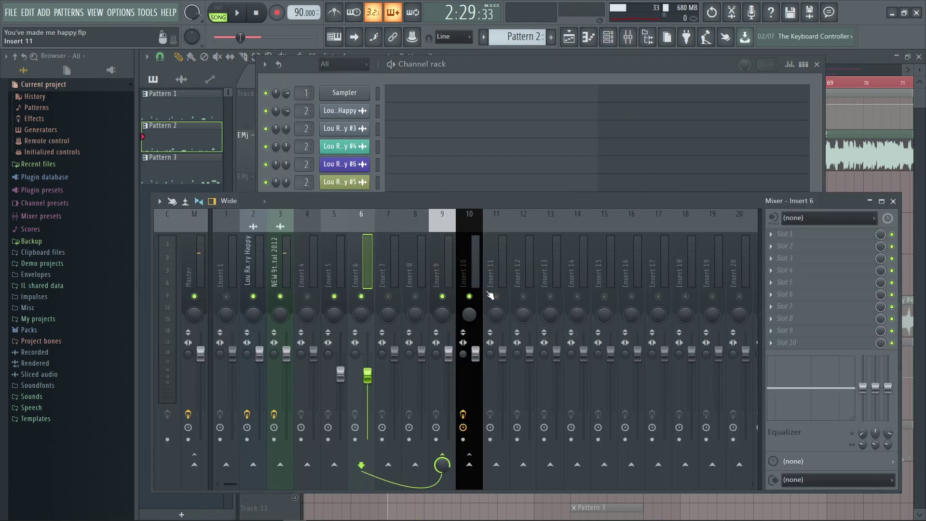
{"action": "left_click", "coordinate": [437, 260]}
{"action": "left_click", "coordinate": [787, 282]}
{"action": "left_click", "coordinate": [651, 93]}
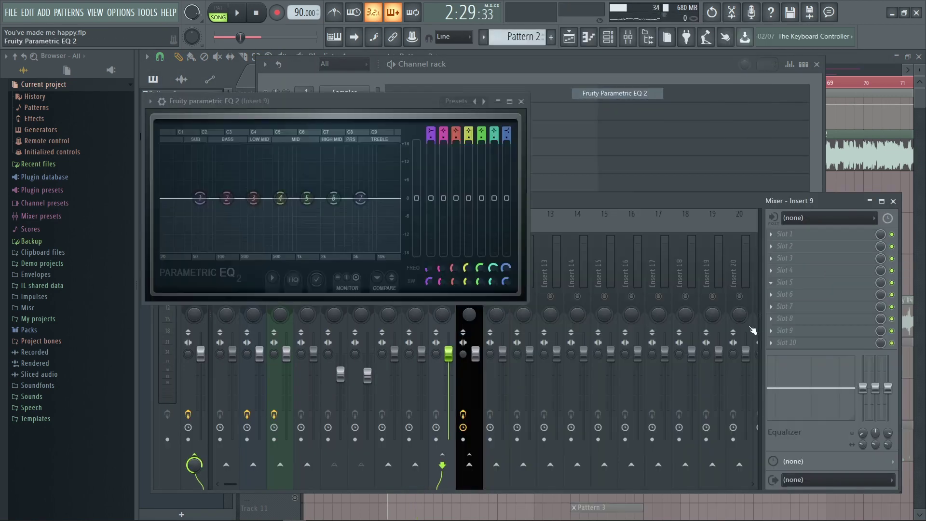
- Load a low-pass preset in the EQ, lower its band 7 cutoff, and create an automation clip for its mix level
{"action": "right_click", "coordinate": [484, 101]}
{"action": "left_click", "coordinate": [516, 129]}
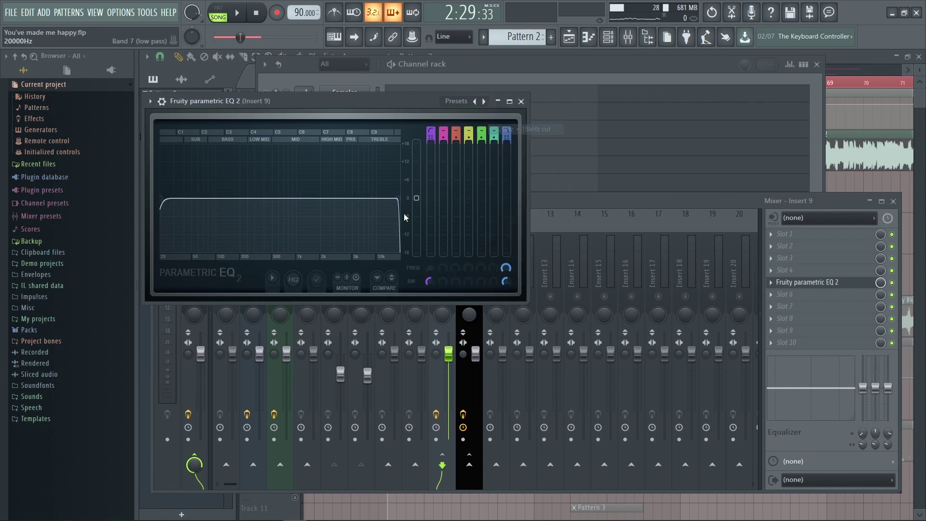
{"action": "left_click_drag", "start_coordinate": [397, 198], "coordinate": [272, 198]}
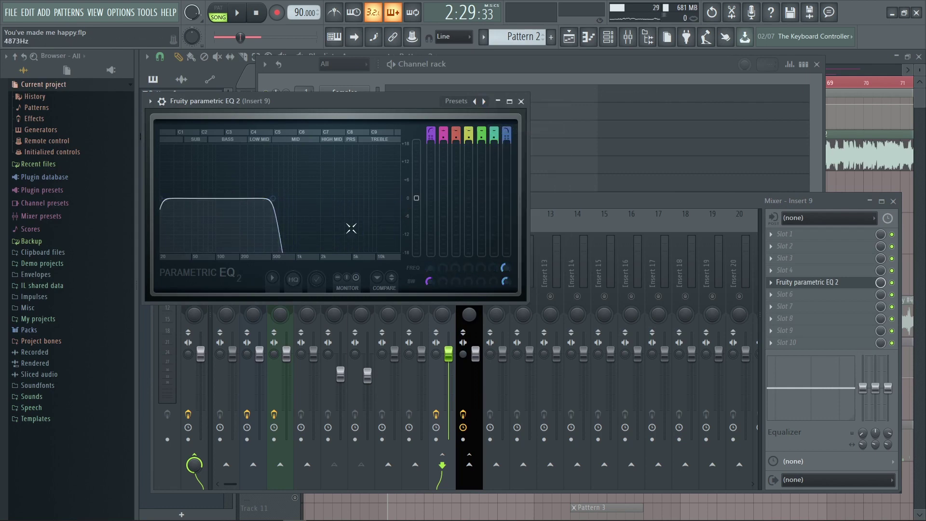
{"action": "right_click", "coordinate": [880, 282]}
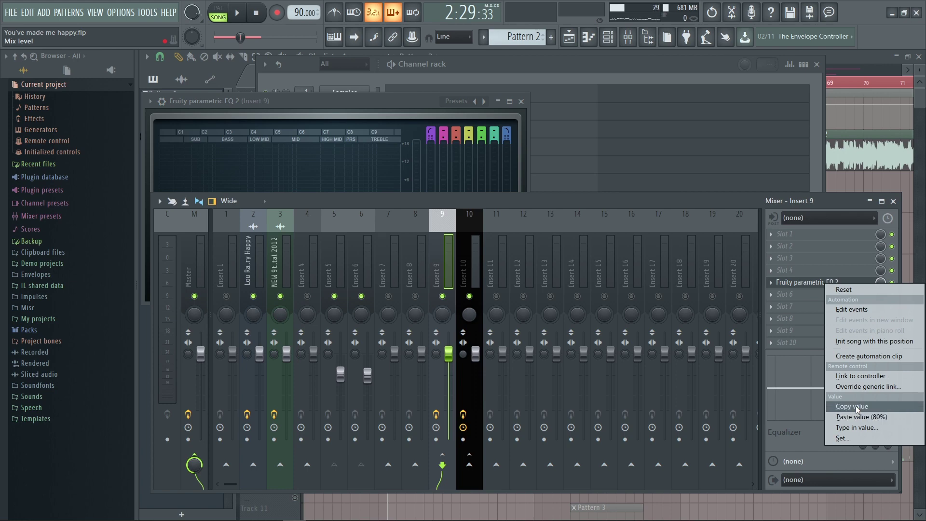
{"action": "left_click", "coordinate": [859, 175]}
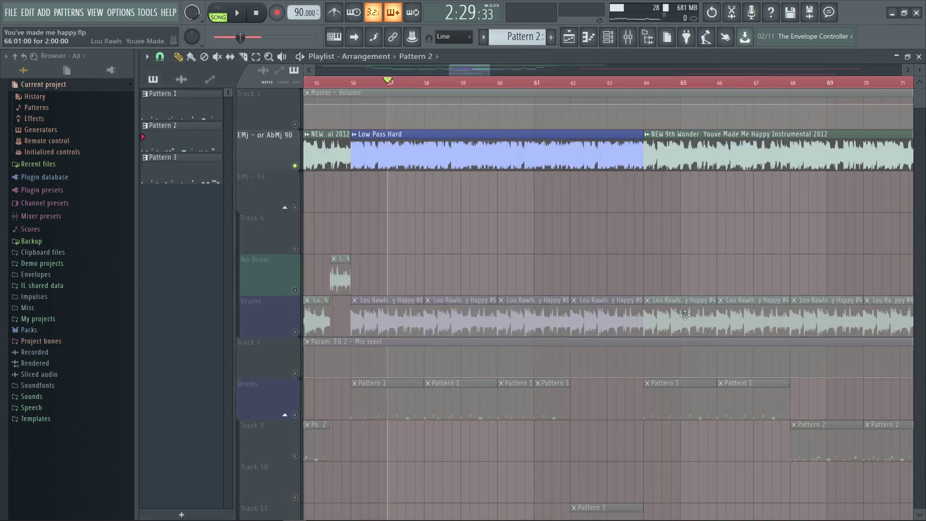
- Raise Track 13's mix-level automation only between bars 56 and 64, and trim the Track 12 and 13 clips to about bars 53 to 68
{"action": "scroll", "coordinate": [324, 199], "scroll_direction": "up", "scroll_amount": 5}
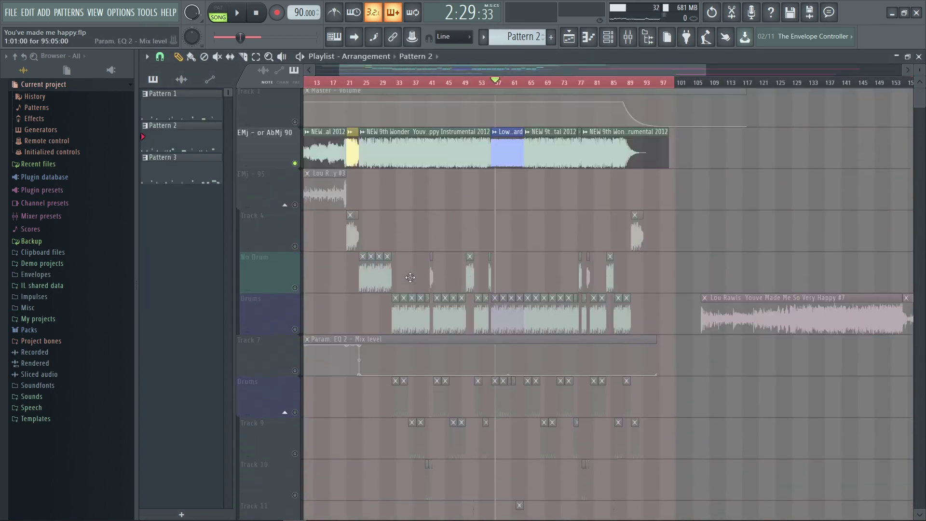
{"action": "scroll", "coordinate": [449, 356], "scroll_direction": "down", "scroll_amount": 4}
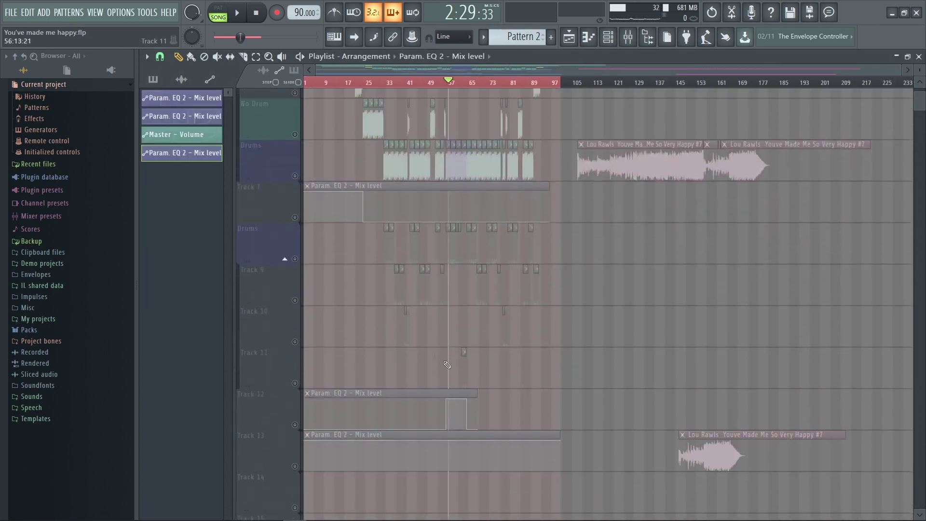
{"action": "scroll", "coordinate": [448, 366], "scroll_direction": "up", "scroll_amount": 4, "text": "ctrl"}
{"action": "scroll", "coordinate": [457, 406], "scroll_direction": "down", "scroll_amount": 1}
{"action": "scroll", "coordinate": [491, 352], "scroll_direction": "up", "scroll_amount": 5, "text": "ctrl"}
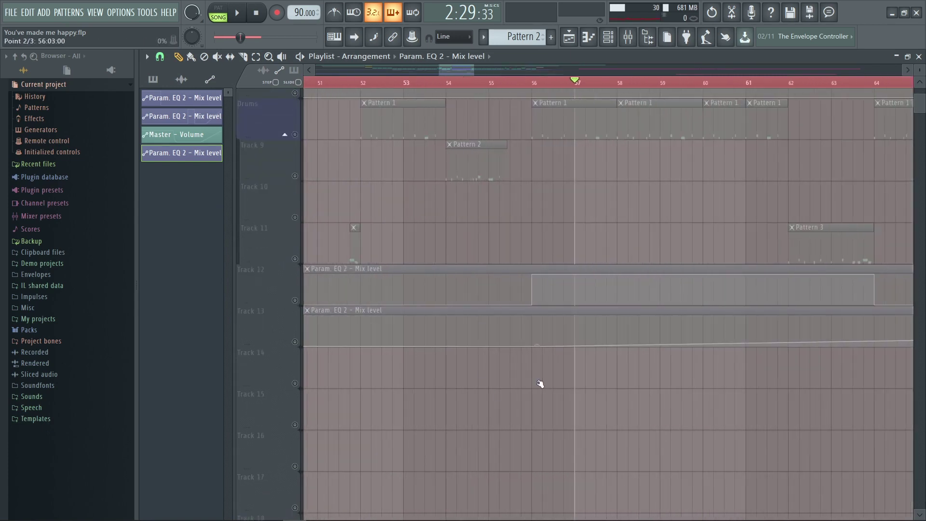
{"action": "left_click_drag", "start_coordinate": [564, 341], "coordinate": [802, 328]}
{"action": "left_click_drag", "start_coordinate": [897, 328], "coordinate": [887, 300]}
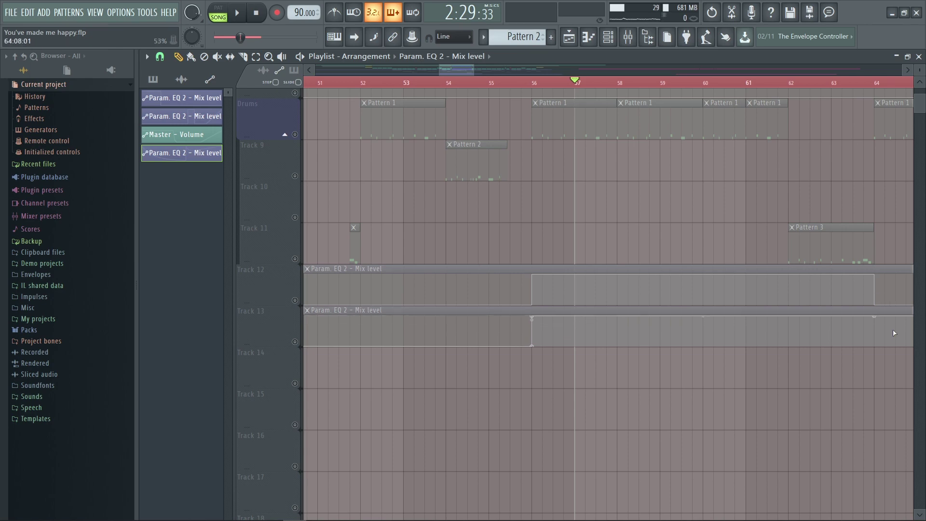
{"action": "left_click_drag", "start_coordinate": [870, 399], "coordinate": [806, 337]}
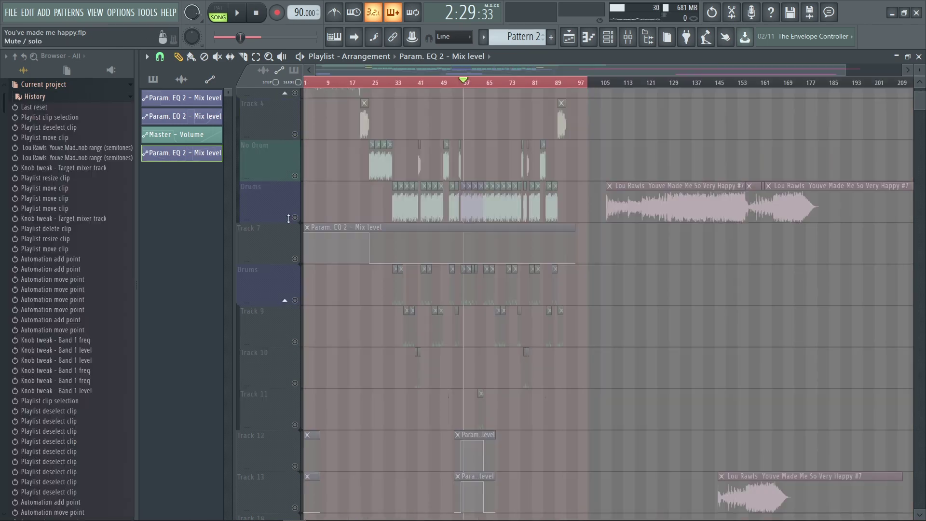
- Take the tracks out of solo, mute the EMj - or AbMj 90 reference track, and play the beat from bar 57
{"action": "left_click", "coordinate": [294, 218]}
{"action": "scroll", "coordinate": [296, 222], "scroll_direction": "up", "scroll_amount": 3}
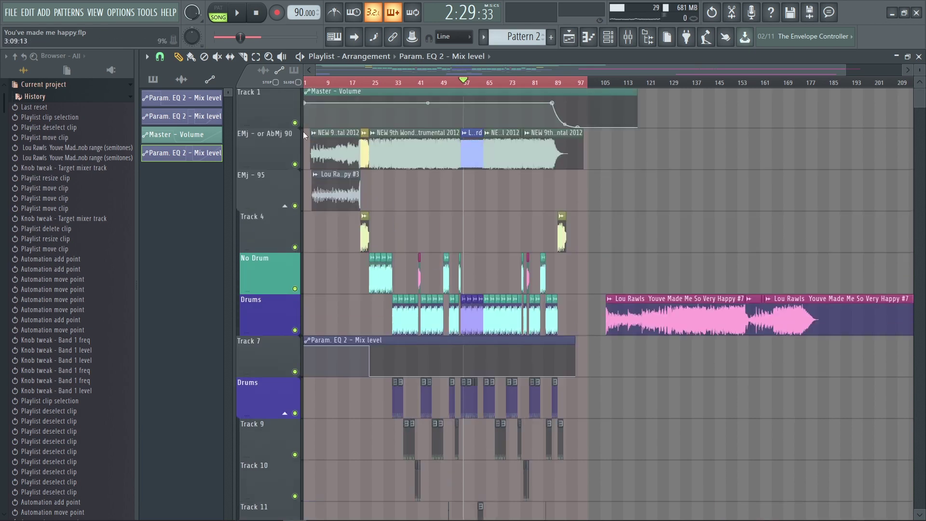
{"action": "key", "text": "space"}
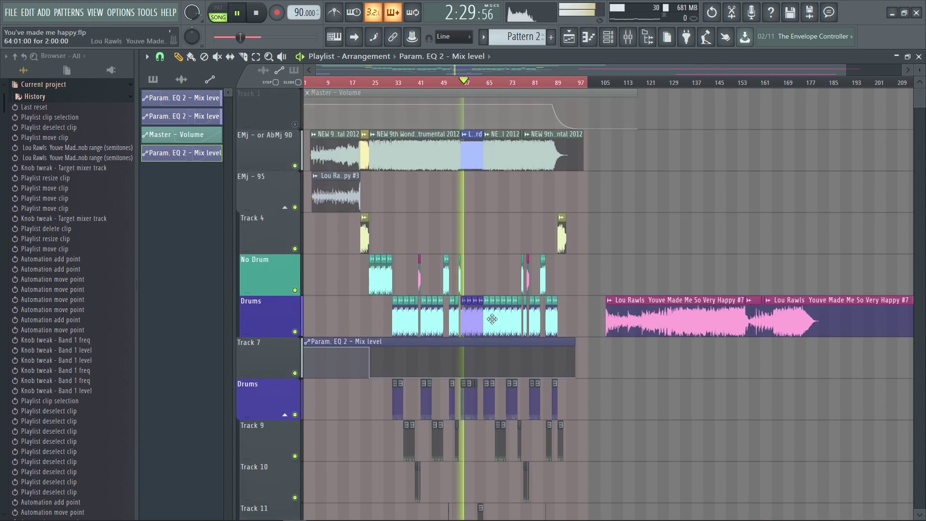
{"action": "left_click", "coordinate": [294, 124]}
{"action": "left_click", "coordinate": [295, 165]}
{"action": "scroll", "coordinate": [460, 207], "scroll_direction": "down", "scroll_amount": 3}
{"action": "scroll", "coordinate": [424, 284], "scroll_direction": "up", "scroll_amount": 5}
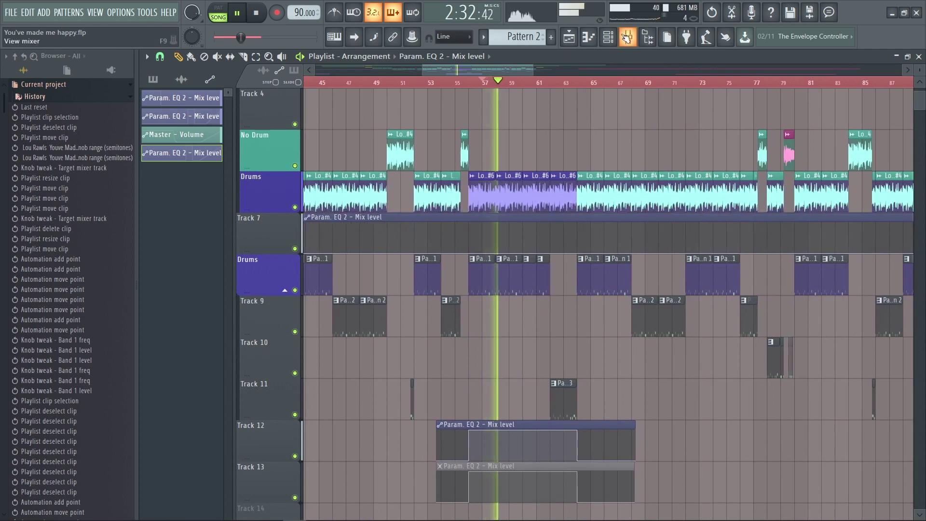
- Raise the band 7 low-pass cutoff of Insert 9's Parametric EQ 2 to about 1246 Hz while playing, and stop playback
{"action": "key", "text": "F9"}
{"action": "left_click", "coordinate": [806, 283]}
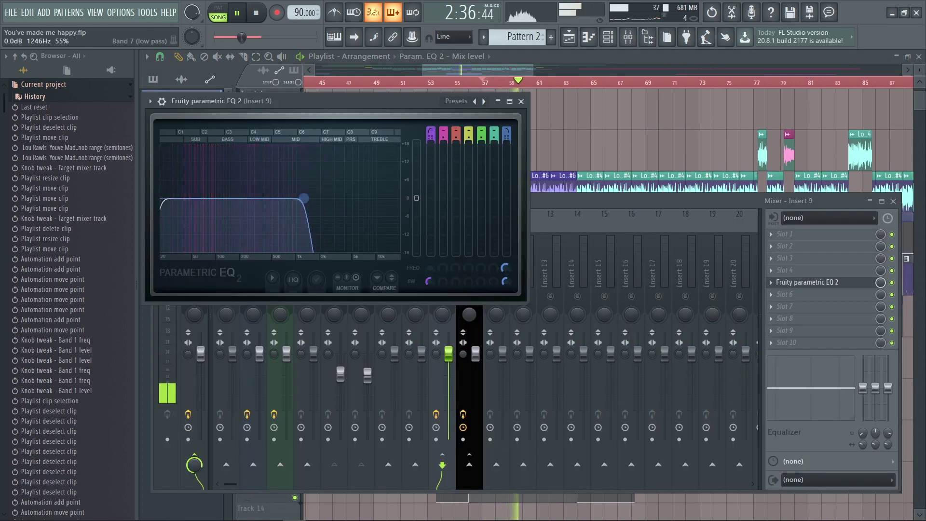
{"action": "key", "text": "F12"}
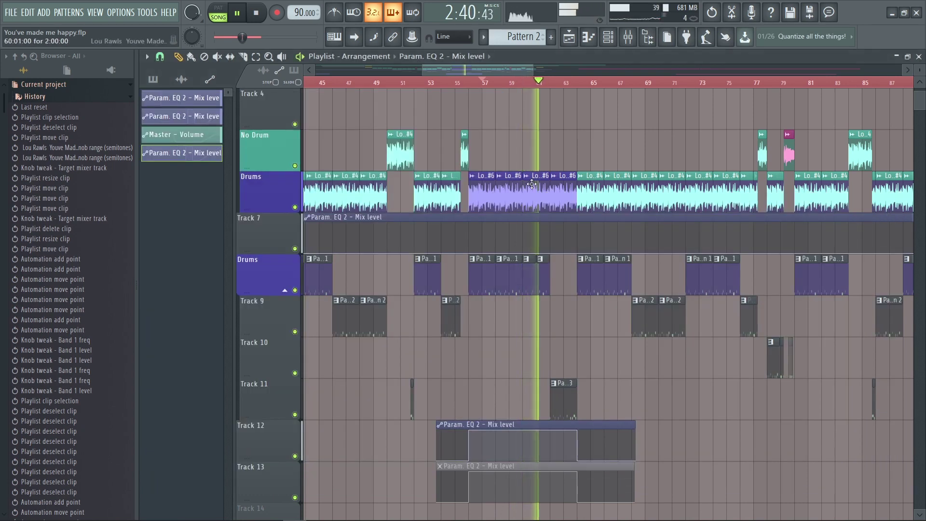
{"action": "key", "text": "space"}
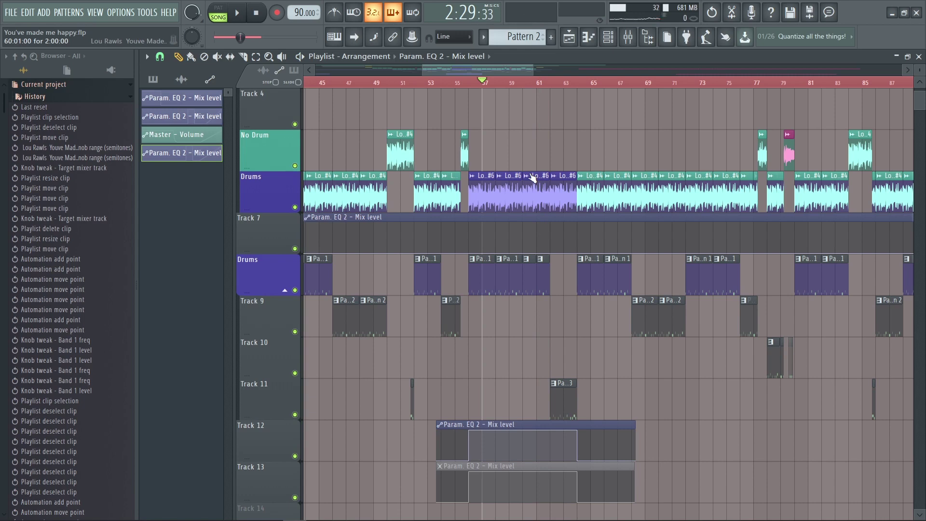
- Solo the EMj - or AbMj 90 track and play its Low Pass Hard clip around bar 62
{"action": "scroll", "coordinate": [467, 350], "scroll_direction": "down", "scroll_amount": 3}
{"action": "scroll", "coordinate": [475, 342], "scroll_direction": "down", "scroll_amount": 3}
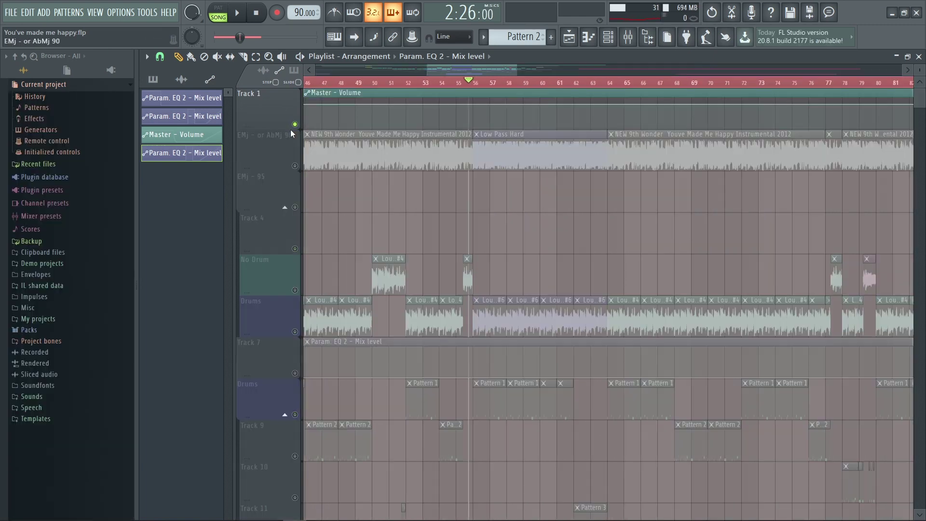
{"action": "right_click", "coordinate": [290, 129]}
{"action": "left_click", "coordinate": [294, 145]}
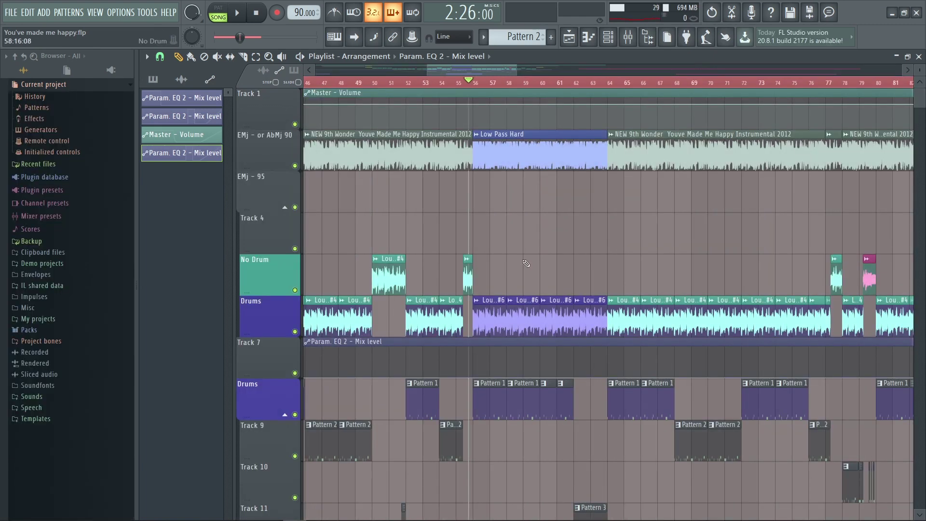
{"action": "scroll", "coordinate": [691, 165], "scroll_direction": "down", "scroll_amount": 2}
{"action": "scroll", "coordinate": [282, 125], "scroll_direction": "up", "scroll_amount": 2}
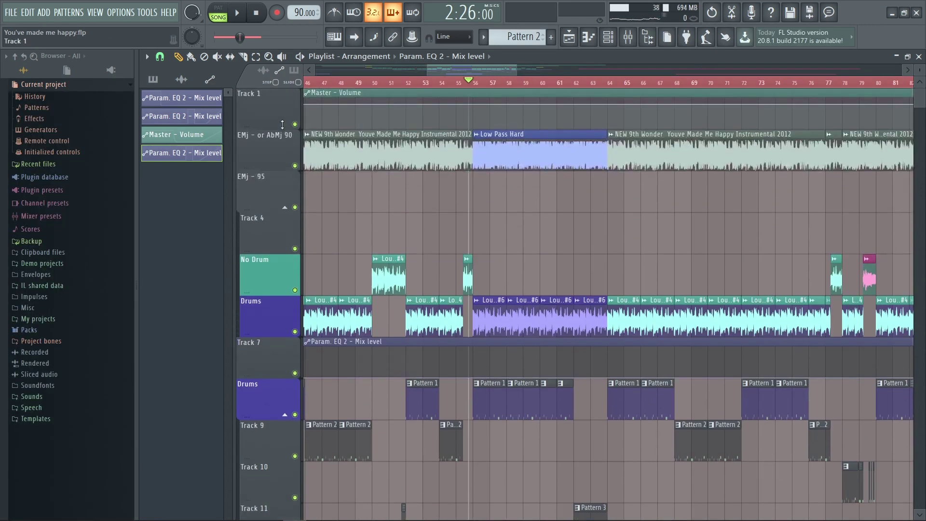
{"action": "right_click", "coordinate": [295, 165]}
{"action": "key", "text": "space"}
{"action": "scroll", "coordinate": [579, 193], "scroll_direction": "down", "scroll_amount": 3}
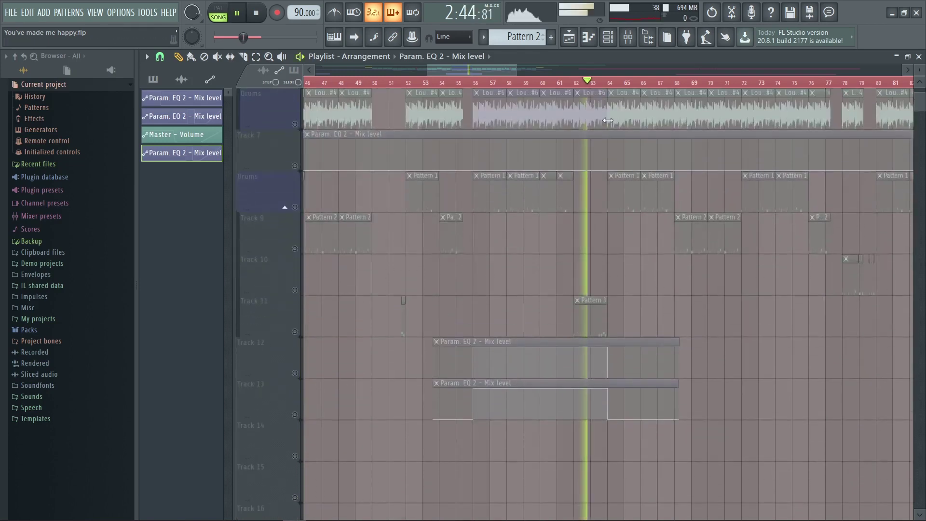
- Stop playback and move the upper end point of Track 13's mix-level automation to bar 63, fading down to bar 64
{"action": "scroll", "coordinate": [555, 265], "scroll_direction": "up", "scroll_amount": 3}
{"action": "scroll", "coordinate": [551, 272], "scroll_direction": "up", "scroll_amount": 3}
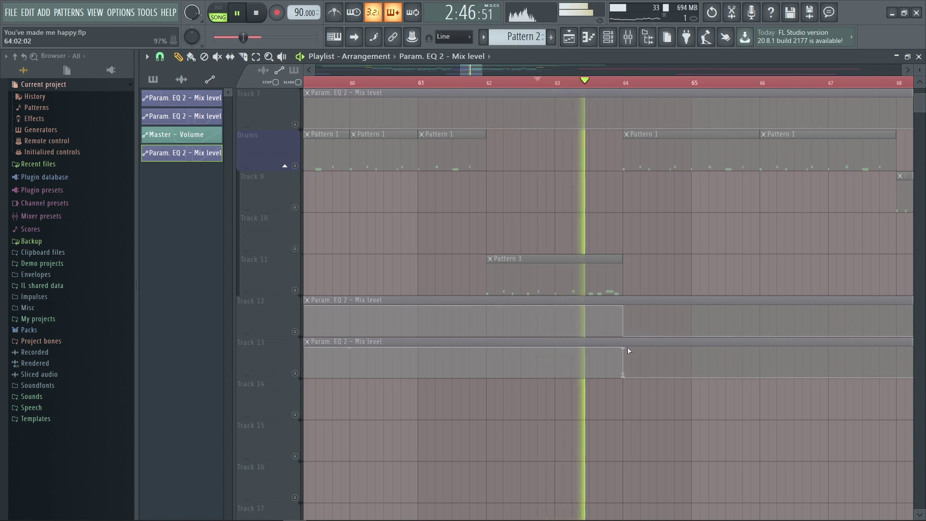
{"action": "key", "text": "space"}
{"action": "left_click_drag", "start_coordinate": [624, 350], "coordinate": [553, 344]}
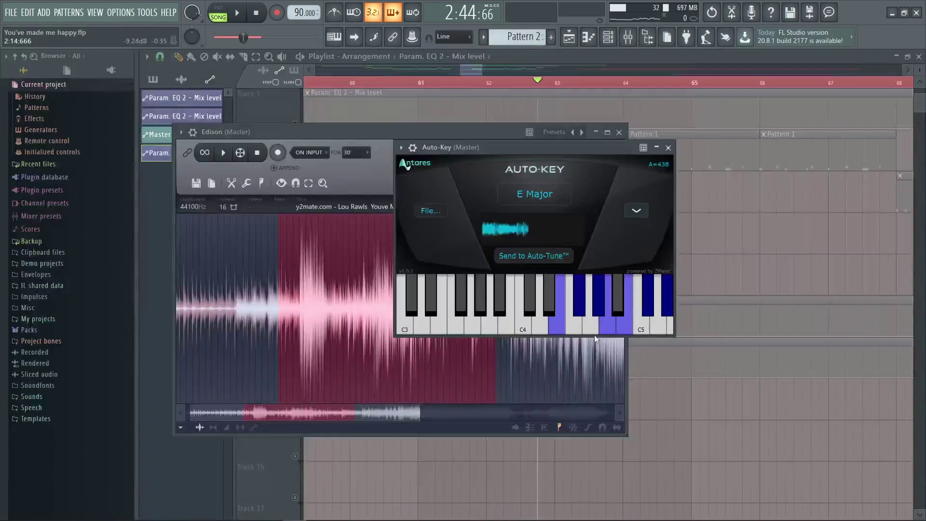
- Try raising the low-pass cutoff of Insert 9's Parametric EQ 2 to about 16939 Hz
{"action": "key", "text": "F9"}
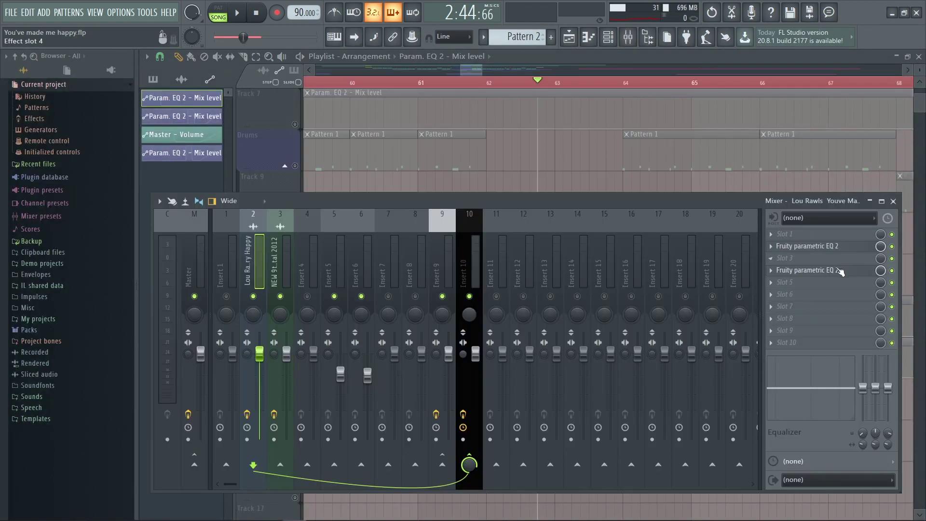
{"action": "left_click", "coordinate": [440, 269]}
{"action": "left_click", "coordinate": [791, 246]}
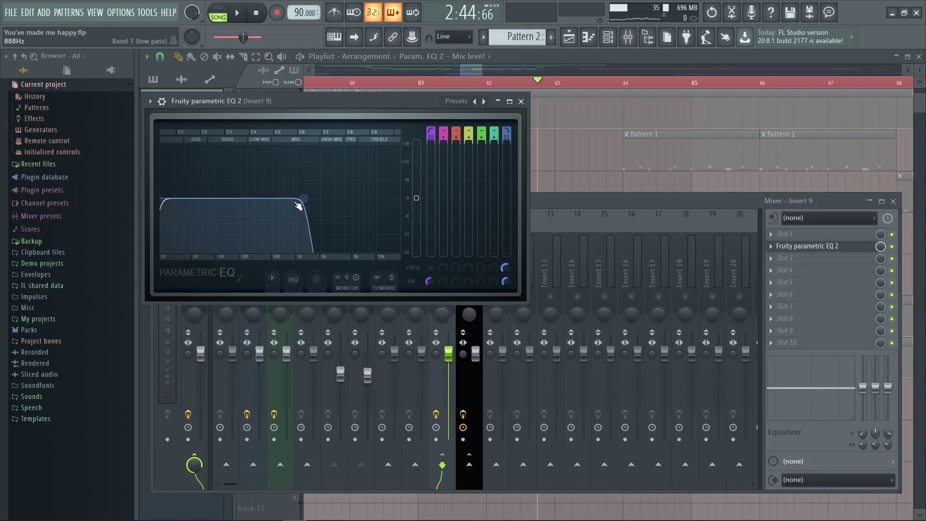
{"action": "left_click_drag", "start_coordinate": [307, 204], "coordinate": [395, 197]}
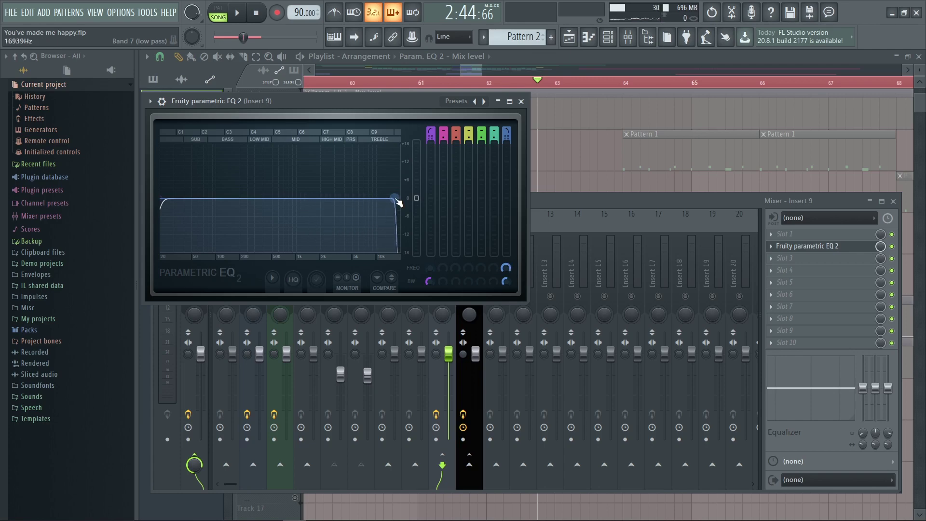
{"action": "key", "text": "ctrl+z"}
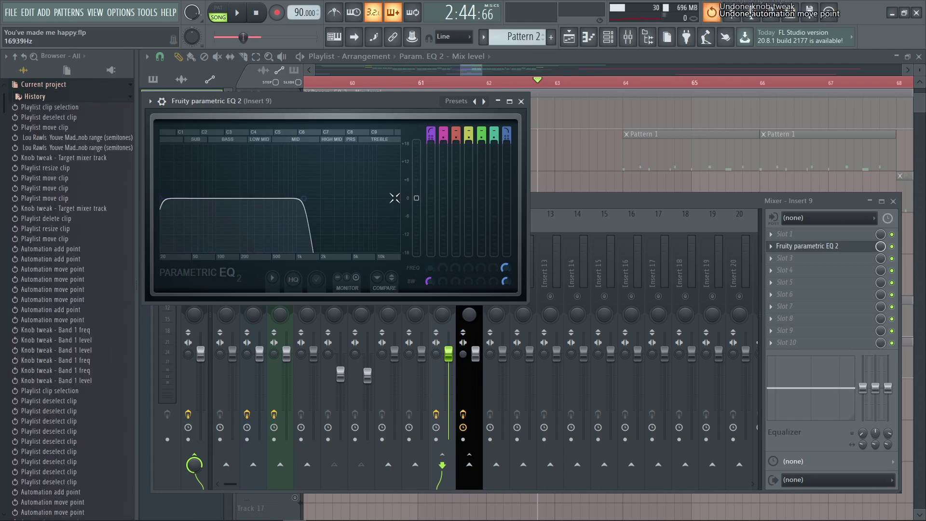
- Mute only the EMj - or AbMj 90 track, play the beat through the Track 13 fade past bar 64, and stop playback
{"action": "key", "text": "F5"}
{"action": "scroll", "coordinate": [504, 272], "scroll_direction": "down", "scroll_amount": 2}
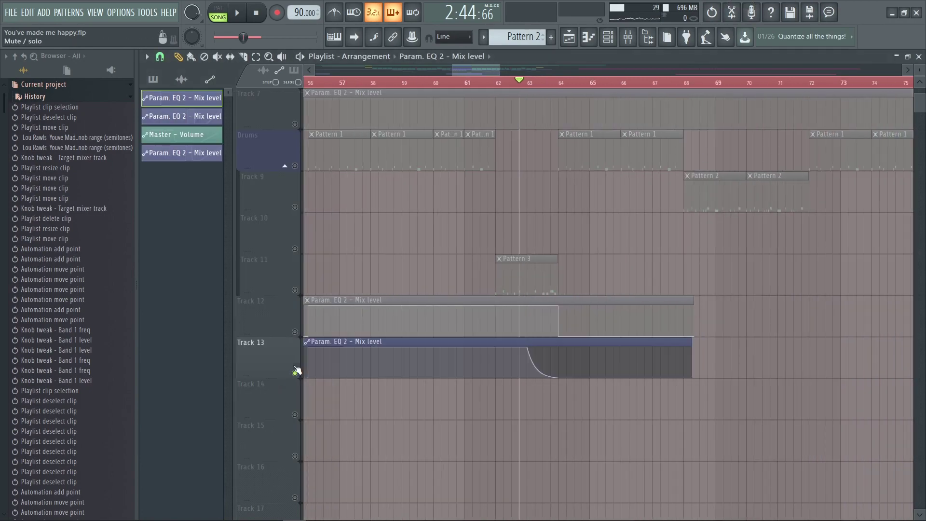
{"action": "scroll", "coordinate": [296, 372], "scroll_direction": "up", "scroll_amount": 3}
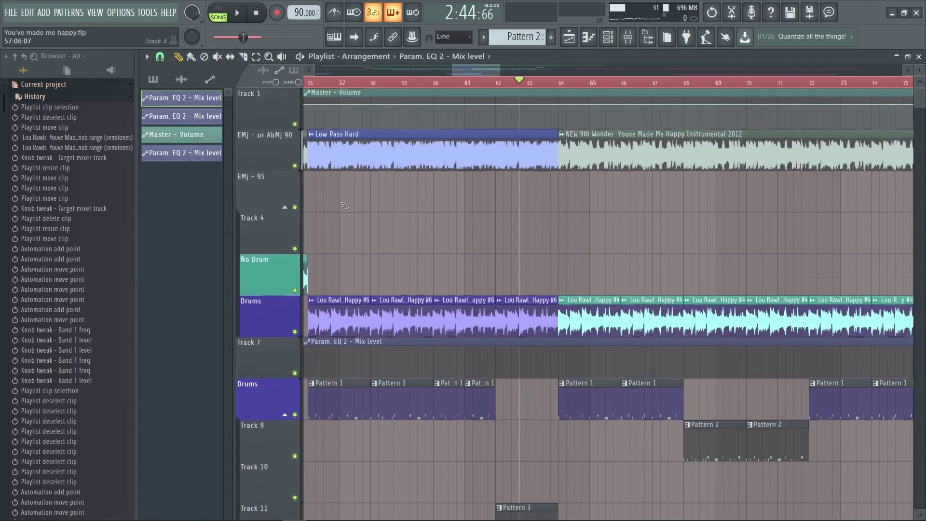
{"action": "left_click", "coordinate": [294, 166]}
{"action": "key", "text": "space"}
{"action": "scroll", "coordinate": [434, 290], "scroll_direction": "down", "scroll_amount": 3}
{"action": "scroll", "coordinate": [549, 311], "scroll_direction": "up", "scroll_amount": 2}
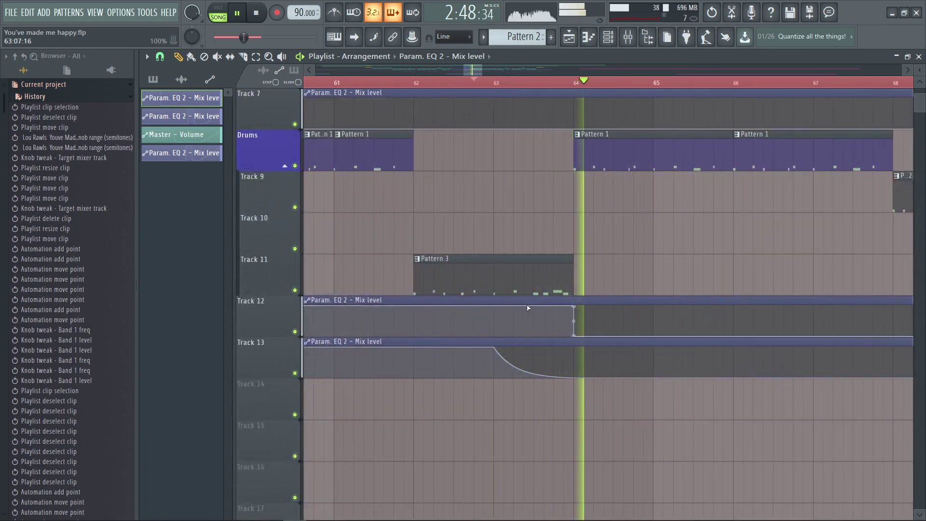
{"action": "key", "text": "space"}
- Replay the soloed EMj - or AbMj 90 track for comparison, and move the Track 13 fade's start to about a quarter bar after bar 63
{"action": "scroll", "coordinate": [300, 165], "scroll_direction": "up", "scroll_amount": 3}
{"action": "right_click", "coordinate": [295, 166]}
{"action": "key", "text": "space"}
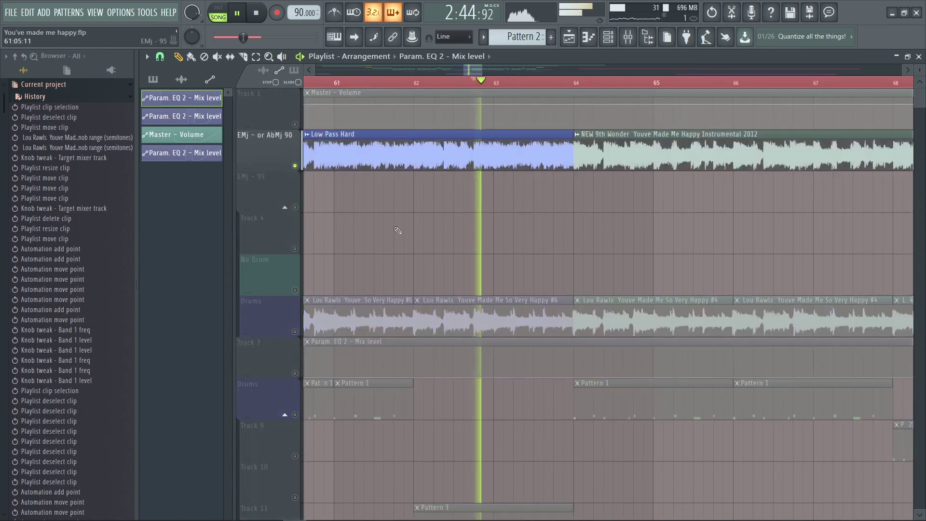
{"action": "scroll", "coordinate": [586, 277], "scroll_direction": "down", "scroll_amount": 3}
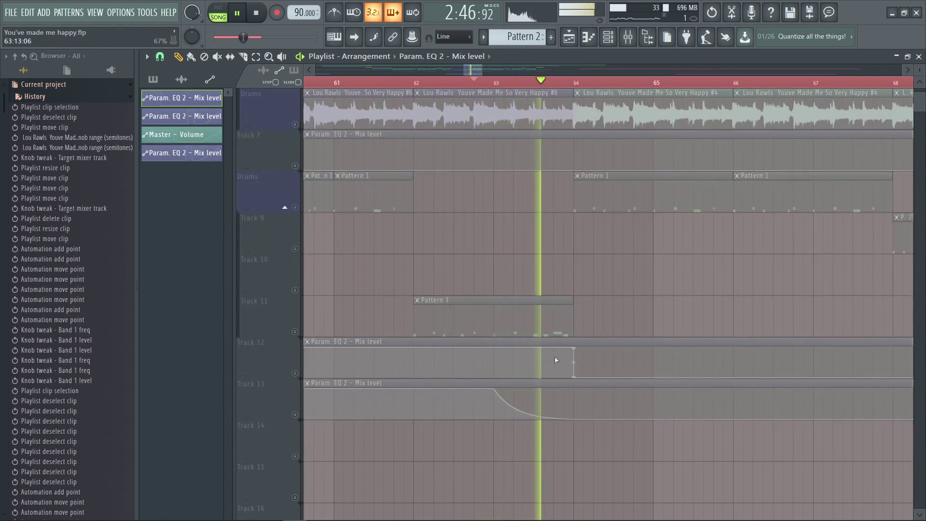
{"action": "key", "text": "space"}
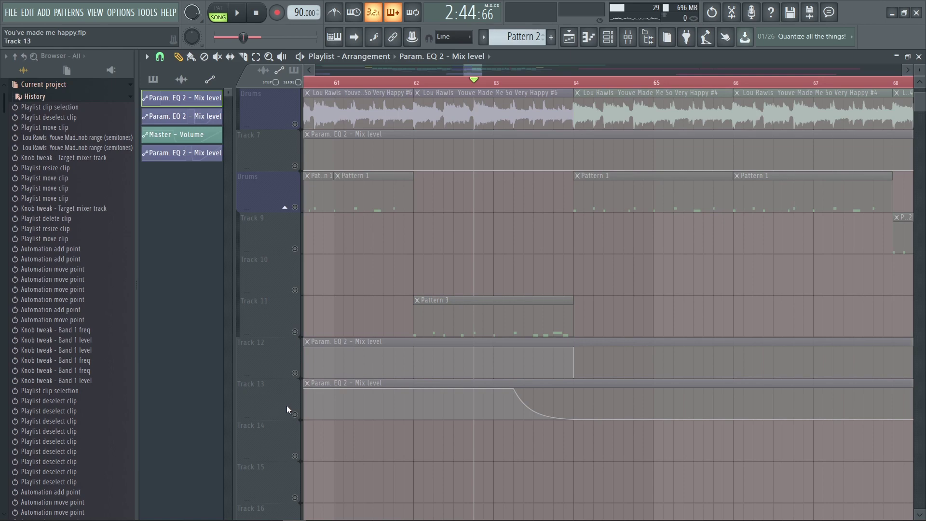
- Unmute all tracks except EMj - or AbMj 90 and play the beat through the adjusted Track 13 fade toward bar 64
{"action": "right_click", "coordinate": [294, 415]}
{"action": "right_click", "coordinate": [295, 415]}
{"action": "scroll", "coordinate": [286, 218], "scroll_direction": "up", "scroll_amount": 3}
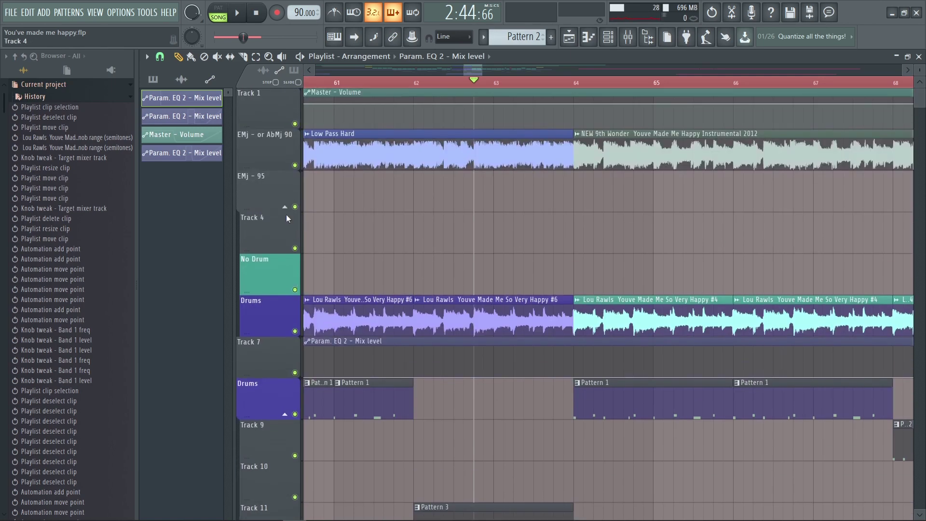
{"action": "left_click", "coordinate": [295, 165]}
{"action": "key", "text": "space"}
{"action": "scroll", "coordinate": [542, 228], "scroll_direction": "down", "scroll_amount": 5}
{"action": "scroll", "coordinate": [555, 239], "scroll_direction": "up", "scroll_amount": 4}
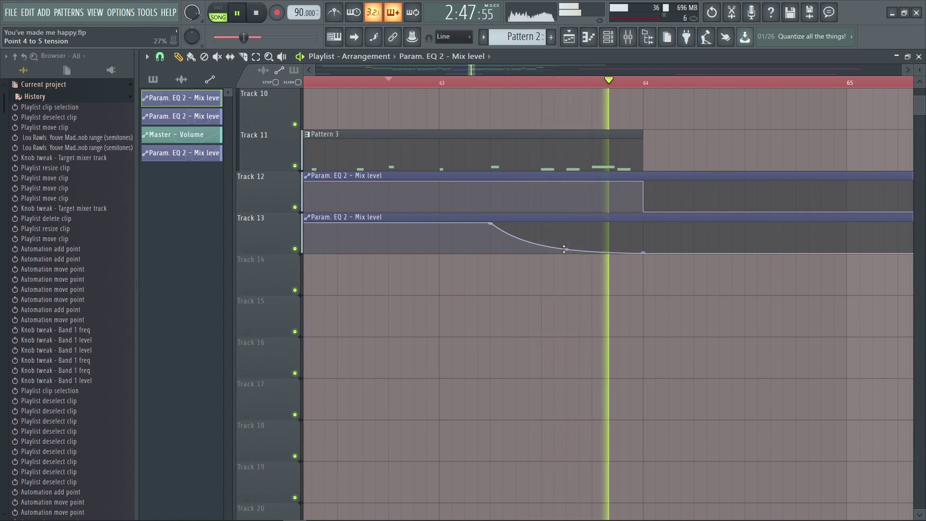
- Stop playback and examine how the Track 12 and Track 13 EQ automation aligns with the whole arrangement
{"action": "scroll", "coordinate": [570, 214], "scroll_direction": "down", "scroll_amount": 2}
{"action": "key", "text": "space"}
{"action": "scroll", "coordinate": [564, 216], "scroll_direction": "down", "scroll_amount": 3}
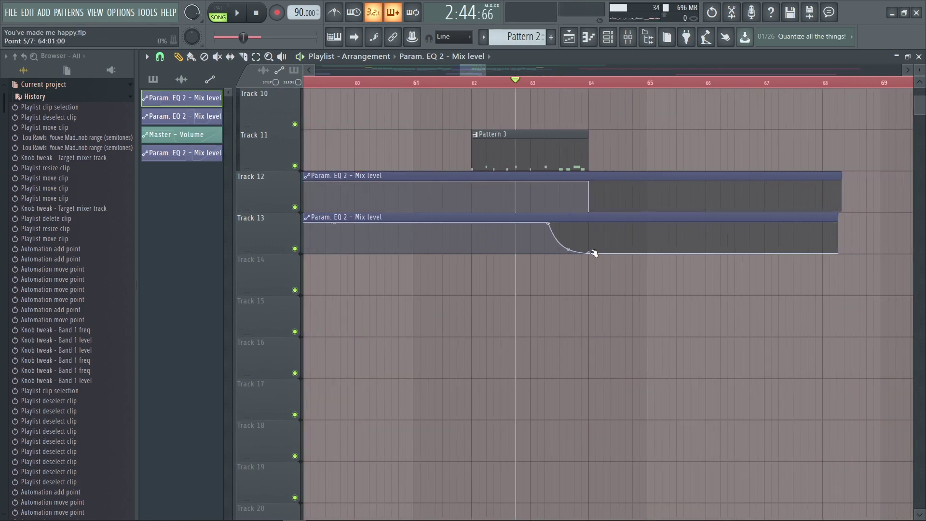
{"action": "scroll", "coordinate": [657, 239], "scroll_direction": "down", "scroll_amount": 2}
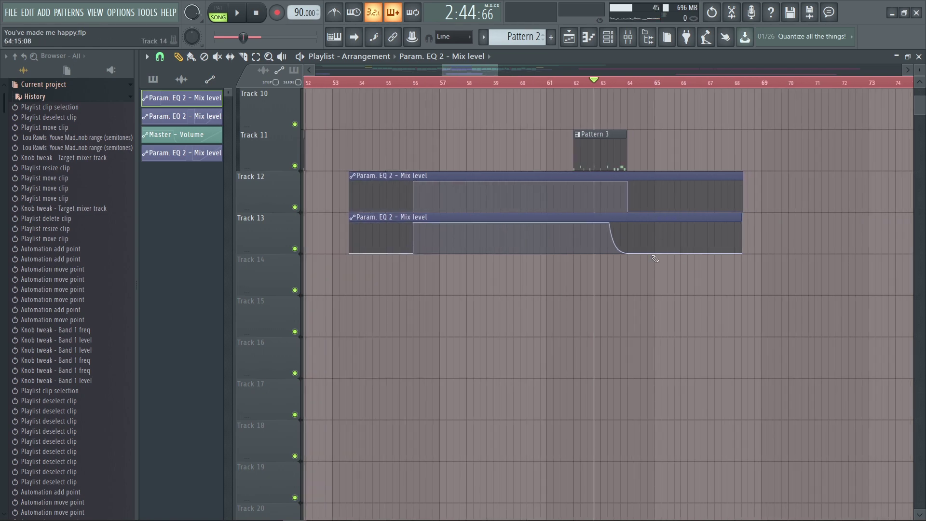
{"action": "scroll", "coordinate": [581, 360], "scroll_direction": "down", "scroll_amount": 4}
{"action": "scroll", "coordinate": [503, 367], "scroll_direction": "up", "scroll_amount": 3}
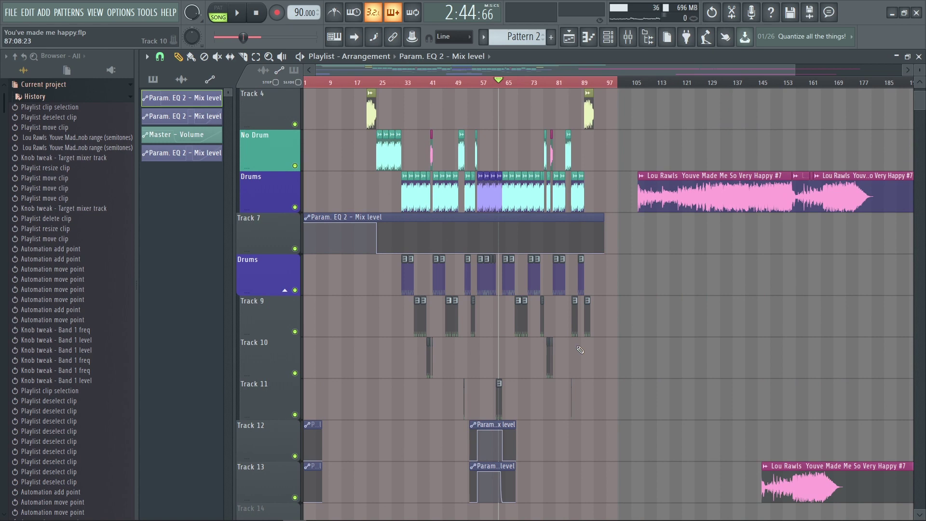
{"action": "scroll", "coordinate": [627, 241], "scroll_direction": "up", "scroll_amount": 3}
{"action": "scroll", "coordinate": [628, 240], "scroll_direction": "down", "scroll_amount": 1}
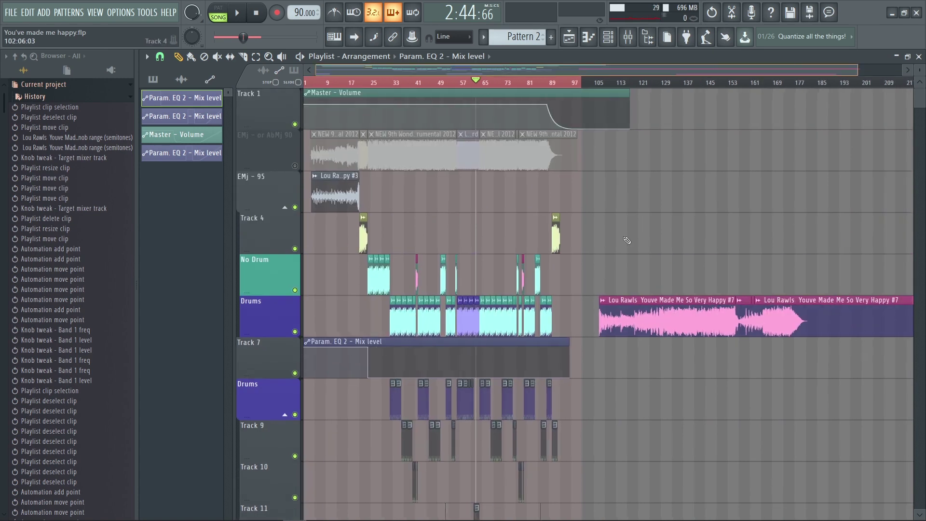
{"action": "scroll", "coordinate": [391, 386], "scroll_direction": "down", "scroll_amount": 2}
{"action": "scroll", "coordinate": [392, 424], "scroll_direction": "up", "scroll_amount": 2}
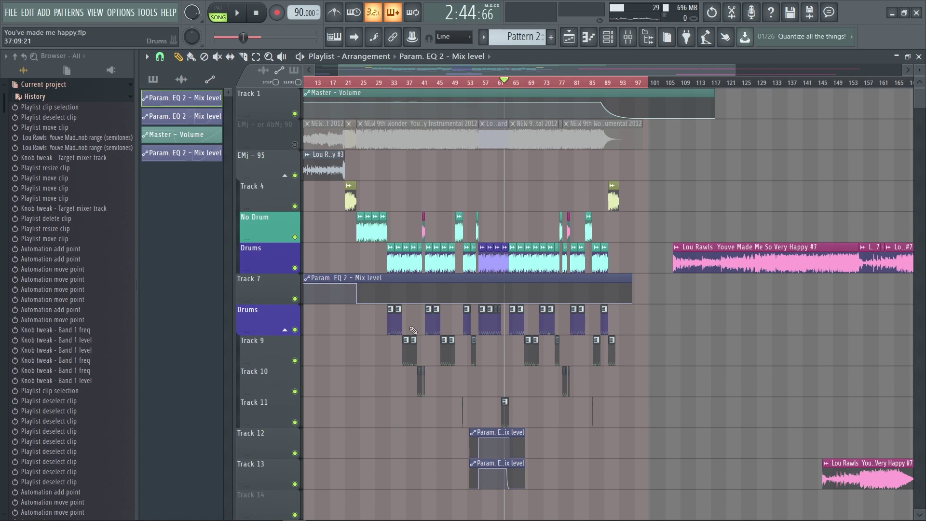
{"action": "scroll", "coordinate": [413, 331], "scroll_direction": "down", "scroll_amount": 1}
{"action": "scroll", "coordinate": [458, 270], "scroll_direction": "up", "scroll_amount": 3}
{"action": "scroll", "coordinate": [507, 208], "scroll_direction": "down", "scroll_amount": 2}
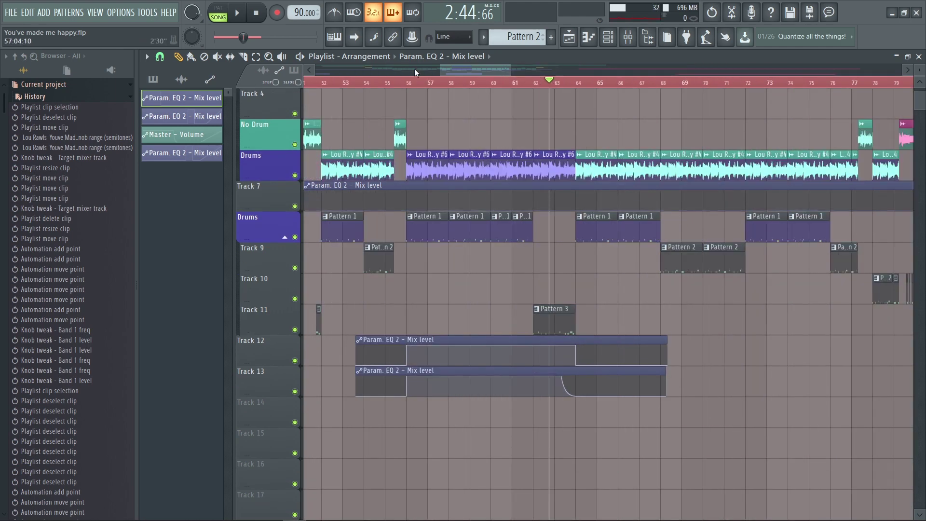
- Solo the EMj - or AbMj 90 track, play the Low Pass Hard section from bars 57 and 60, and stop playback
{"action": "left_click", "coordinate": [429, 83]}
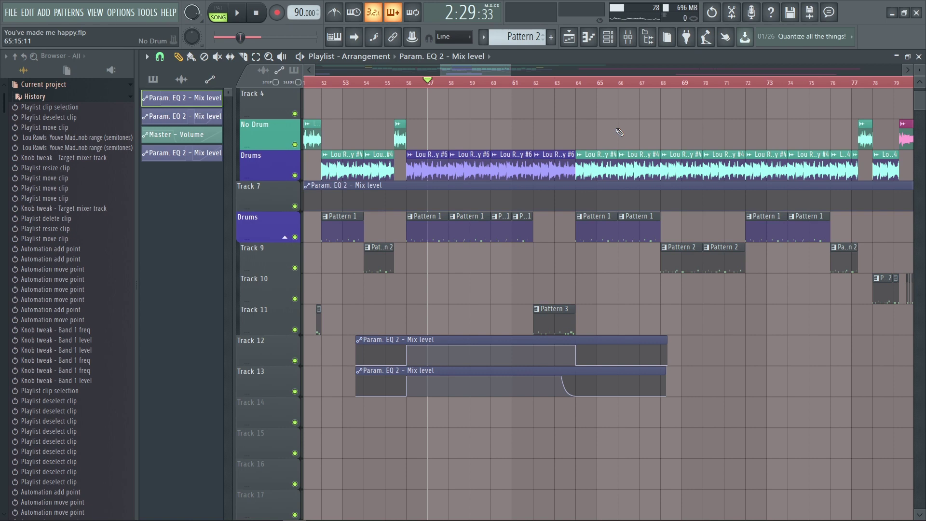
{"action": "left_click", "coordinate": [628, 37]}
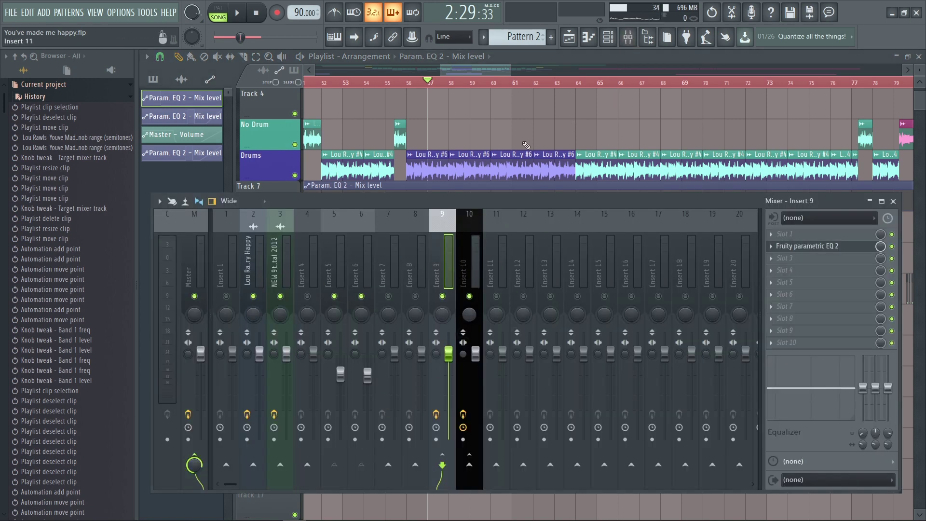
{"action": "key", "text": "F9"}
{"action": "scroll", "coordinate": [484, 221], "scroll_direction": "up", "scroll_amount": 3}
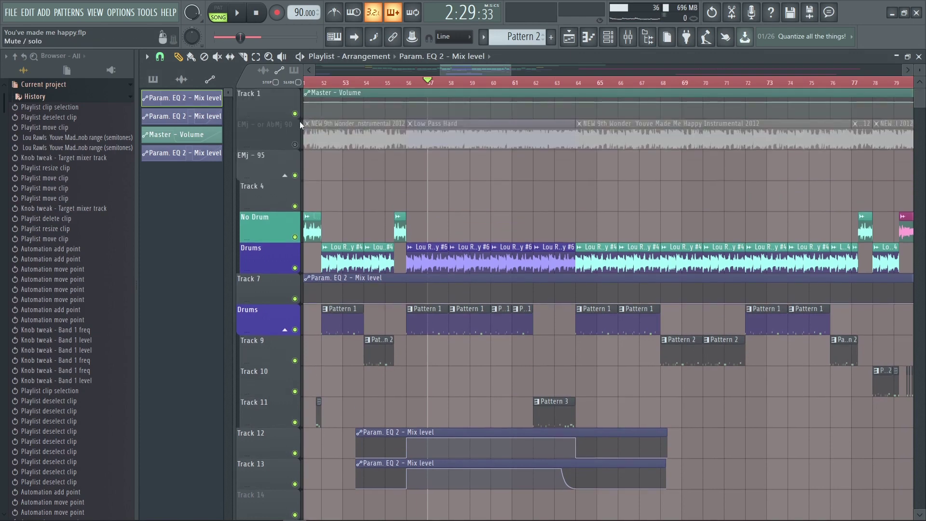
{"action": "right_click", "coordinate": [295, 146]}
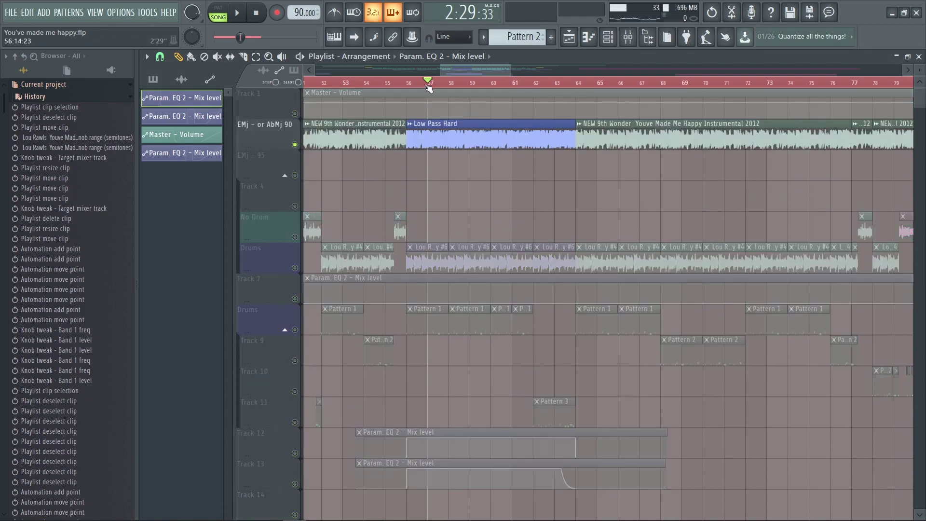
{"action": "key", "text": "space"}
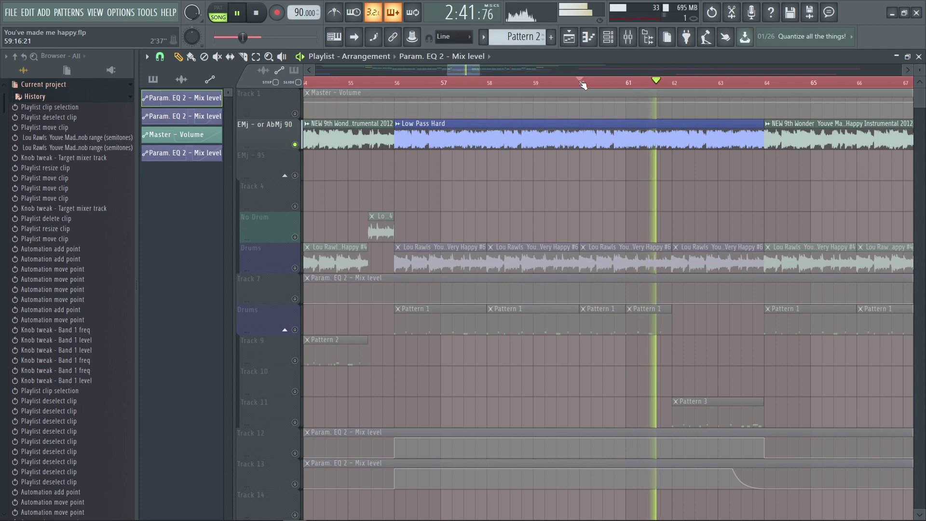
{"action": "key", "text": "space"}
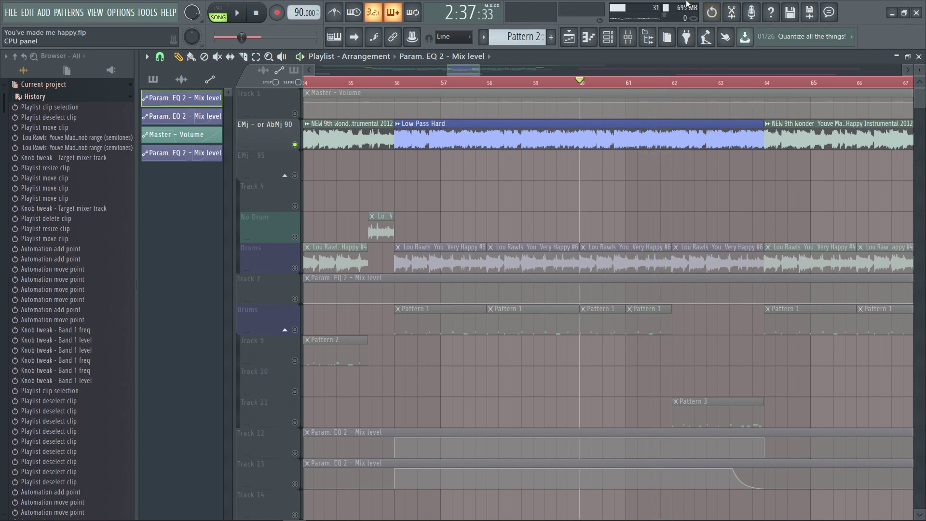
- Inspect Insert 9's volume options in the mixer and select the two sample tracks, inserts 2 and 3
{"action": "left_click", "coordinate": [628, 38]}
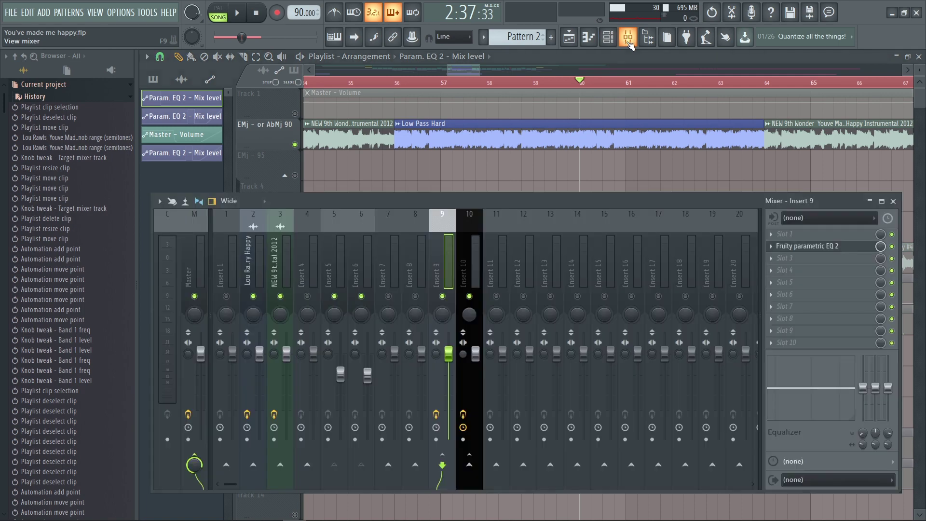
{"action": "right_click", "coordinate": [448, 360]}
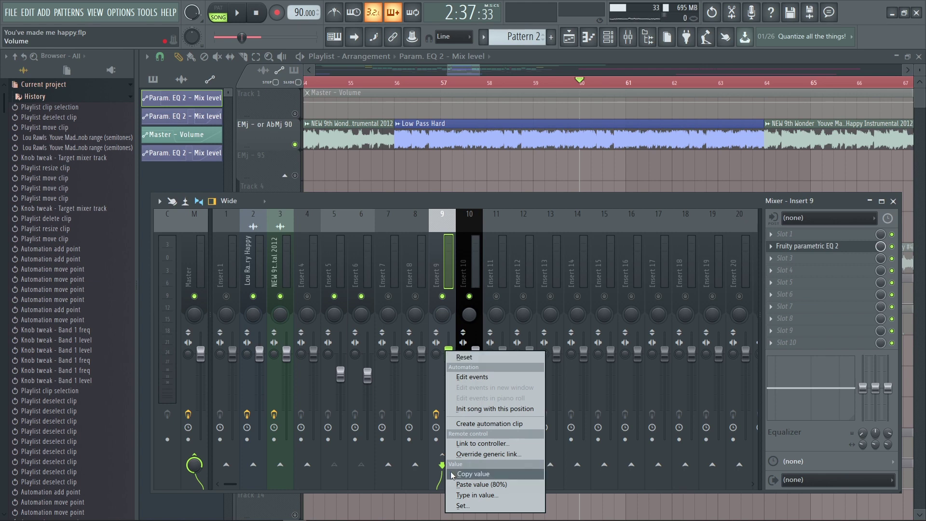
{"action": "left_click", "coordinate": [263, 277]}
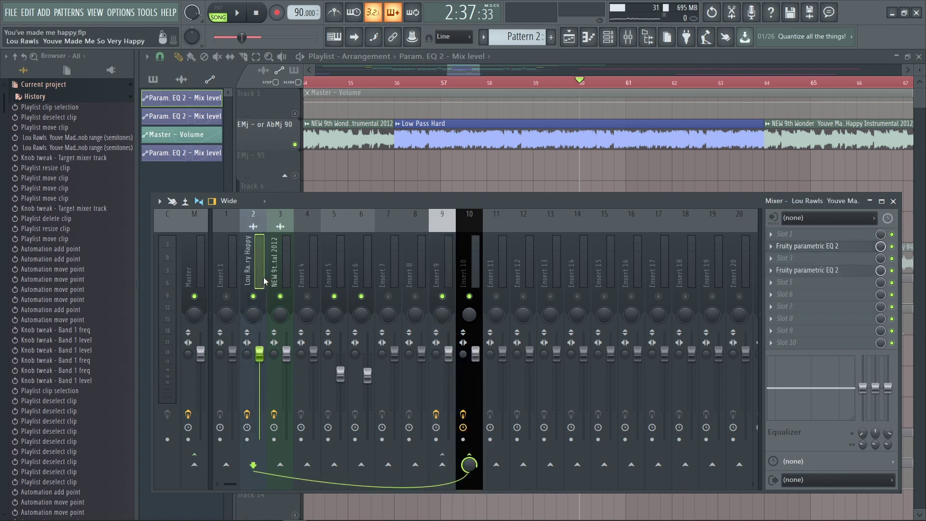
{"action": "left_click", "coordinate": [285, 277], "text": "ctrl"}
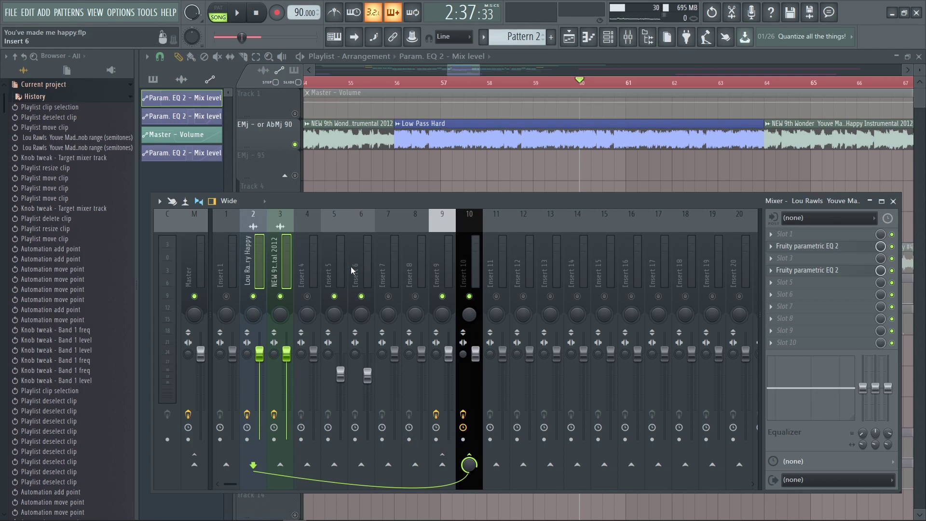
- Route mixer Inserts 5 and 6 only to Insert 8, and route Insert 8 only to Insert 9
{"action": "left_click", "coordinate": [334, 263]}
{"action": "left_click", "coordinate": [360, 263], "text": "ctrl"}
{"action": "right_click", "coordinate": [418, 466]}
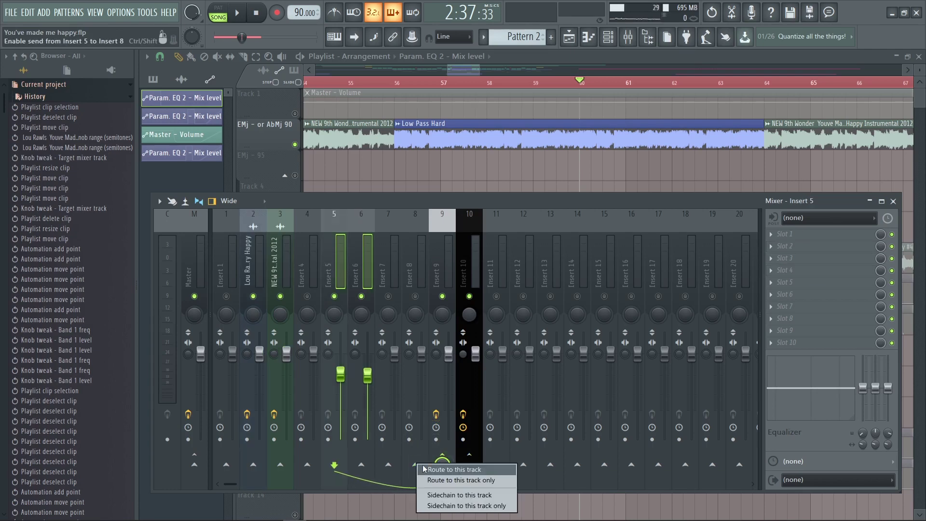
{"action": "left_click", "coordinate": [419, 469]}
{"action": "right_click", "coordinate": [445, 464]}
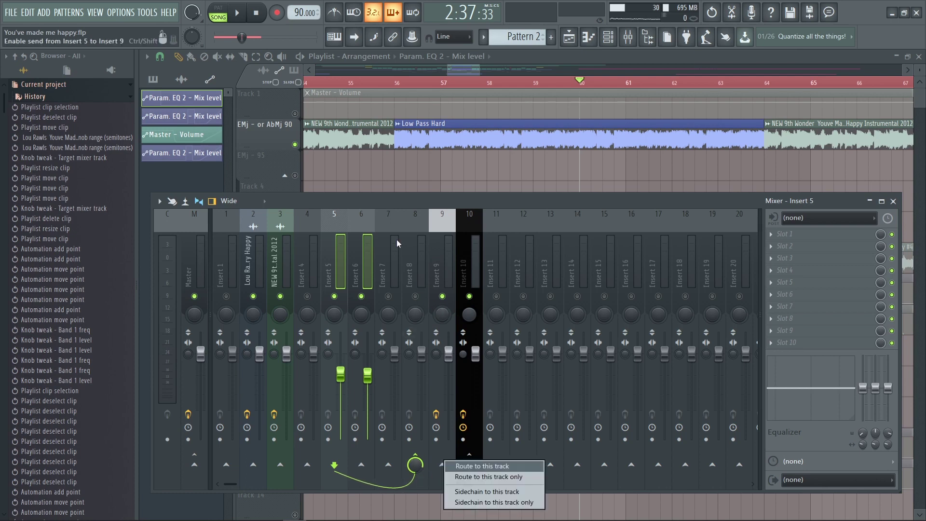
{"action": "left_click", "coordinate": [418, 270]}
{"action": "right_click", "coordinate": [442, 465]}
{"action": "left_click", "coordinate": [487, 479]}
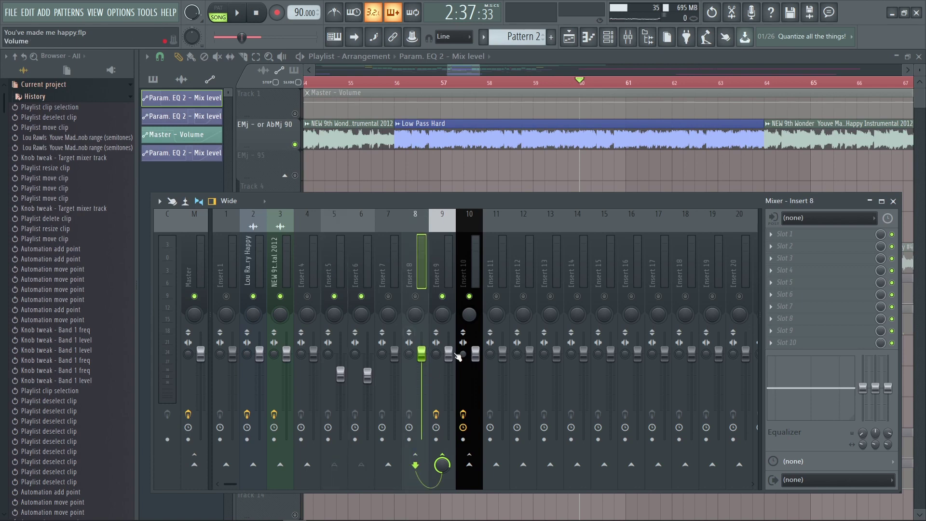
- Try lowering Insert 9's volume to about -14.7 dB and reset it to the default
{"action": "left_click_drag", "start_coordinate": [453, 362], "coordinate": [448, 396]}
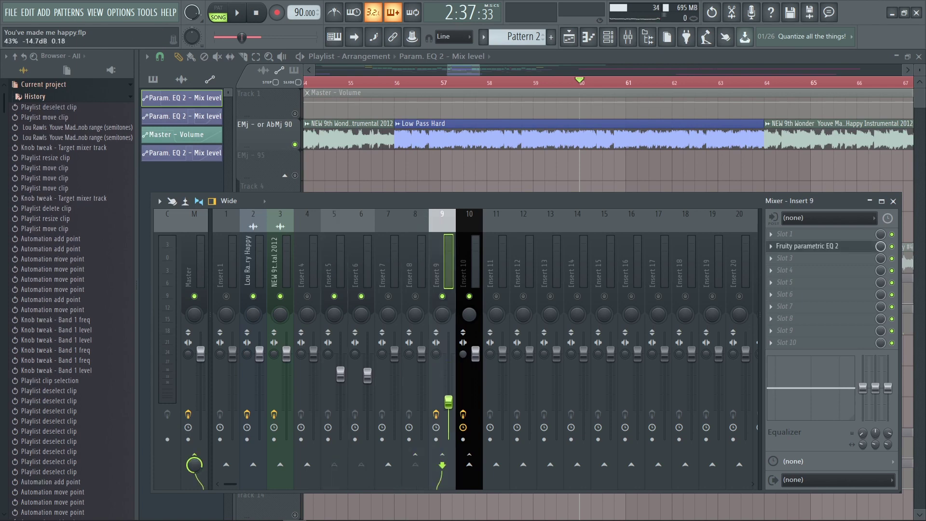
{"action": "right_click", "coordinate": [448, 401]}
{"action": "left_click", "coordinate": [463, 357]}
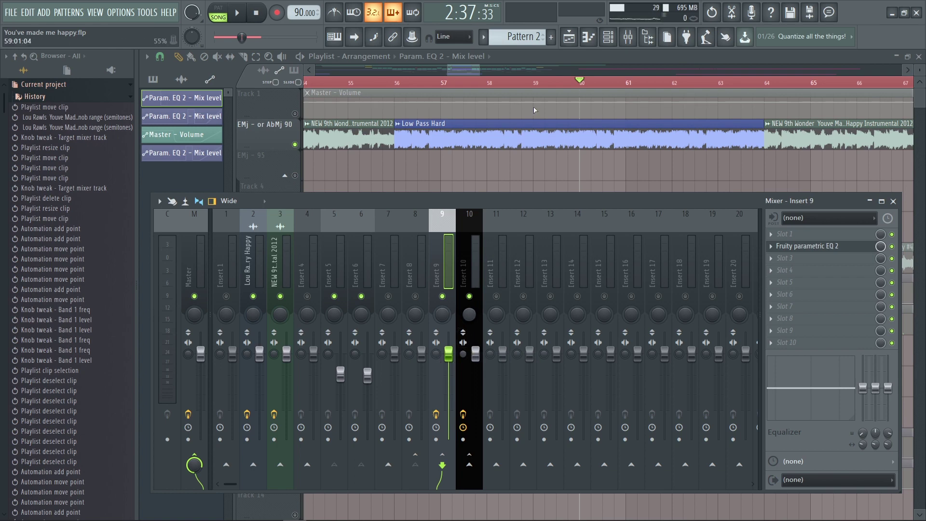
- Create an automation clip for Insert 8's volume
{"action": "right_click", "coordinate": [421, 352]}
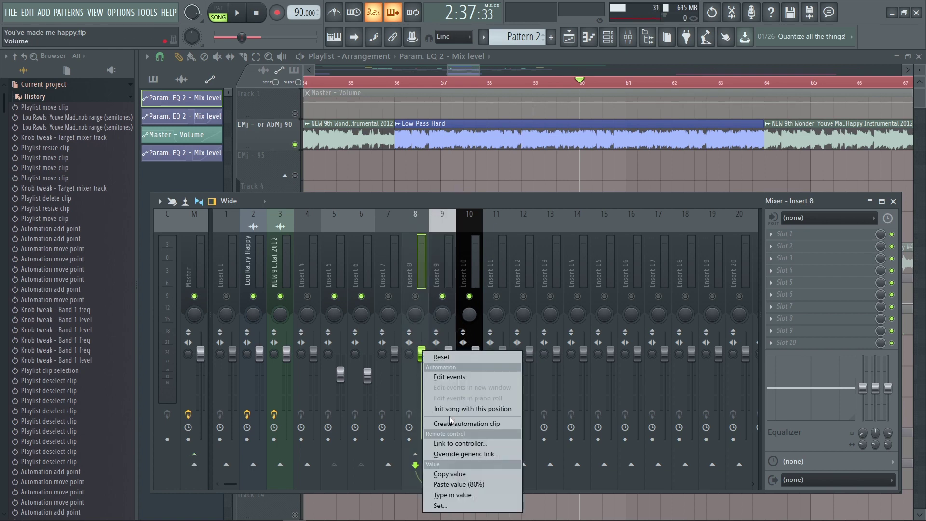
{"action": "left_click", "coordinate": [466, 424]}
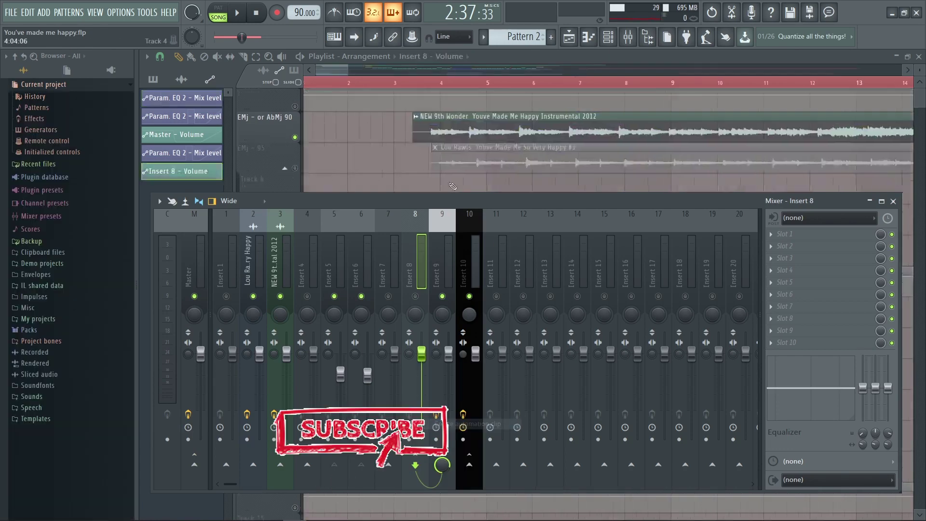
{"action": "scroll", "coordinate": [367, 172], "scroll_direction": "down", "scroll_amount": 3}
{"action": "left_click", "coordinate": [295, 299]}
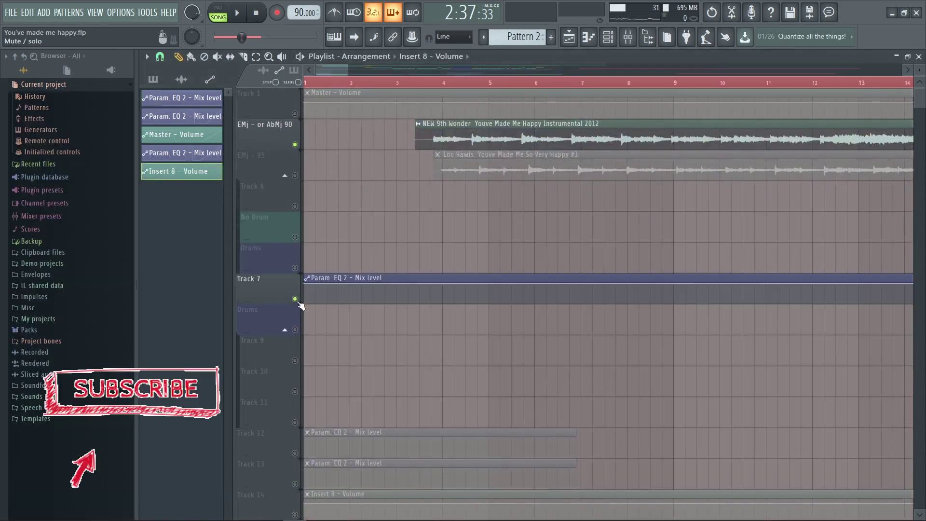
- Try lowering the first point of the Insert 8 - Volume clip on Track 14 to about 48%, and undo it
{"action": "scroll", "coordinate": [334, 295], "scroll_direction": "down", "scroll_amount": 3}
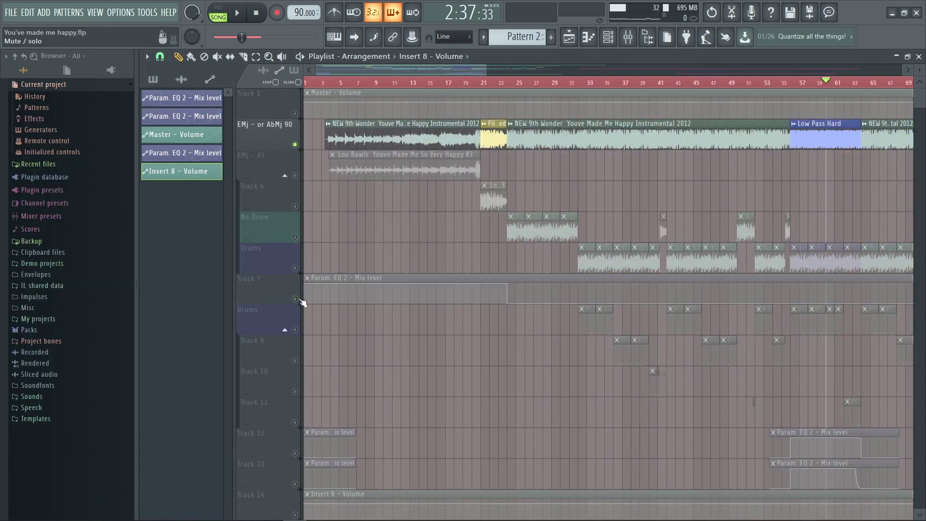
{"action": "scroll", "coordinate": [314, 313], "scroll_direction": "down", "scroll_amount": 3}
{"action": "mouse_move", "coordinate": [304, 320]}
{"action": "left_mouse_down"}
{"action": "mouse_move", "coordinate": [320, 319]}
{"action": "mouse_move", "coordinate": [309, 326]}
{"action": "left_mouse_up"}
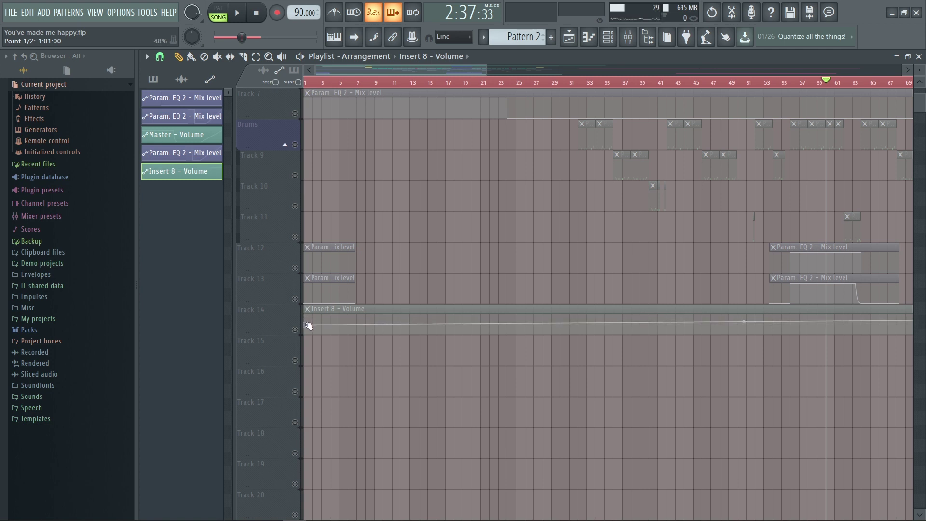
{"action": "key", "text": "ctrl+z"}
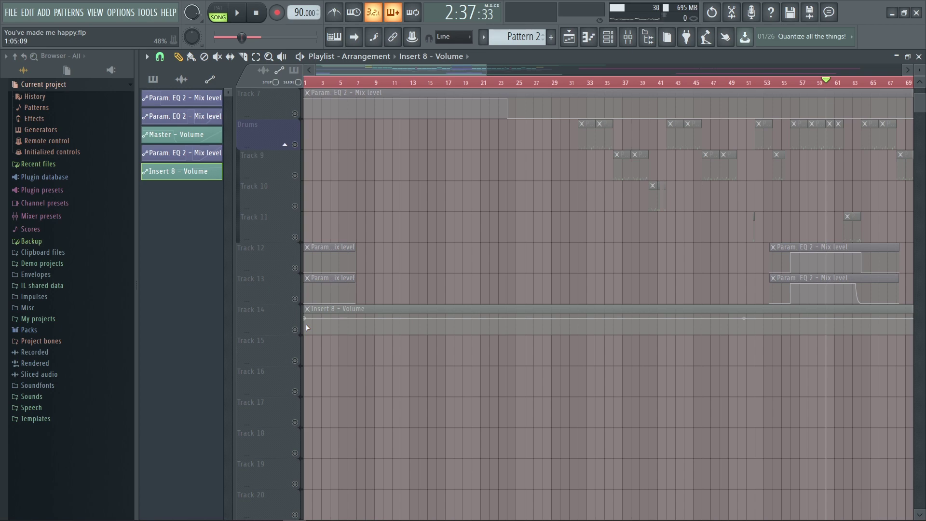
- Unmute the playlist tracks from EMj - 95 down through Track 14 and examine the Insert 8 - Volume clip
{"action": "scroll", "coordinate": [328, 326], "scroll_direction": "down", "scroll_amount": 4}
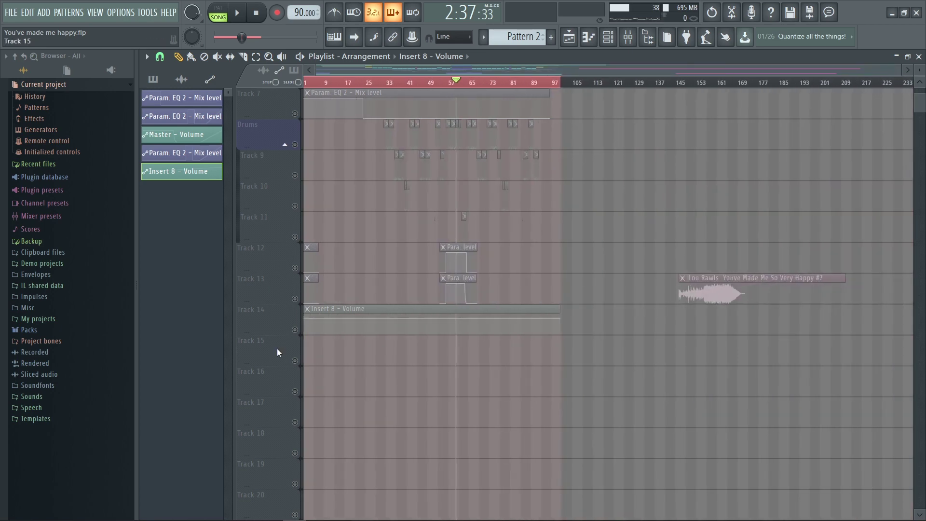
{"action": "scroll", "coordinate": [295, 331], "scroll_direction": "up", "scroll_amount": 6}
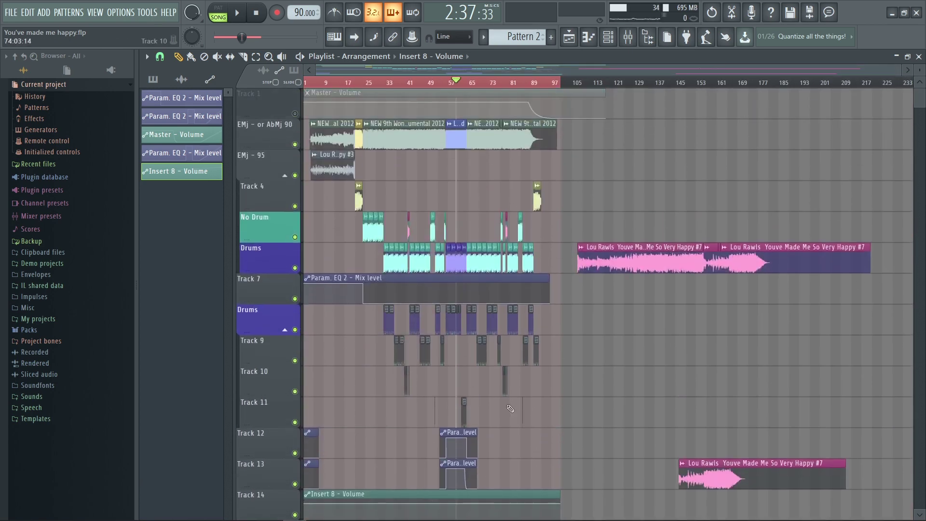
{"action": "scroll", "coordinate": [472, 362], "scroll_direction": "down", "scroll_amount": 7}
{"action": "scroll", "coordinate": [425, 305], "scroll_direction": "up", "scroll_amount": 3}
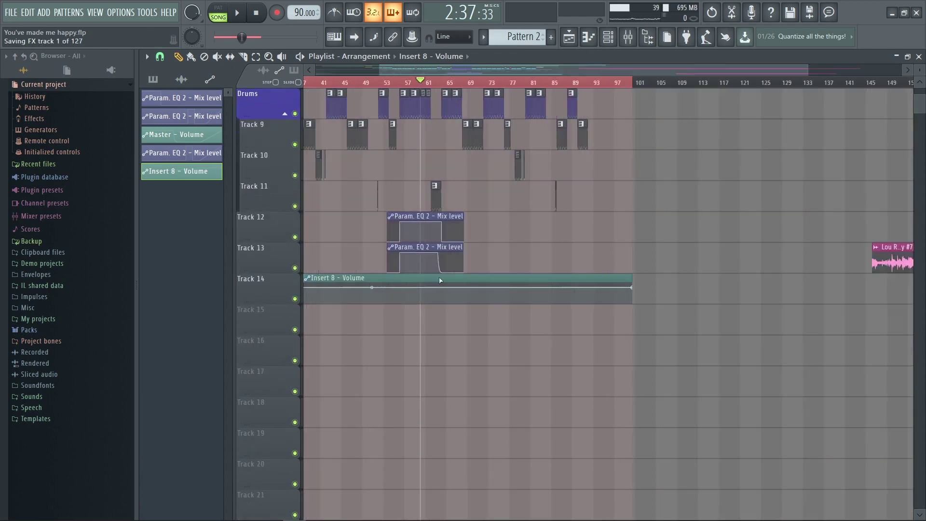
{"action": "scroll", "coordinate": [425, 306], "scroll_direction": "down", "scroll_amount": 2}
- Open the mixer, nudge Insert 9's volume fader and reset it to the default
{"action": "key", "text": "F9"}
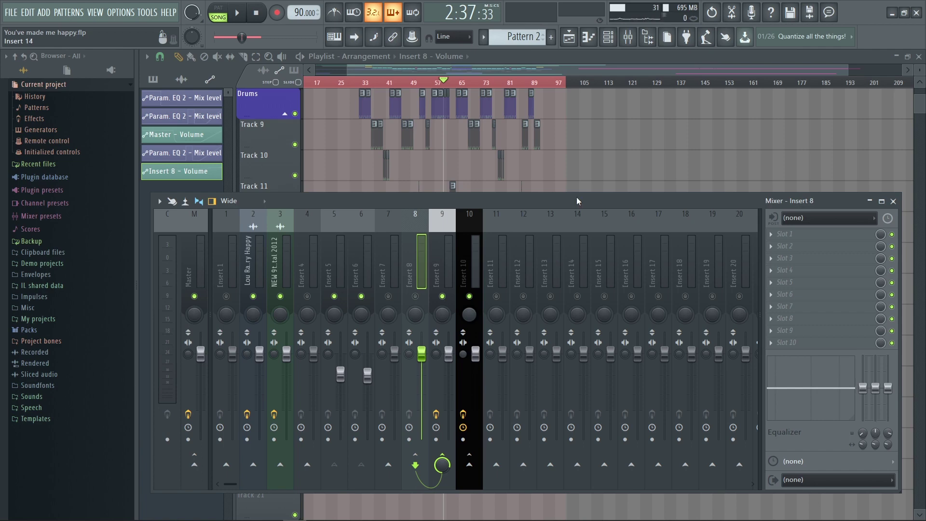
{"action": "left_click", "coordinate": [462, 354]}
{"action": "right_click", "coordinate": [461, 354]}
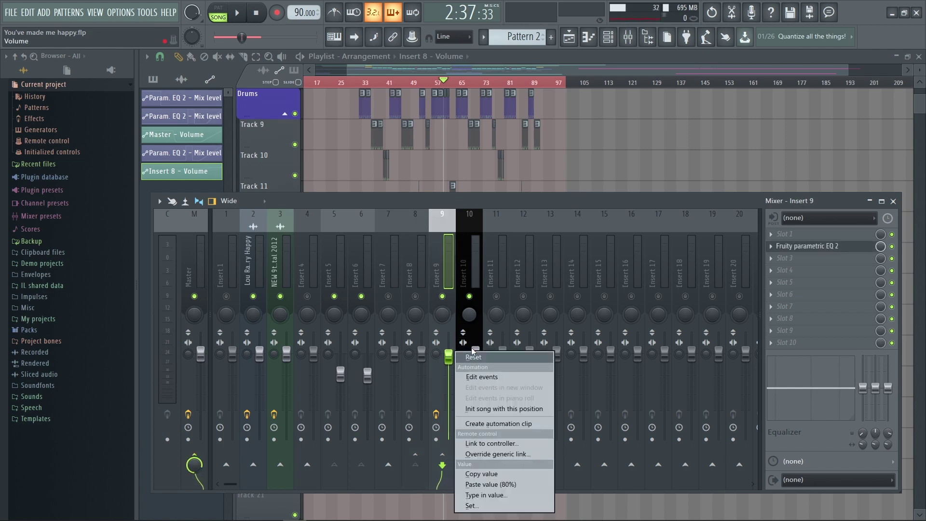
{"action": "key", "text": "Escape"}
{"action": "right_click", "coordinate": [459, 357]}
{"action": "left_click", "coordinate": [459, 361]}
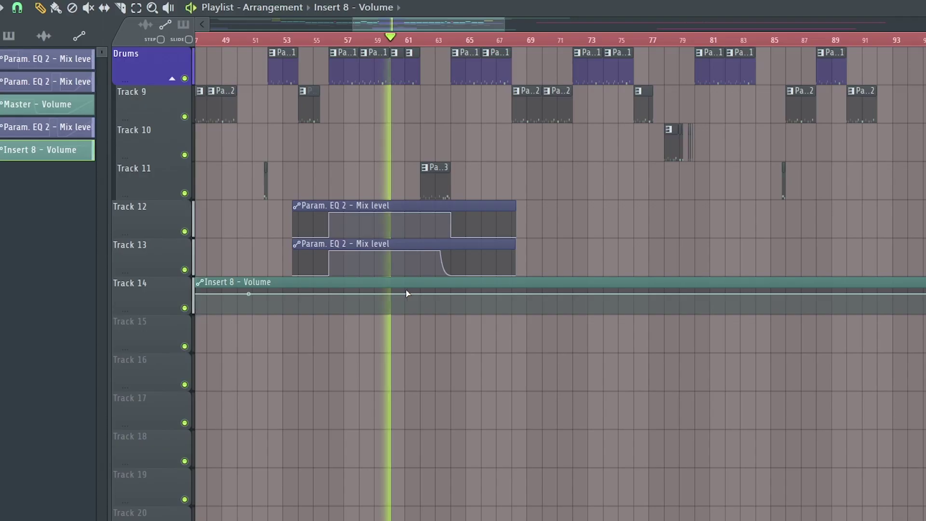
- Solo the EMj - or AbMj 90 track in the playlist
{"action": "scroll", "coordinate": [473, 296], "scroll_direction": "up", "scroll_amount": 3}
{"action": "scroll", "coordinate": [407, 305], "scroll_direction": "down", "scroll_amount": 4}
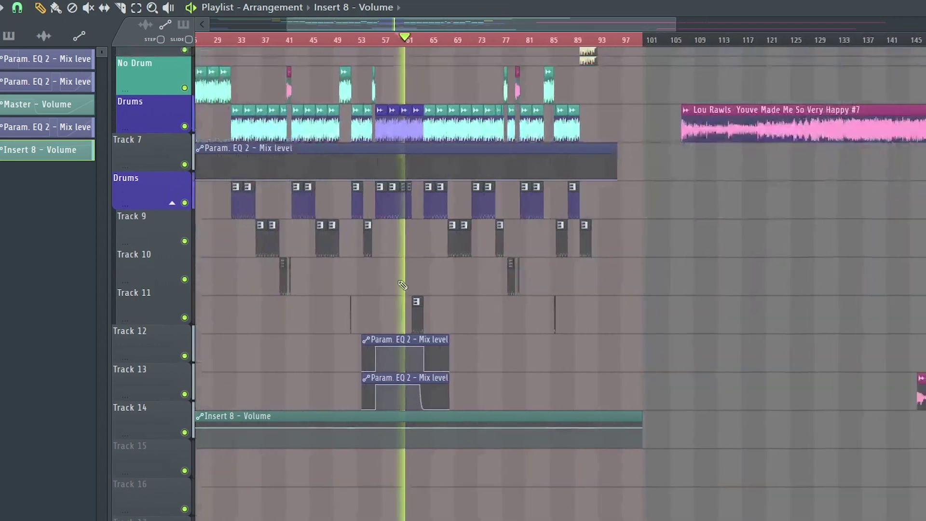
{"action": "scroll", "coordinate": [150, 137], "scroll_direction": "up", "scroll_amount": 4}
{"action": "right_click", "coordinate": [179, 116]}
{"action": "key", "text": "Escape"}
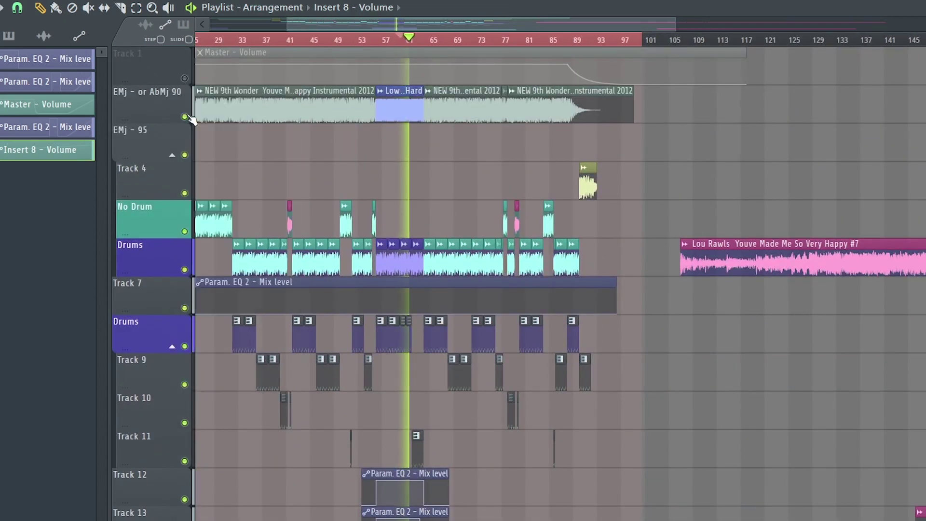
{"action": "right_click", "coordinate": [185, 117]}
- Add points to the Insert 8 - Volume clip just before and at bar 61, curving the volume down to zero
{"action": "scroll", "coordinate": [406, 370], "scroll_direction": "down", "scroll_amount": 4}
{"action": "scroll", "coordinate": [405, 371], "scroll_direction": "down", "scroll_amount": 1}
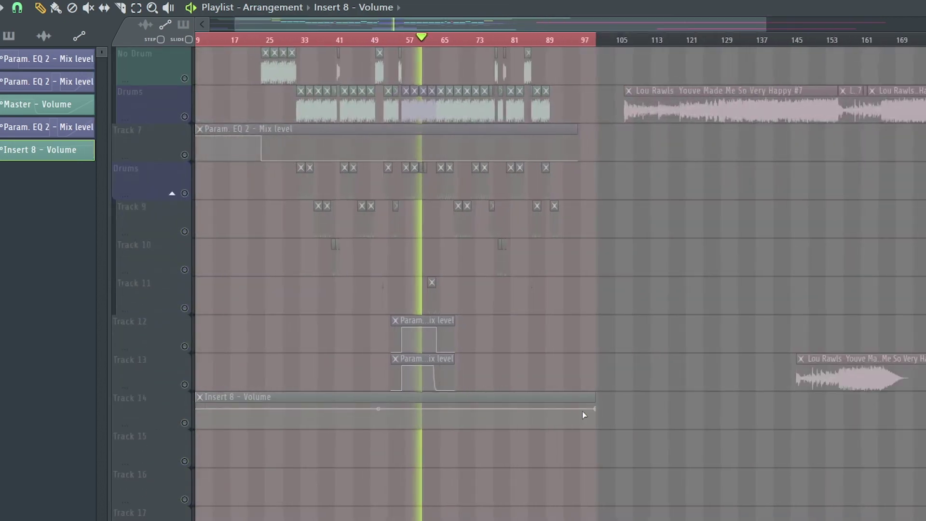
{"action": "right_click", "coordinate": [595, 410]}
{"action": "key", "text": "Escape"}
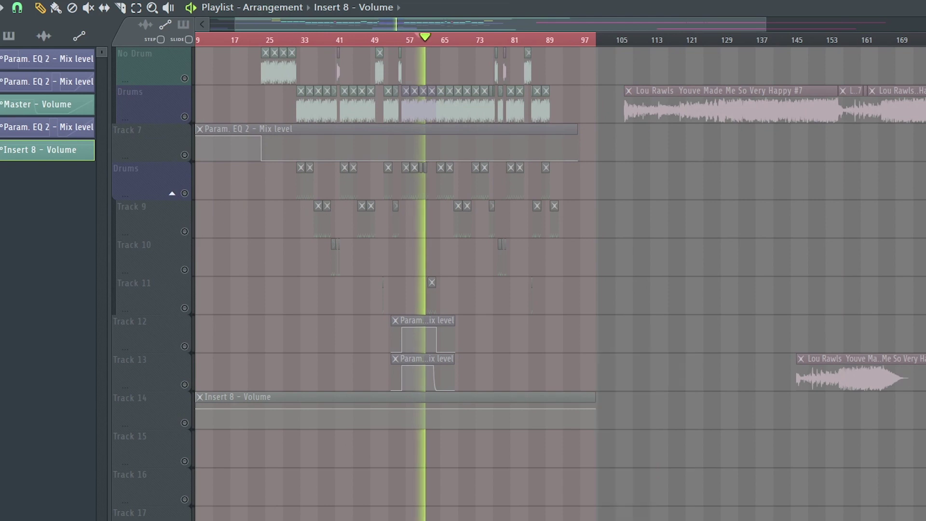
{"action": "scroll", "coordinate": [405, 425], "scroll_direction": "up", "scroll_amount": 3}
{"action": "scroll", "coordinate": [447, 382], "scroll_direction": "up", "scroll_amount": 3}
{"action": "scroll", "coordinate": [462, 450], "scroll_direction": "up", "scroll_amount": 2}
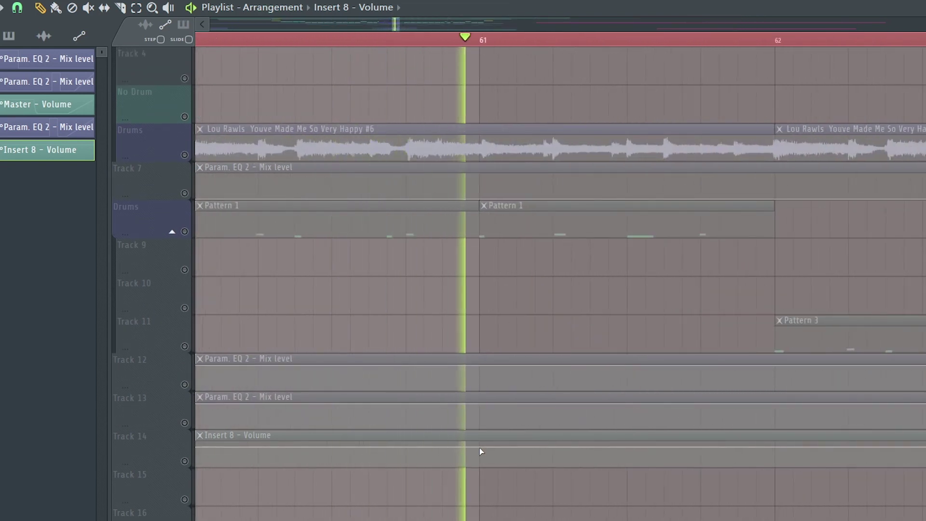
{"action": "key", "text": "space"}
{"action": "right_click", "coordinate": [467, 449]}
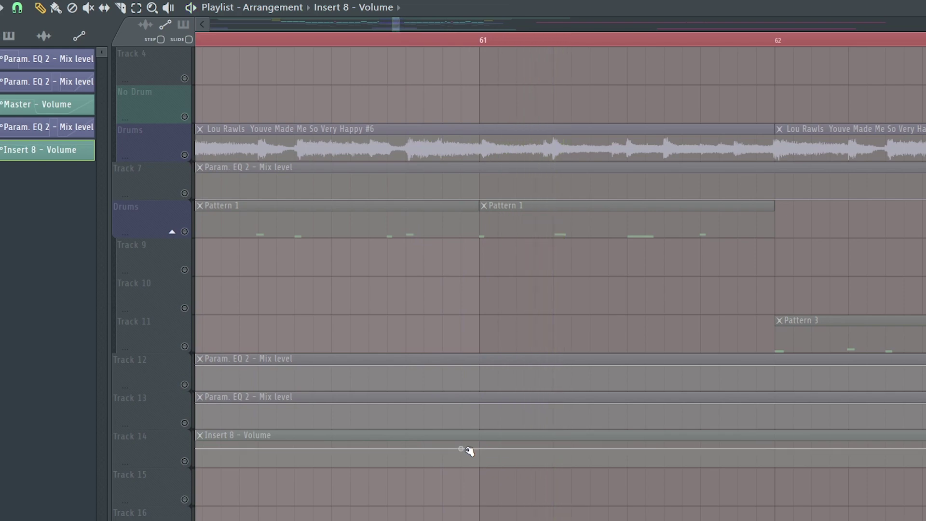
{"action": "right_click", "coordinate": [467, 449]}
{"action": "key", "text": "Escape"}
{"action": "left_click_drag", "start_coordinate": [471, 451], "coordinate": [486, 487]}
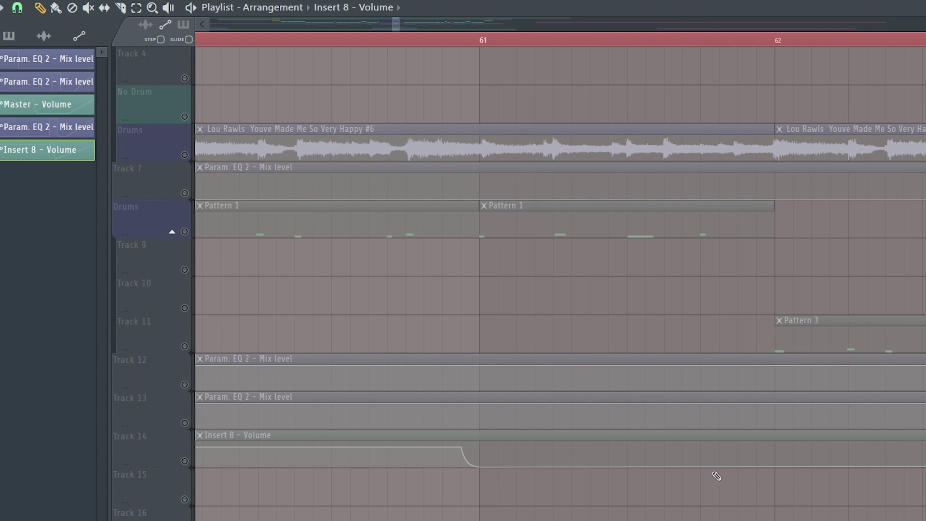
- Add a point at bar 62 that curves Insert 8's volume back up to its original level, and play it back
{"action": "scroll", "coordinate": [726, 478], "scroll_direction": "down", "scroll_amount": 3}
{"action": "right_click", "coordinate": [749, 455]}
{"action": "right_click", "coordinate": [749, 455]}
{"action": "key", "text": "Escape"}
{"action": "key", "text": "space"}
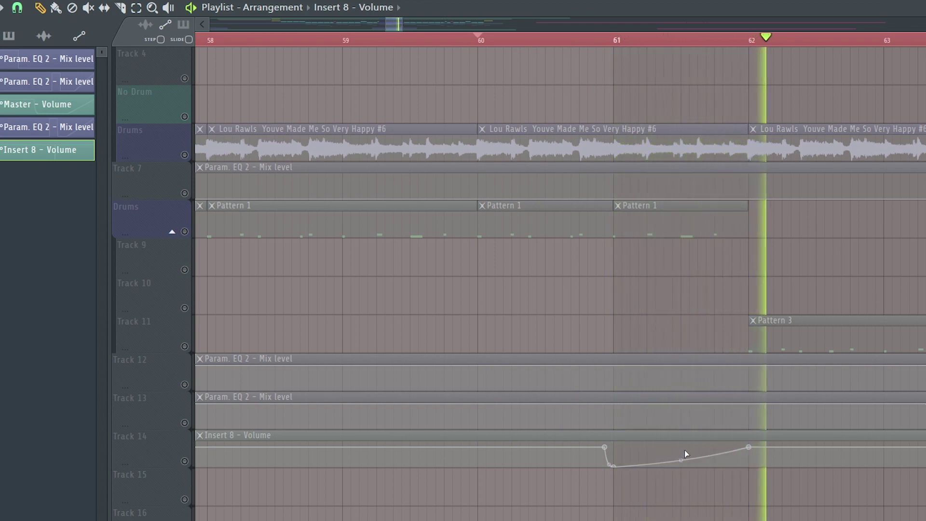
- Shorten the rising volume curve so it reaches full level halfway between bars 61 and 62, and stop playback
{"action": "right_click", "coordinate": [686, 454]}
{"action": "left_click", "coordinate": [695, 477]}
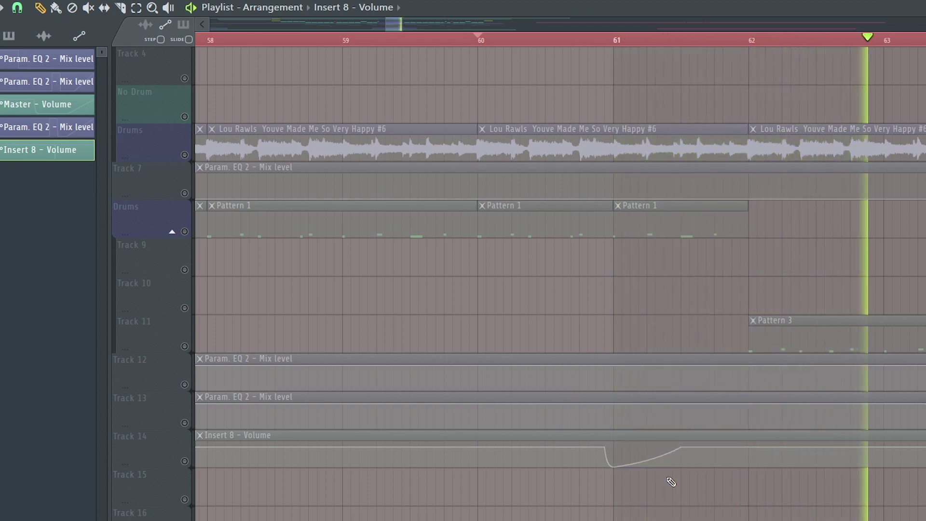
{"action": "key", "text": "space"}
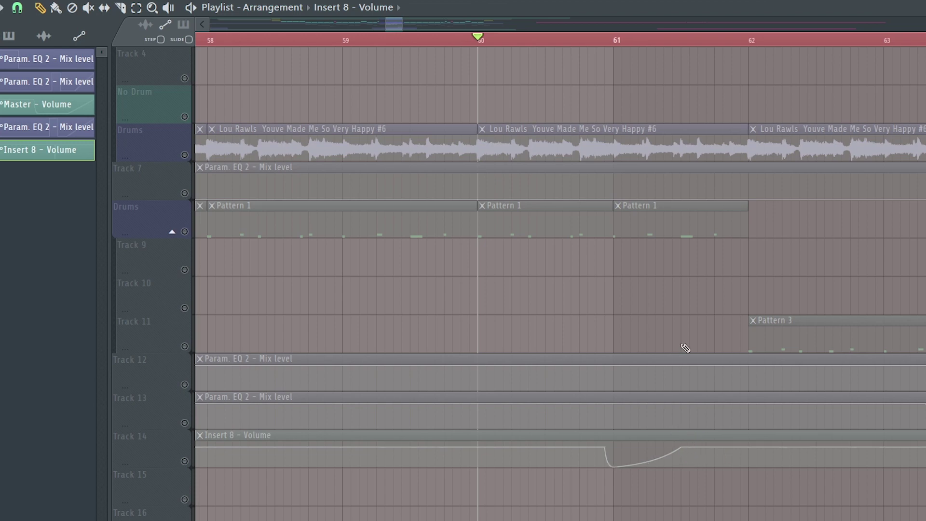
- Unmute all playlist tracks, mute only EMj - or AbMj 90, and play the volume dip from bar 60
{"action": "right_click", "coordinate": [184, 462]}
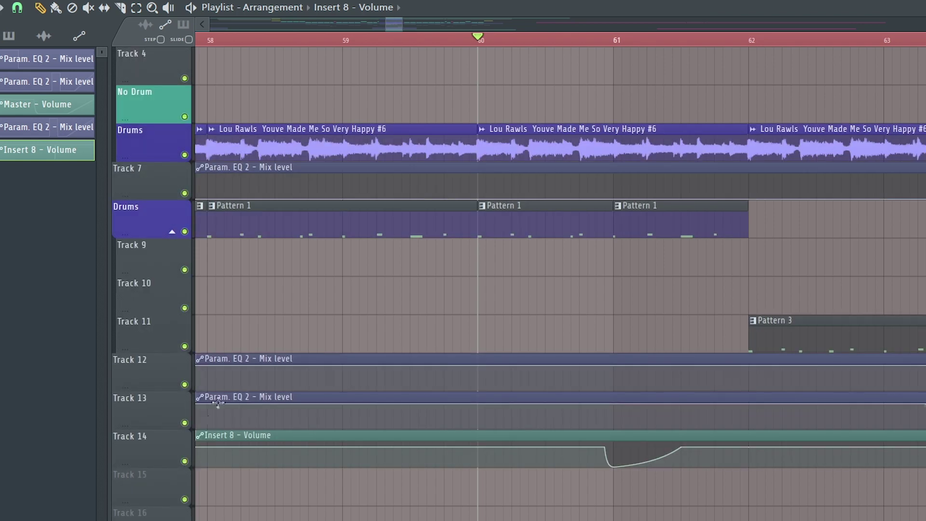
{"action": "scroll", "coordinate": [143, 62], "scroll_direction": "up", "scroll_amount": 3}
{"action": "left_click", "coordinate": [185, 116]}
{"action": "key", "text": "space"}
{"action": "scroll", "coordinate": [531, 295], "scroll_direction": "down", "scroll_amount": 5}
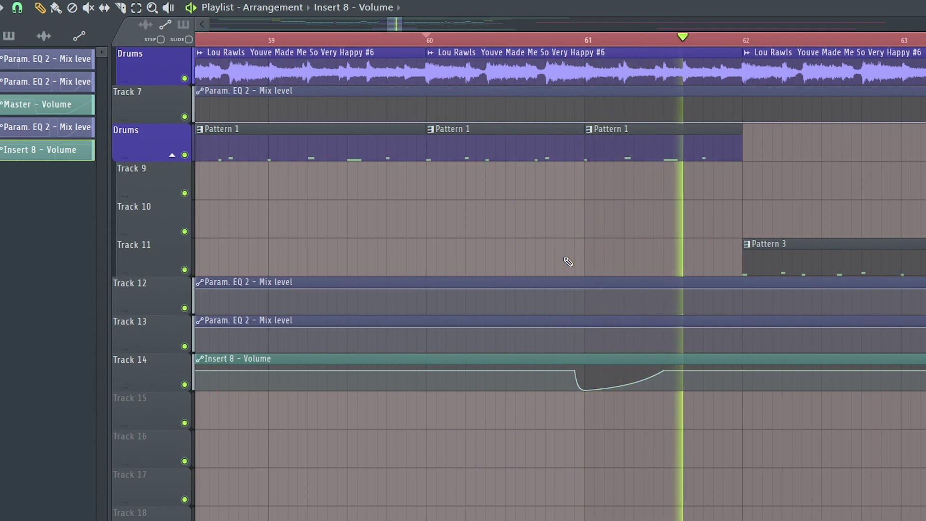
{"action": "key", "text": "space"}
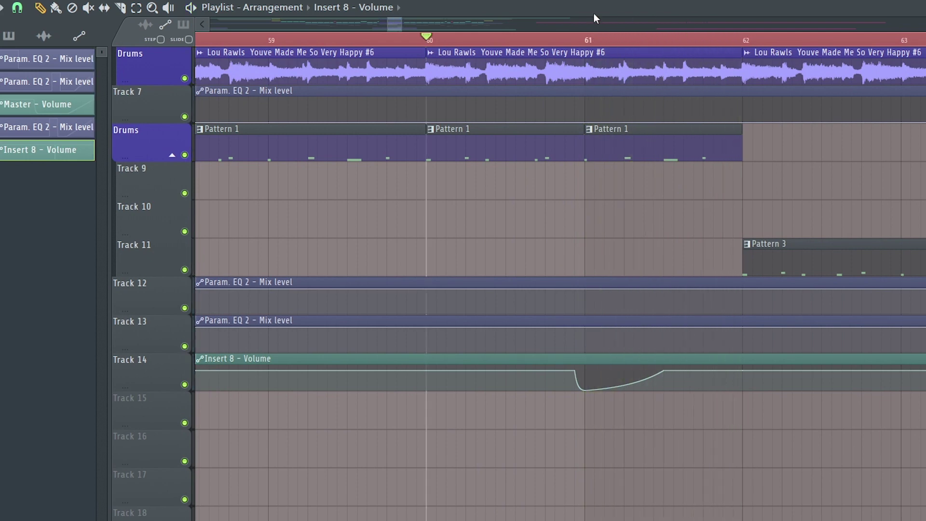
- Open the mixer, unmute all of its tracks, and try lowering Insert 8's volume fader during playback
{"action": "key", "text": "F9"}
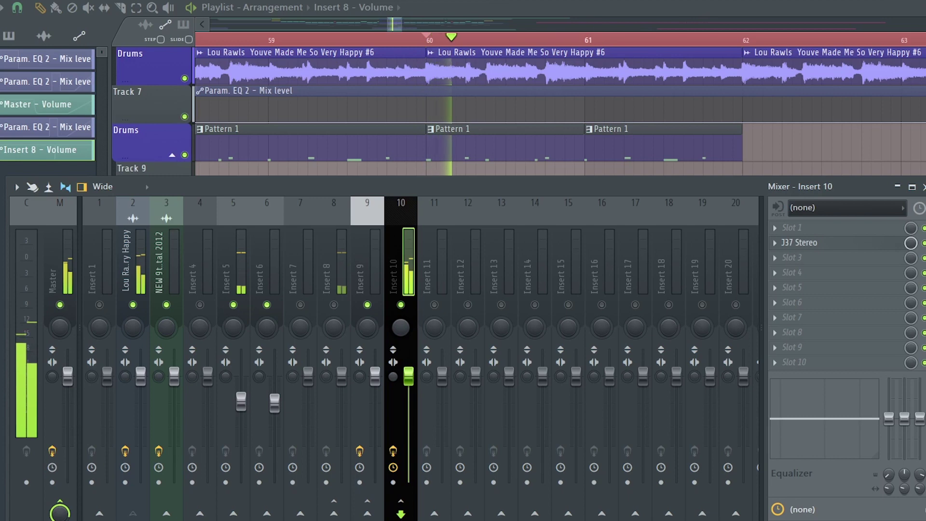
{"action": "right_click", "coordinate": [334, 306]}
{"action": "key", "text": "space"}
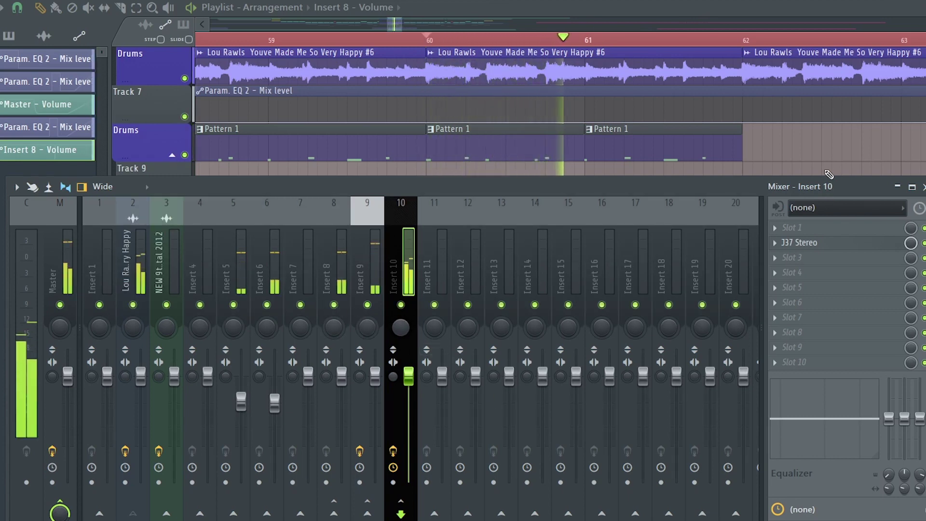
{"action": "left_click_drag", "start_coordinate": [341, 375], "coordinate": [345, 429]}
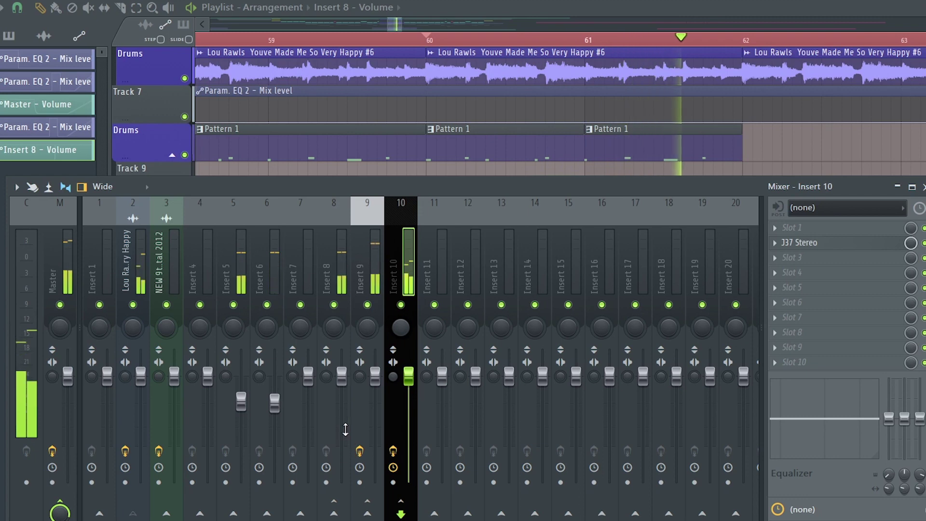
{"action": "key", "text": "space"}
- Close the mixer and adjust the bend of the rising volume curve after bar 61 in the Insert 8 - Volume clip
{"action": "key", "text": "F9"}
{"action": "left_click_drag", "start_coordinate": [628, 385], "coordinate": [622, 378]}
{"action": "key", "text": "space"}
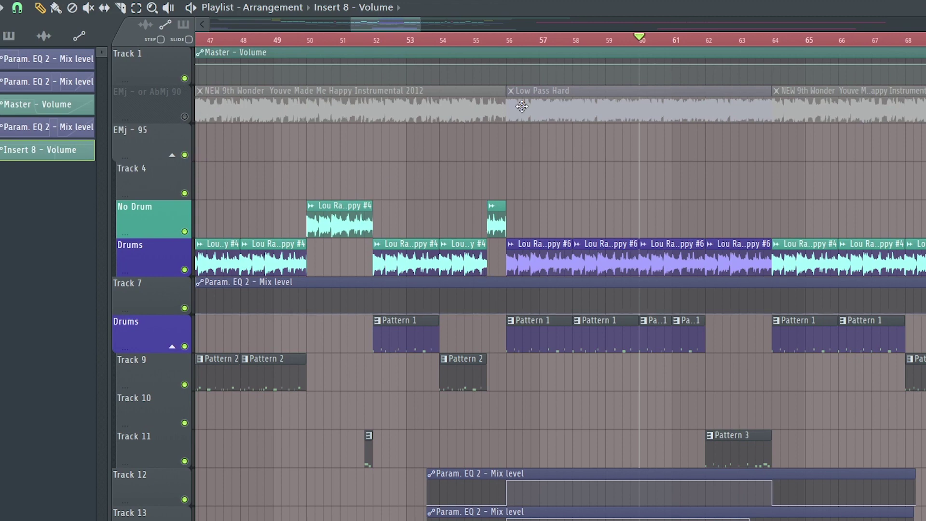
- Open the Lou Rawls Youve Made Me So Very Happy #6 clip's settings and inspect its mixer track and Insert 10
{"action": "double_click", "coordinate": [616, 262]}
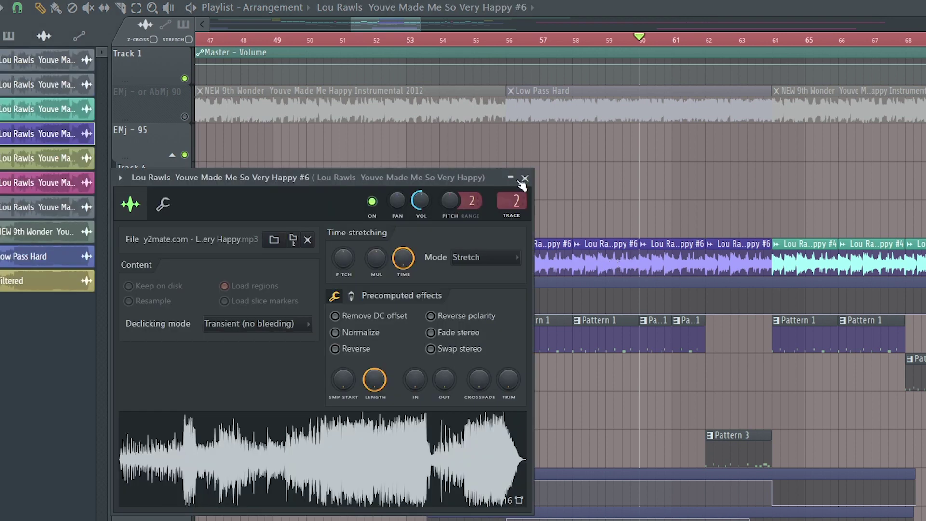
{"action": "left_click", "coordinate": [509, 207]}
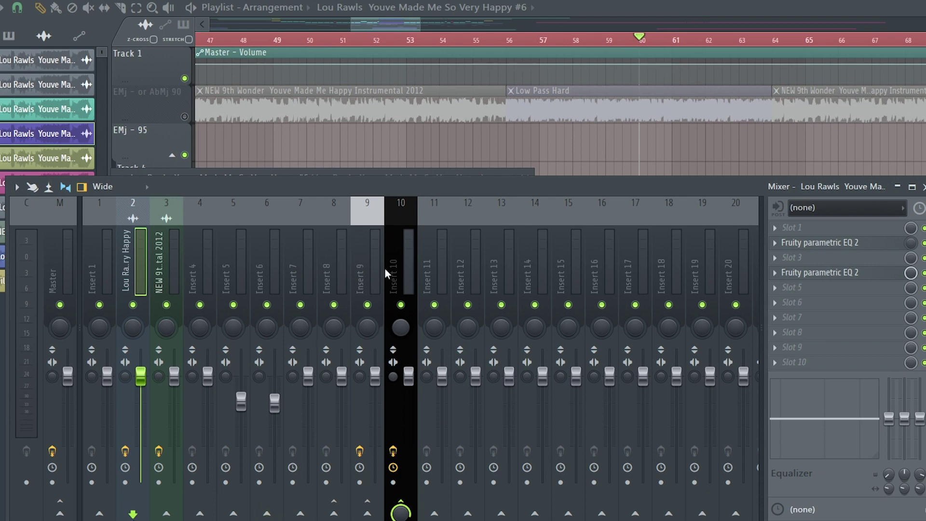
{"action": "left_click", "coordinate": [408, 284]}
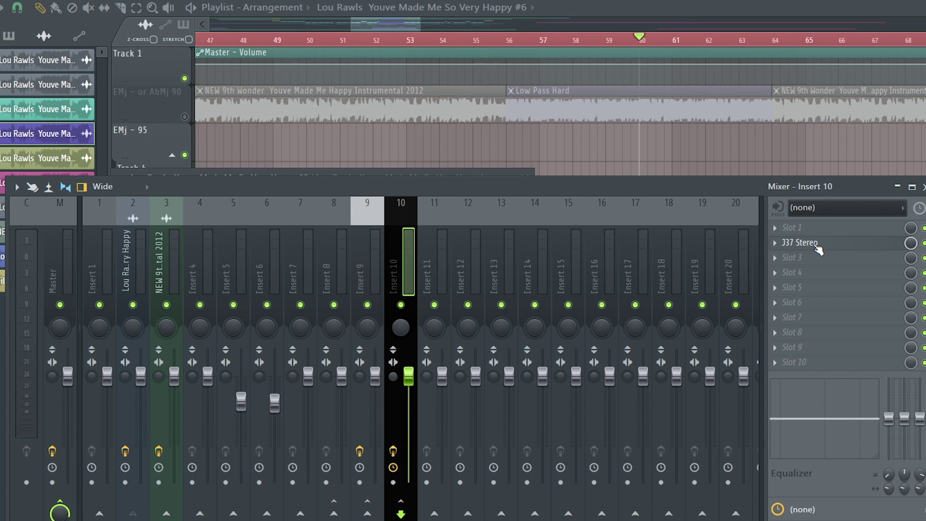
- Browse the effect plugins available for an empty slot on Insert 10, and close the mixer without adding one
{"action": "left_click", "coordinate": [806, 259]}
{"action": "left_click", "coordinate": [824, 185]}
{"action": "left_click", "coordinate": [802, 294]}
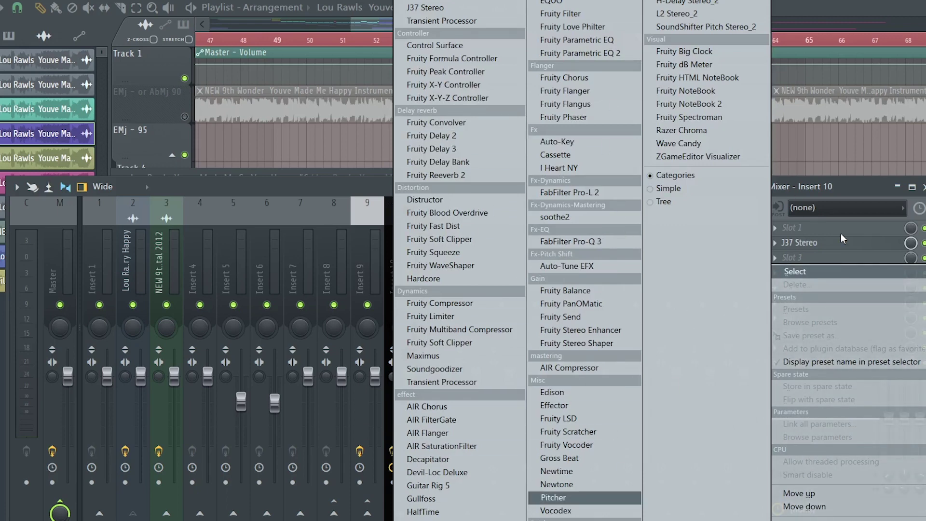
{"action": "left_click", "coordinate": [850, 193]}
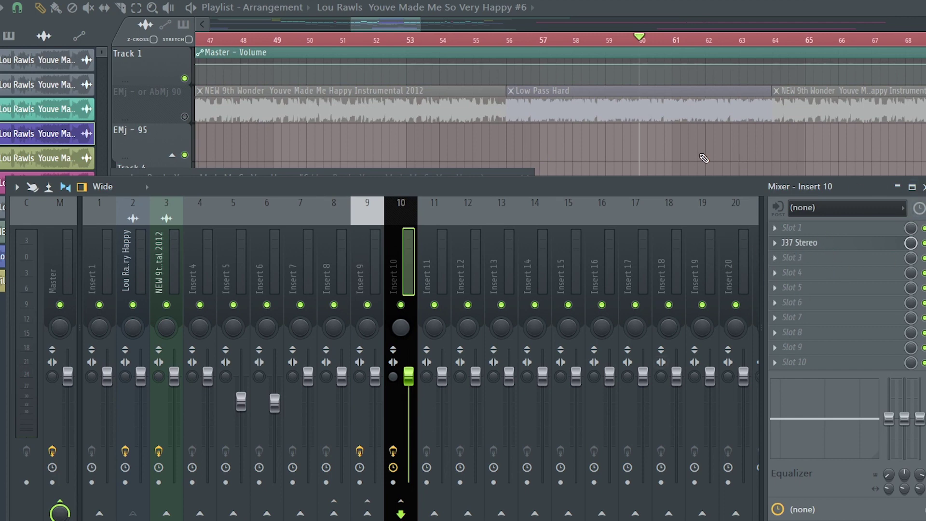
{"action": "key", "text": "F9"}
- Examine the whole arrangement and select bars 56 to 58 at the start of the low-pass section
{"action": "scroll", "coordinate": [450, 277], "scroll_direction": "down", "scroll_amount": 2}
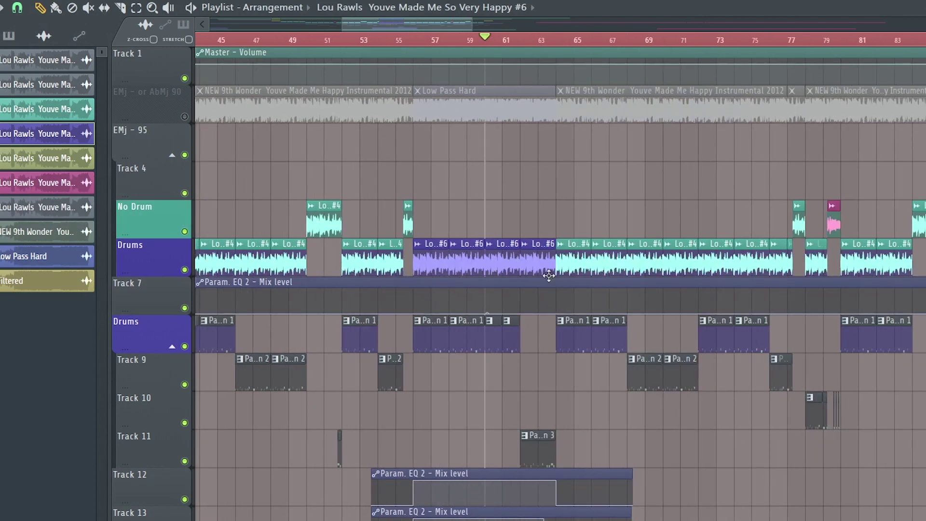
{"action": "scroll", "coordinate": [395, 247], "scroll_direction": "down", "scroll_amount": 4}
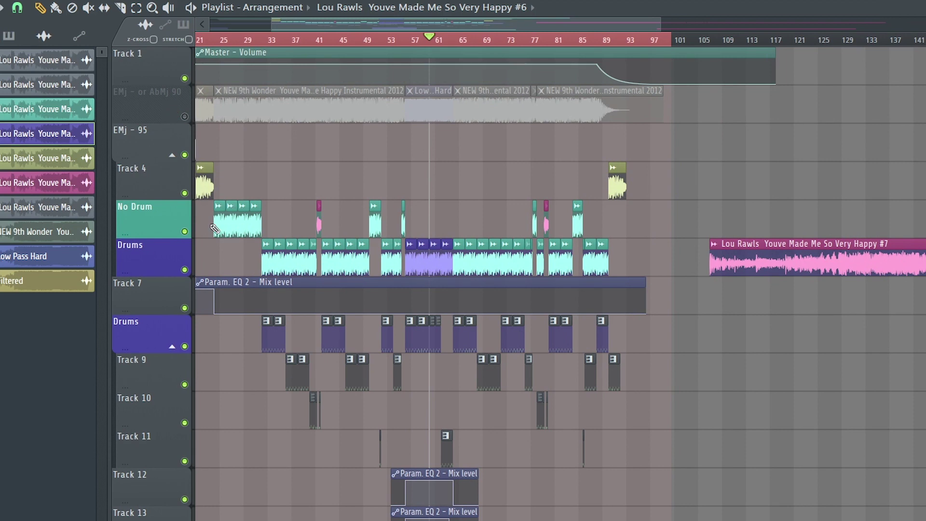
{"action": "scroll", "coordinate": [300, 268], "scroll_direction": "down", "scroll_amount": 2}
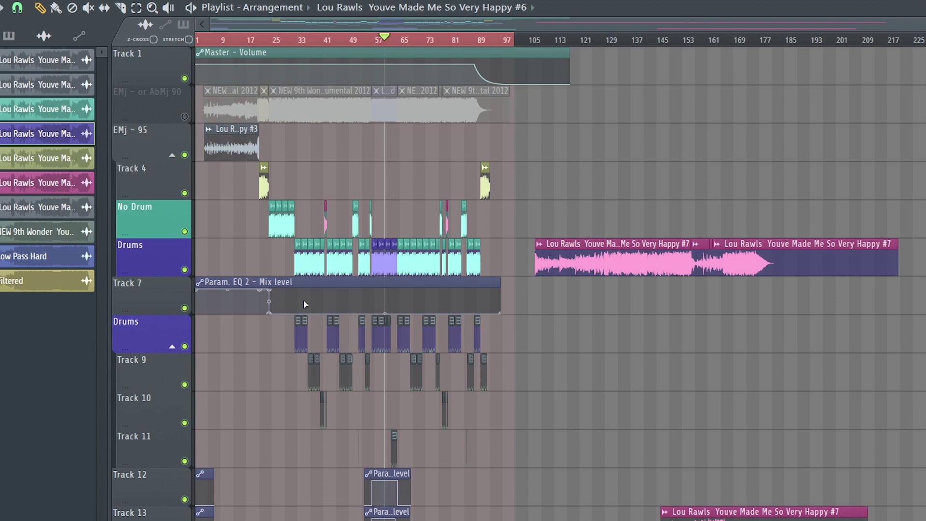
{"action": "scroll", "coordinate": [439, 281], "scroll_direction": "up", "scroll_amount": 2}
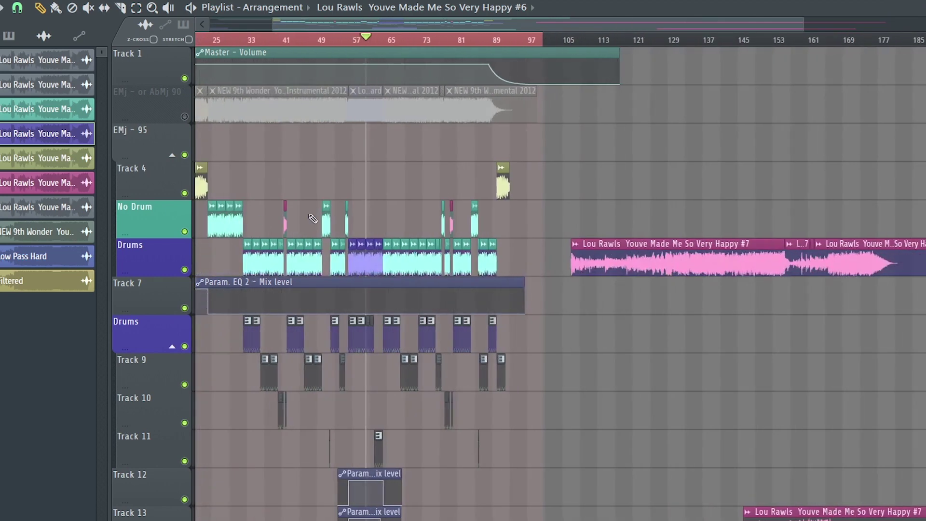
{"action": "scroll", "coordinate": [313, 219], "scroll_direction": "up", "scroll_amount": 8}
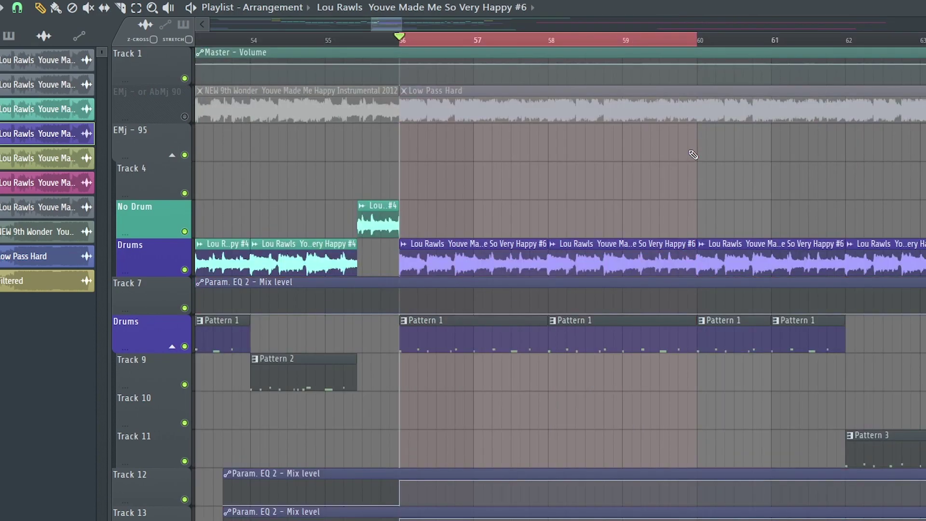
{"action": "scroll", "coordinate": [693, 155], "scroll_direction": "down", "scroll_amount": 3}
{"action": "scroll", "coordinate": [432, 148], "scroll_direction": "up", "scroll_amount": 3}
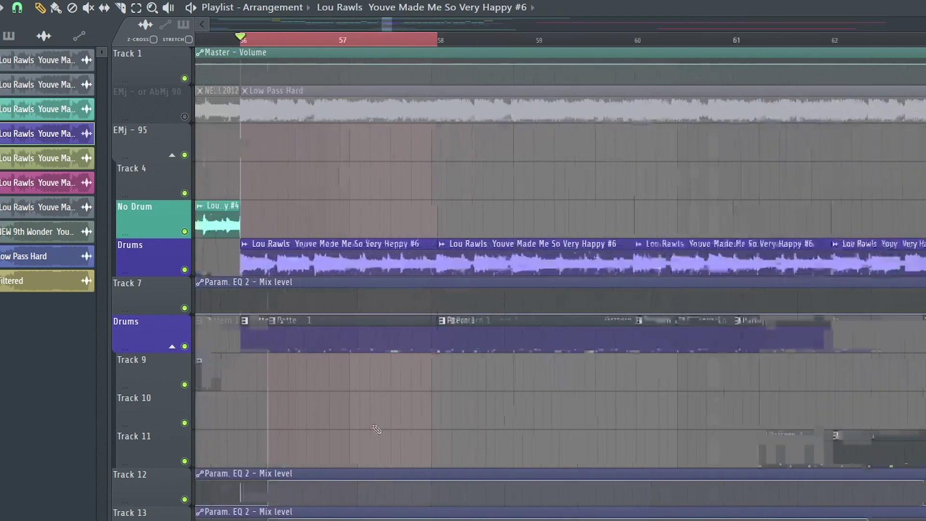
- Examine the kick and snare notes of Pattern 1 in the piano roll, and return to the playlist
{"action": "double_click", "coordinate": [320, 343]}
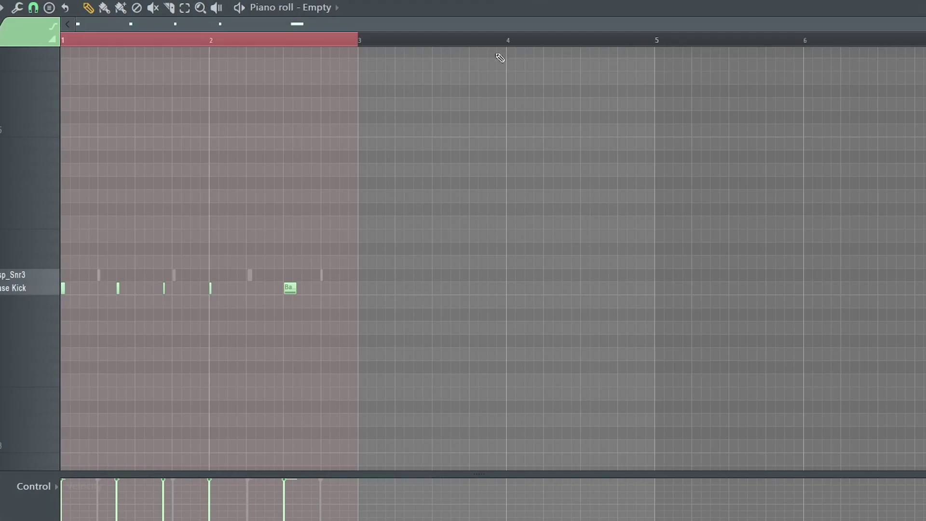
{"action": "key", "text": "F5"}
{"action": "scroll", "coordinate": [385, 363], "scroll_direction": "down", "scroll_amount": 2}
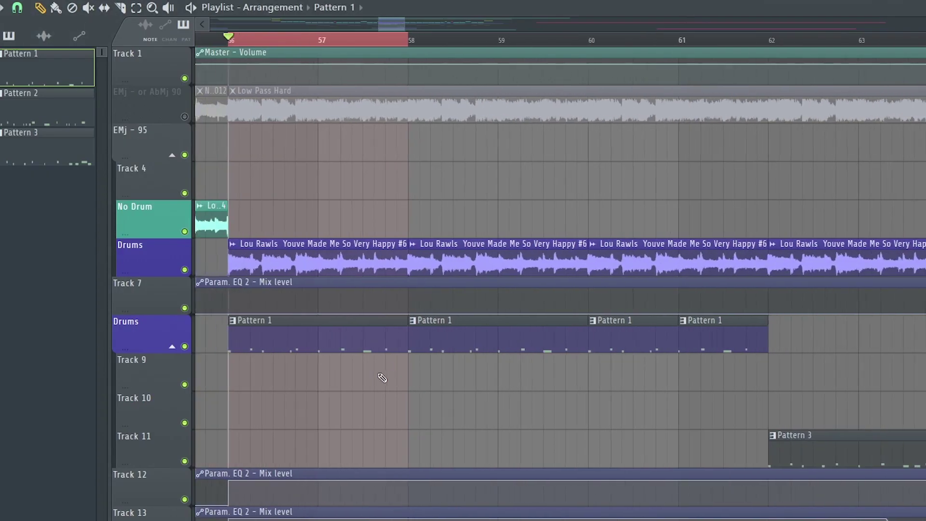
- Clear the time selection, play Pattern 3 on Track 11 from bar 62, and stop playback
{"action": "scroll", "coordinate": [384, 363], "scroll_direction": "down", "scroll_amount": 3}
{"action": "left_click", "coordinate": [511, 50]}
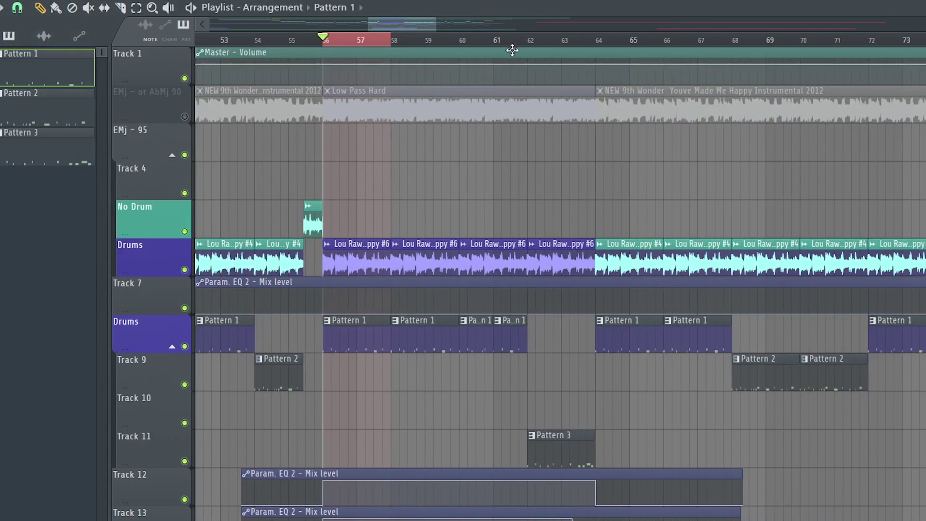
{"action": "scroll", "coordinate": [534, 47], "scroll_direction": "up", "scroll_amount": 3}
{"action": "left_click", "coordinate": [414, 43]}
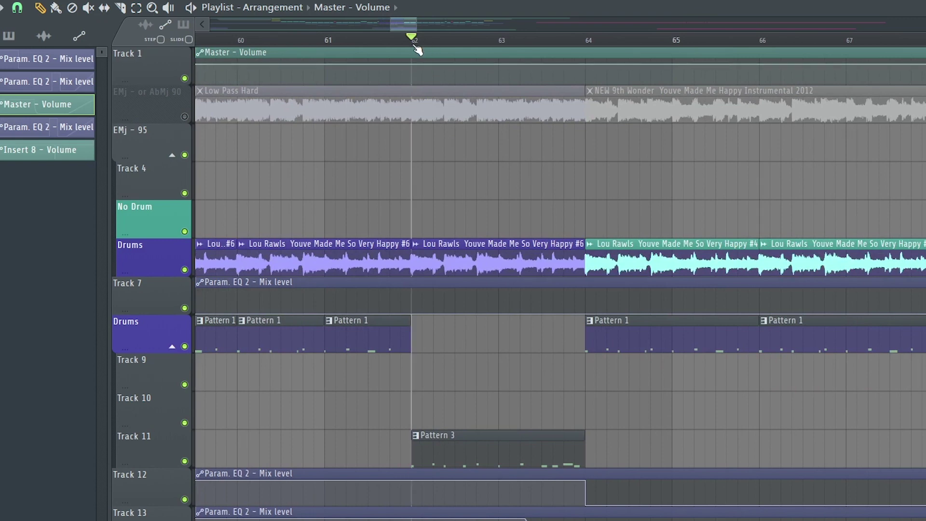
{"action": "key", "text": "space"}
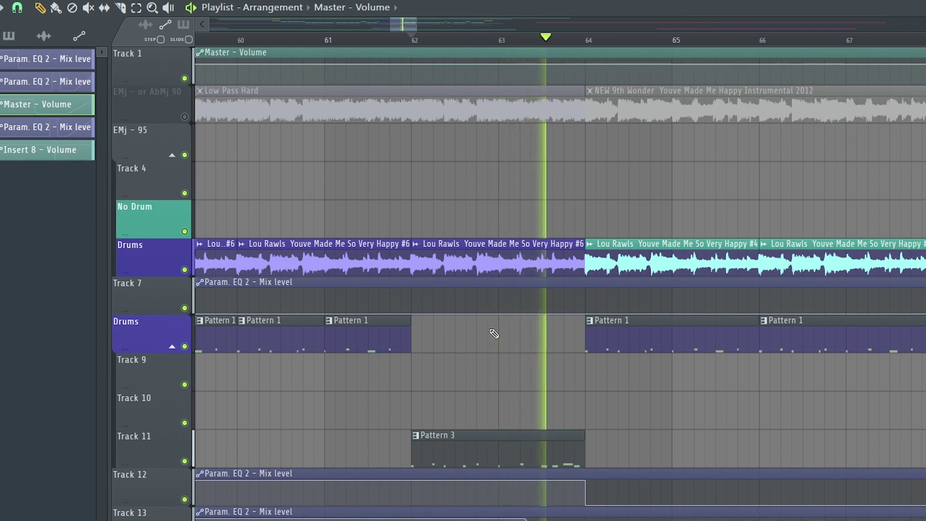
{"action": "scroll", "coordinate": [479, 409], "scroll_direction": "down", "scroll_amount": 3}
{"action": "scroll", "coordinate": [480, 409], "scroll_direction": "down", "scroll_amount": 3}
{"action": "key", "text": "space"}
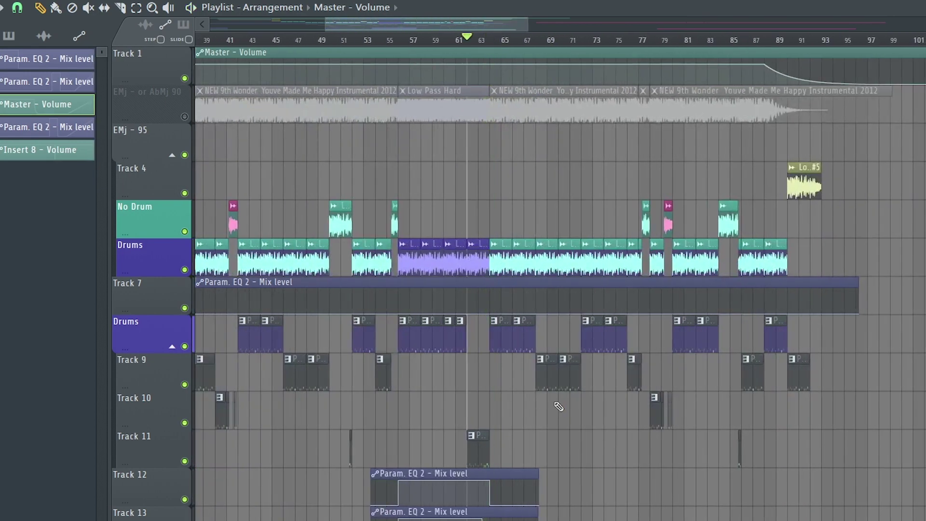
- Play the three short Pattern 2 hits on Track 10 just before bar 80, and stop playback
{"action": "scroll", "coordinate": [769, 265], "scroll_direction": "up", "scroll_amount": 5}
{"action": "scroll", "coordinate": [768, 265], "scroll_direction": "up", "scroll_amount": 6}
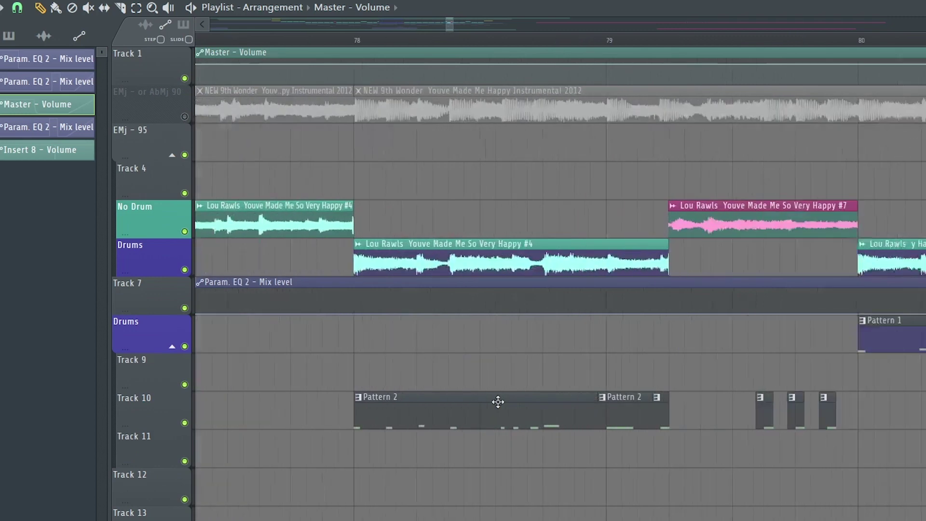
{"action": "scroll", "coordinate": [712, 253], "scroll_direction": "up", "scroll_amount": 1}
{"action": "left_click", "coordinate": [558, 38]}
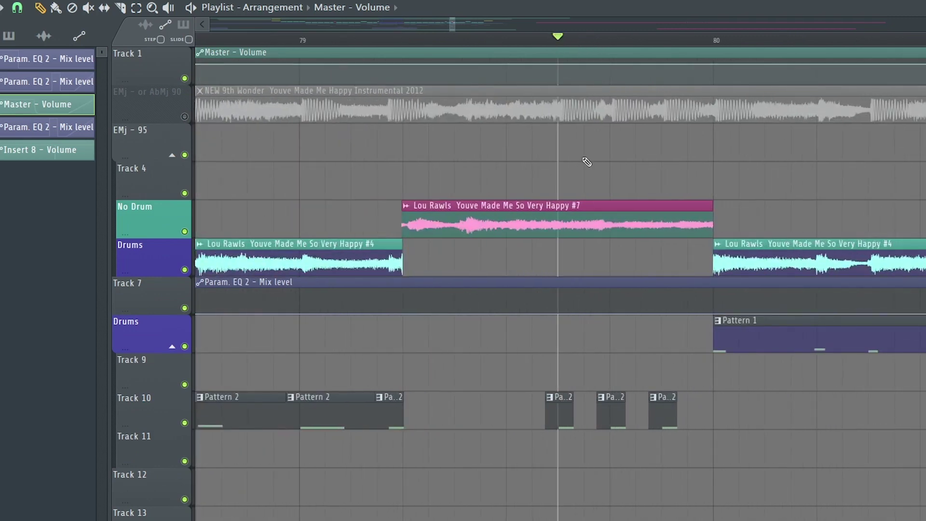
{"action": "key", "text": "space"}
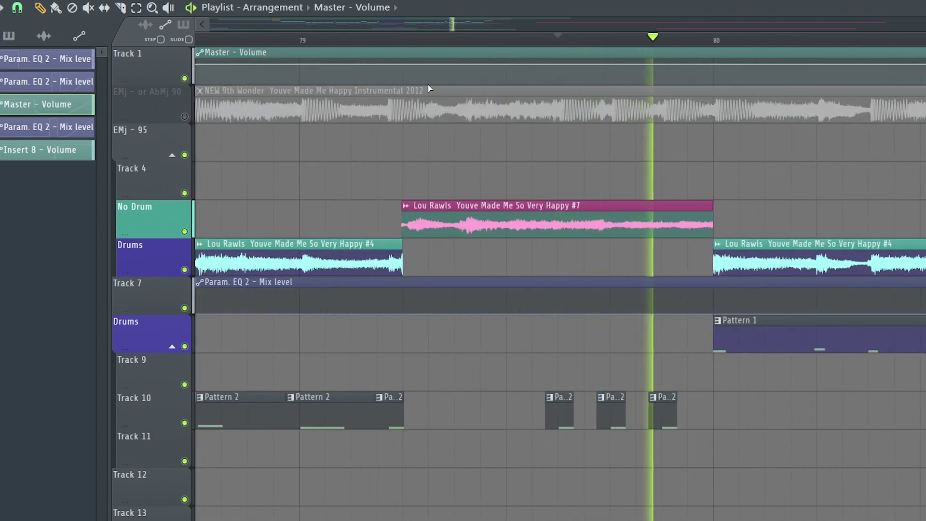
{"action": "key", "text": "space"}
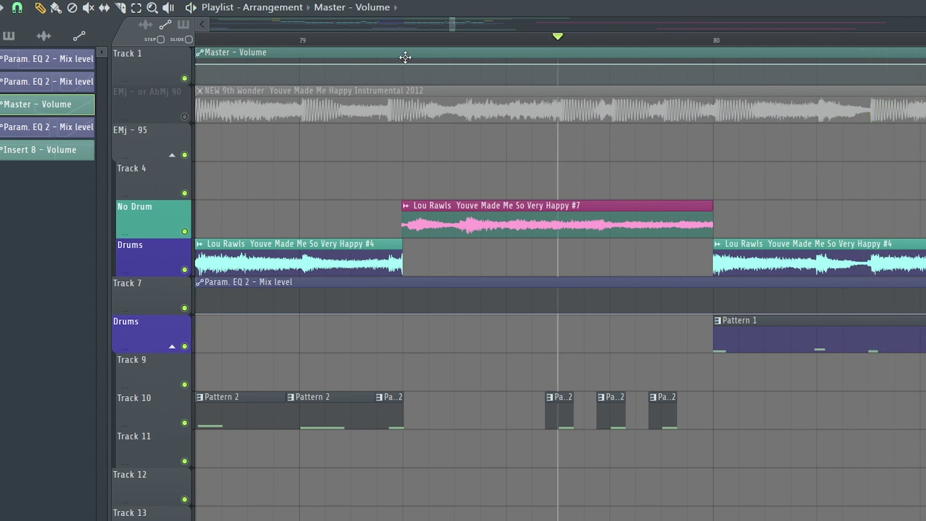
- Examine the chopped Pattern 2 clips around bar 79 and Pattern 2's kick and snare notes in the piano roll
{"action": "scroll", "coordinate": [521, 445], "scroll_direction": "up", "scroll_amount": 4}
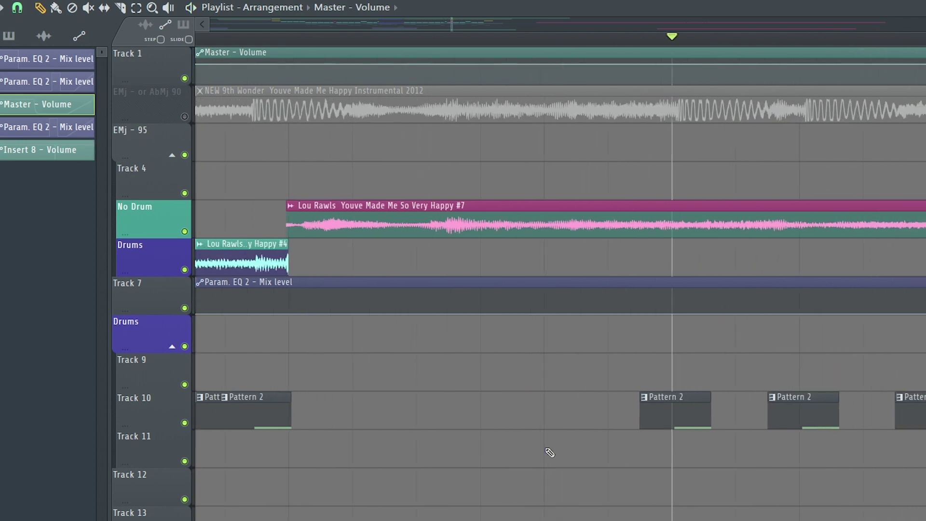
{"action": "scroll", "coordinate": [649, 411], "scroll_direction": "down", "scroll_amount": 5}
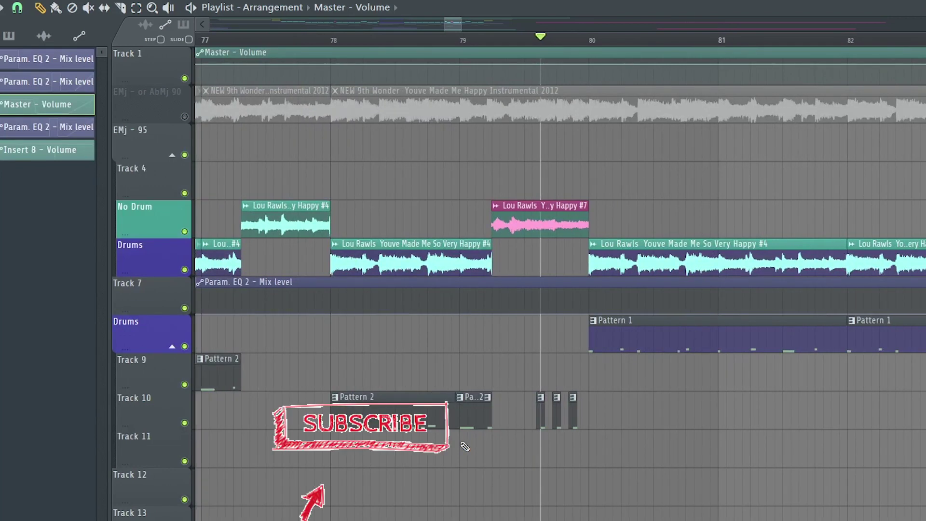
{"action": "scroll", "coordinate": [465, 444], "scroll_direction": "down", "scroll_amount": 2}
{"action": "scroll", "coordinate": [427, 462], "scroll_direction": "up", "scroll_amount": 3}
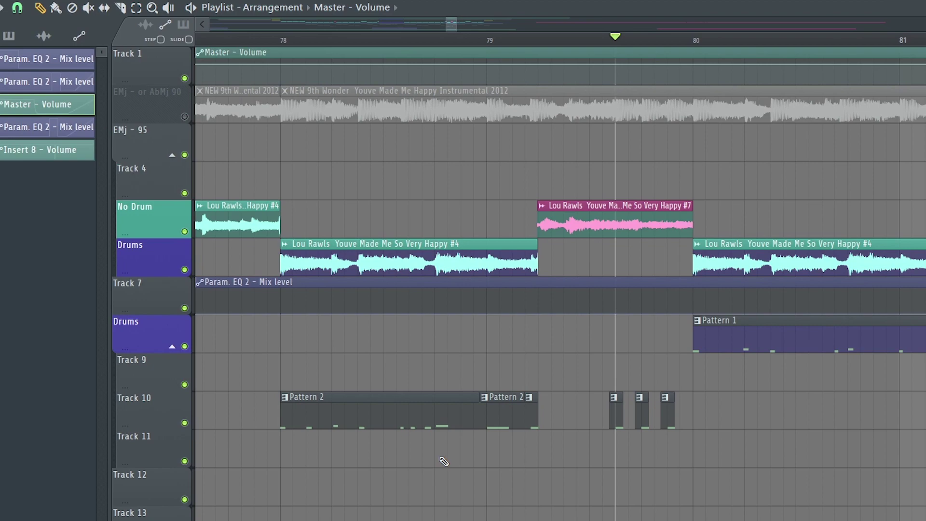
{"action": "double_click", "coordinate": [407, 408]}
{"action": "scroll", "coordinate": [257, 393], "scroll_direction": "up", "scroll_amount": 5}
{"action": "scroll", "coordinate": [259, 317], "scroll_direction": "down", "scroll_amount": 2}
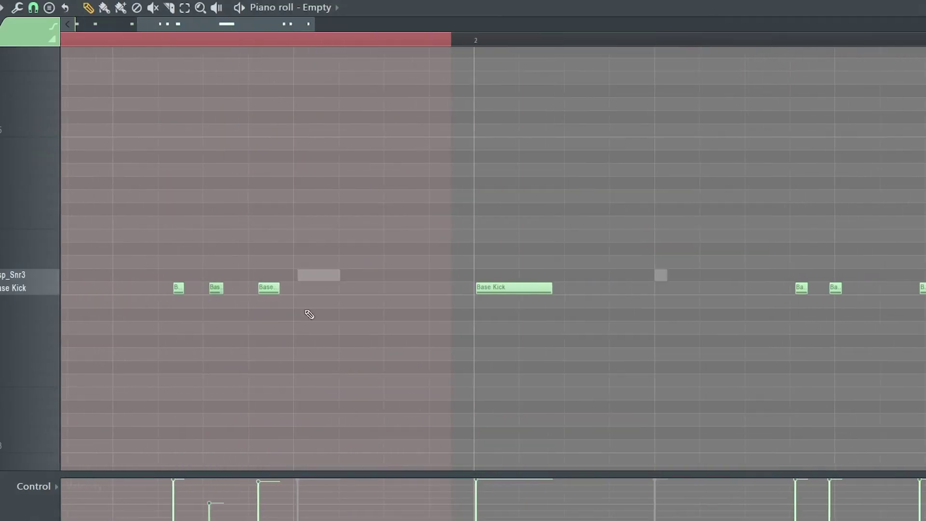
{"action": "scroll", "coordinate": [635, 405], "scroll_direction": "down", "scroll_amount": 4}
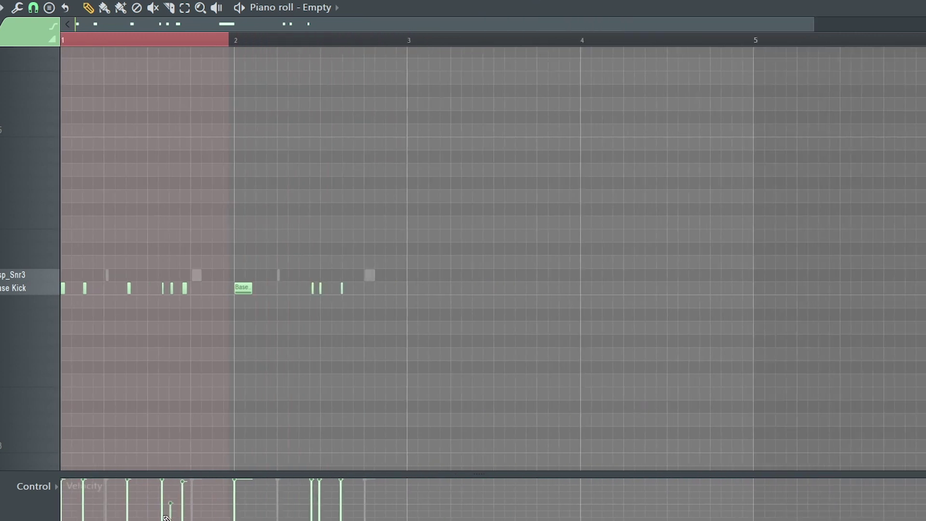
{"action": "scroll", "coordinate": [248, 414], "scroll_direction": "up", "scroll_amount": 3}
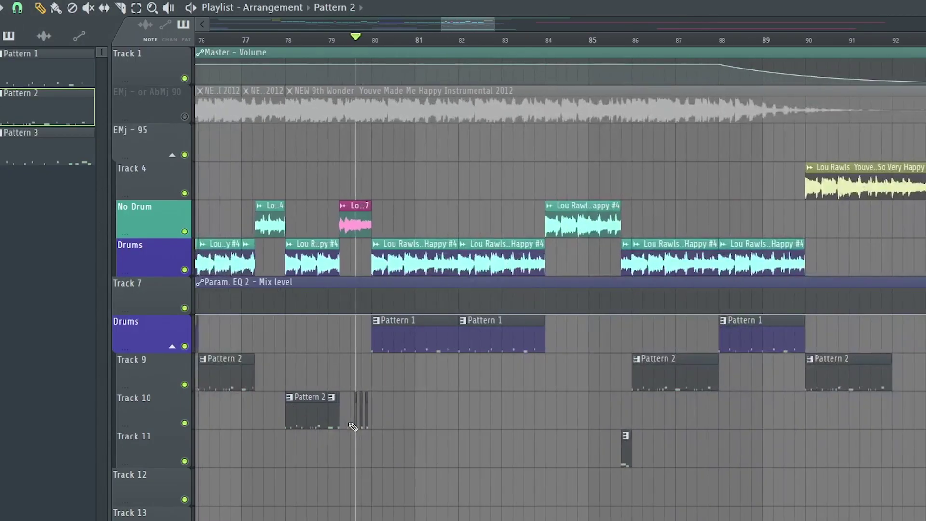
- Return to the playlist and play the arrangement from bar 78
{"action": "scroll", "coordinate": [337, 496], "scroll_direction": "up", "scroll_amount": 5}
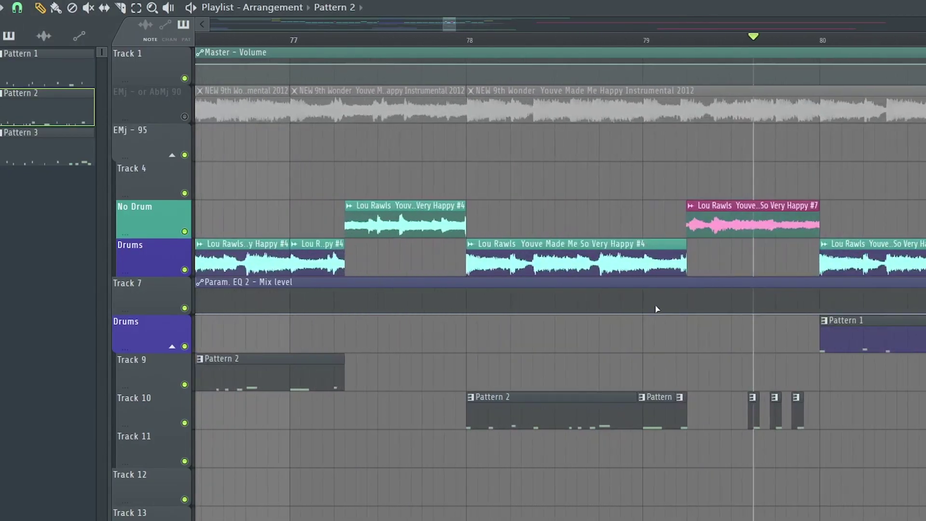
{"action": "left_click", "coordinate": [471, 43]}
{"action": "key", "text": "space"}
{"action": "scroll", "coordinate": [434, 273], "scroll_direction": "down", "scroll_amount": 1}
{"action": "scroll", "coordinate": [434, 274], "scroll_direction": "down", "scroll_amount": 5}
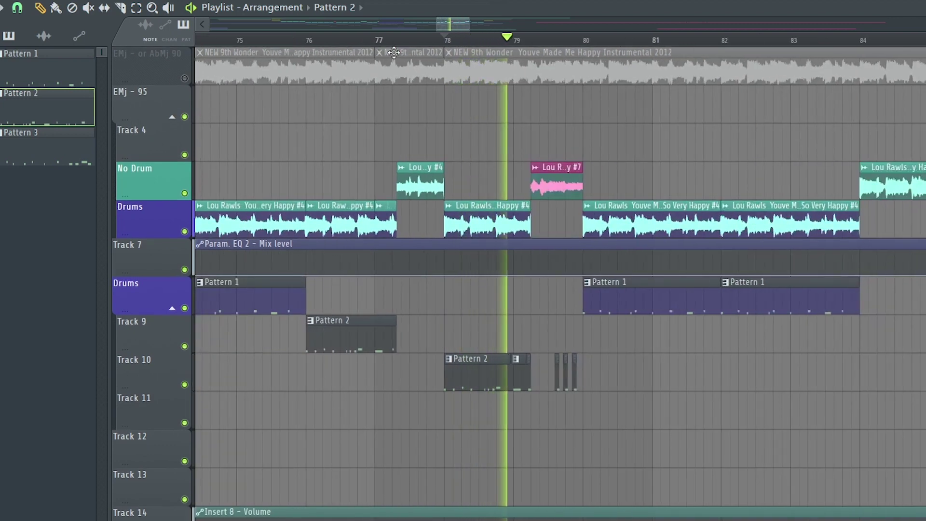
- Set the playback loop from bar 78 to bar 82, and deselect the clips
{"action": "left_click_drag", "start_coordinate": [445, 38], "coordinate": [656, 45]}
{"action": "left_click", "coordinate": [745, 384]}
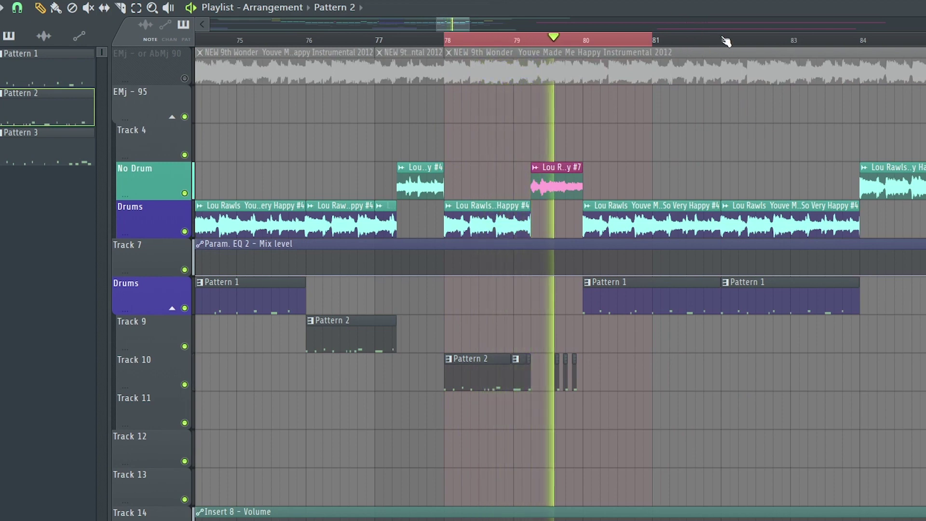
{"action": "key", "text": "F6"}
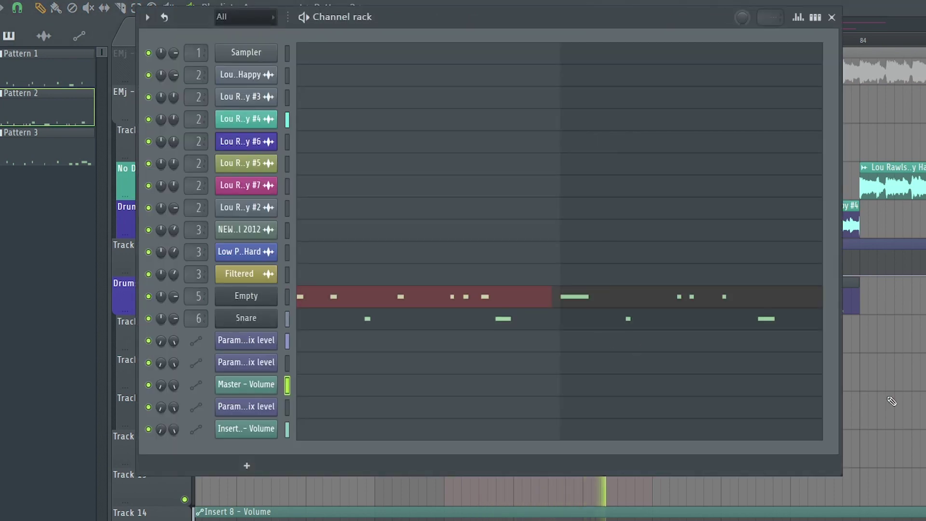
{"action": "key", "text": "F6"}
{"action": "left_click_drag", "start_coordinate": [724, 39], "coordinate": [444, 40]}
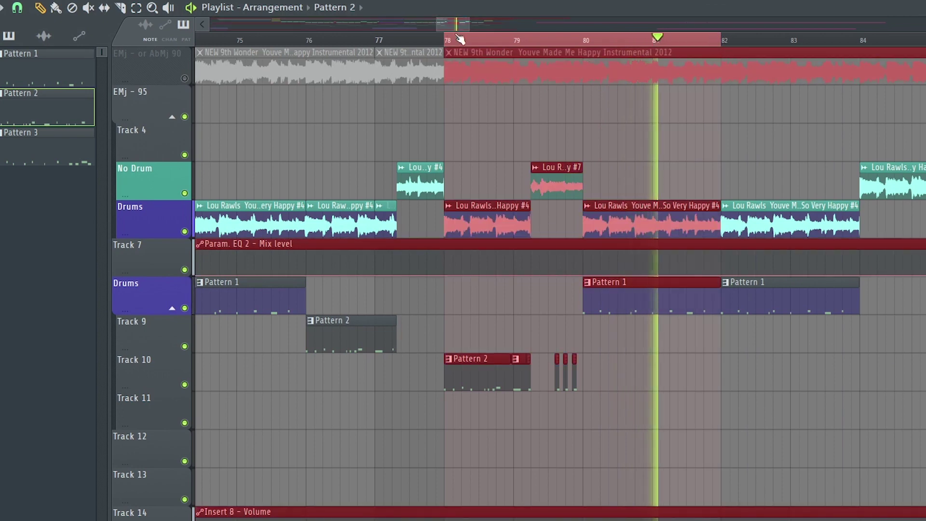
{"action": "left_click", "coordinate": [716, 446]}
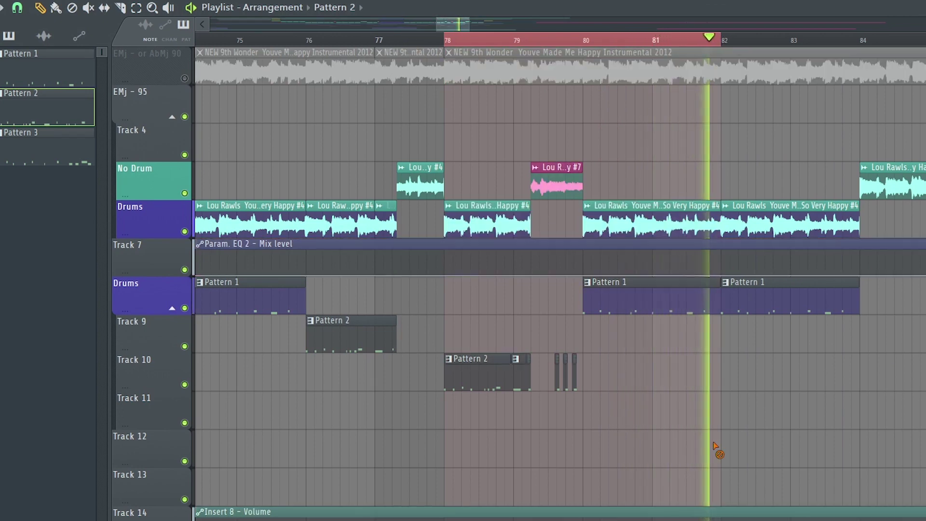
- Rename mixer insert 5 as Kick\
{"action": "key", "text": "F9"}
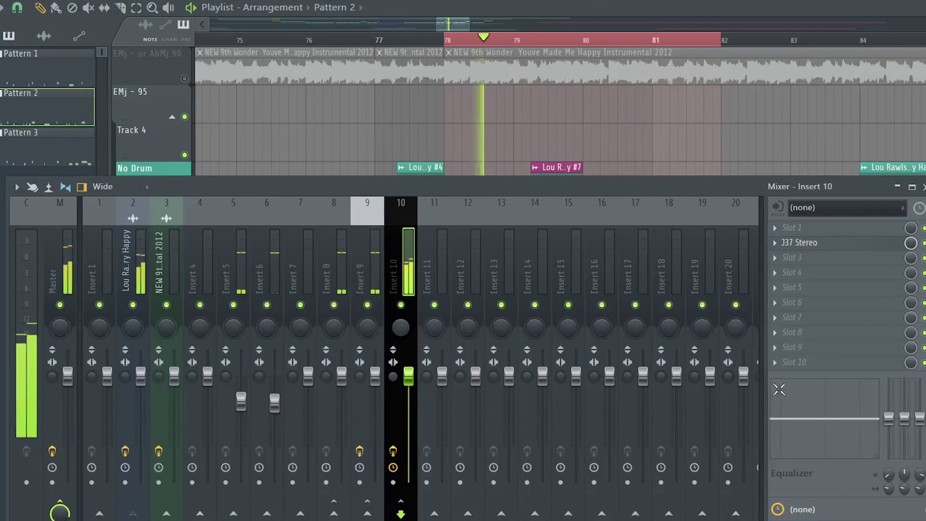
{"action": "left_click", "coordinate": [243, 275]}
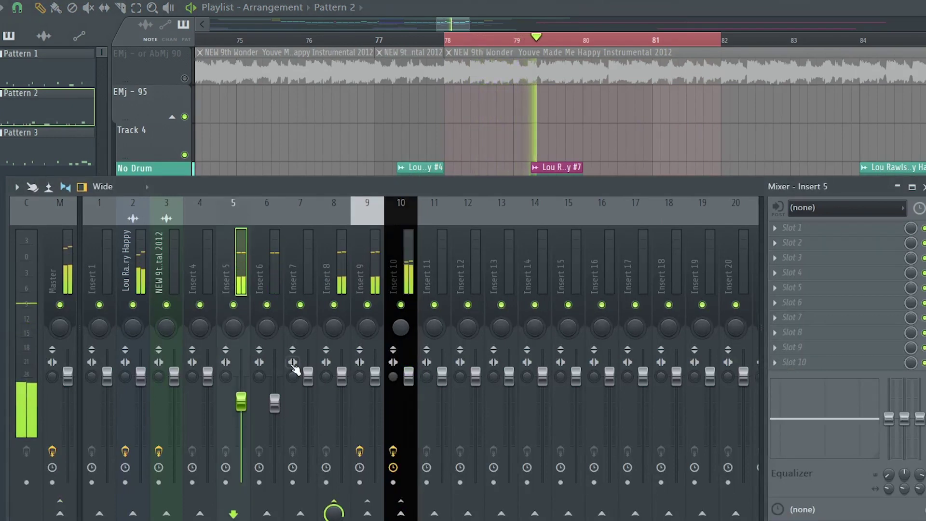
{"action": "double_click", "coordinate": [234, 275]}
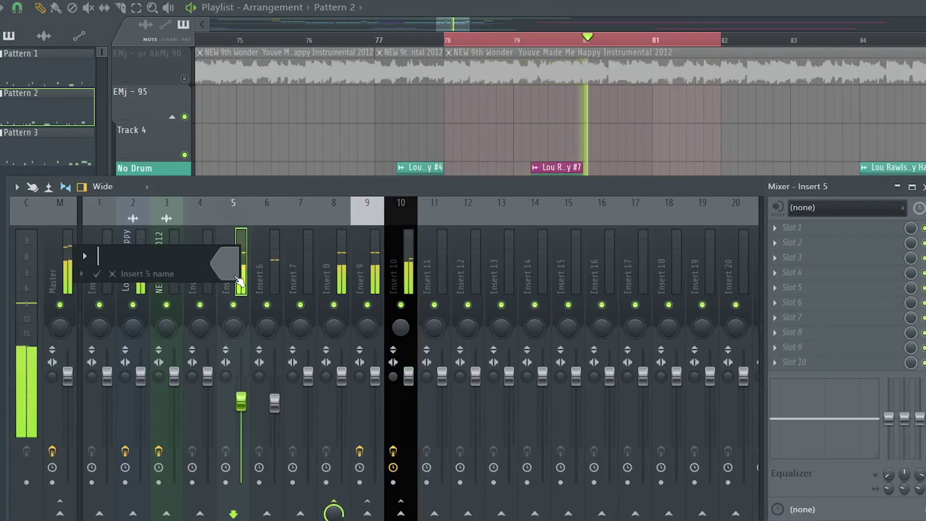
{"action": "type", "text": "Kick\\"}
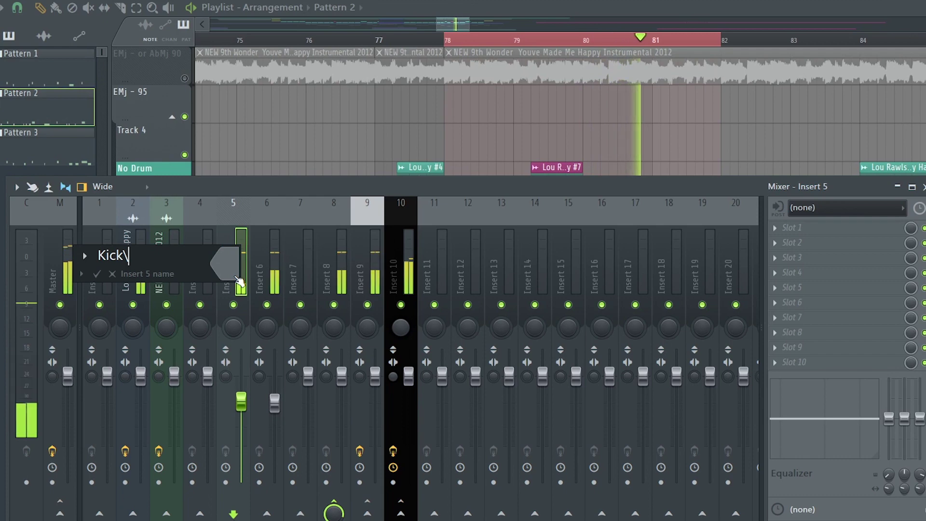
{"action": "key", "text": "BackSpace"}
{"action": "key", "text": "Return"}
- Rename mixer insert 6 as Snare
{"action": "left_click", "coordinate": [273, 269]}
{"action": "double_click", "coordinate": [273, 270]}
{"action": "type", "text": "Snare"}
{"action": "key", "text": "Return"}
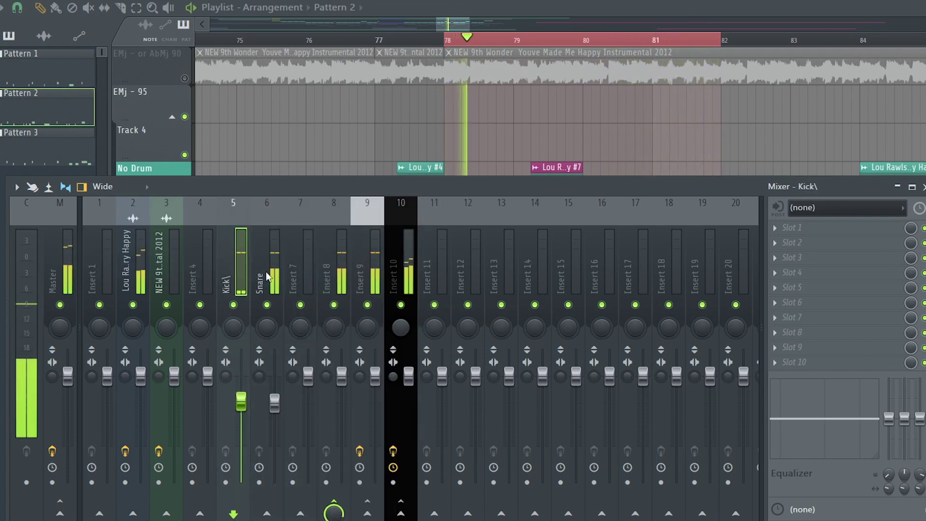
- Add Fruity Parametric EQ 2 in slot 2 of the kick insert and low-pass it with band 7 at about 906 Hz
{"action": "left_click", "coordinate": [815, 242]}
{"action": "mouse_move", "coordinate": [796, 258]}
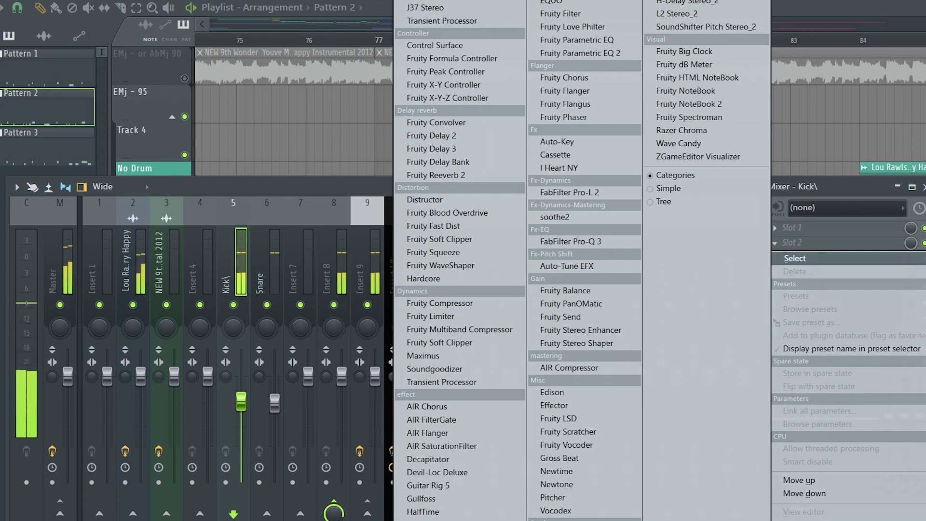
{"action": "left_click", "coordinate": [615, 52]}
{"action": "left_click_drag", "start_coordinate": [362, 279], "coordinate": [278, 344]}
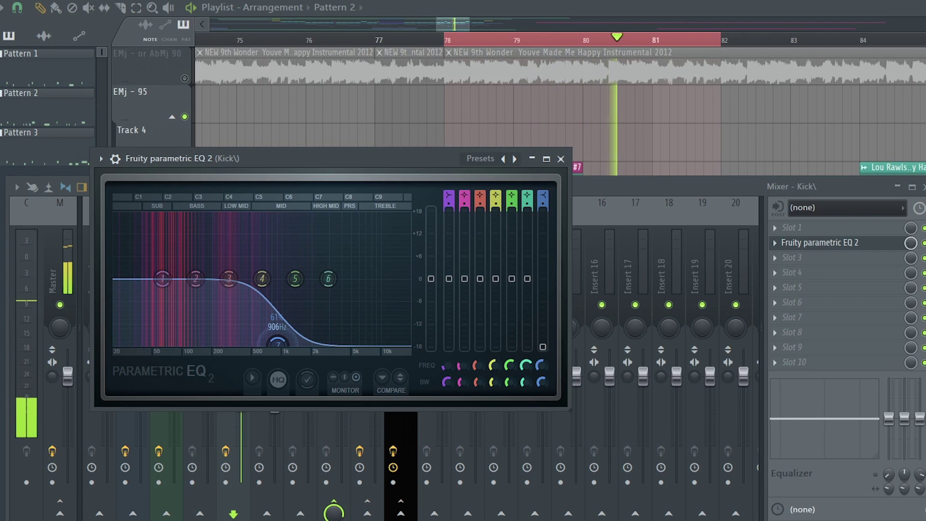
{"action": "key", "text": "Escape"}
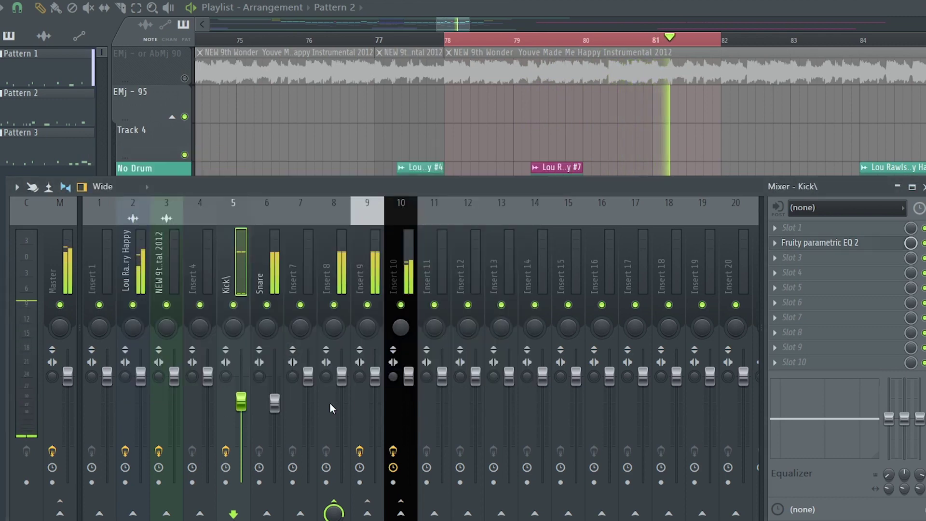
- Add Decapitator in slot 6 of the kick insert, and close its window
{"action": "left_click", "coordinate": [800, 261]}
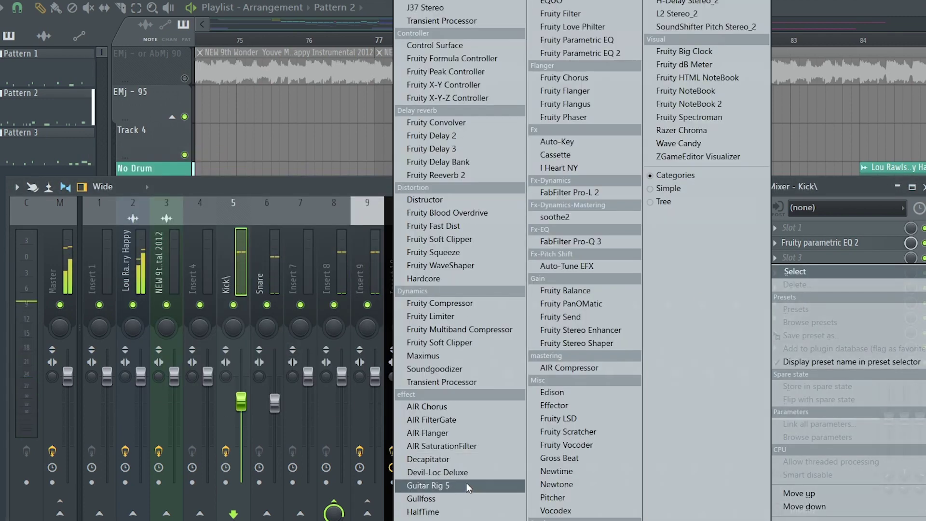
{"action": "left_click", "coordinate": [440, 460]}
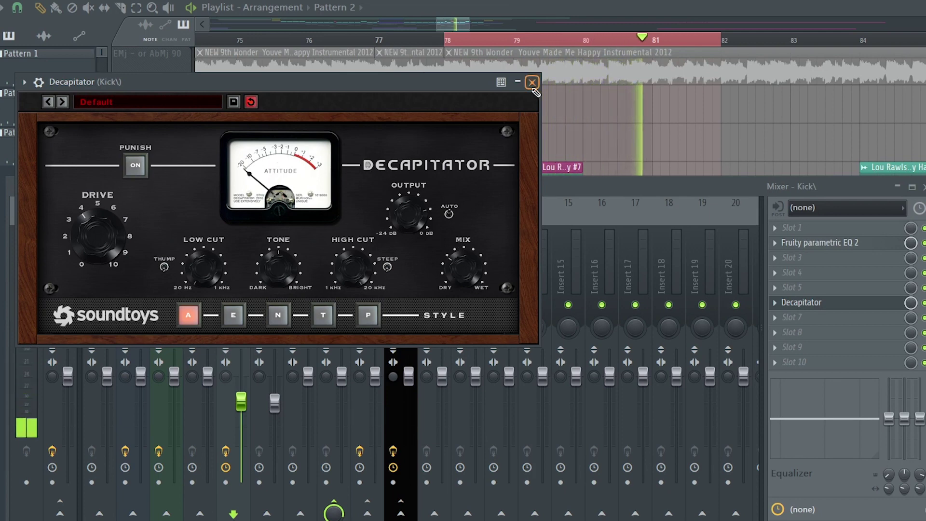
{"action": "left_click", "coordinate": [532, 82]}
- Add RC-20 Retro Color in slot 1 of the snare insert
{"action": "left_click", "coordinate": [262, 280]}
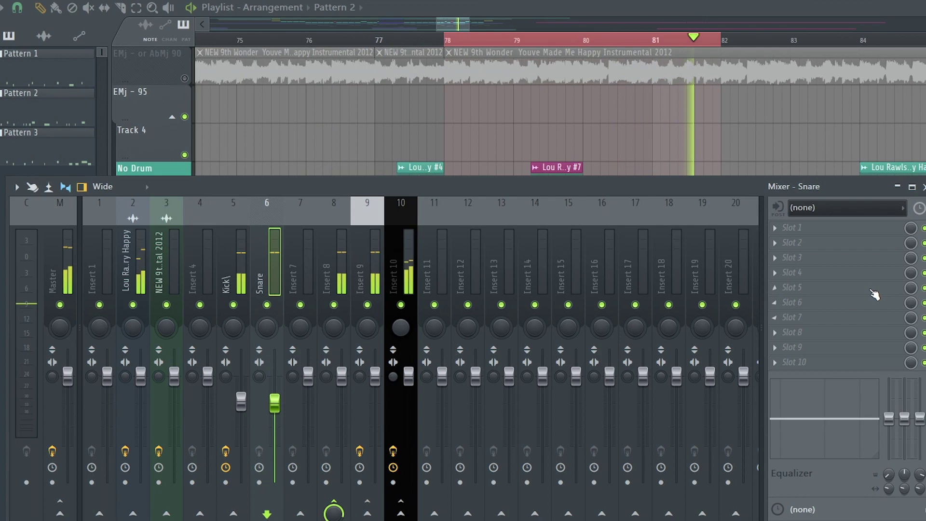
{"action": "left_click", "coordinate": [801, 272]}
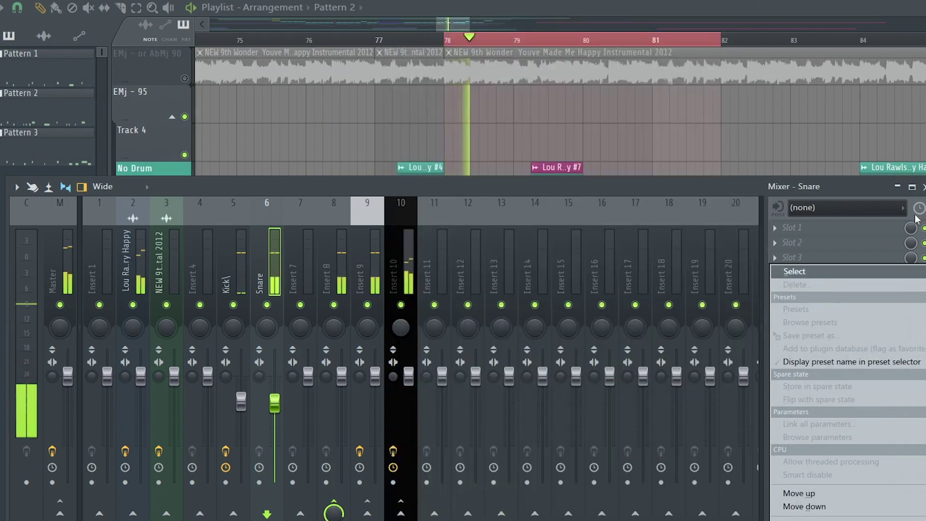
{"action": "left_click", "coordinate": [863, 227]}
{"action": "left_click", "coordinate": [863, 228]}
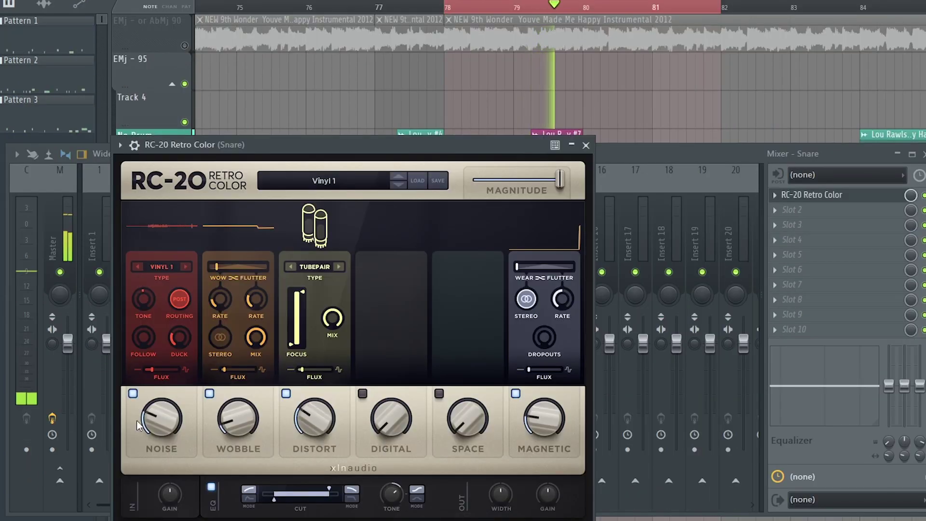
- In RC-20, turn off Noise and Wobble, raise Distort to just past halfway, and enable Space at 7% with a shorter decay
{"action": "left_click", "coordinate": [133, 393]}
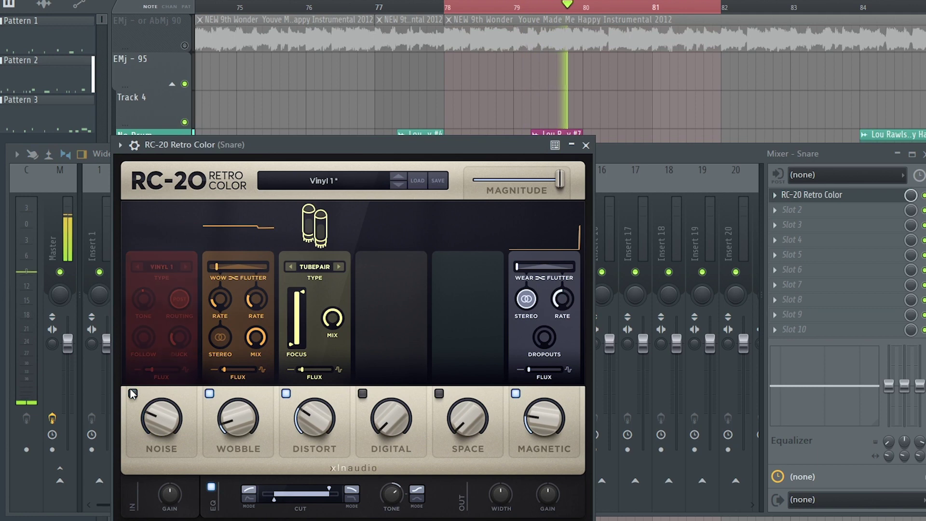
{"action": "left_click", "coordinate": [209, 393]}
{"action": "left_click_drag", "start_coordinate": [314, 418], "coordinate": [328, 377]}
{"action": "left_click", "coordinate": [439, 394]}
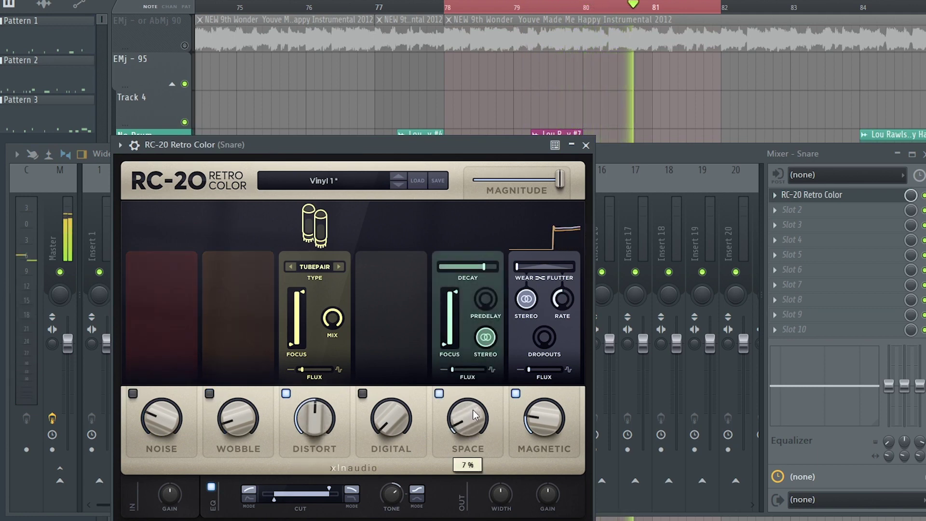
{"action": "left_click_drag", "start_coordinate": [313, 413], "coordinate": [314, 408]}
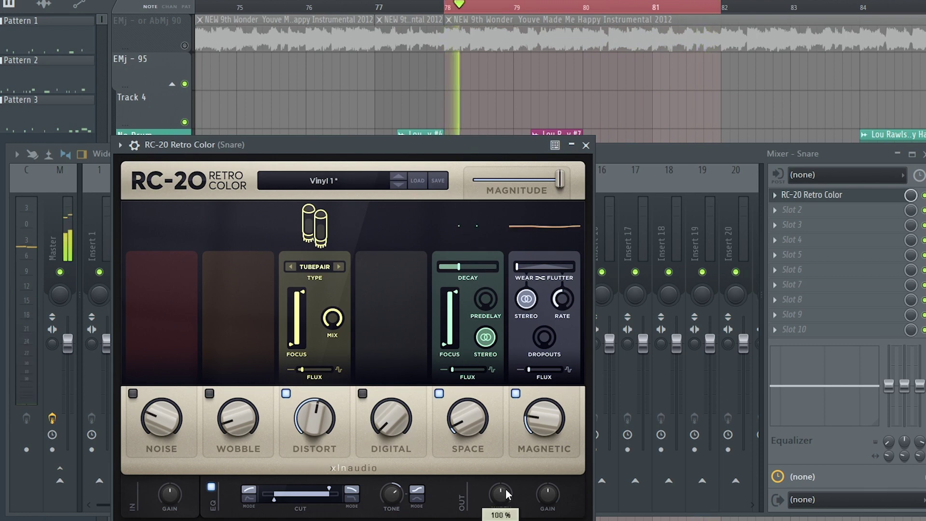
{"action": "left_click", "coordinate": [587, 145]}
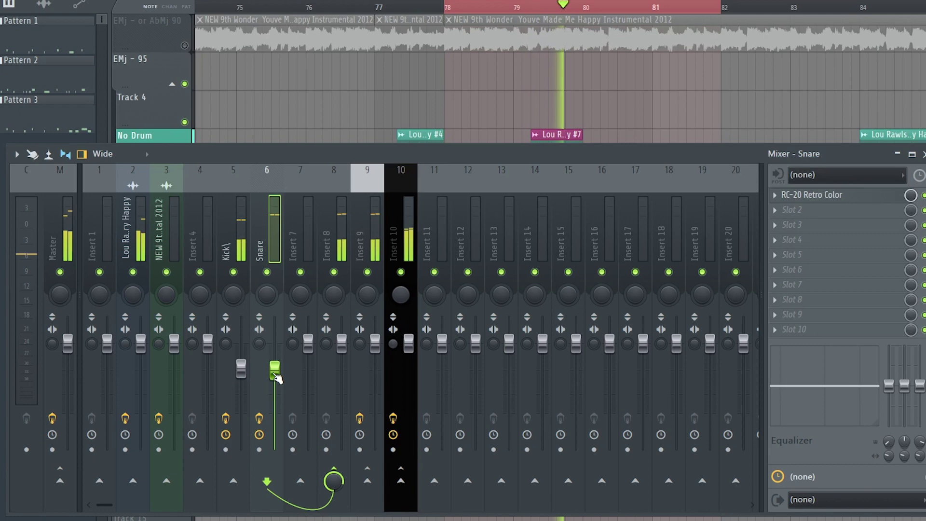
- Lower the volume faders of the snare and kick inserts, the snare further than the kick
{"action": "left_click_drag", "start_coordinate": [276, 377], "coordinate": [277, 388]}
{"action": "left_click", "coordinate": [224, 399]}
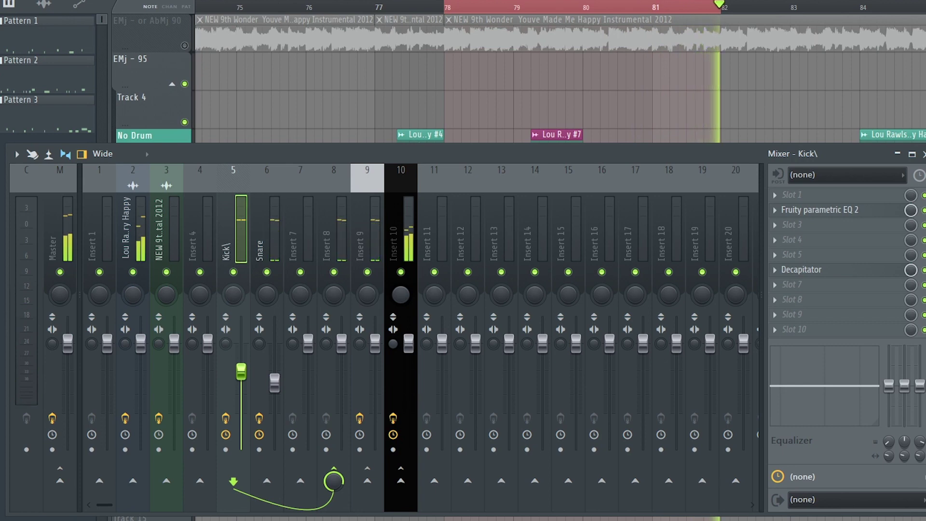
{"action": "left_click_drag", "start_coordinate": [243, 372], "coordinate": [244, 377]}
{"action": "left_click", "coordinate": [276, 230]}
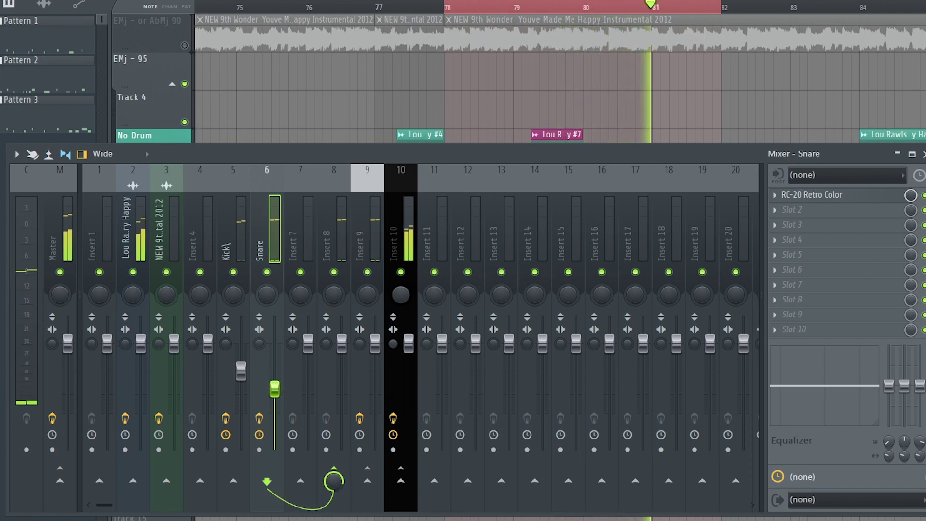
- In the snare's RC-20, raise Space and its predelay, shorten the decay, turn off Space stereo, and close the window
{"action": "left_click", "coordinate": [794, 210]}
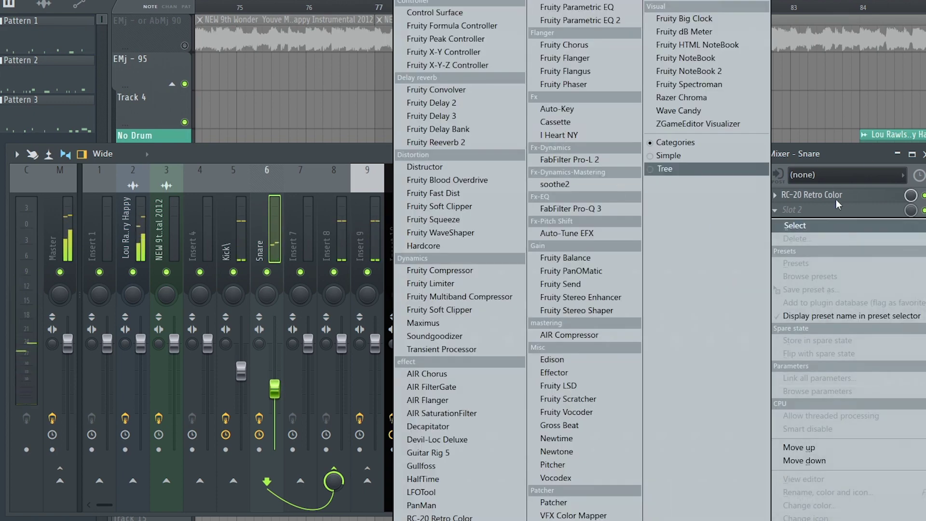
{"action": "left_click", "coordinate": [434, 517]}
{"action": "left_click_drag", "start_coordinate": [274, 500], "coordinate": [296, 501]}
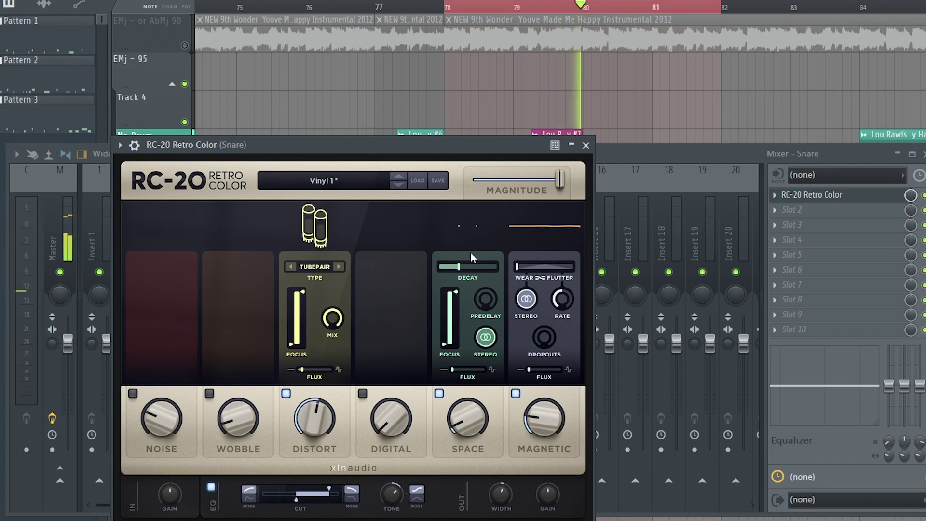
{"action": "left_click_drag", "start_coordinate": [483, 305], "coordinate": [459, 383]}
{"action": "left_click_drag", "start_coordinate": [464, 271], "coordinate": [469, 268]}
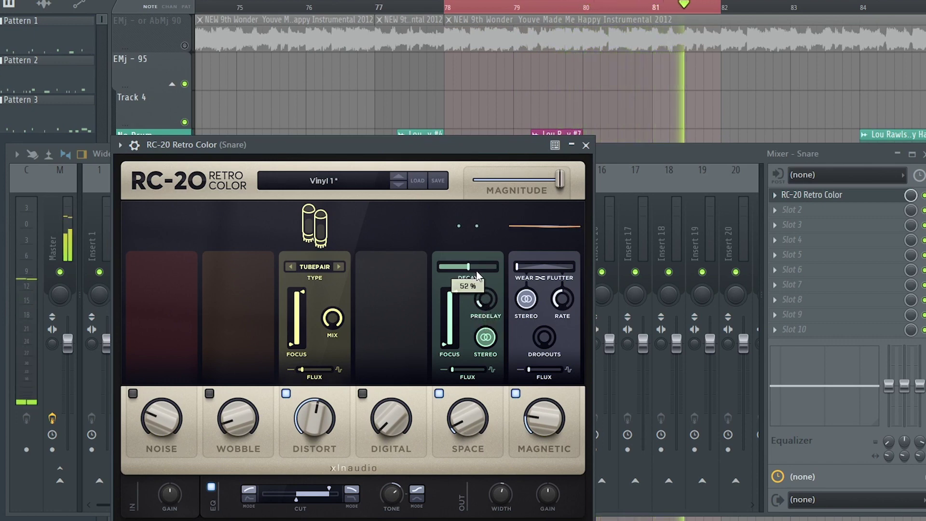
{"action": "left_click_drag", "start_coordinate": [479, 392], "coordinate": [462, 415]}
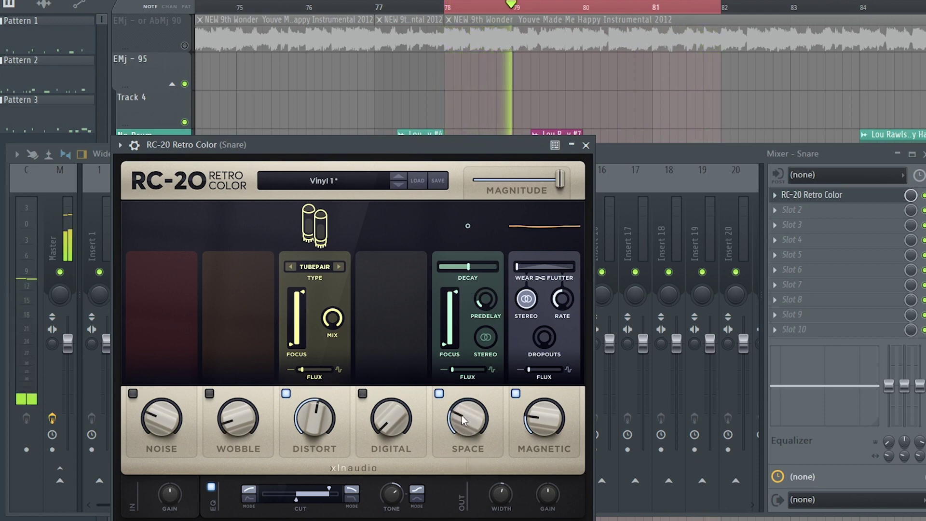
{"action": "left_click_drag", "start_coordinate": [468, 268], "coordinate": [470, 402]}
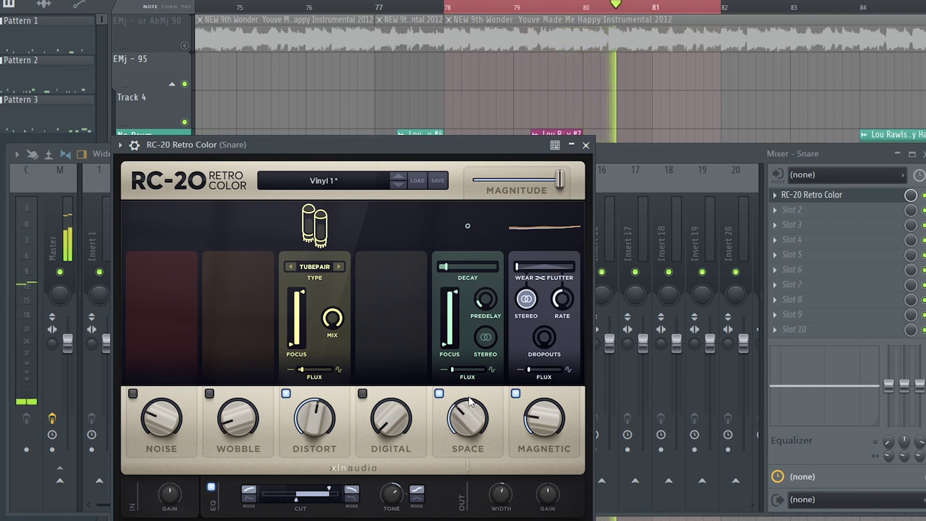
{"action": "left_click", "coordinate": [585, 145]}
- Raise the snare insert's volume fader slightly
{"action": "mouse_move", "coordinate": [276, 390]}
{"action": "left_mouse_down"}
{"action": "mouse_move", "coordinate": [275, 380]}
{"action": "mouse_move", "coordinate": [277, 389]}
{"action": "left_mouse_up"}
{"action": "key", "text": "F9"}
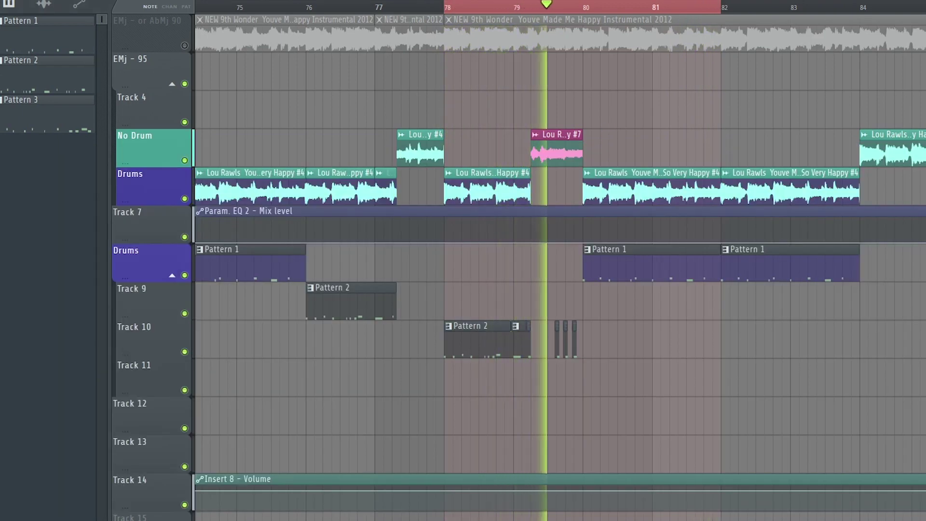
{"action": "key", "text": "F9"}
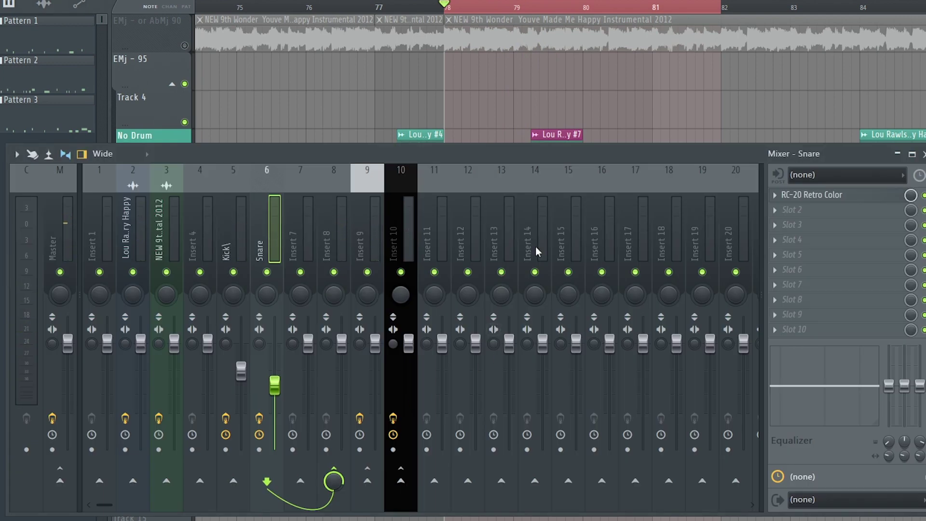
{"action": "left_click", "coordinate": [820, 198]}
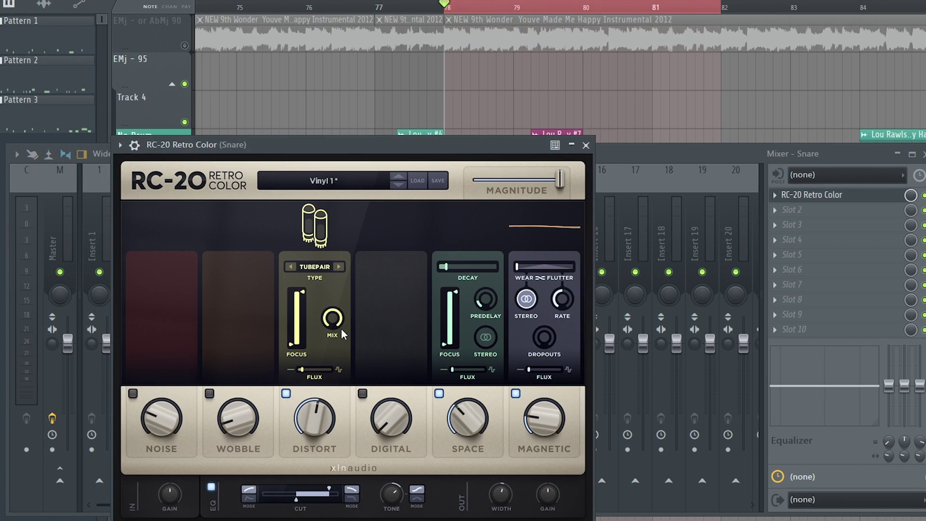
{"action": "left_click", "coordinate": [592, 138]}
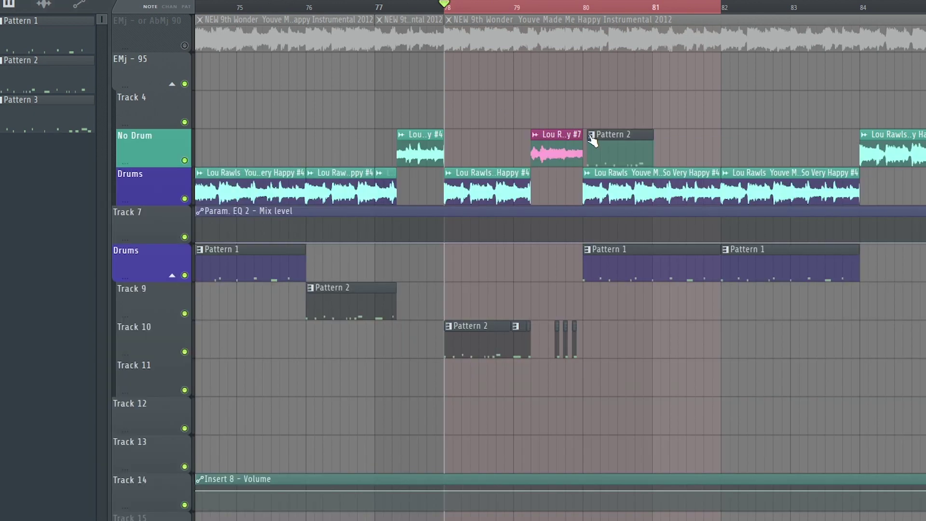
{"action": "key", "text": "F9"}
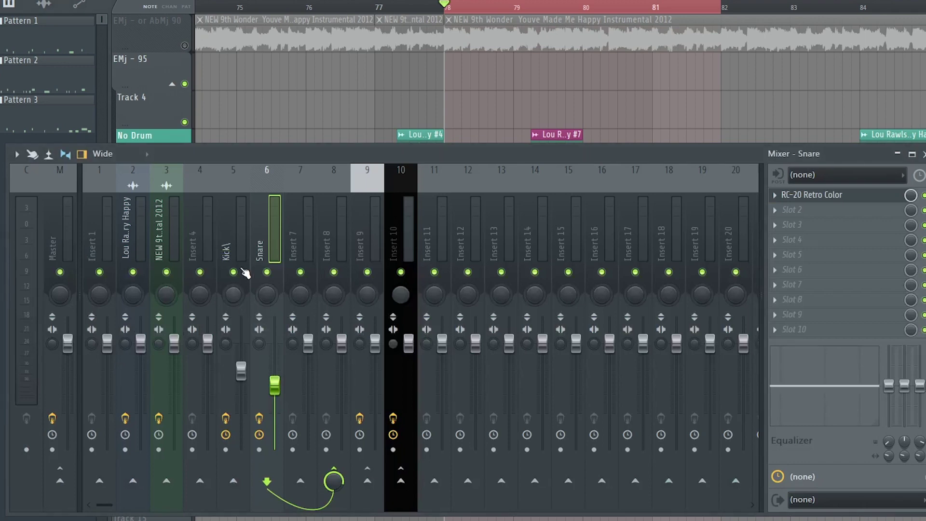
- Move Decapitator up to slot 5 of the kick insert and close its window
{"action": "left_click", "coordinate": [237, 245]}
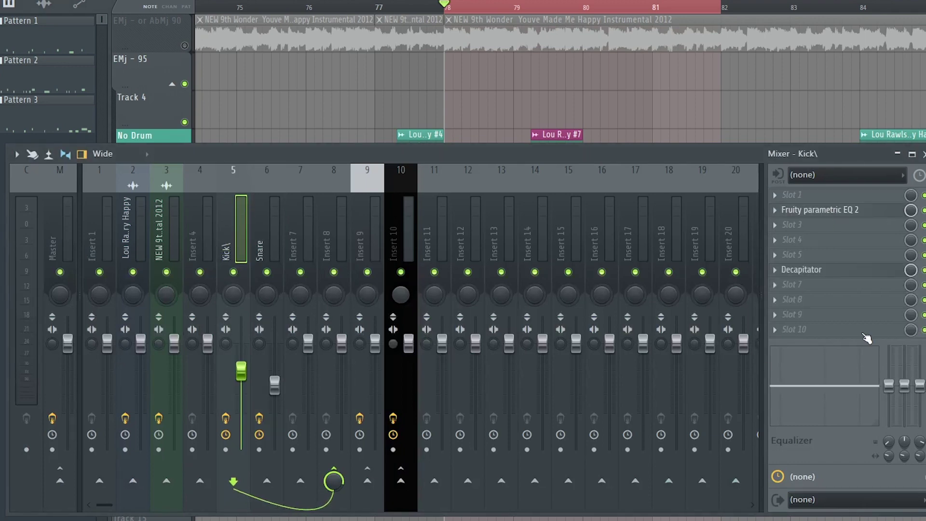
{"action": "left_click", "coordinate": [852, 274]}
{"action": "left_click_drag", "start_coordinate": [850, 260], "coordinate": [849, 256]}
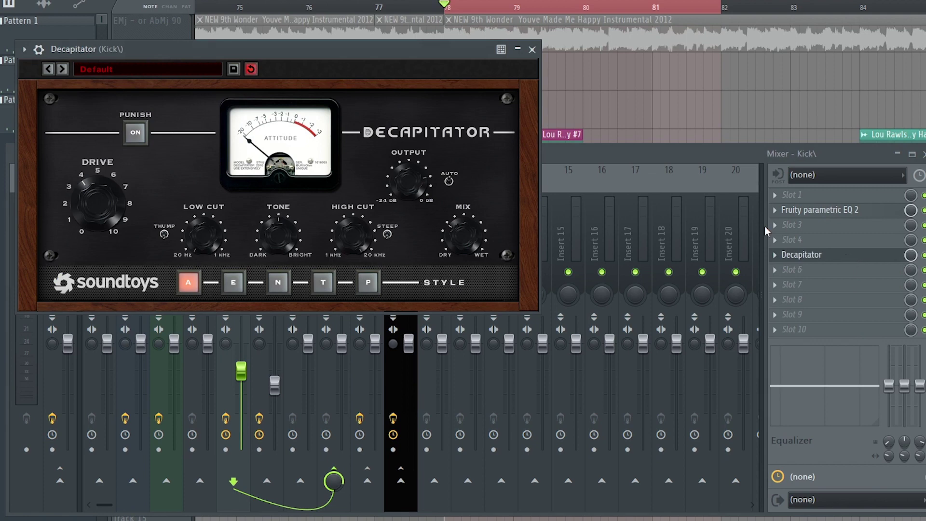
{"action": "left_click", "coordinate": [533, 50]}
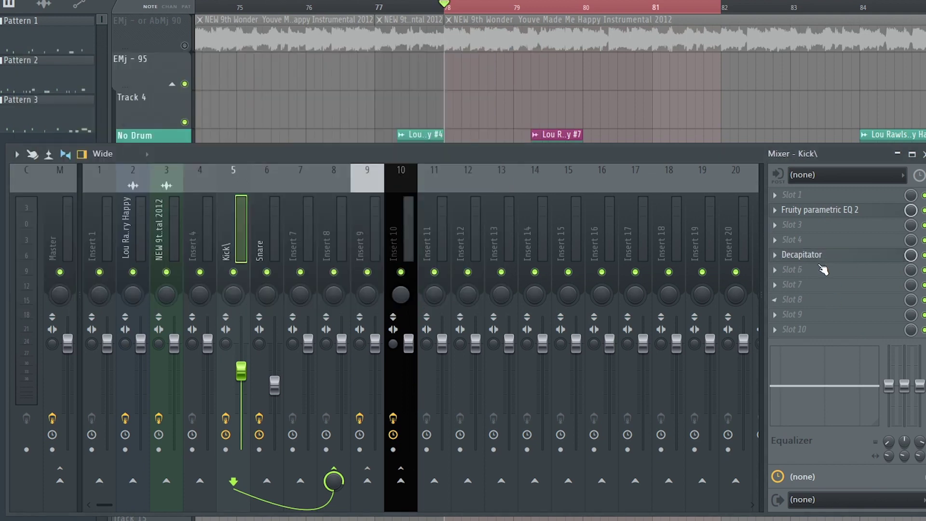
- Set the playlist time selection over the whole arrangement, from bar 1 to about bar 95, and deselect the clips
{"action": "key", "text": "F9"}
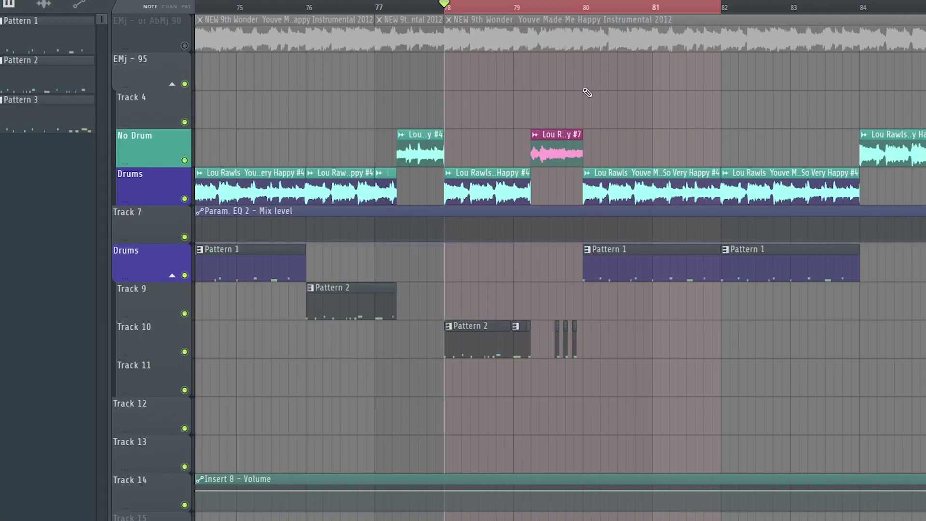
{"action": "scroll", "coordinate": [587, 93], "scroll_direction": "down", "scroll_amount": 5}
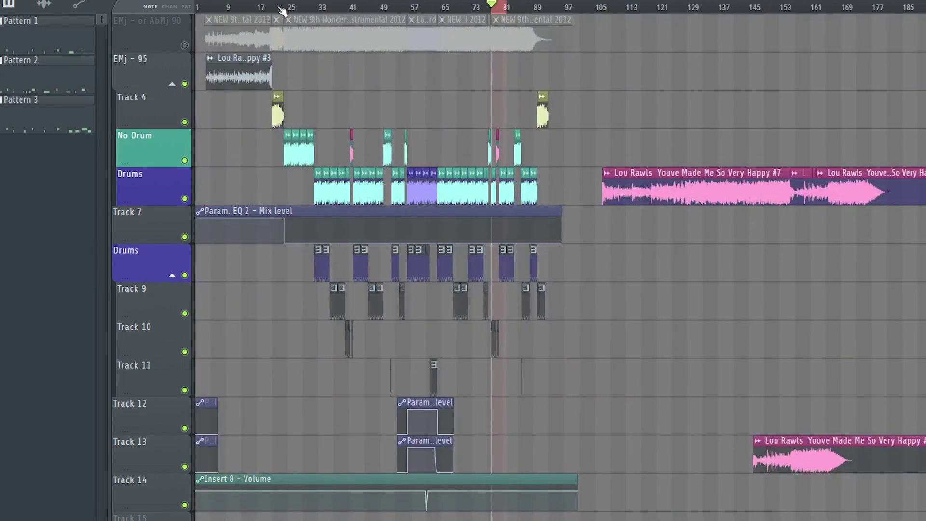
{"action": "key", "text": "ctrl+a"}
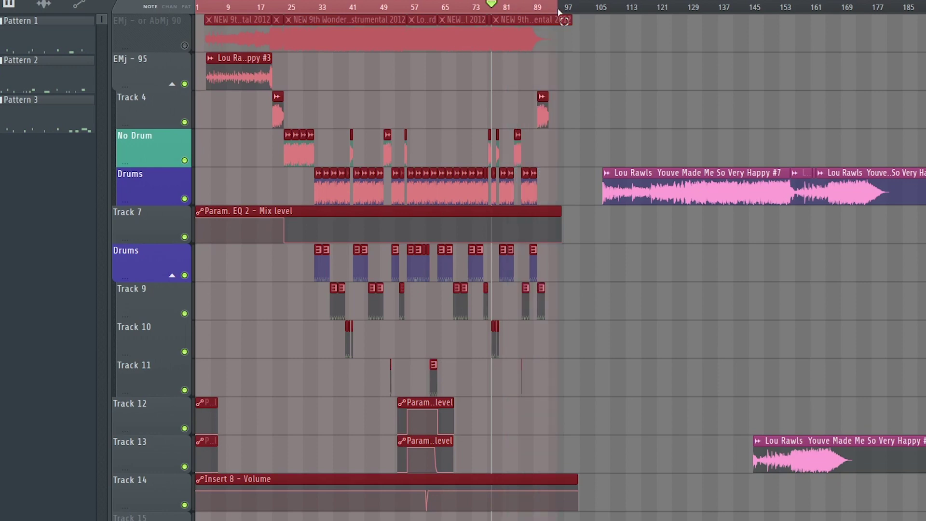
{"action": "key", "text": "ctrl+d"}
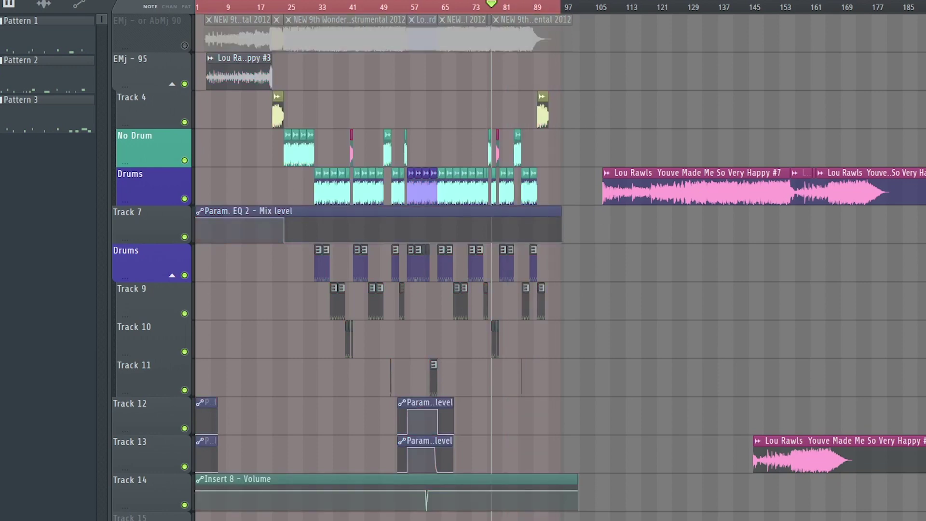
- Add Maximus in slot 8 of the Master track
{"action": "key", "text": "F6"}
{"action": "key", "text": "F9"}
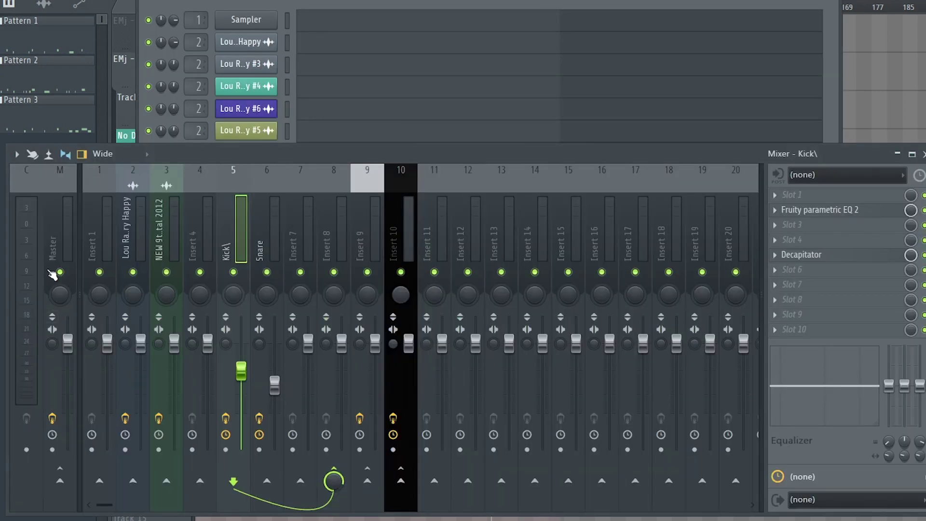
{"action": "left_click", "coordinate": [60, 282]}
{"action": "left_click", "coordinate": [801, 225]}
{"action": "mouse_move", "coordinate": [794, 238]}
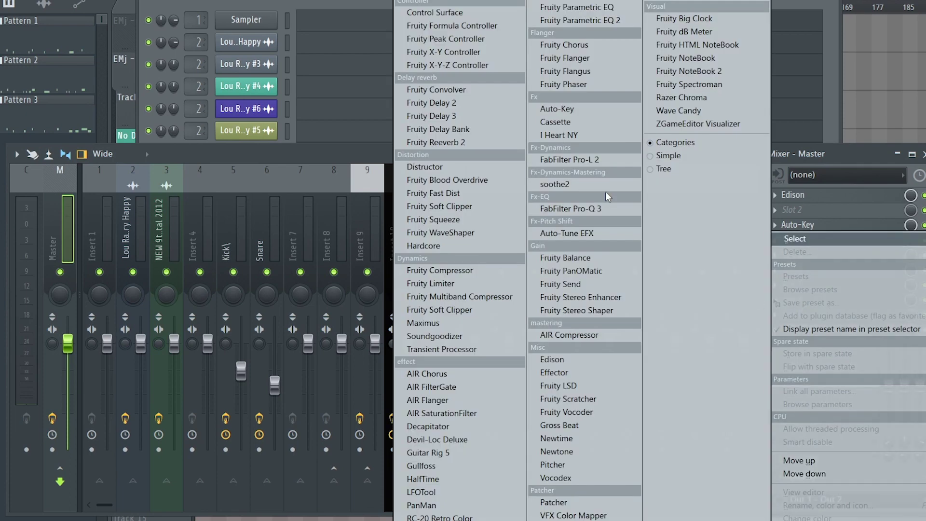
{"action": "left_click", "coordinate": [419, 323]}
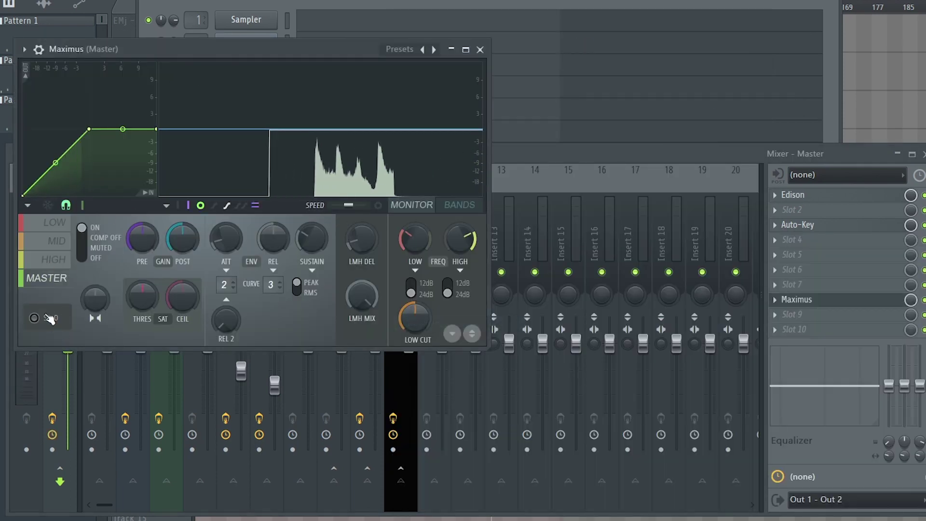
- Select the Low band in Maximus, solo it, and move the plugin window toward the middle of the mixer
{"action": "left_click", "coordinate": [52, 223]}
{"action": "left_click", "coordinate": [47, 317]}
{"action": "left_click_drag", "start_coordinate": [238, 50], "coordinate": [453, 63]}
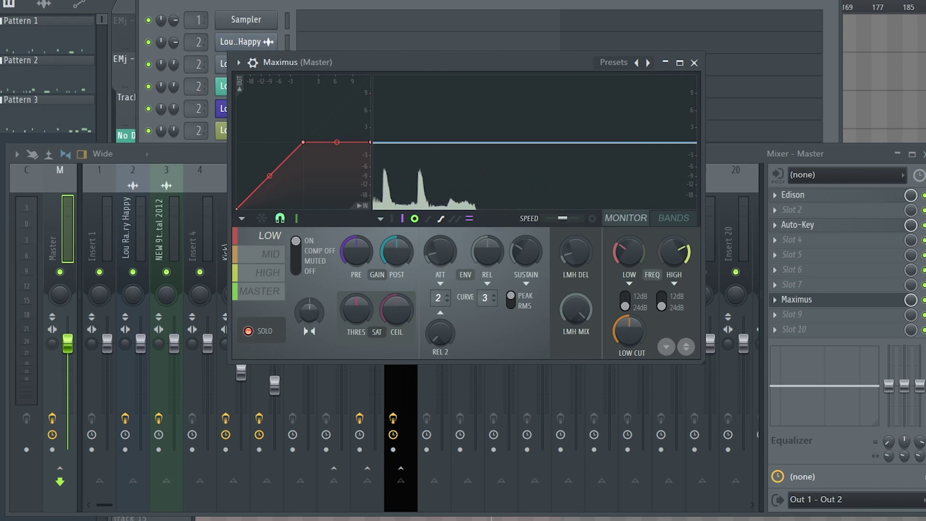
{"action": "left_click_drag", "start_coordinate": [310, 312], "coordinate": [309, 294]}
{"action": "right_click", "coordinate": [314, 309]}
{"action": "left_click", "coordinate": [319, 315]}
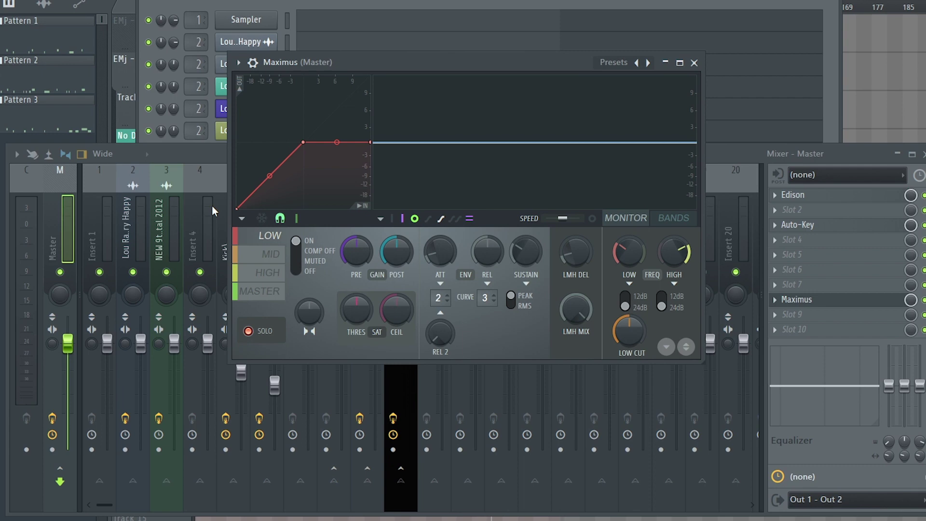
- Compare the Low and Mid band curves and gain controls in Maximus
{"action": "left_click_drag", "start_coordinate": [550, 68], "coordinate": [507, 138]}
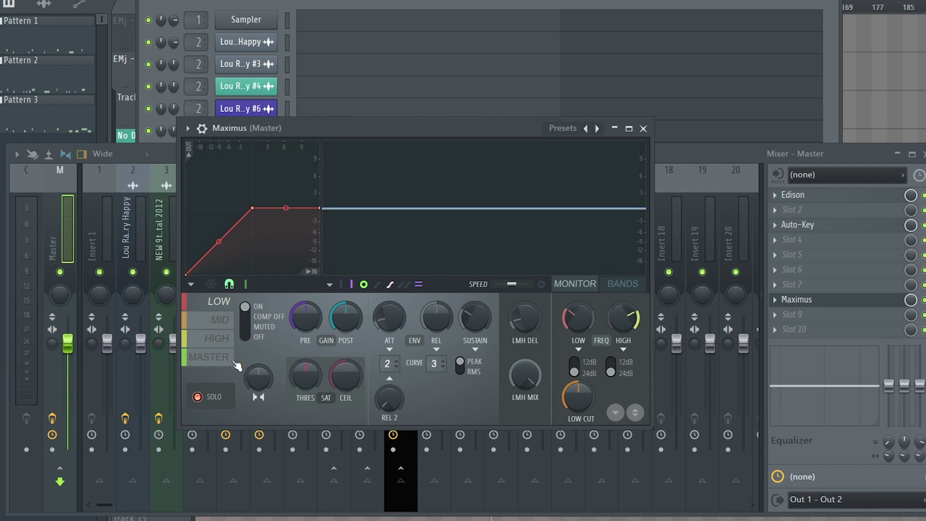
{"action": "left_click", "coordinate": [209, 321]}
{"action": "left_click", "coordinate": [227, 303]}
{"action": "left_click", "coordinate": [220, 329]}
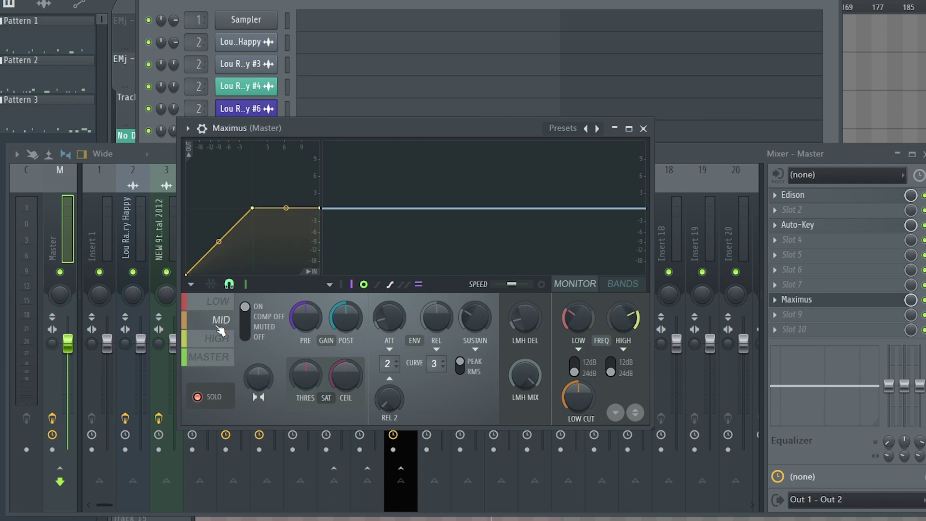
{"action": "left_click", "coordinate": [218, 306]}
{"action": "left_click", "coordinate": [191, 284]}
{"action": "left_click", "coordinate": [189, 293]}
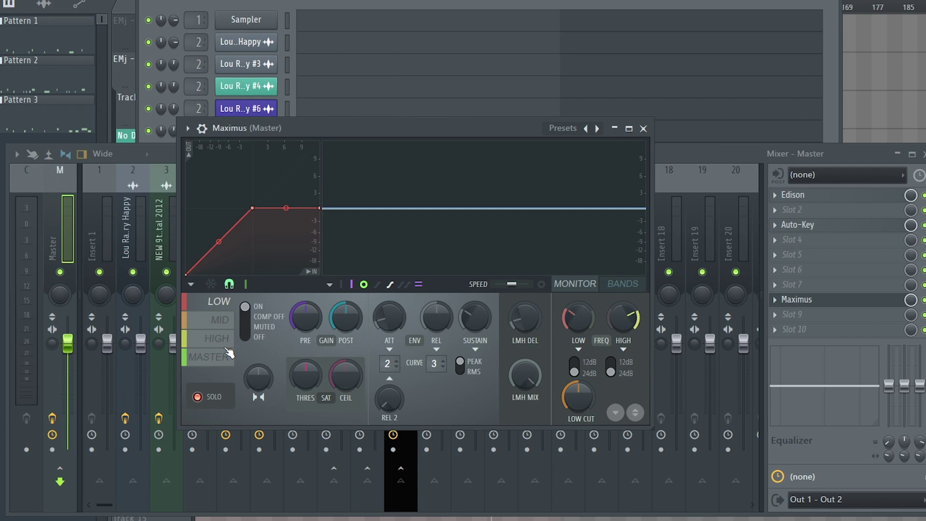
{"action": "left_click", "coordinate": [225, 327]}
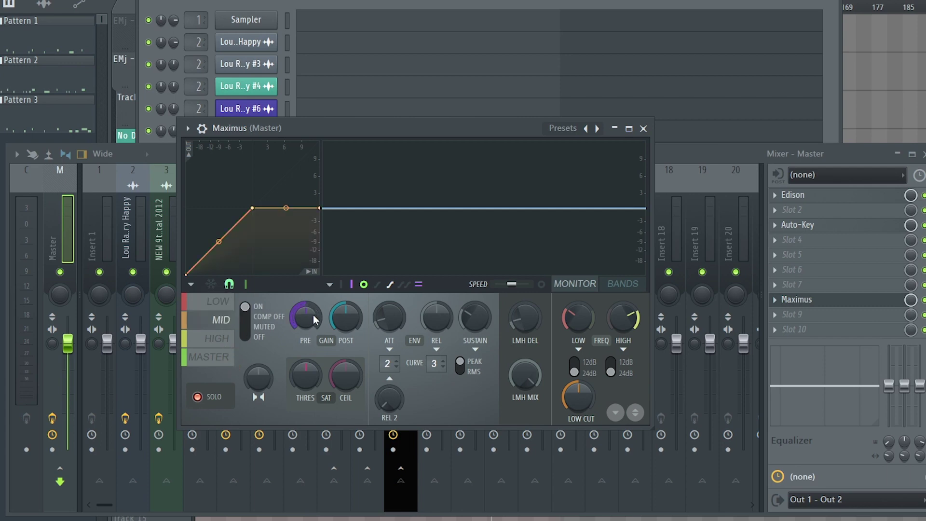
{"action": "right_click", "coordinate": [332, 309]}
{"action": "left_click", "coordinate": [348, 304]}
- During playback, lower the Low band's compression knee to about the midpoint of its slope, and raise its post gain and attack
{"action": "key", "text": "space"}
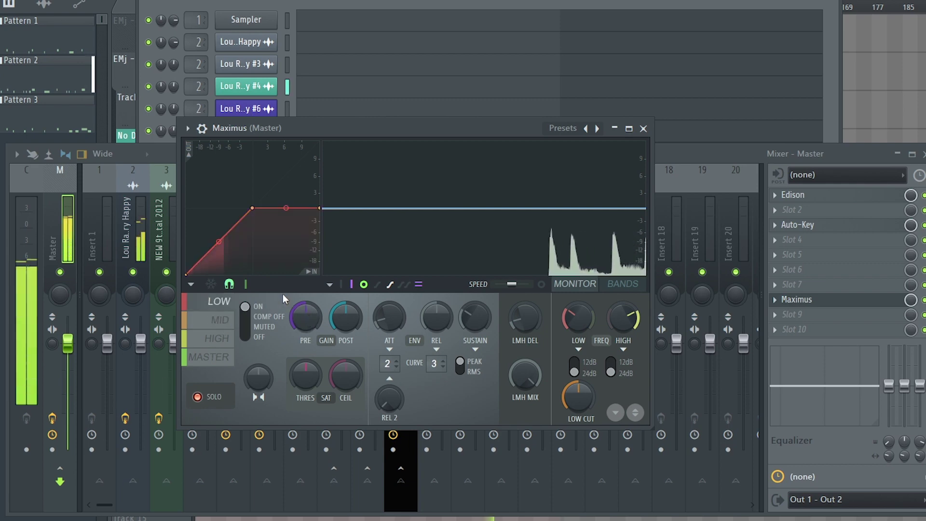
{"action": "left_click_drag", "start_coordinate": [252, 208], "coordinate": [221, 244]}
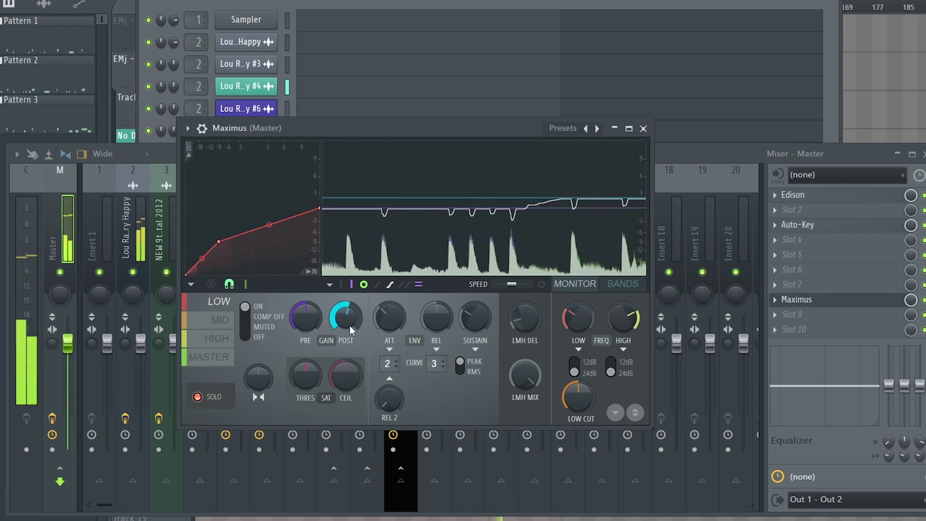
{"action": "left_click", "coordinate": [220, 320]}
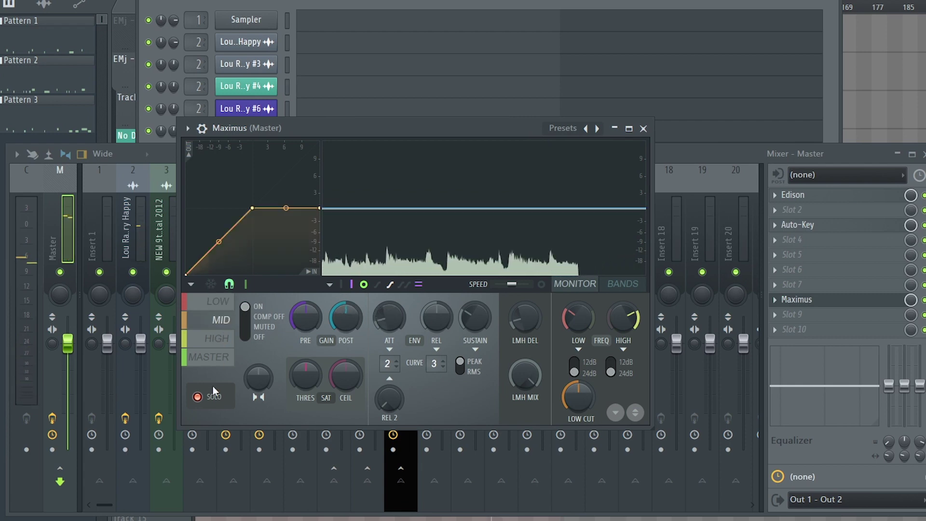
- Narrow the Low band's stereo separation toward mono and listen to the result
{"action": "left_click", "coordinate": [207, 304]}
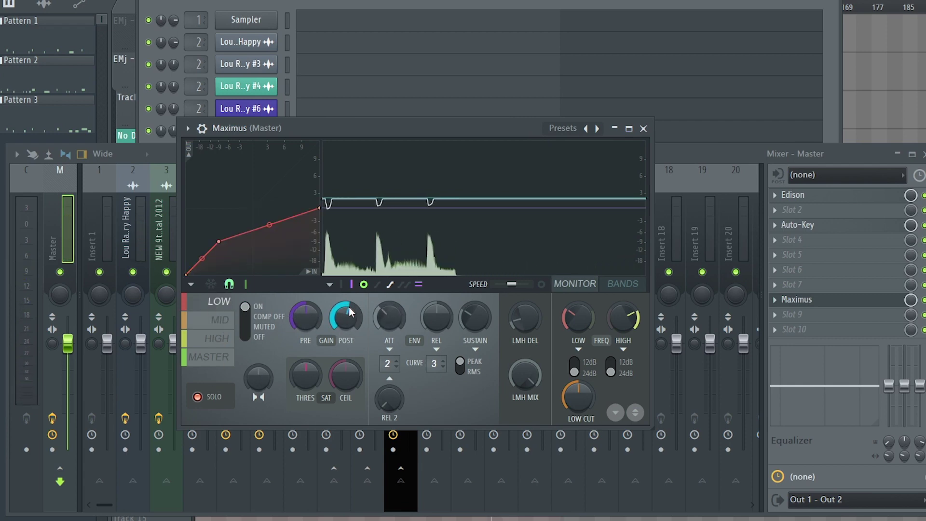
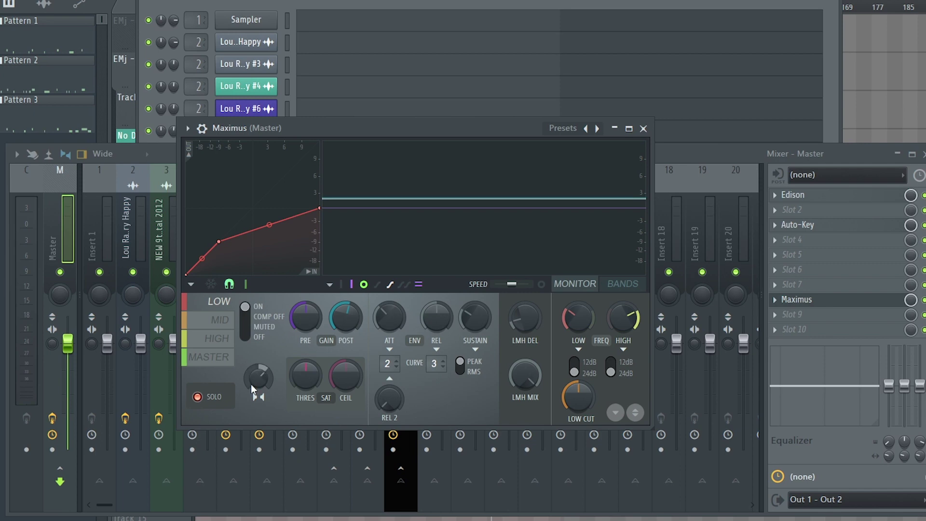
{"action": "key", "text": "space"}
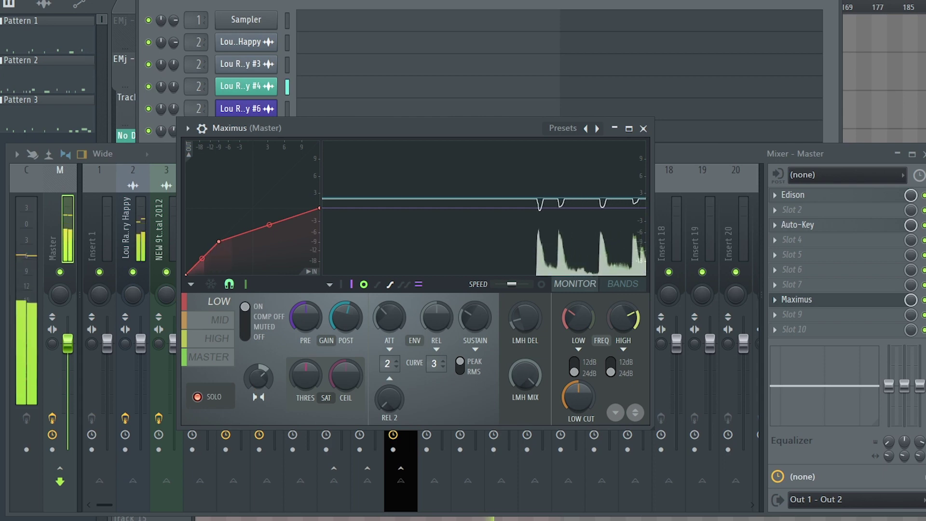
{"action": "key", "text": "space"}
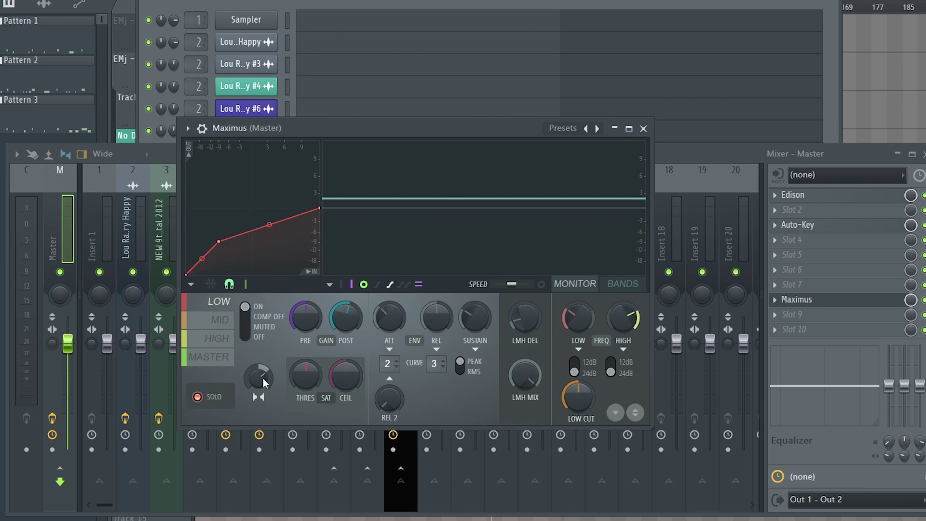
- Switch to the Mid band in Maximus and listen to it soloed
{"action": "left_click", "coordinate": [220, 320]}
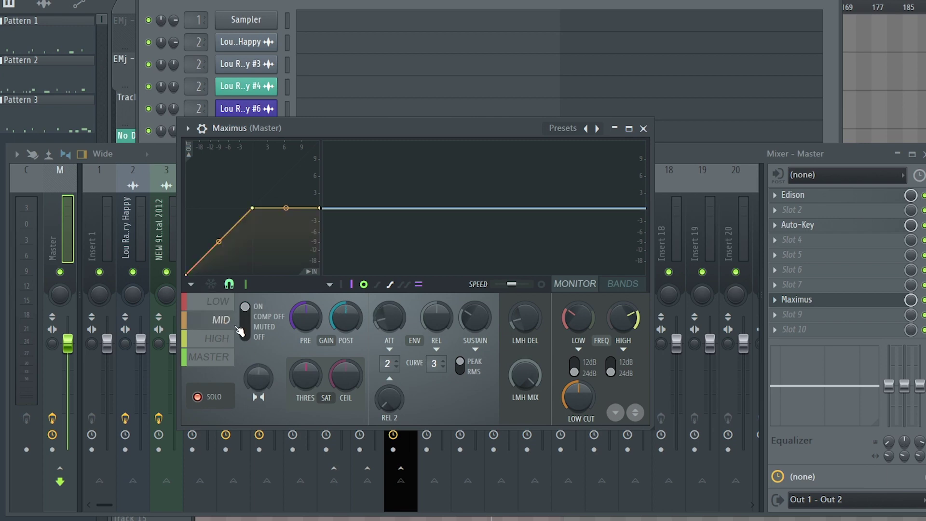
{"action": "key", "text": "space"}
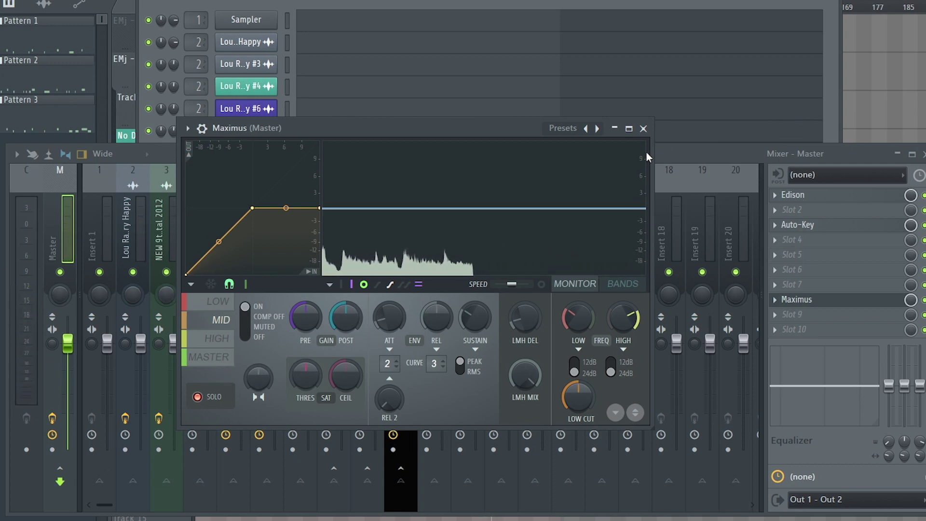
- Move the song position to bar 70 in the playlist and reopen Maximus on the master
{"action": "key", "text": "F5"}
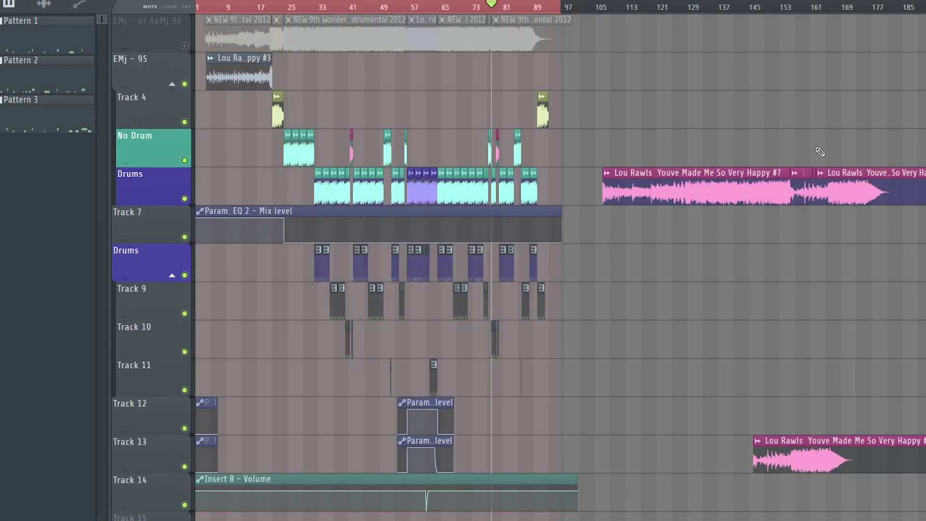
{"action": "scroll", "coordinate": [552, 414], "scroll_direction": "up", "scroll_amount": 5}
{"action": "scroll", "coordinate": [554, 91], "scroll_direction": "down", "scroll_amount": 2}
{"action": "scroll", "coordinate": [500, 15], "scroll_direction": "up", "scroll_amount": 2}
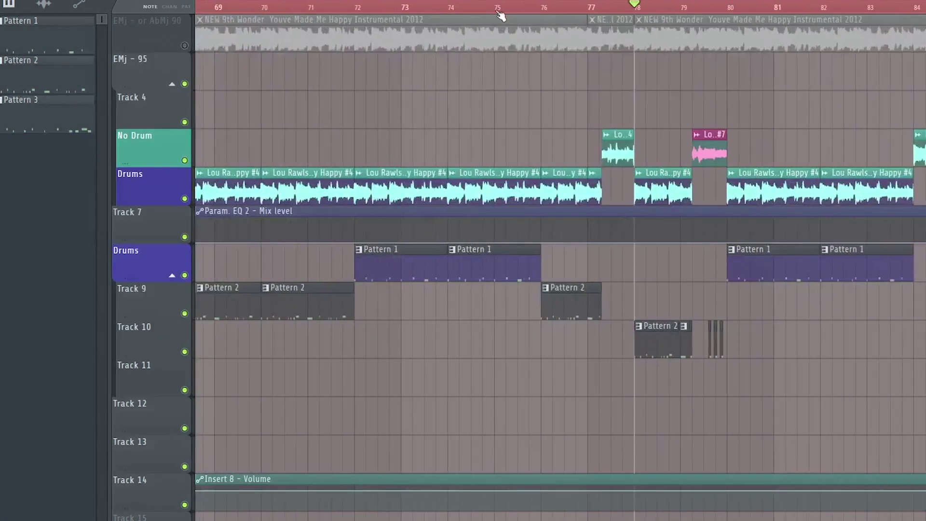
{"action": "left_click", "coordinate": [357, 7]}
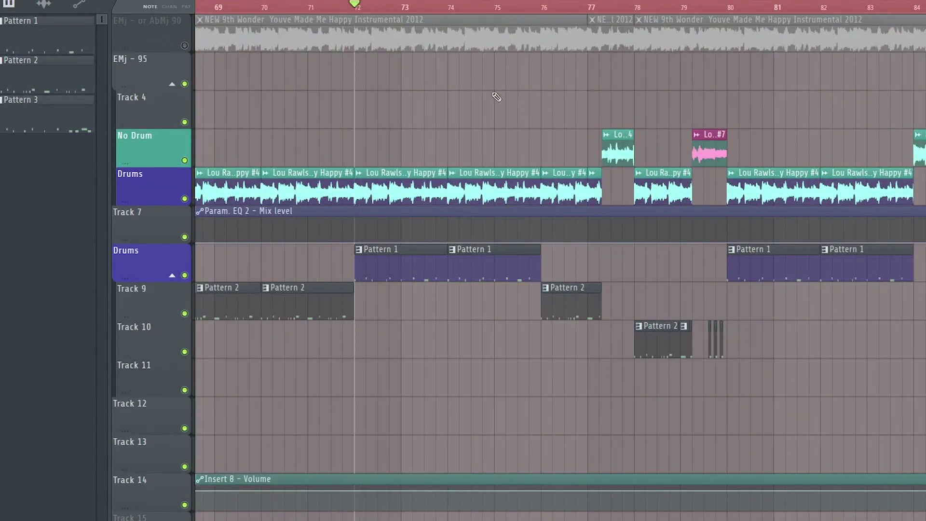
{"action": "left_click", "coordinate": [265, 6]}
{"action": "key", "text": "F9"}
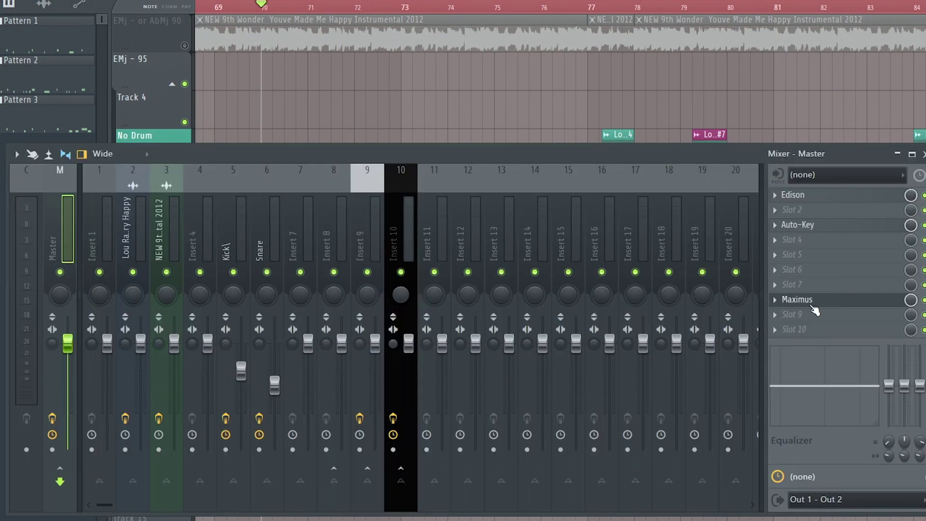
{"action": "left_click", "coordinate": [800, 301]}
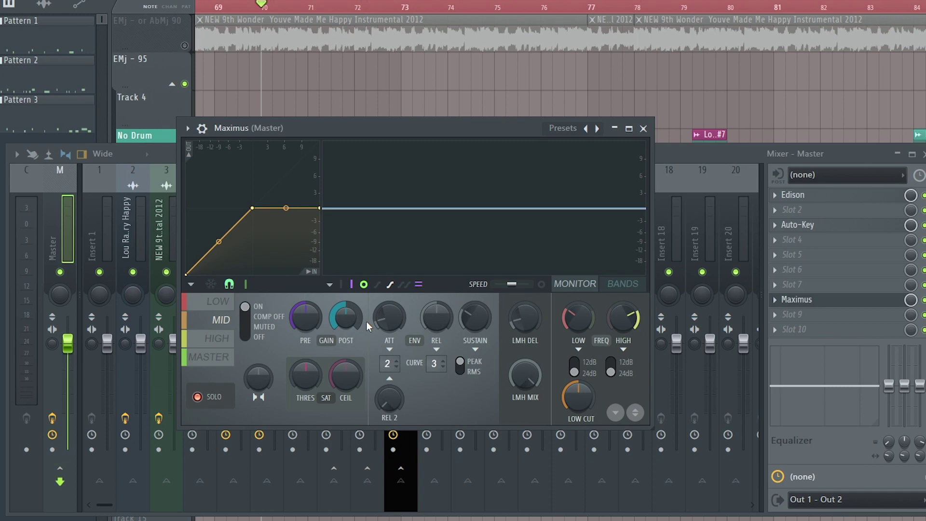
- During playback, lower the Mid band's compression knee to about a third of its slope, raise its attack and set its post gain to about 3 dB
{"action": "key", "text": "space"}
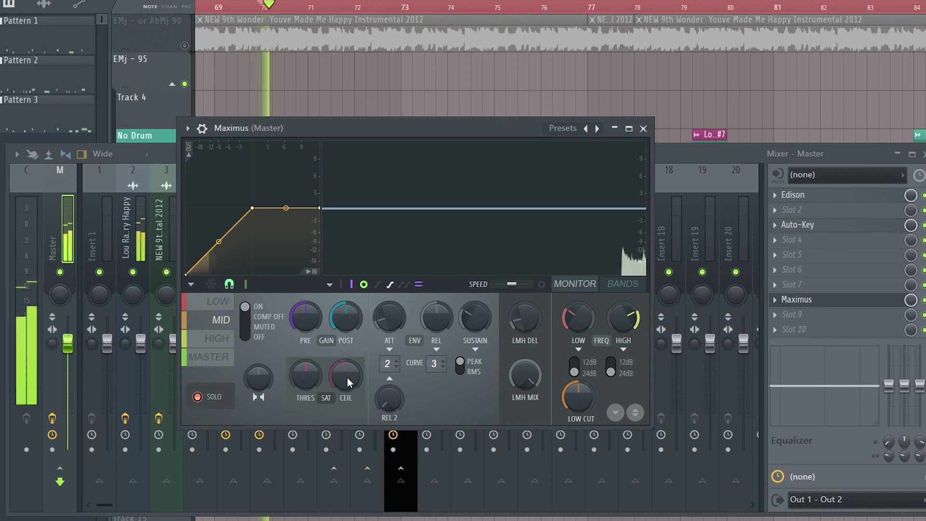
{"action": "key", "text": "space"}
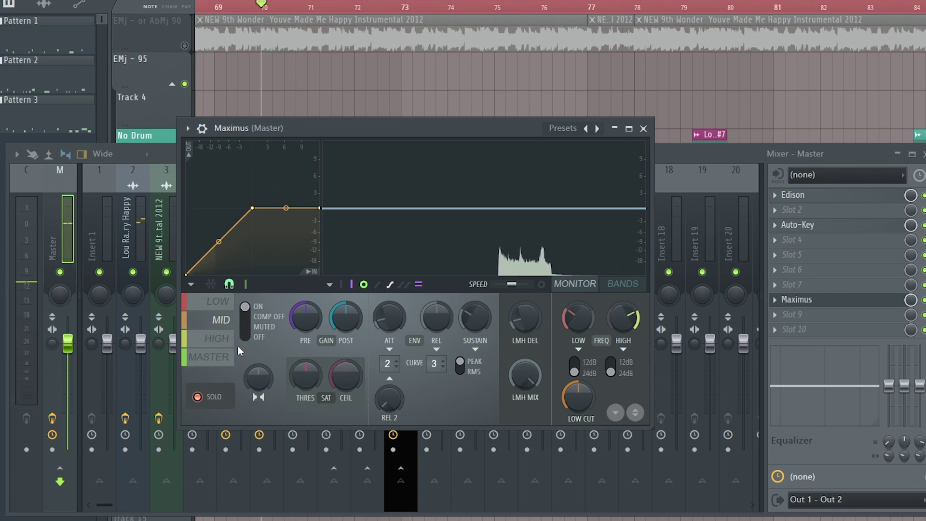
{"action": "key", "text": "space"}
{"action": "left_click_drag", "start_coordinate": [253, 208], "coordinate": [210, 252]}
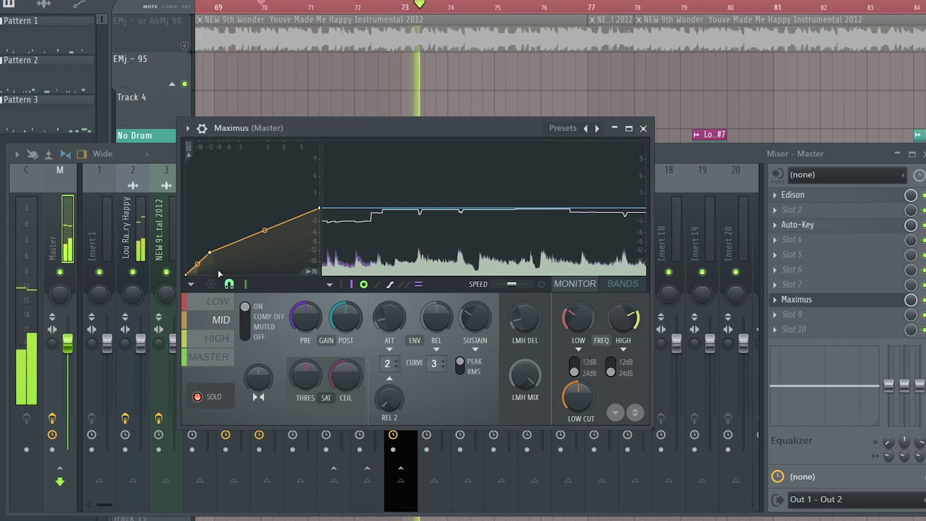
{"action": "left_click_drag", "start_coordinate": [341, 317], "coordinate": [340, 298]}
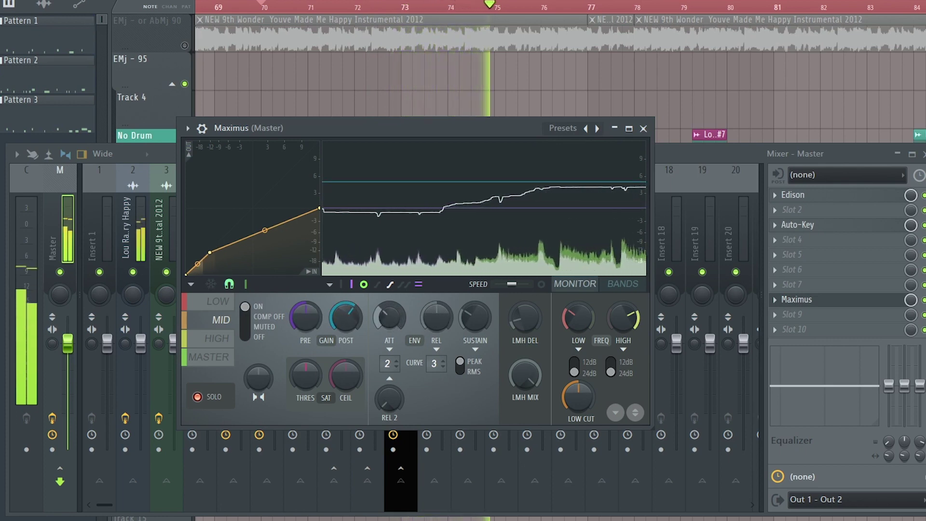
{"action": "left_click_drag", "start_coordinate": [350, 314], "coordinate": [350, 320]}
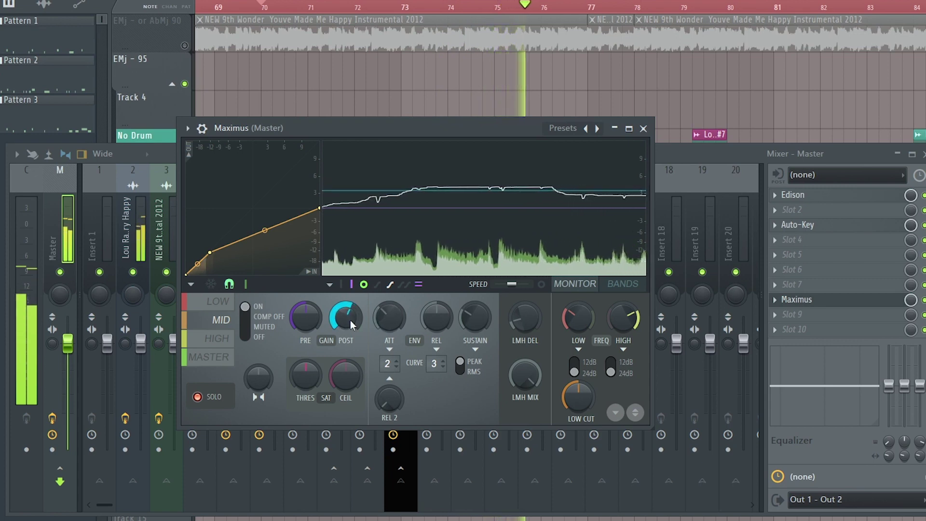
{"action": "key", "text": "space"}
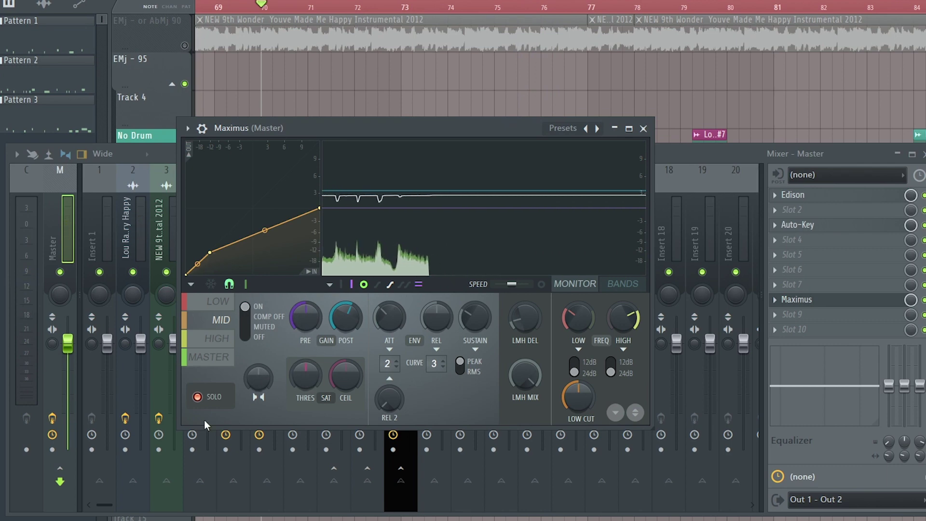
- Switch to the High band, listen to it soloed, and lower its compression knee below the midpoint of its slope
{"action": "left_click", "coordinate": [209, 339]}
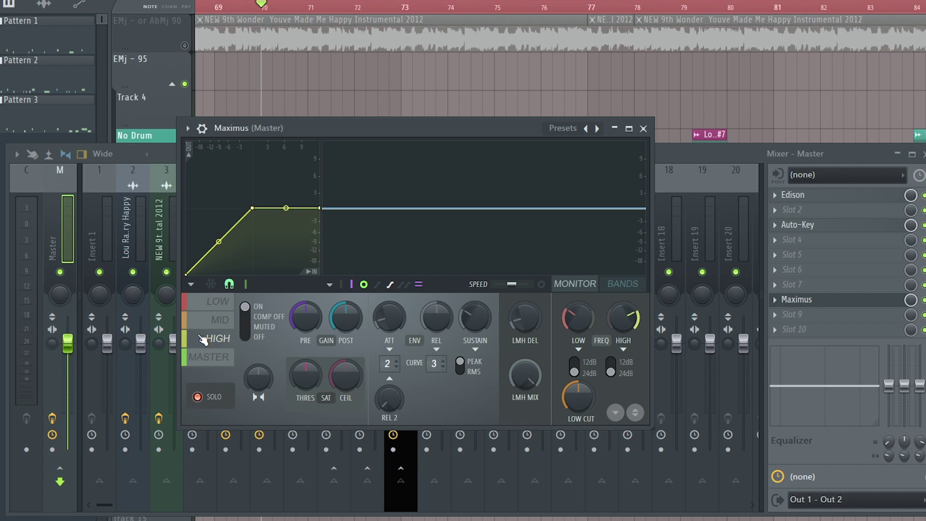
{"action": "left_click", "coordinate": [215, 319]}
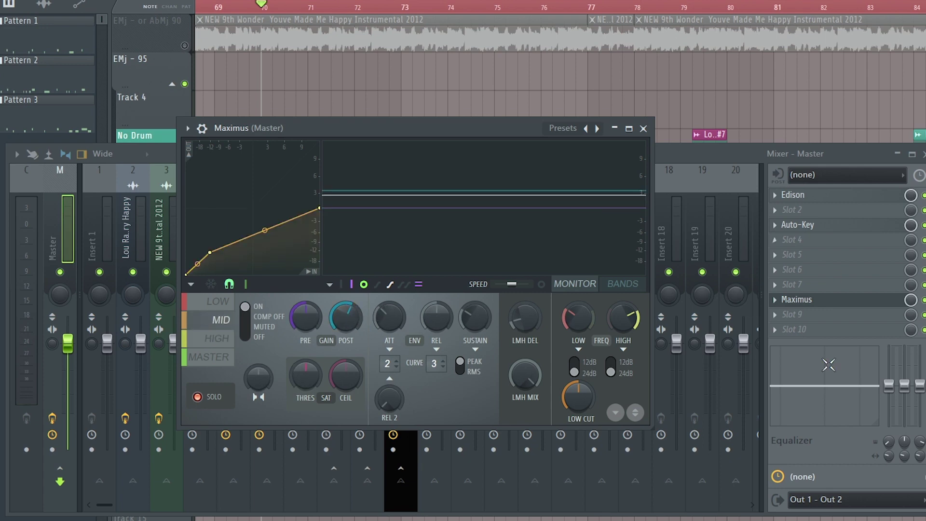
{"action": "left_click", "coordinate": [204, 340]}
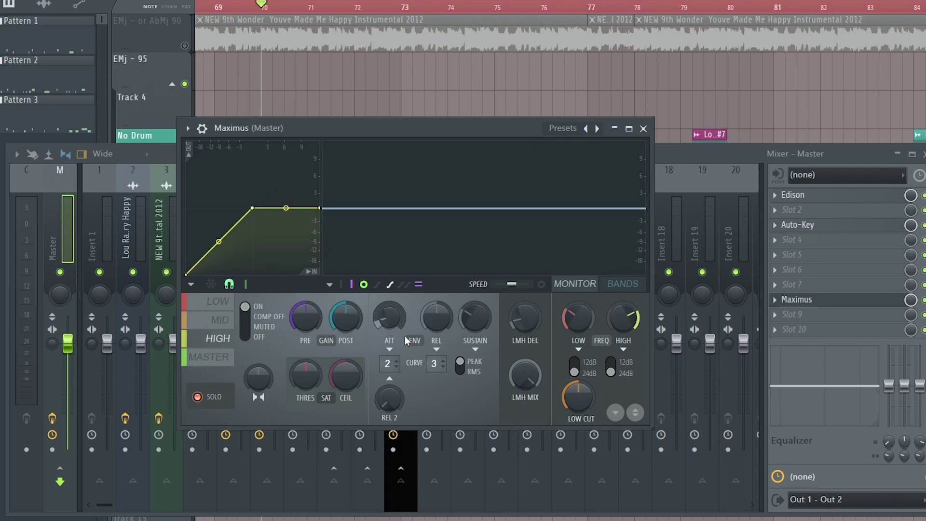
{"action": "key", "text": "space"}
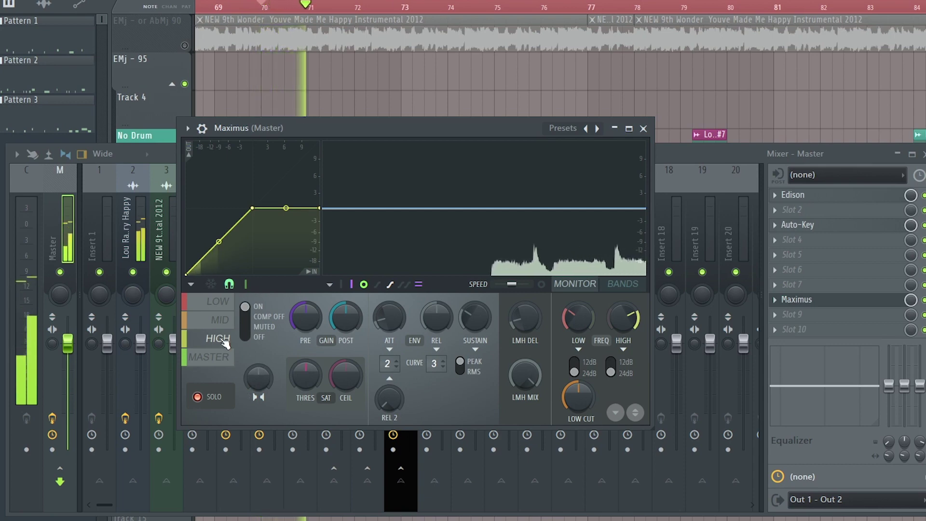
{"action": "key", "text": "space"}
{"action": "left_click_drag", "start_coordinate": [259, 210], "coordinate": [214, 251]}
- Compare with the Mid band, and raise the High band's post gain to about 3 dB during playback
{"action": "left_click", "coordinate": [219, 320]}
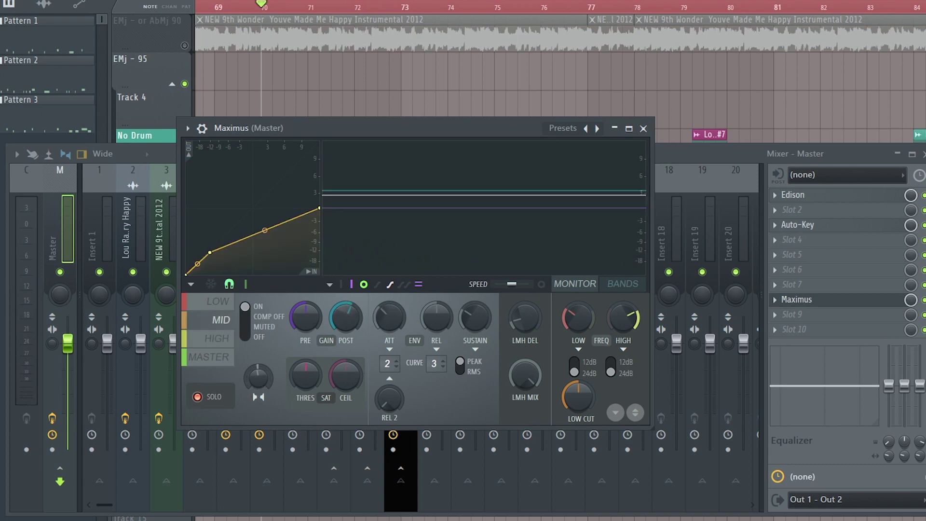
{"action": "key", "text": "space"}
{"action": "left_click", "coordinate": [219, 338]}
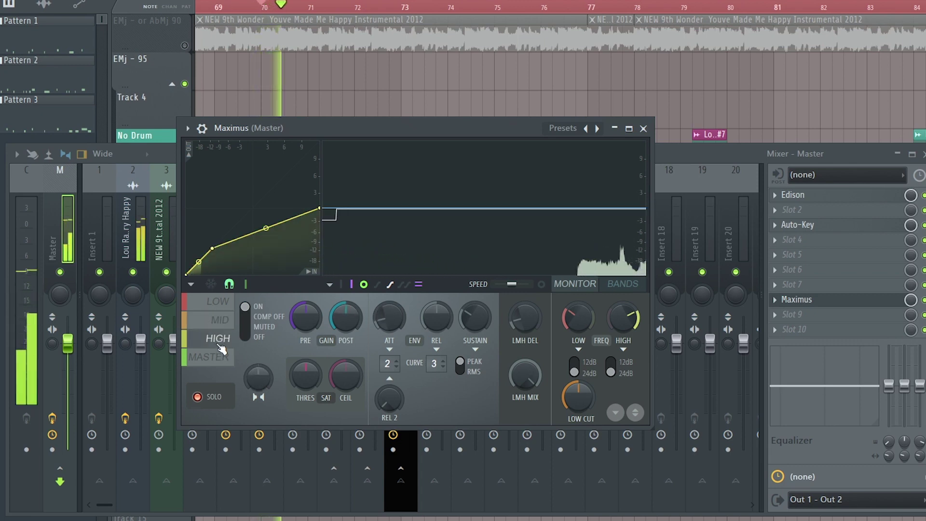
{"action": "left_click_drag", "start_coordinate": [338, 328], "coordinate": [337, 318]}
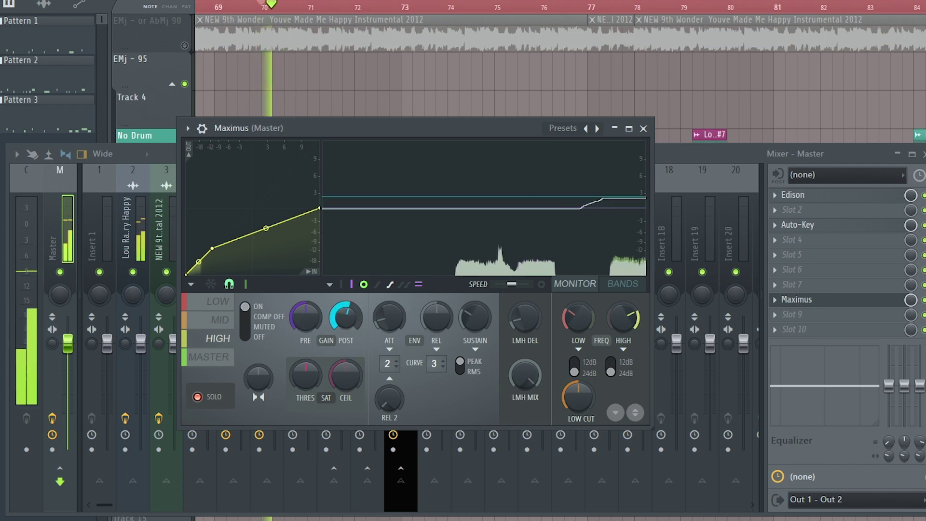
{"action": "key", "text": "space"}
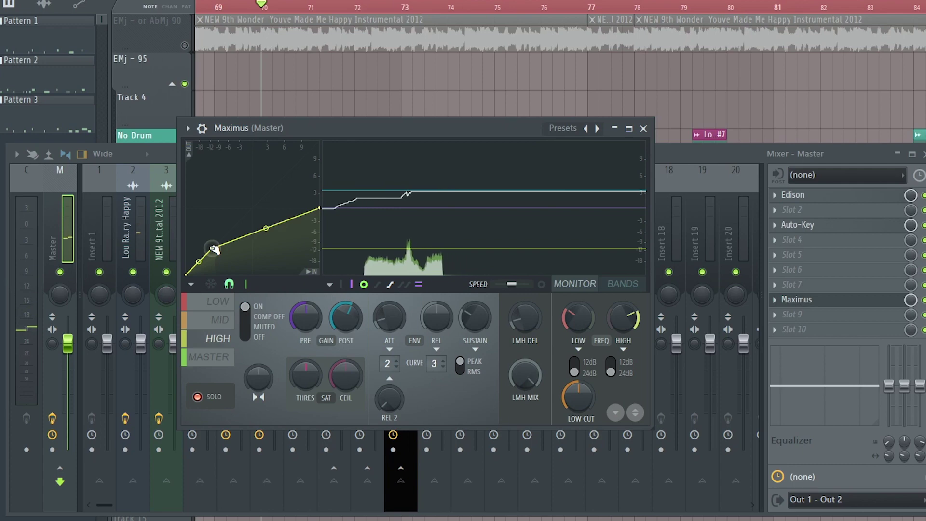
- Raise the High band's attack and widen its stereo separation, and turn off solo to hear all bands on the Master band
{"action": "scroll", "coordinate": [381, 323], "scroll_direction": "up", "scroll_amount": 2}
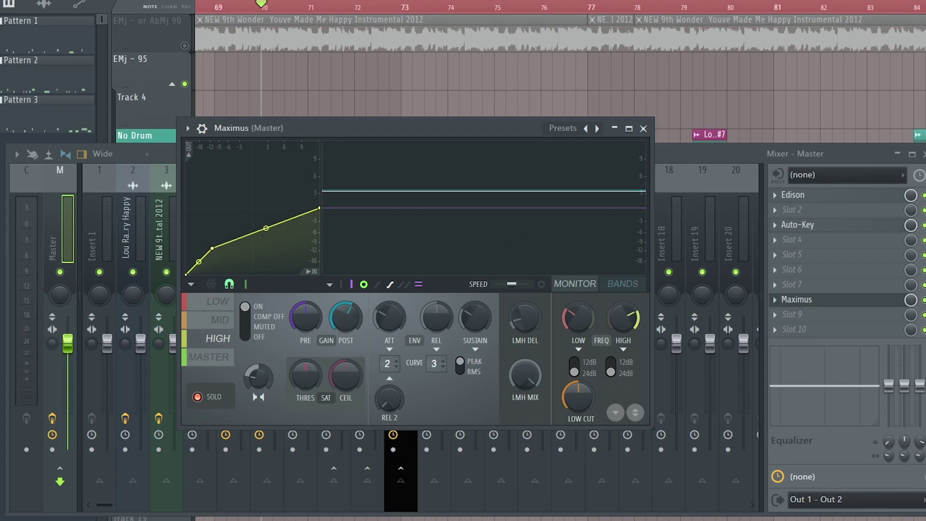
{"action": "left_click", "coordinate": [198, 400]}
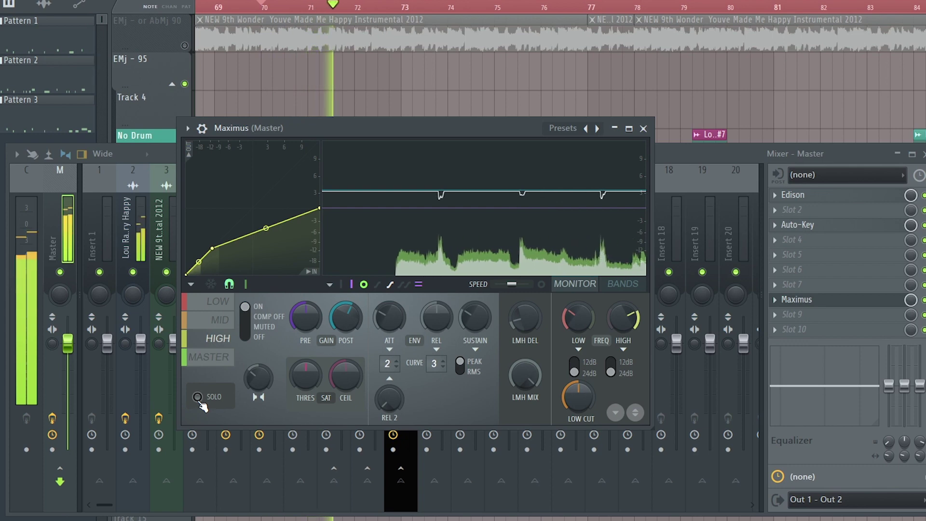
{"action": "left_click", "coordinate": [209, 356]}
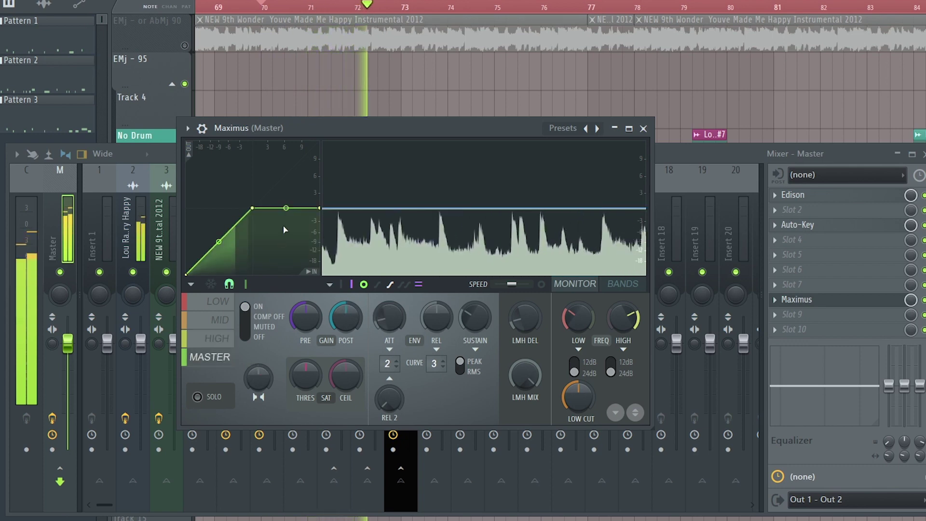
- Play the arrangement from near its beginning and listen to the processed mix, checking the mixer levels
{"action": "key", "text": "F5"}
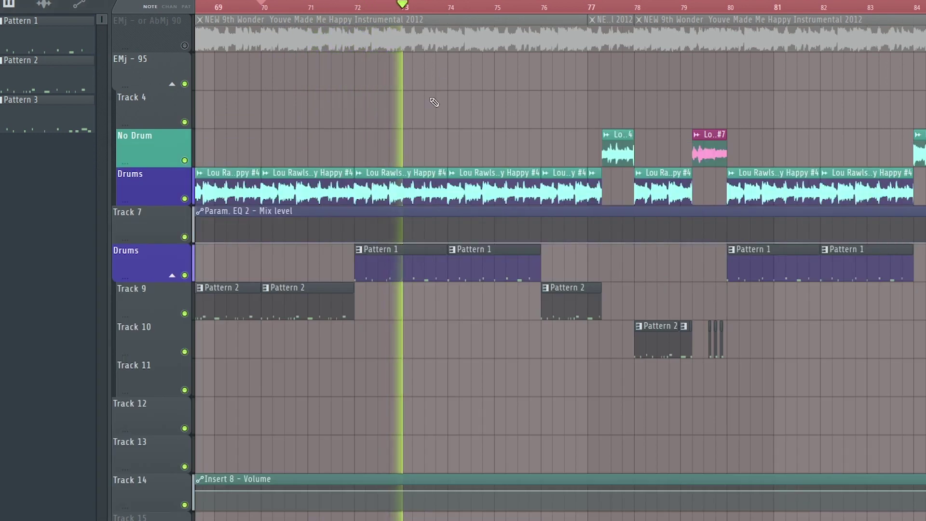
{"action": "scroll", "coordinate": [372, 320], "scroll_direction": "down", "scroll_amount": 6}
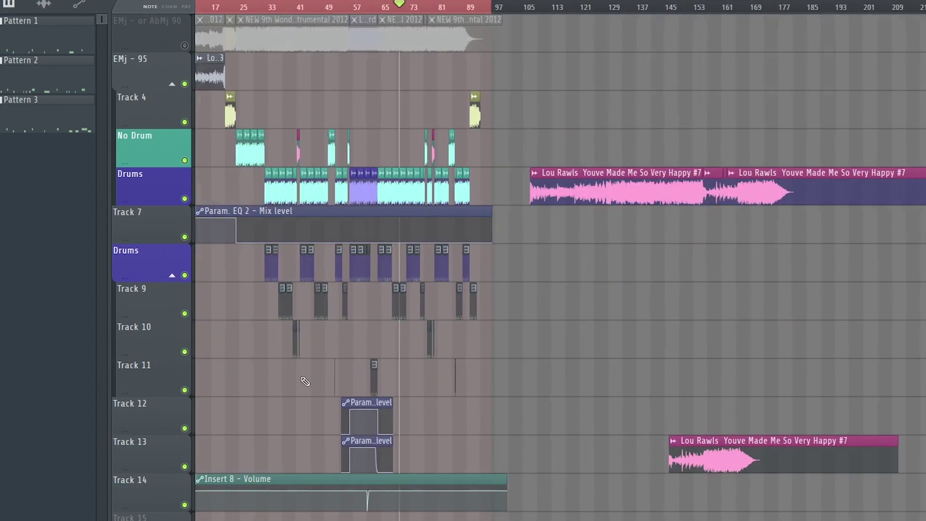
{"action": "left_click", "coordinate": [216, 13]}
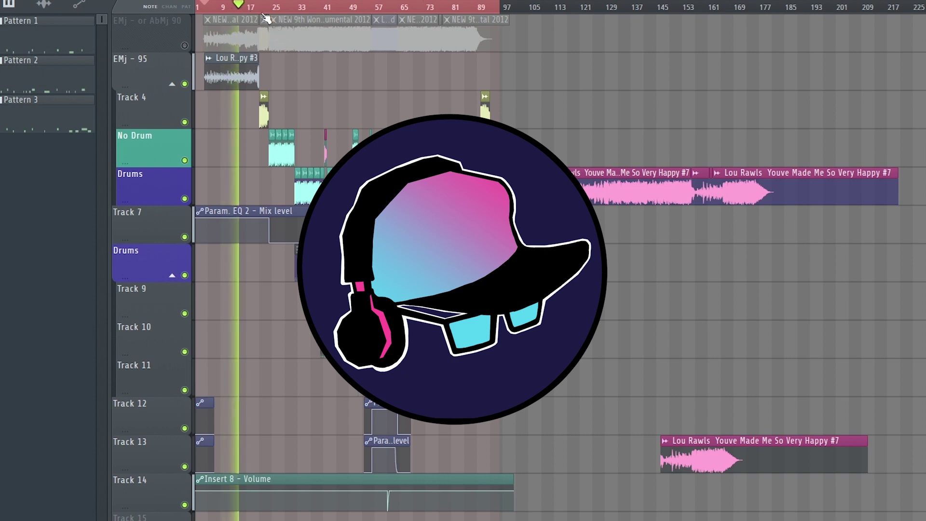
{"action": "scroll", "coordinate": [290, 91], "scroll_direction": "up", "scroll_amount": 5}
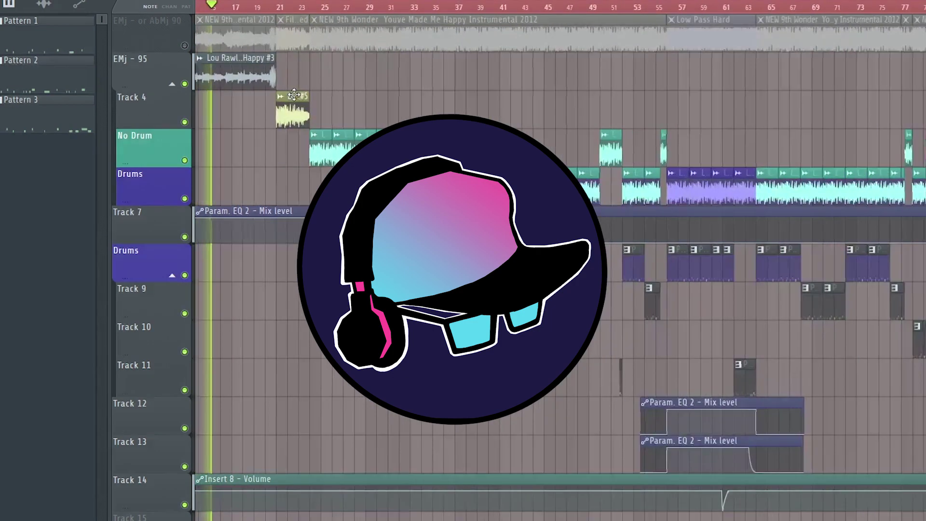
{"action": "scroll", "coordinate": [294, 94], "scroll_direction": "down", "scroll_amount": 5}
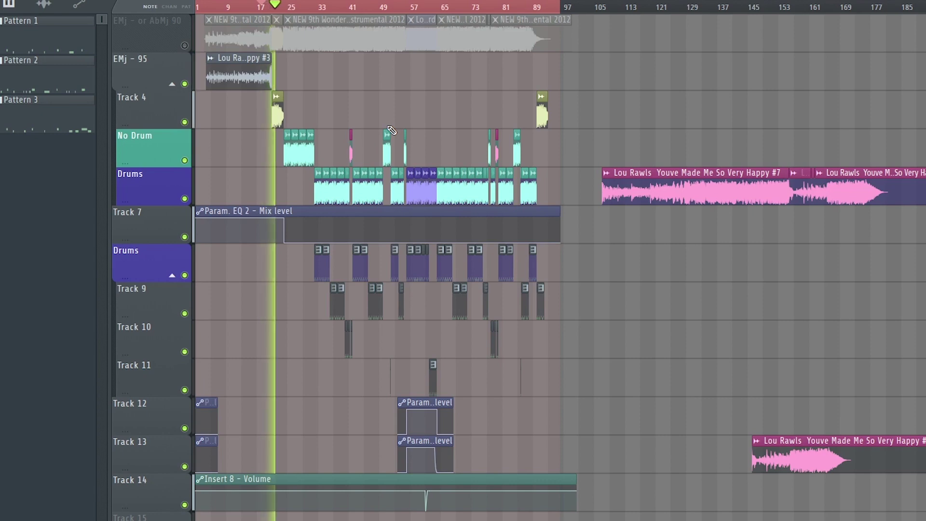
{"action": "scroll", "coordinate": [372, 65], "scroll_direction": "up", "scroll_amount": 5}
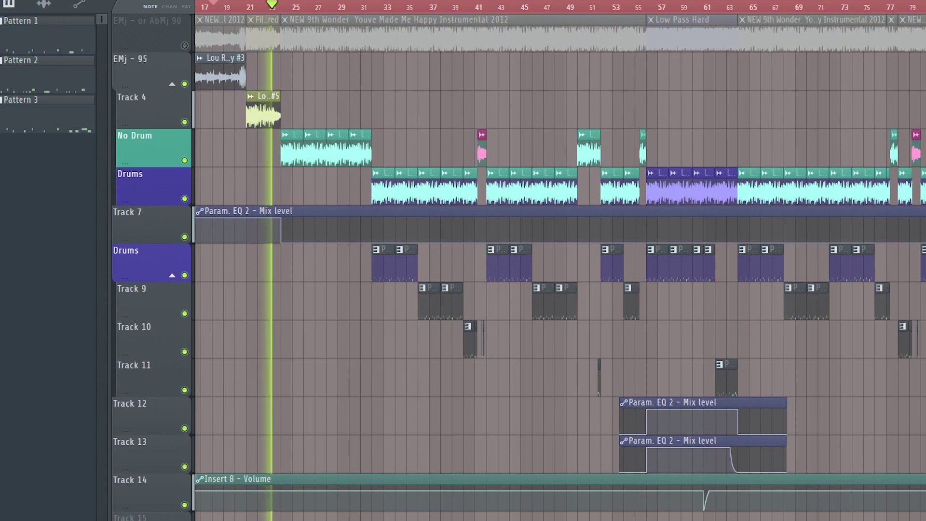
{"action": "key", "text": "F9"}
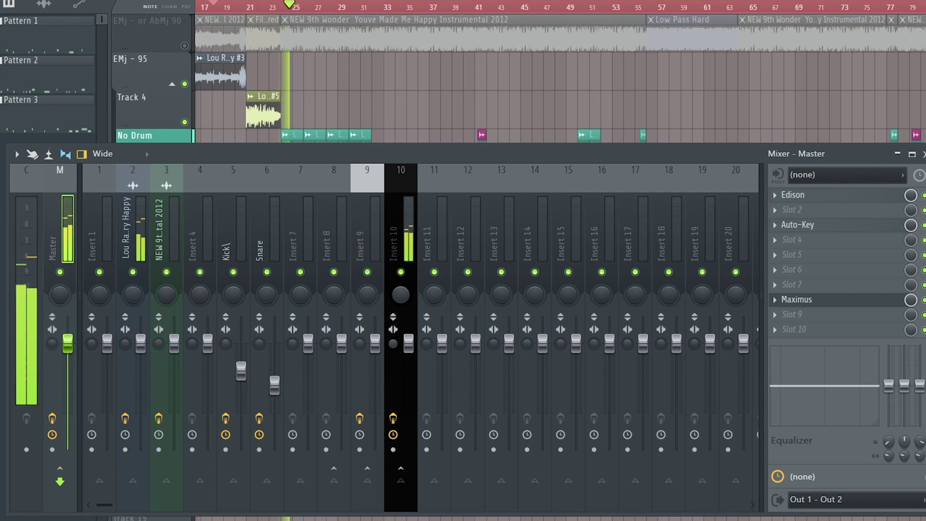
{"action": "key", "text": "F9"}
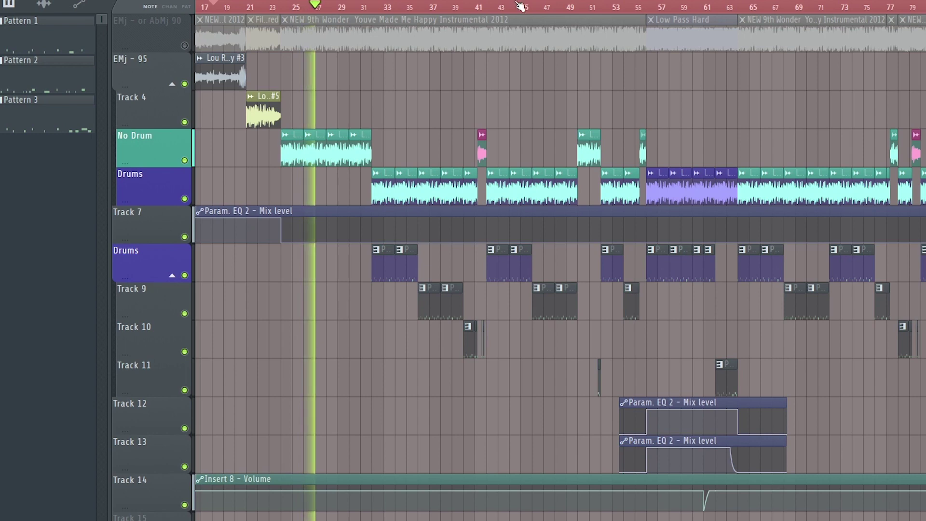
- Play the arrangement from about bar 31 and examine the section where the drum patterns enter
{"action": "left_click", "coordinate": [366, 6]}
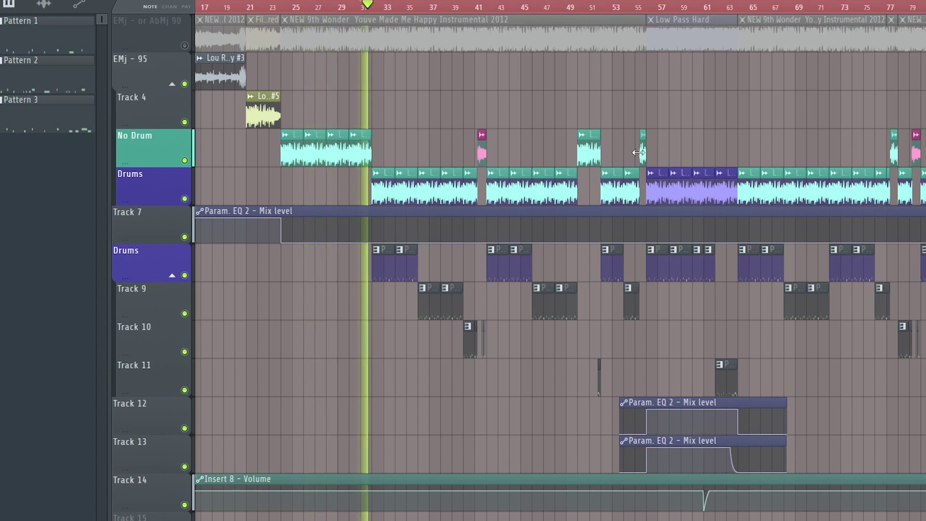
{"action": "scroll", "coordinate": [439, 240], "scroll_direction": "up", "scroll_amount": 3, "text": "ctrl"}
{"action": "scroll", "coordinate": [439, 239], "scroll_direction": "up", "scroll_amount": 5, "text": "ctrl"}
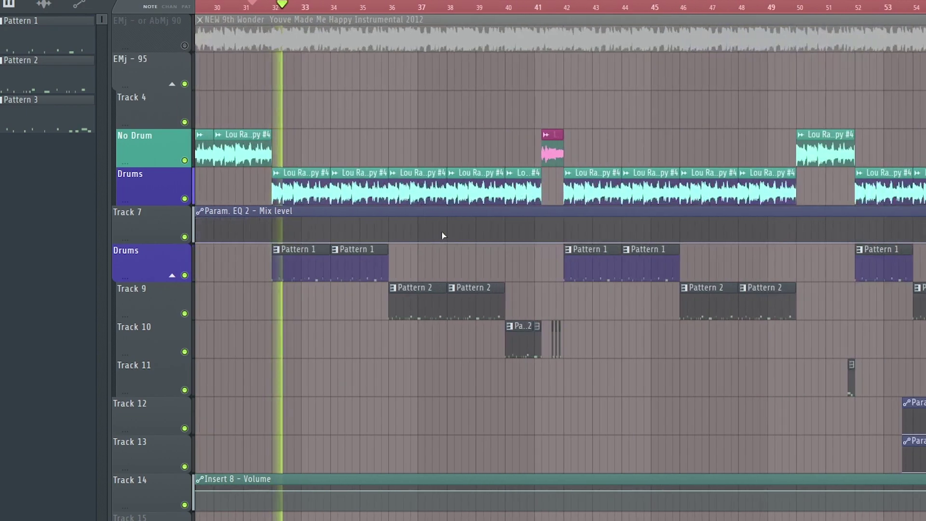
{"action": "scroll", "coordinate": [381, 239], "scroll_direction": "down", "scroll_amount": 3, "text": "ctrl"}
{"action": "scroll", "coordinate": [381, 239], "scroll_direction": "down", "scroll_amount": 3, "text": "ctrl"}
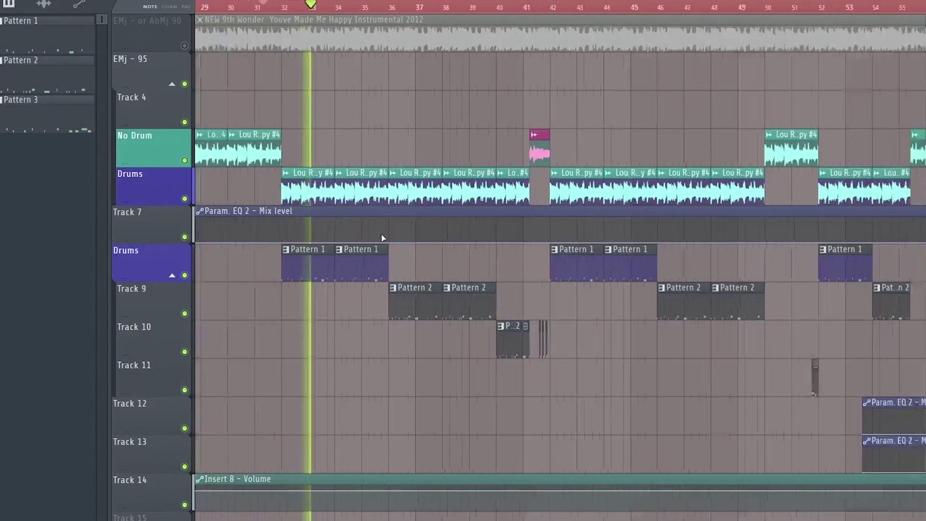
{"action": "scroll", "coordinate": [407, 240], "scroll_direction": "up", "scroll_amount": 3, "text": "ctrl"}
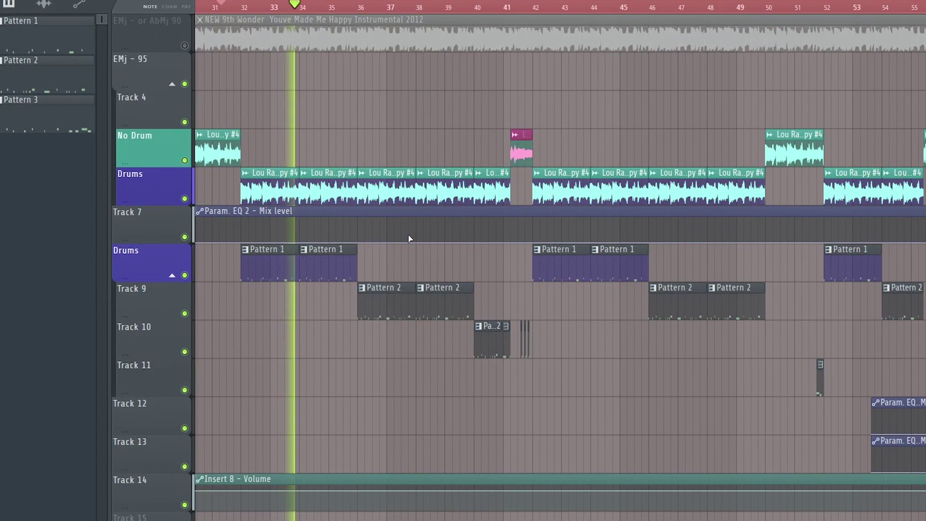
{"action": "scroll", "coordinate": [409, 239], "scroll_direction": "down", "scroll_amount": 5, "text": "ctrl"}
{"action": "scroll", "coordinate": [409, 238], "scroll_direction": "down", "scroll_amount": 1, "text": "ctrl"}
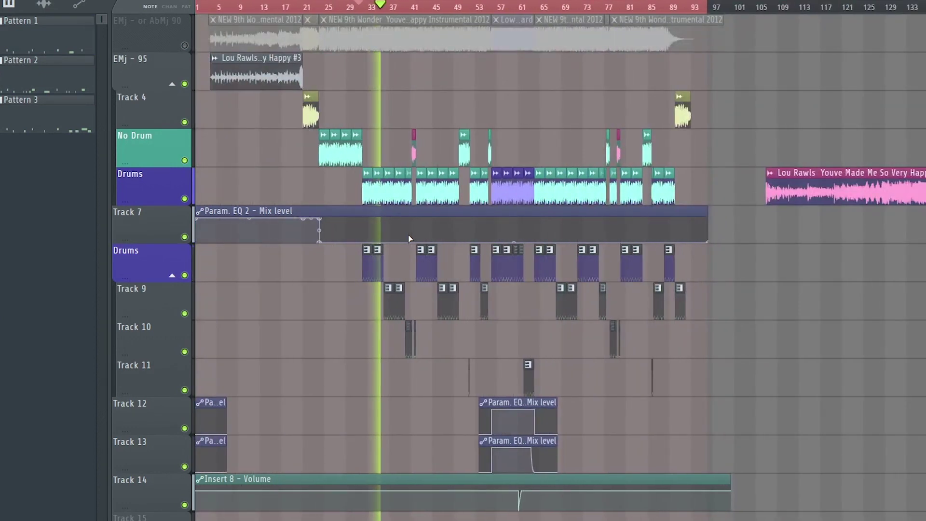
- Play the arrangement from about bar 55 to hear the section where the Param. EQ 2 mix-level automation comes in
{"action": "scroll", "coordinate": [409, 238], "scroll_direction": "up", "scroll_amount": 1}
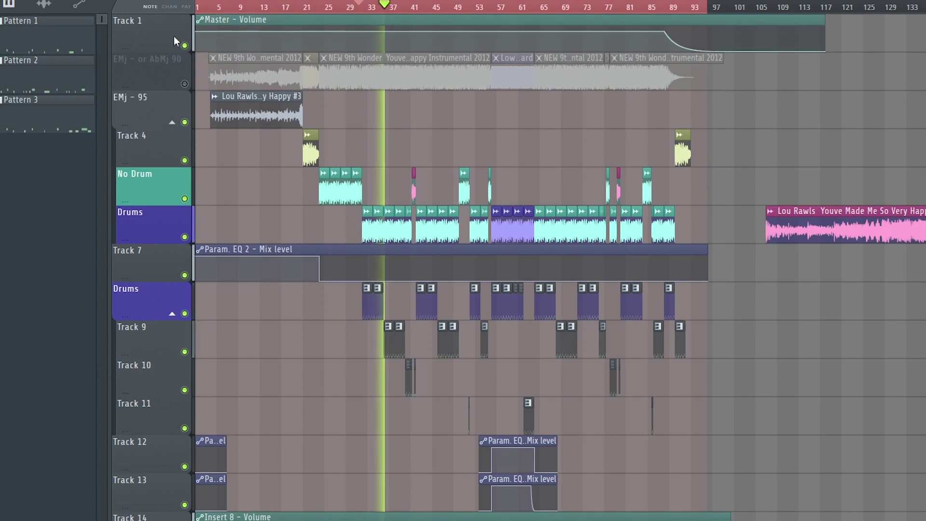
{"action": "scroll", "coordinate": [472, 143], "scroll_direction": "down", "scroll_amount": 2}
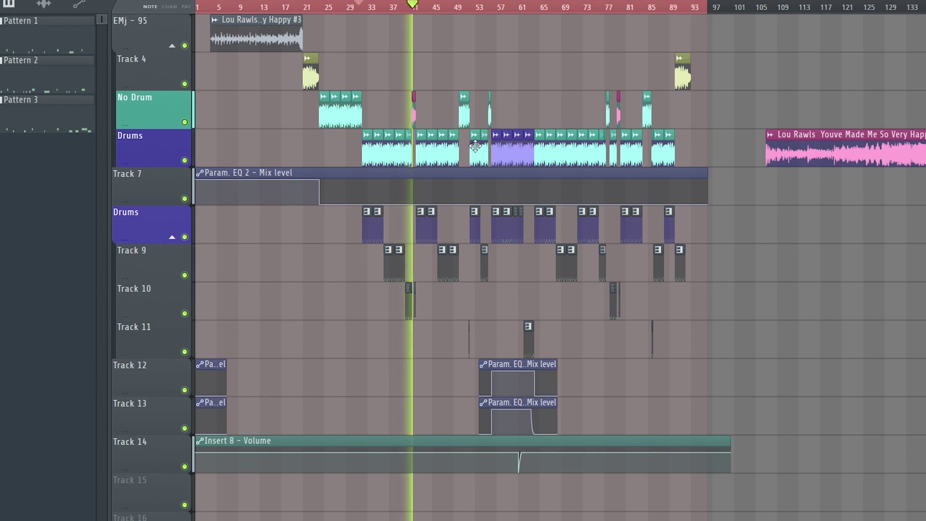
{"action": "scroll", "coordinate": [446, 322], "scroll_direction": "up", "scroll_amount": 4}
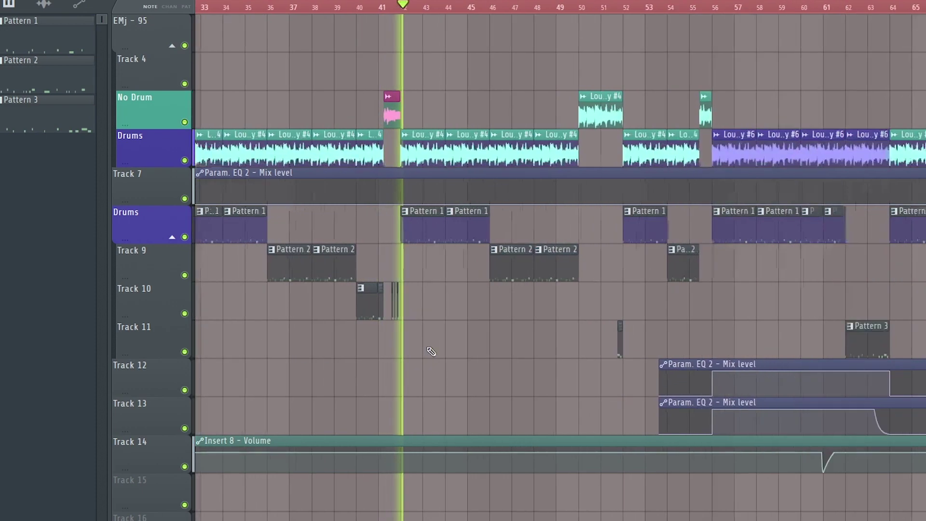
{"action": "scroll", "coordinate": [431, 347], "scroll_direction": "down", "scroll_amount": 1}
{"action": "left_click", "coordinate": [603, 7]}
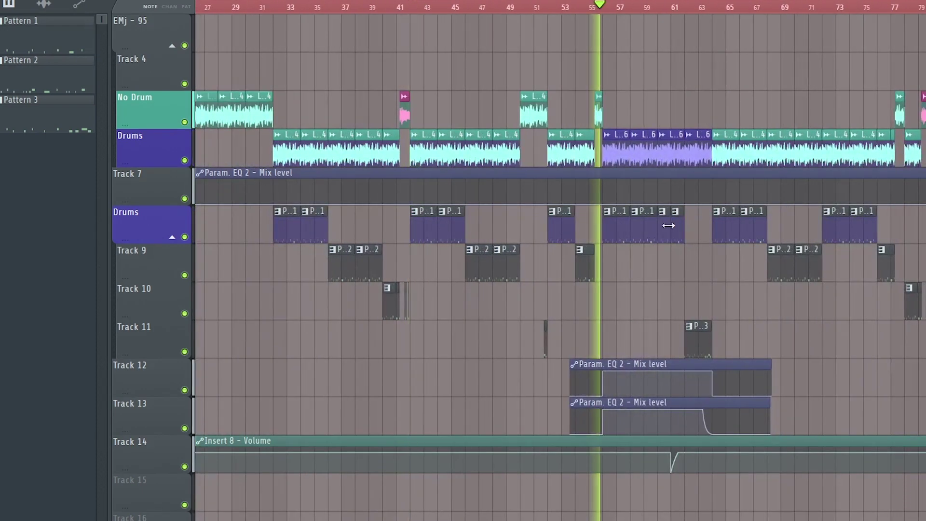
- Examine the EQ-automated section during playback, and resume playing from about bar 77 to hear the closing drum changes
{"action": "scroll", "coordinate": [672, 209], "scroll_direction": "up", "scroll_amount": 2}
{"action": "scroll", "coordinate": [550, 193], "scroll_direction": "down", "scroll_amount": 2}
{"action": "scroll", "coordinate": [636, 191], "scroll_direction": "down", "scroll_amount": 3}
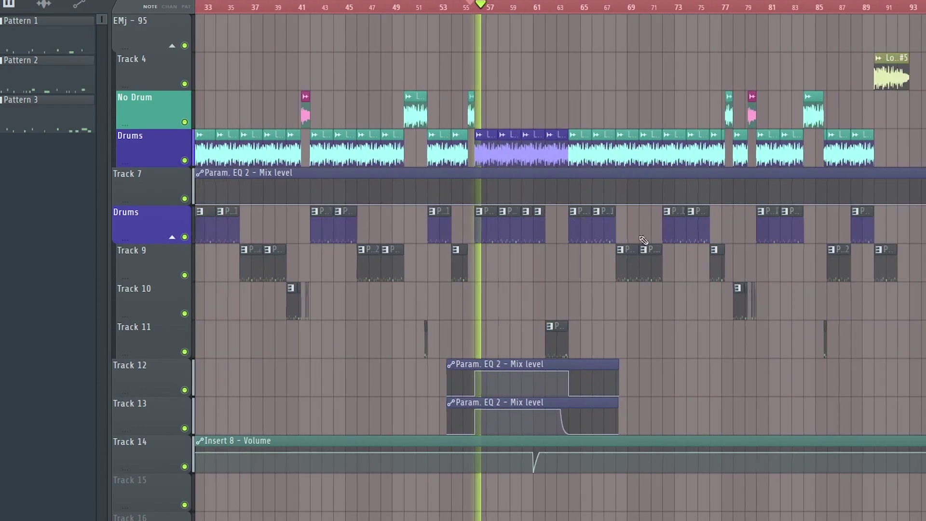
{"action": "scroll", "coordinate": [675, 311], "scroll_direction": "up", "scroll_amount": 2}
{"action": "scroll", "coordinate": [772, 333], "scroll_direction": "up", "scroll_amount": 1}
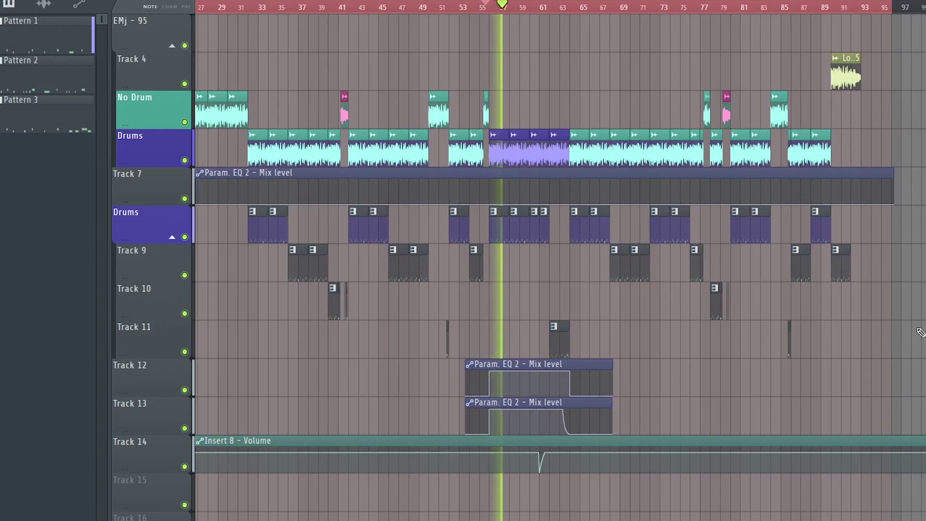
{"action": "scroll", "coordinate": [907, 331], "scroll_direction": "up", "scroll_amount": 2}
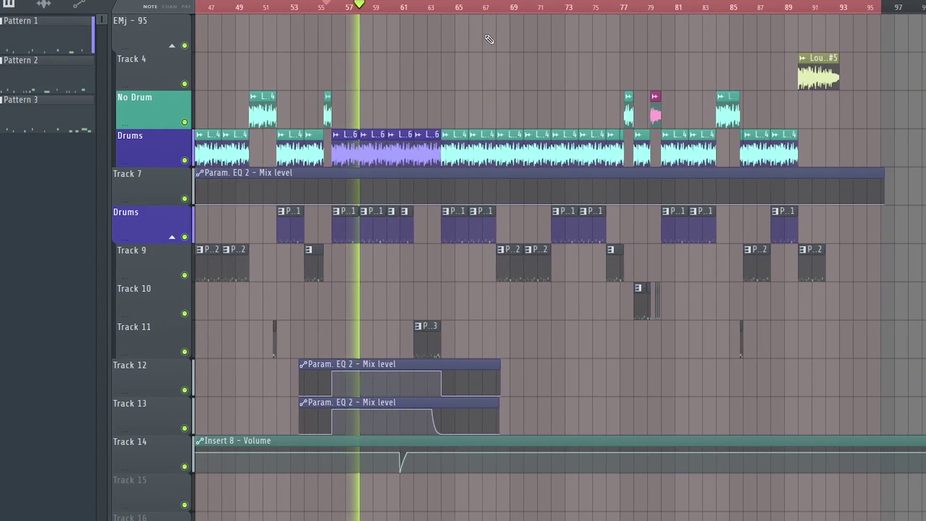
{"action": "scroll", "coordinate": [493, 87], "scroll_direction": "down", "scroll_amount": 2}
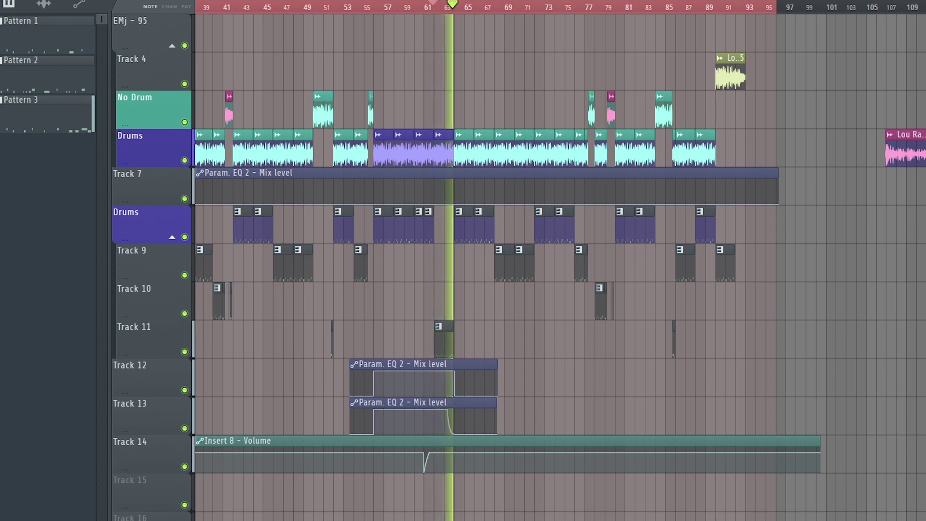
{"action": "left_click", "coordinate": [589, 6]}
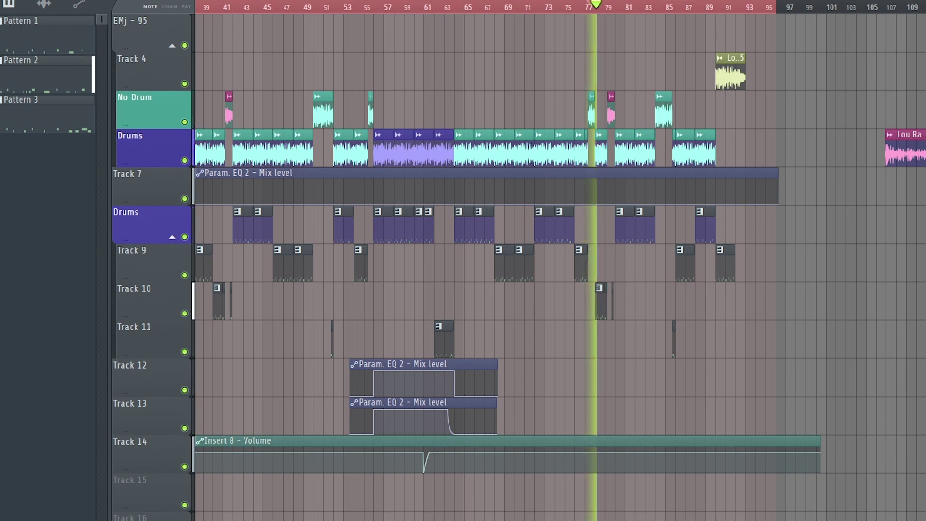